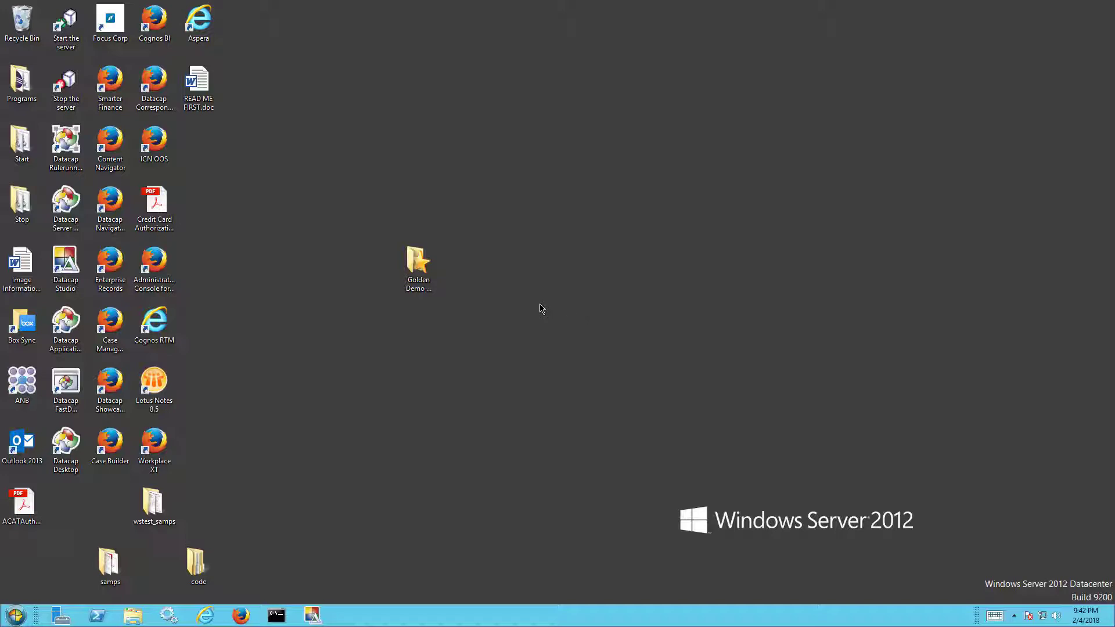
- Open File Explorer and preview the sample forms: CCI08042015_0000, W-4 page 2, bene01.tif and CCI08042015_0002
left_click(133, 615)
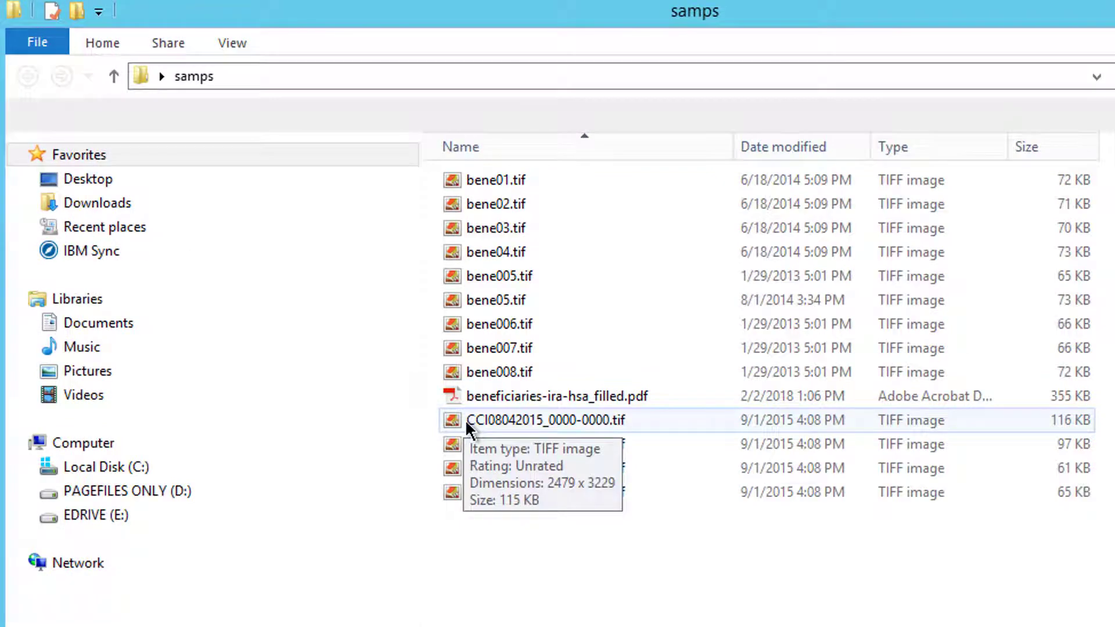
double_click(463, 421)
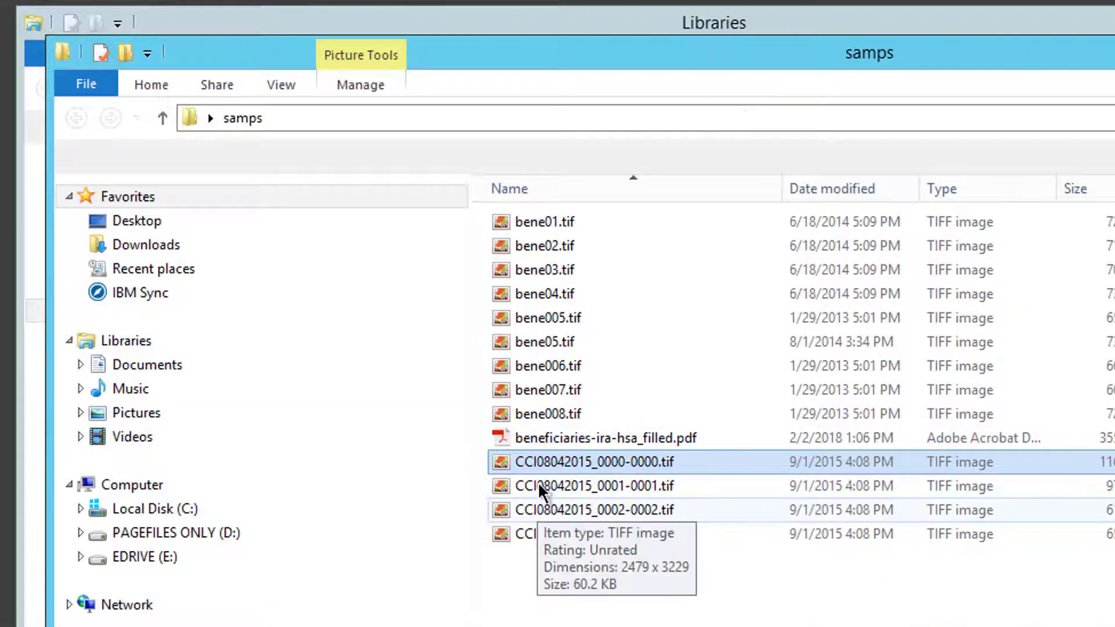
double_click(538, 486)
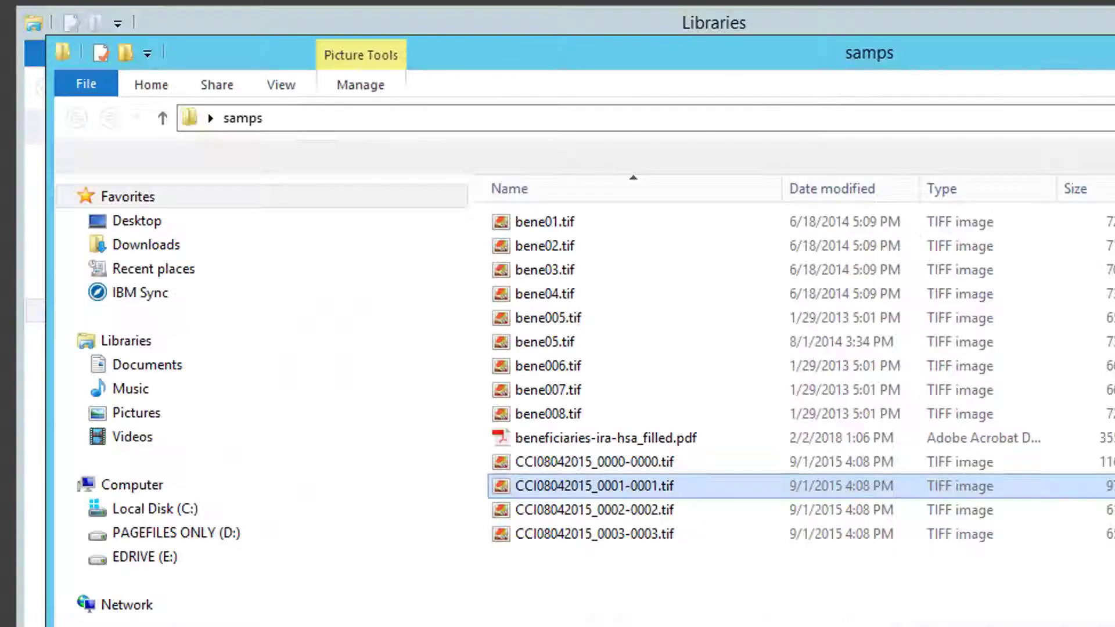
left_click_drag(1105, 57, 910, 84)
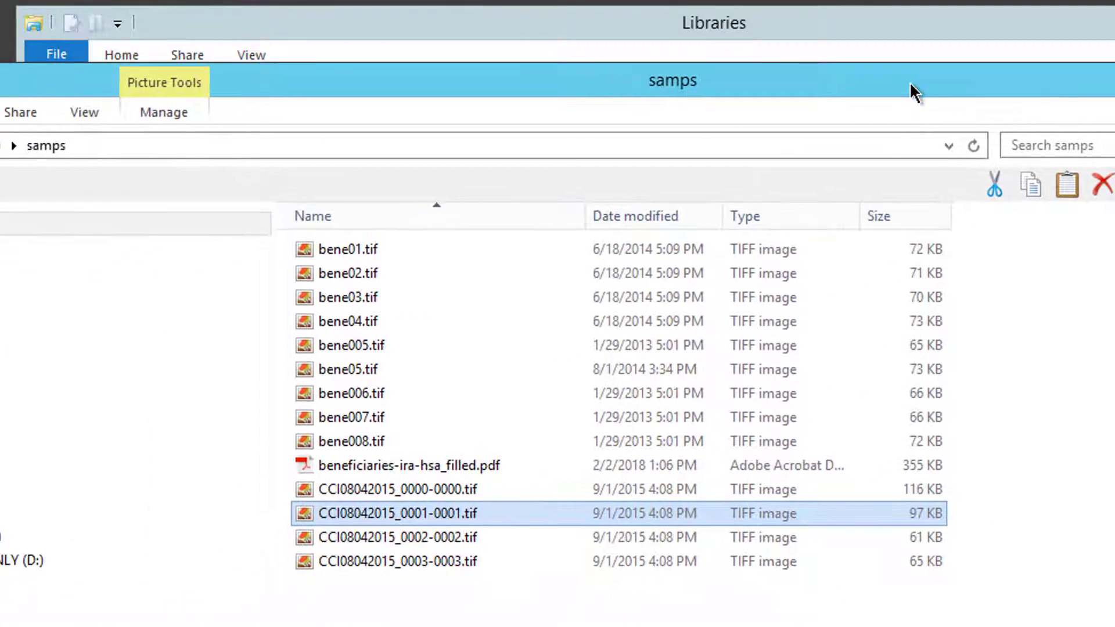
double_click(347, 249)
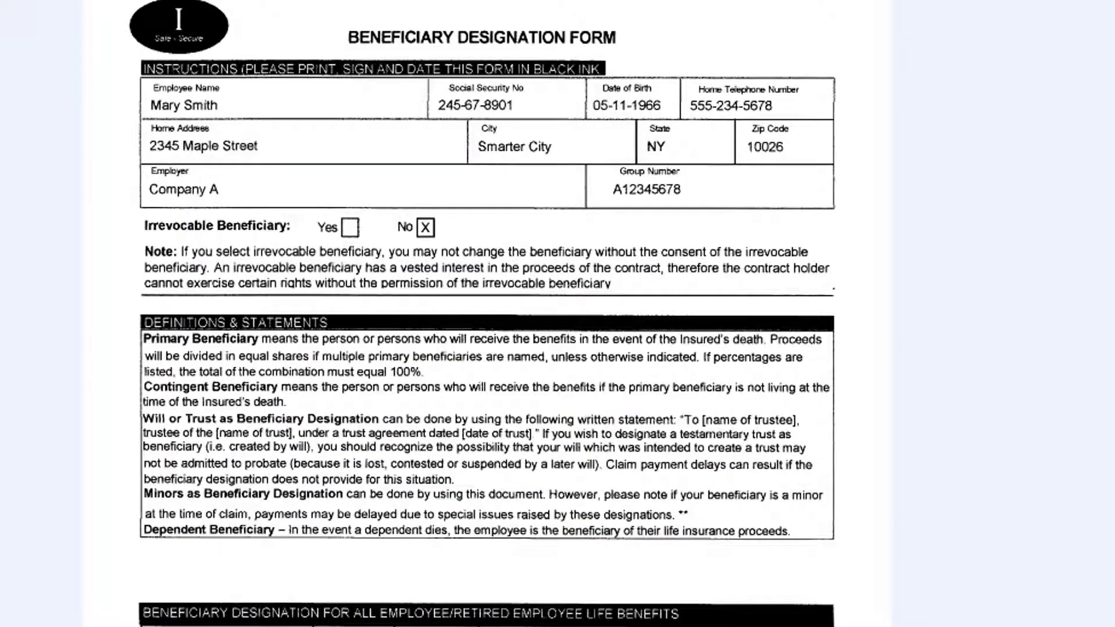
key("alt+F4")
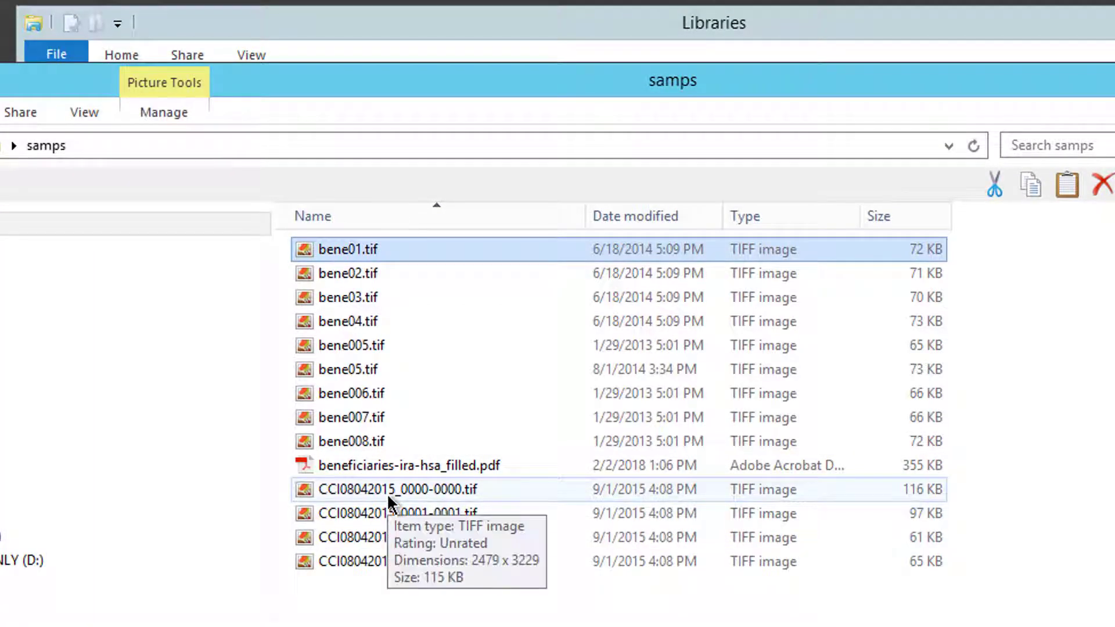
double_click(307, 535)
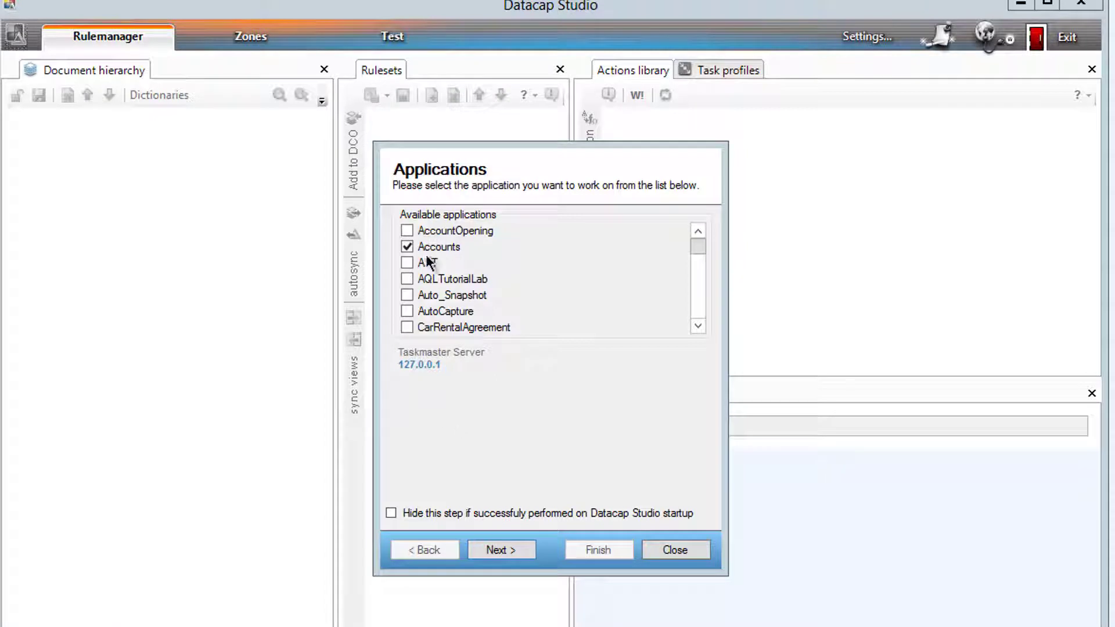
- Scroll through the Applications list, then close the chooser without opening any application
left_click_drag(700, 247, 706, 276)
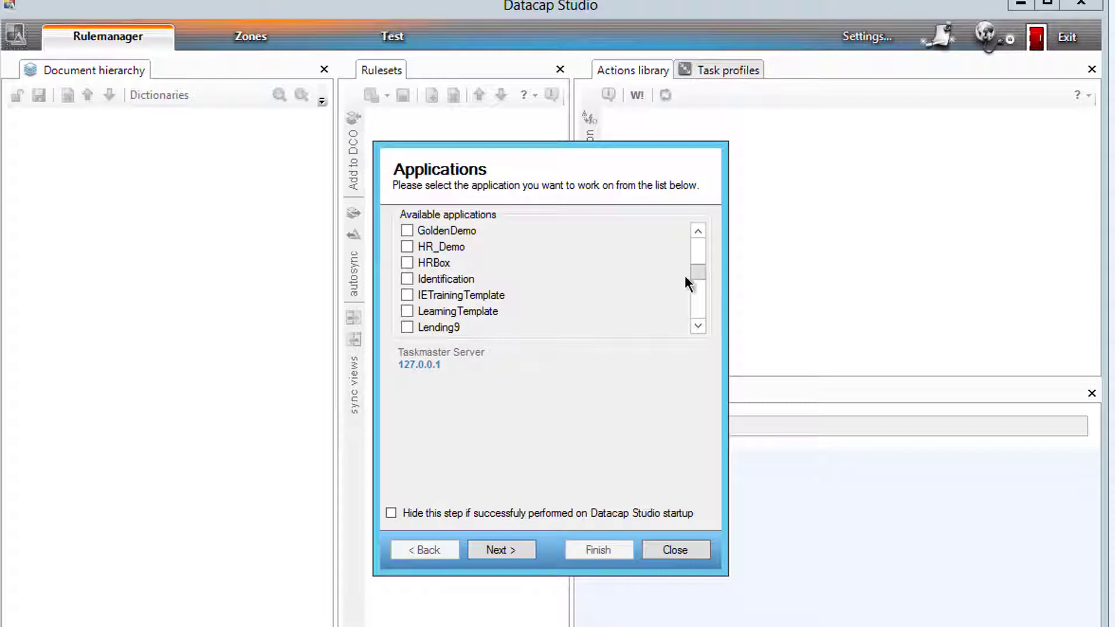
left_click_drag(699, 277, 699, 239)
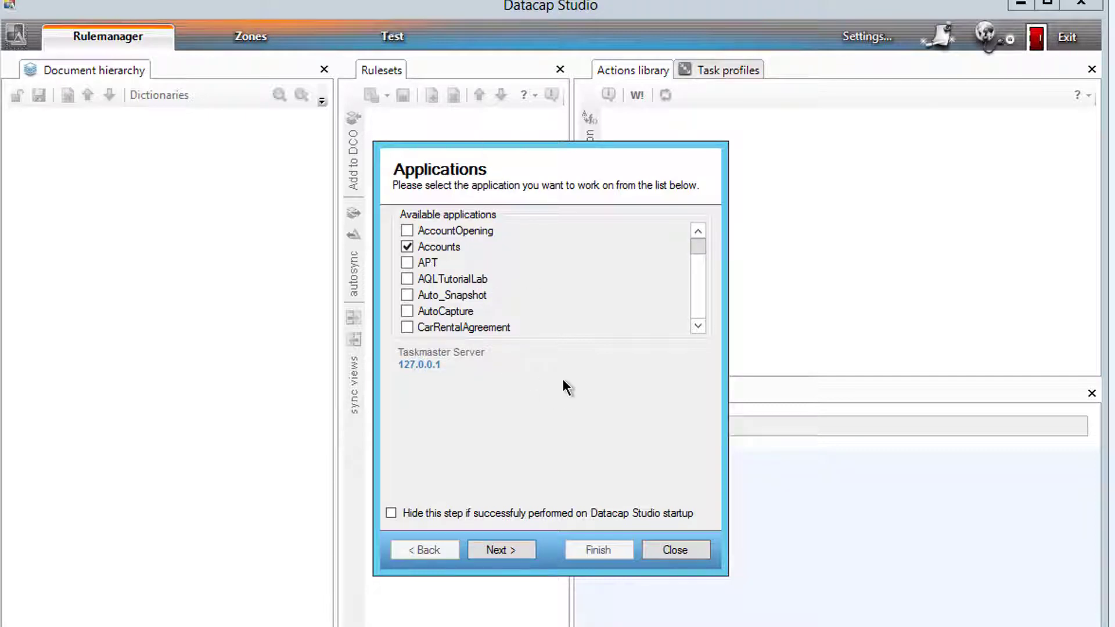
left_click(673, 550)
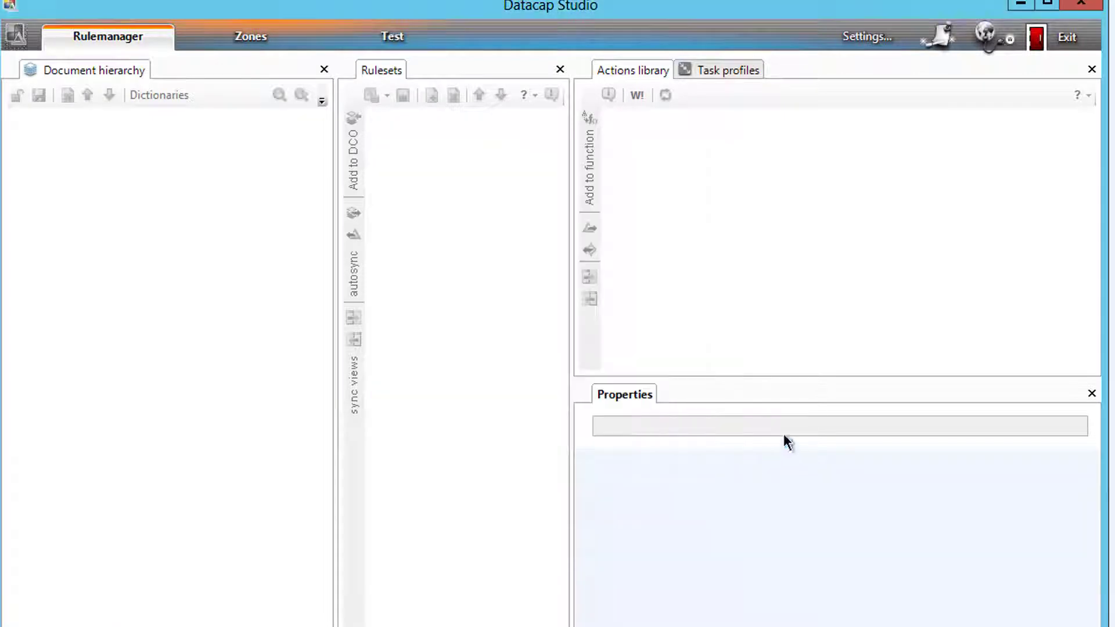
- Create a new RRS application named TheGateway through the wizard with default settings
left_click(939, 38)
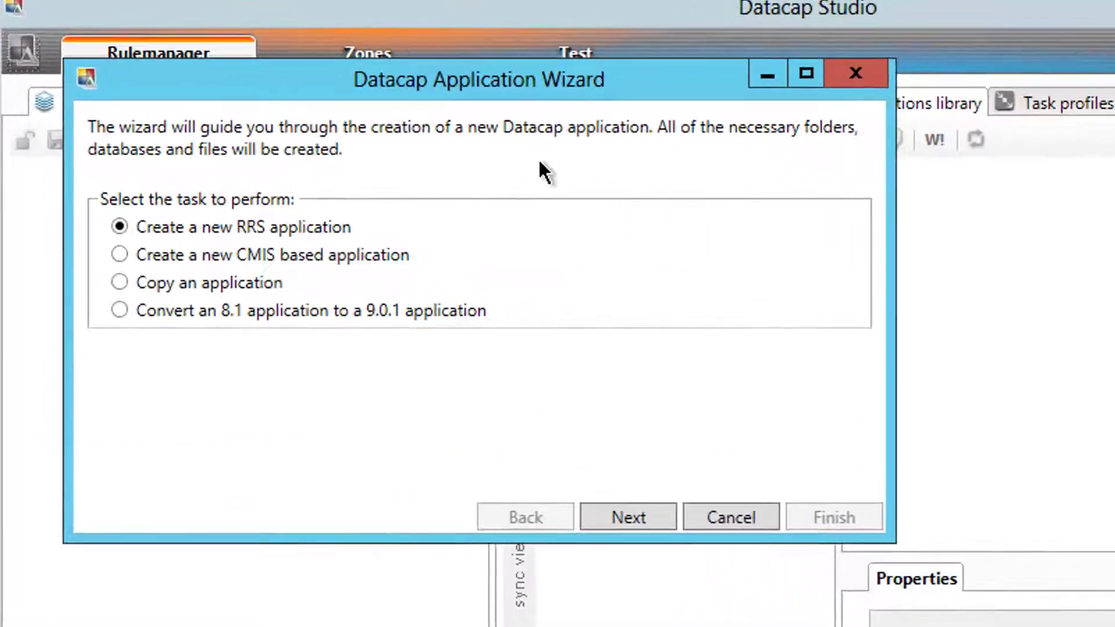
left_click(636, 555)
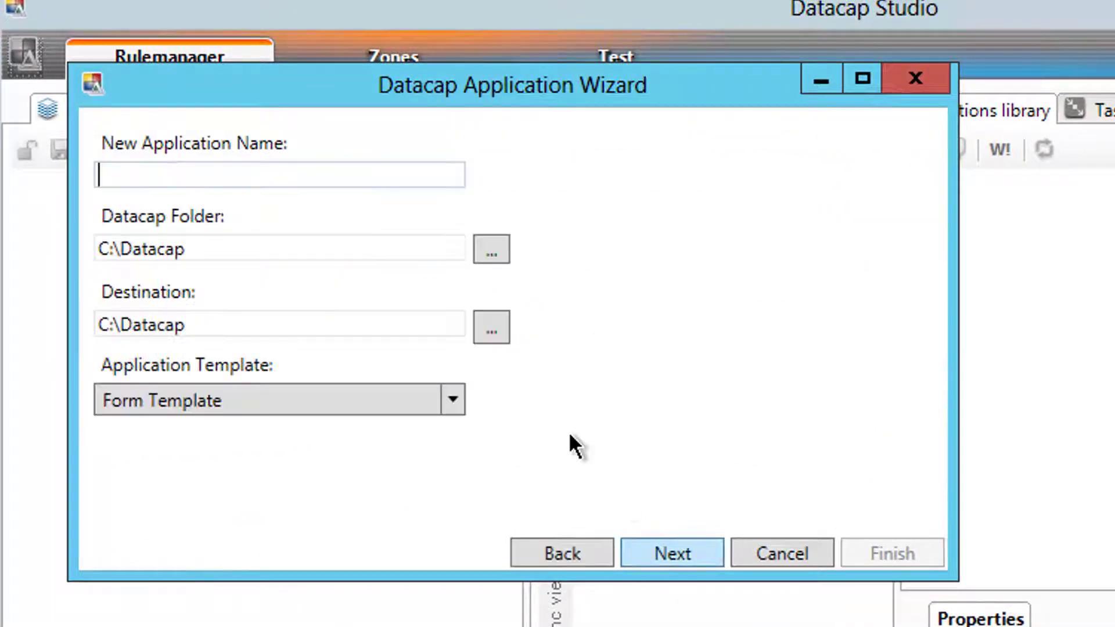
left_click(277, 173)
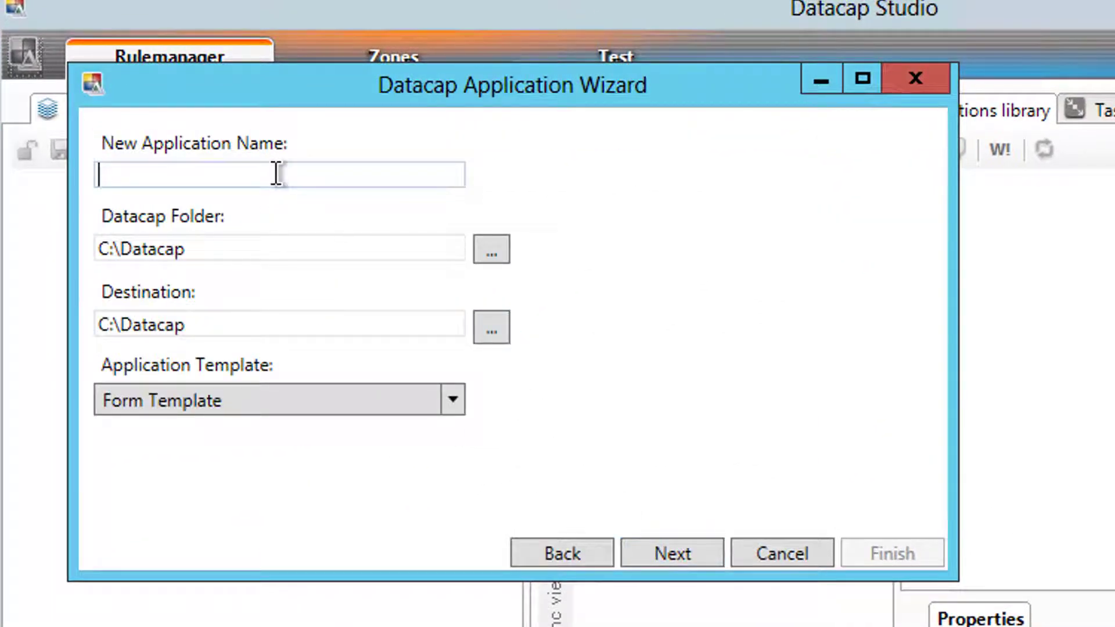
type("TheGateway")
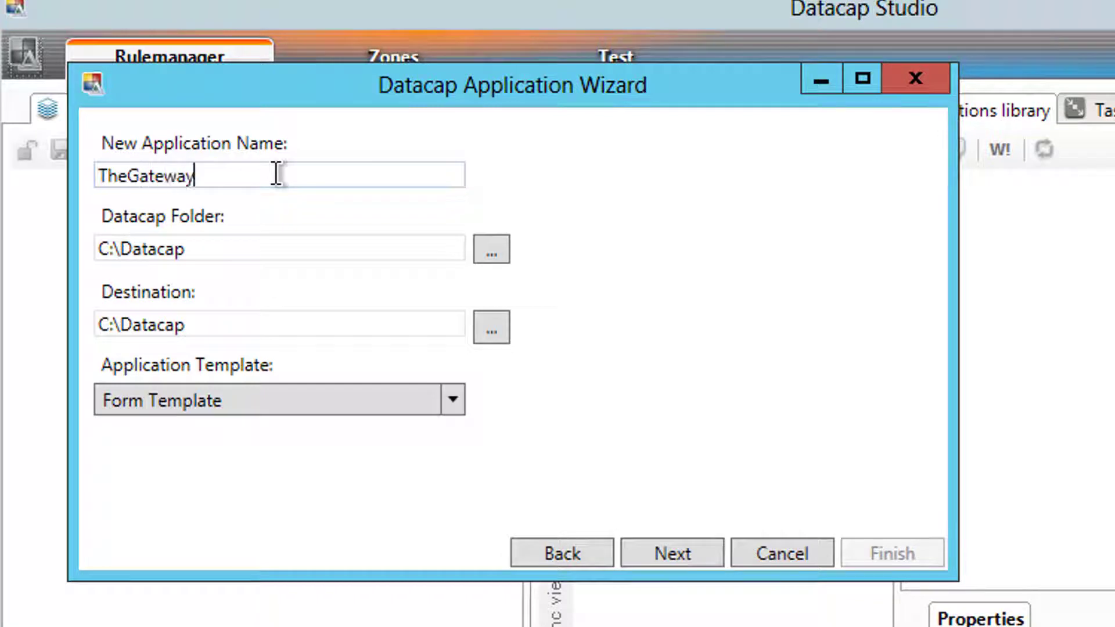
left_click(677, 555)
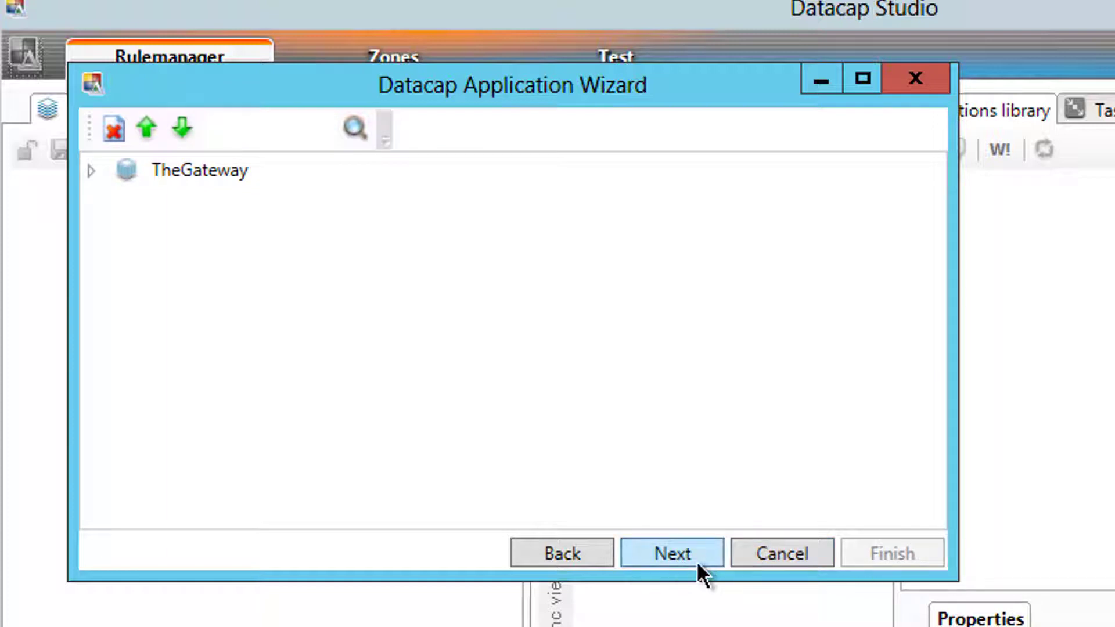
left_click(696, 561)
left_click(695, 559)
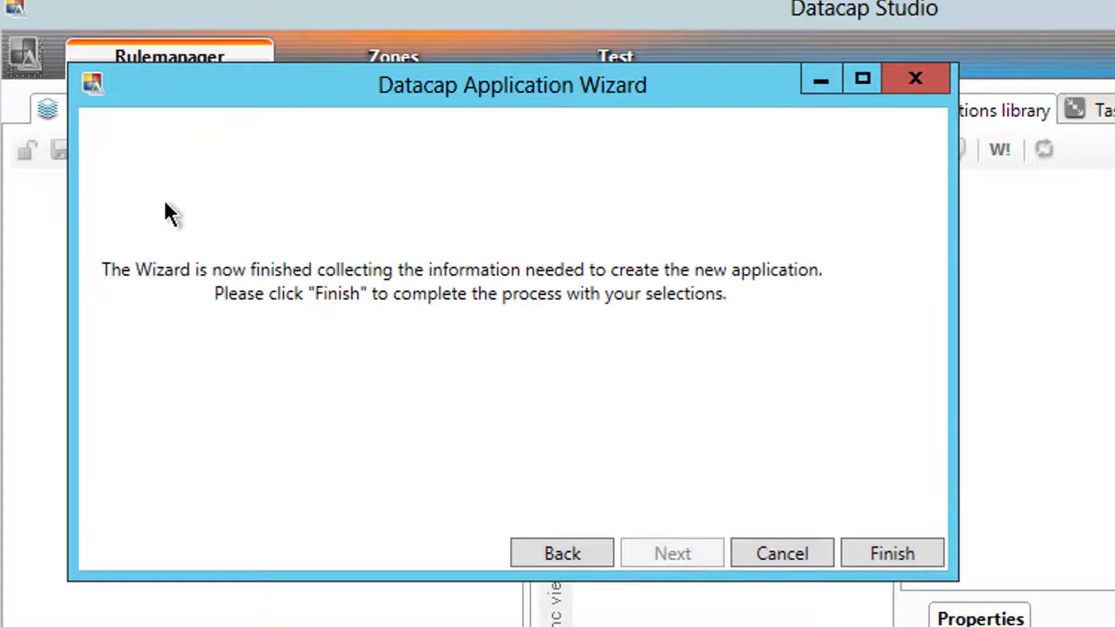
left_click(893, 555)
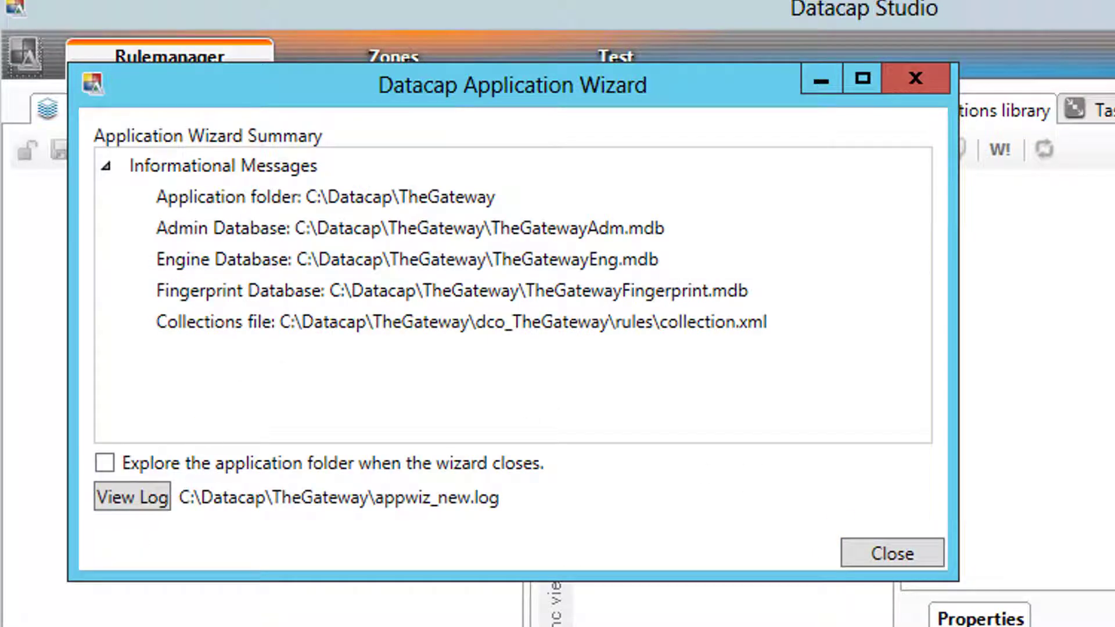
left_click(879, 553)
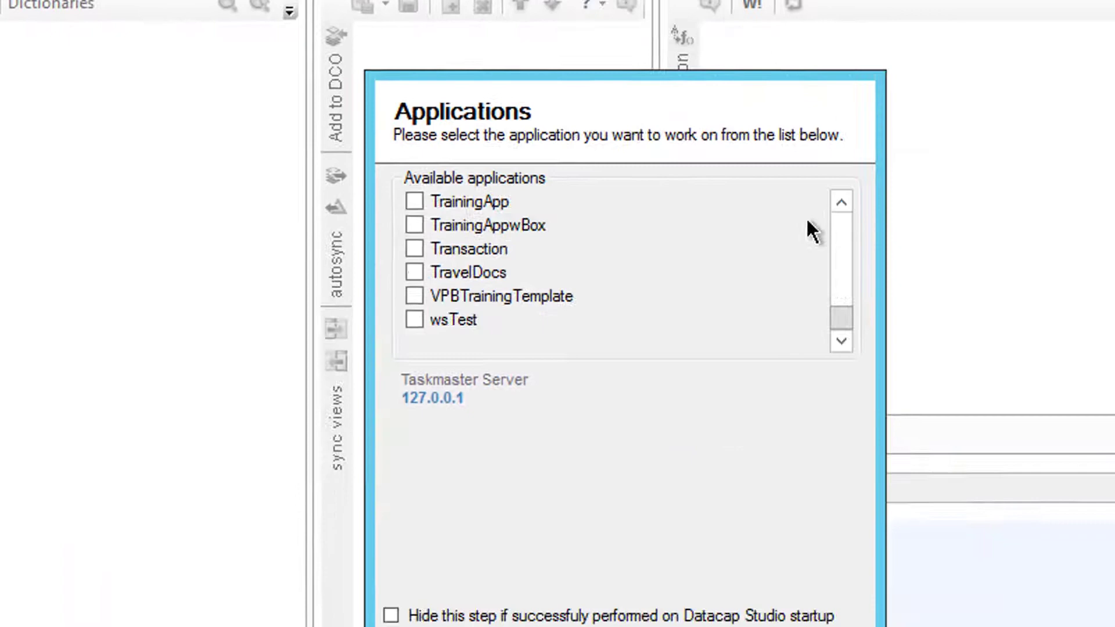
- Open TheGateway, log in with the Taskmaster password, and expand its batch
left_click(1070, 346)
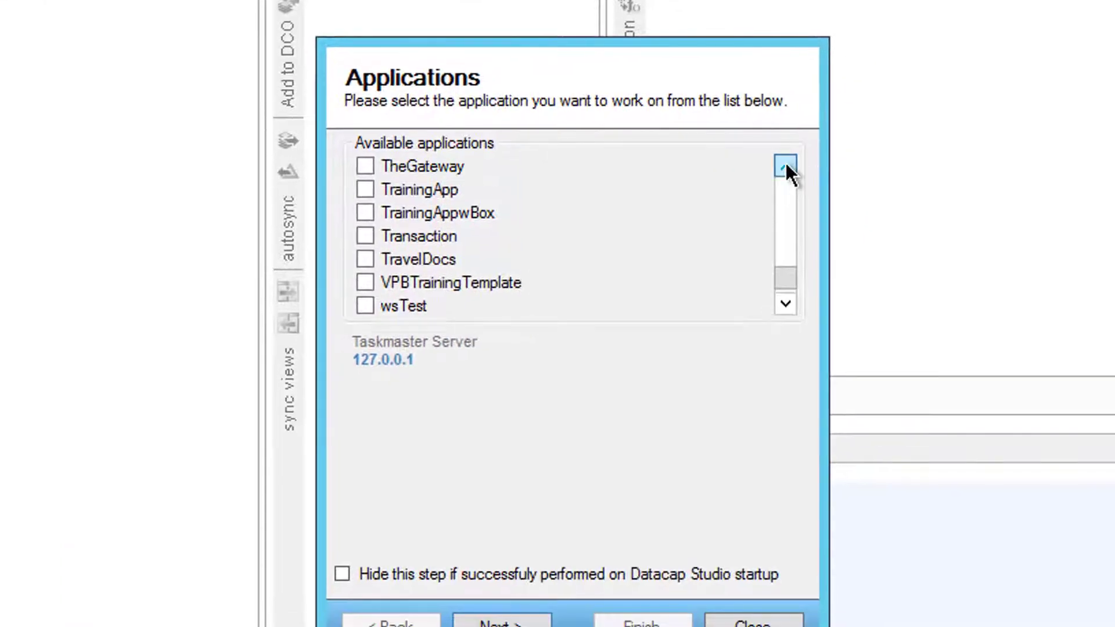
left_click(1070, 347)
left_click(1071, 347)
left_click(419, 213)
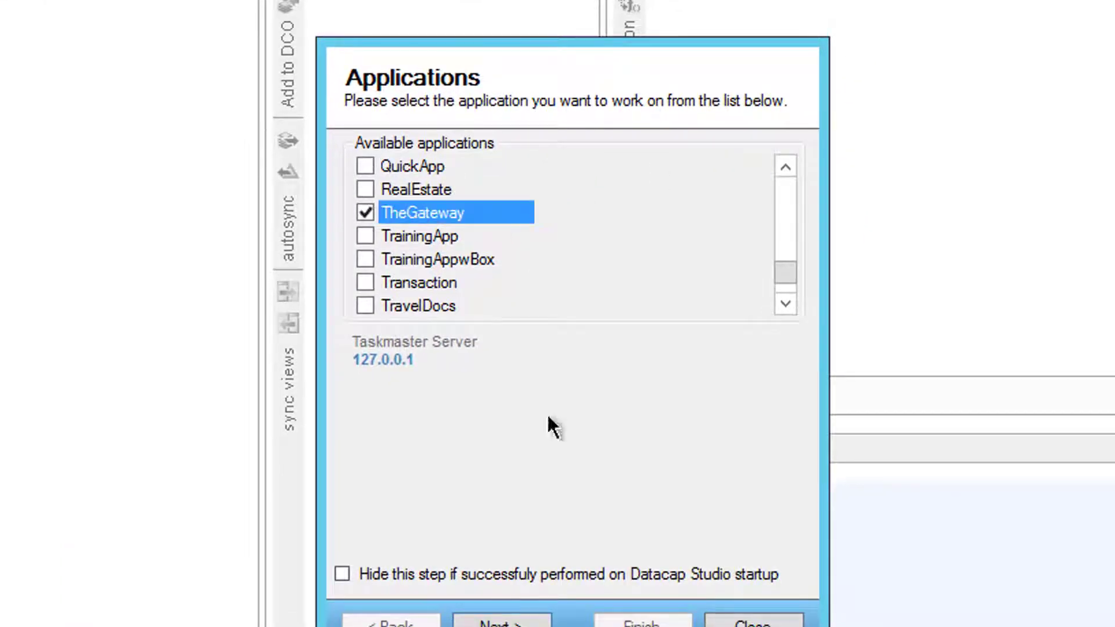
left_click(531, 621)
left_click(513, 391)
type("admin")
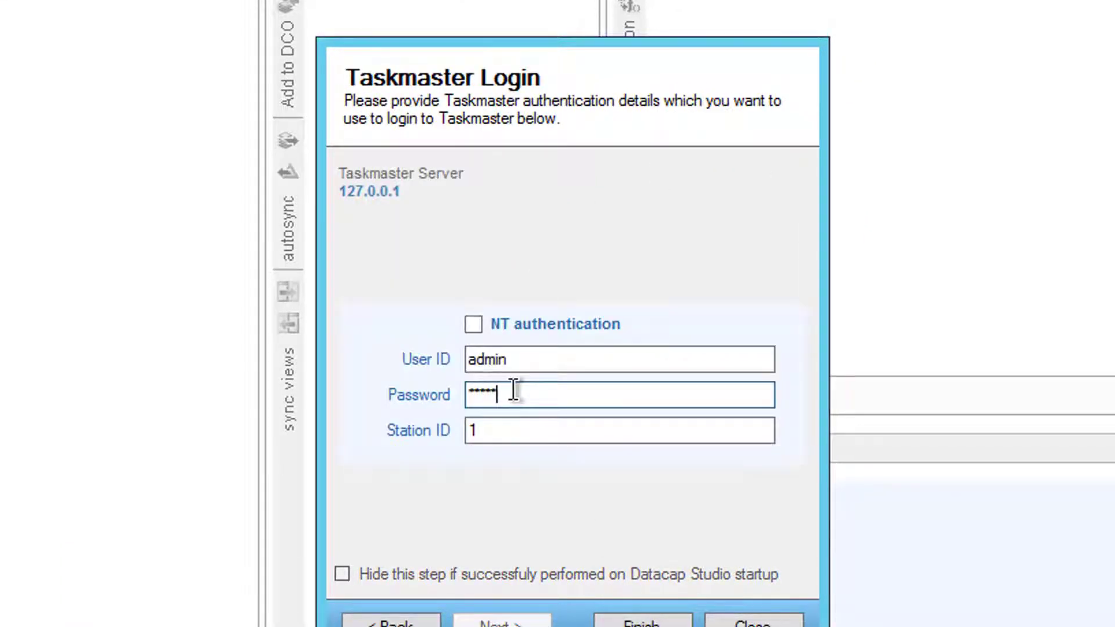
key("Return")
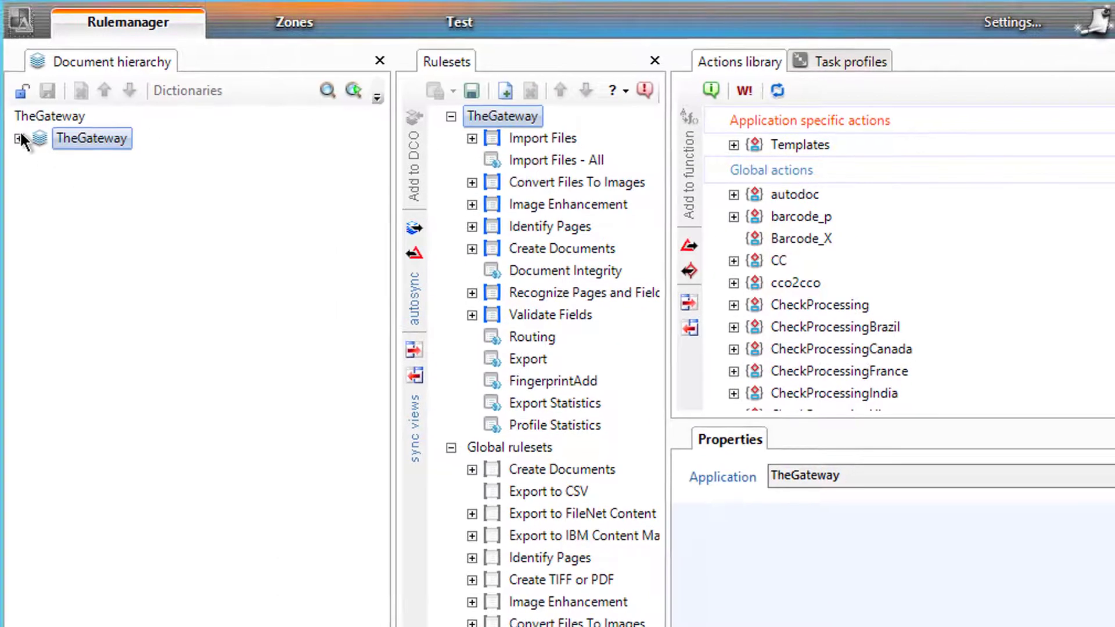
left_click(20, 139)
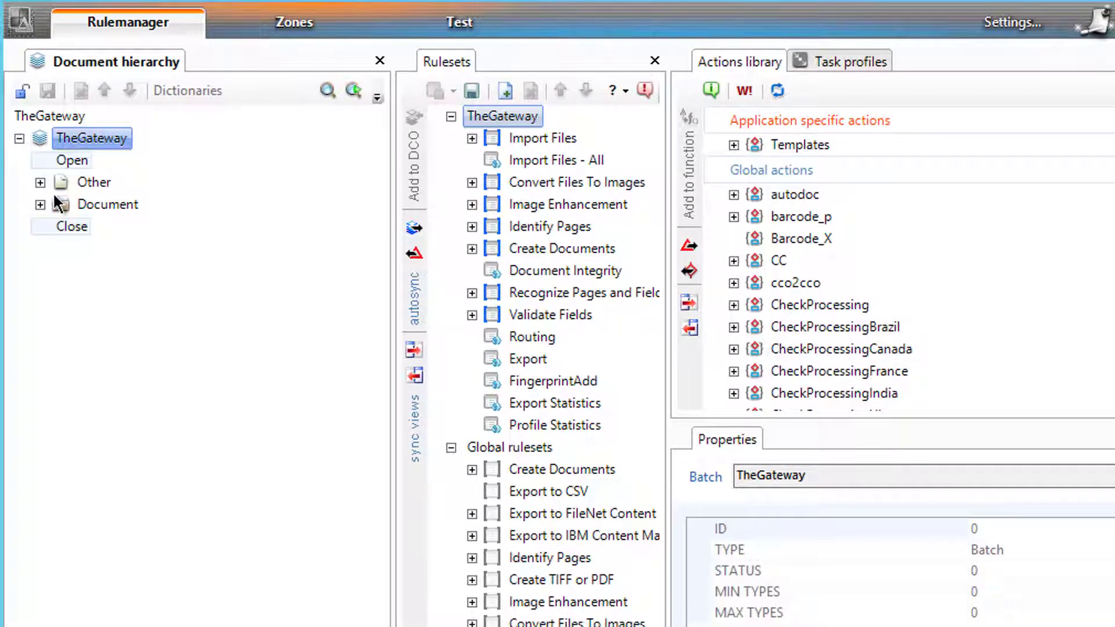
- Unlock the hierarchy and add a document named RoutToAppDoc under the TheGateway batch
left_click(40, 183)
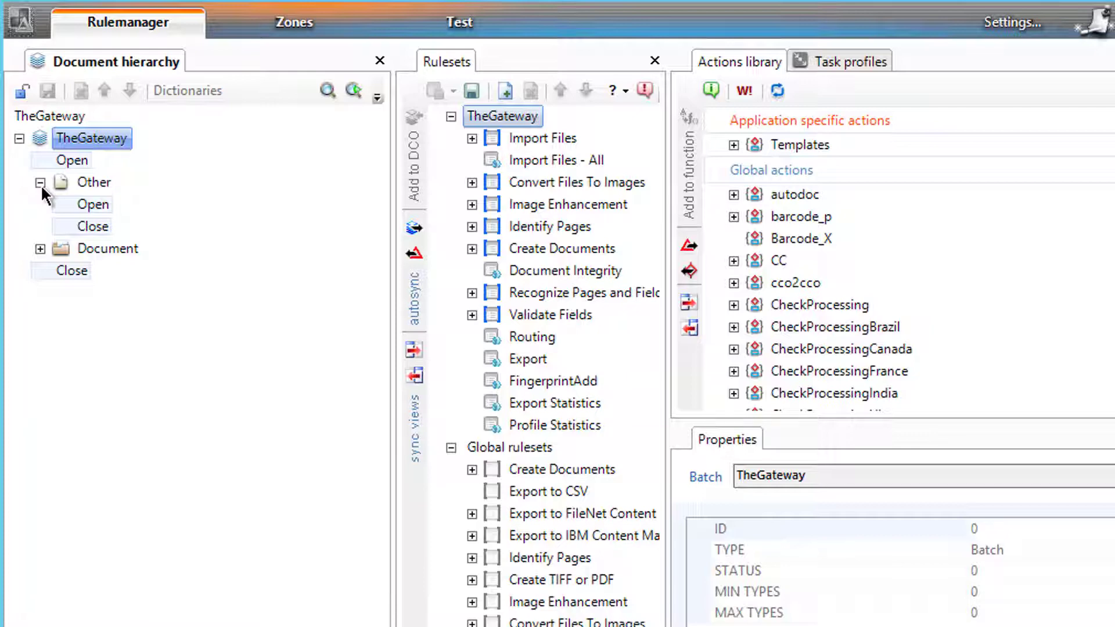
left_click(40, 183)
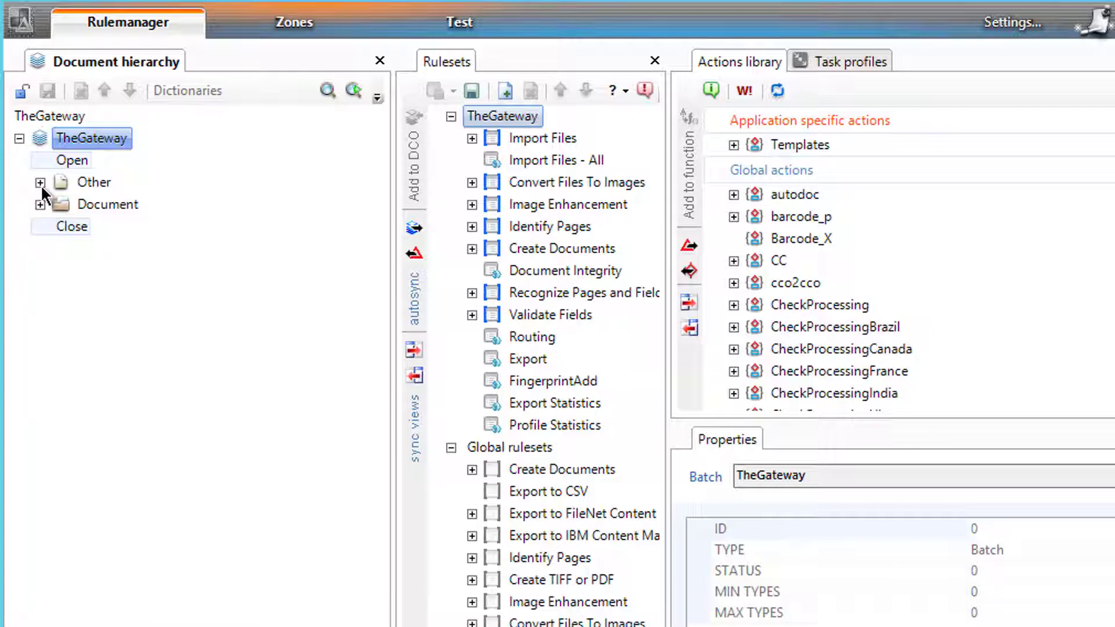
right_click(68, 139)
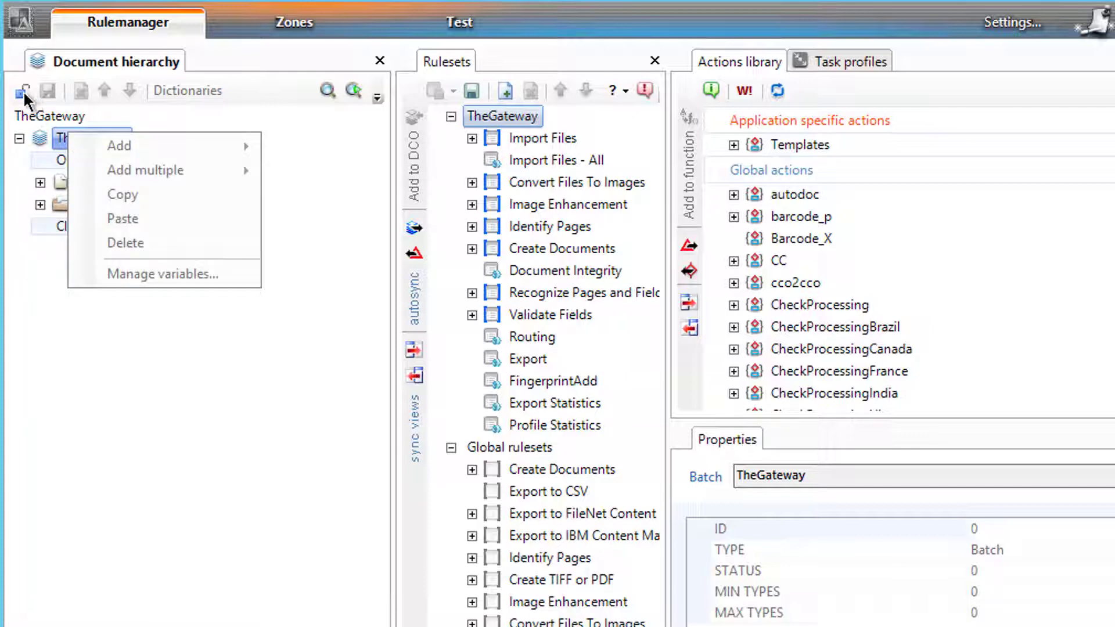
left_click(23, 91)
right_click(64, 142)
mouse_move(84, 150)
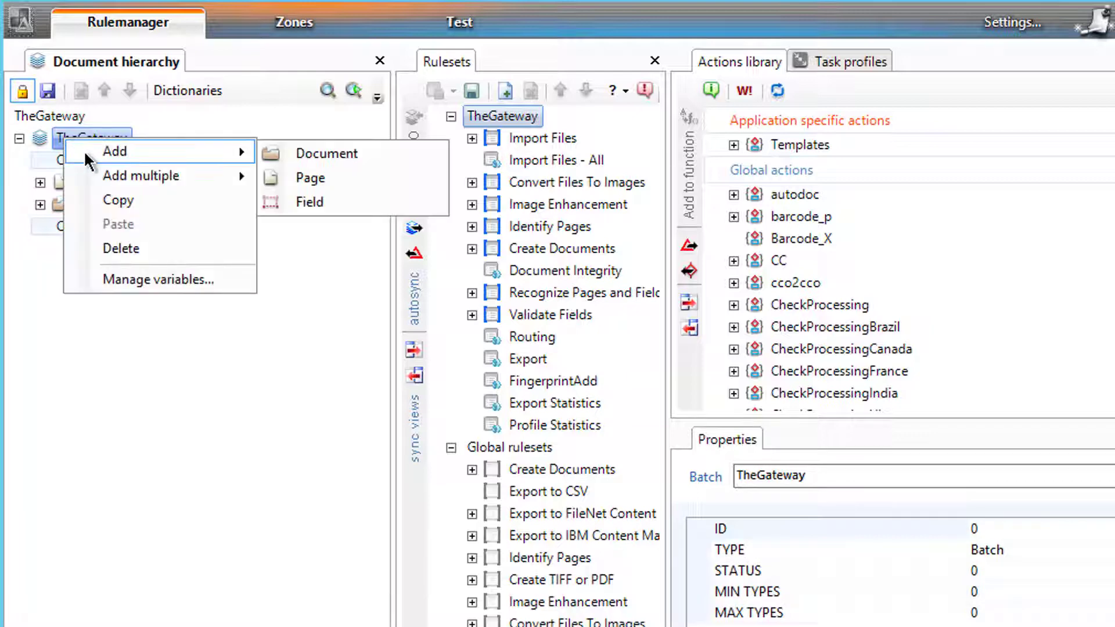
left_click(349, 154)
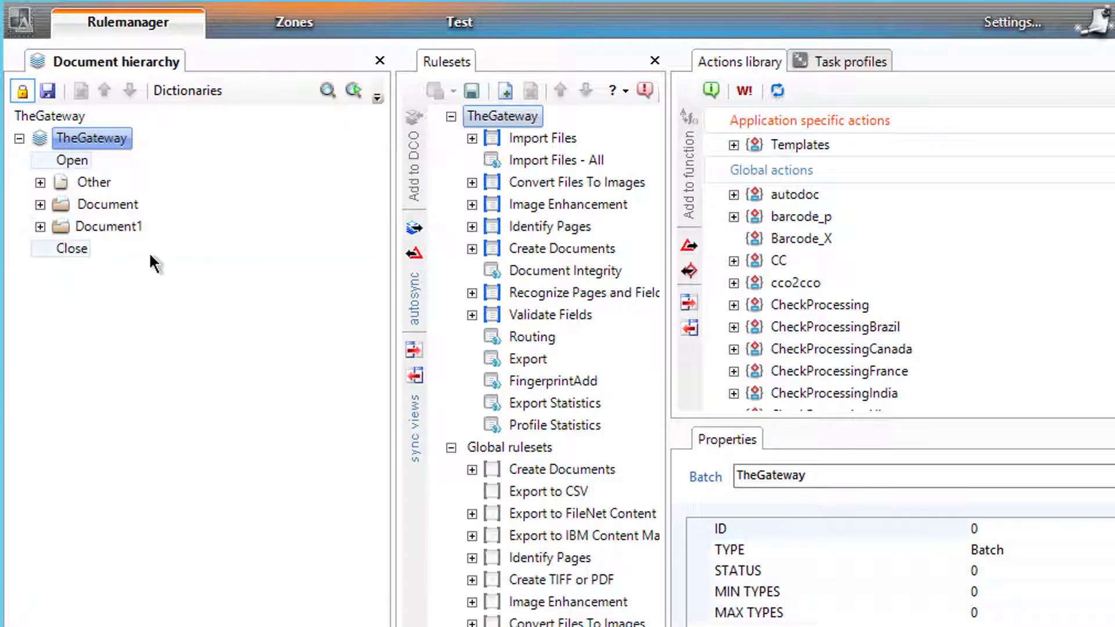
left_click(95, 224)
type("RoutTo")
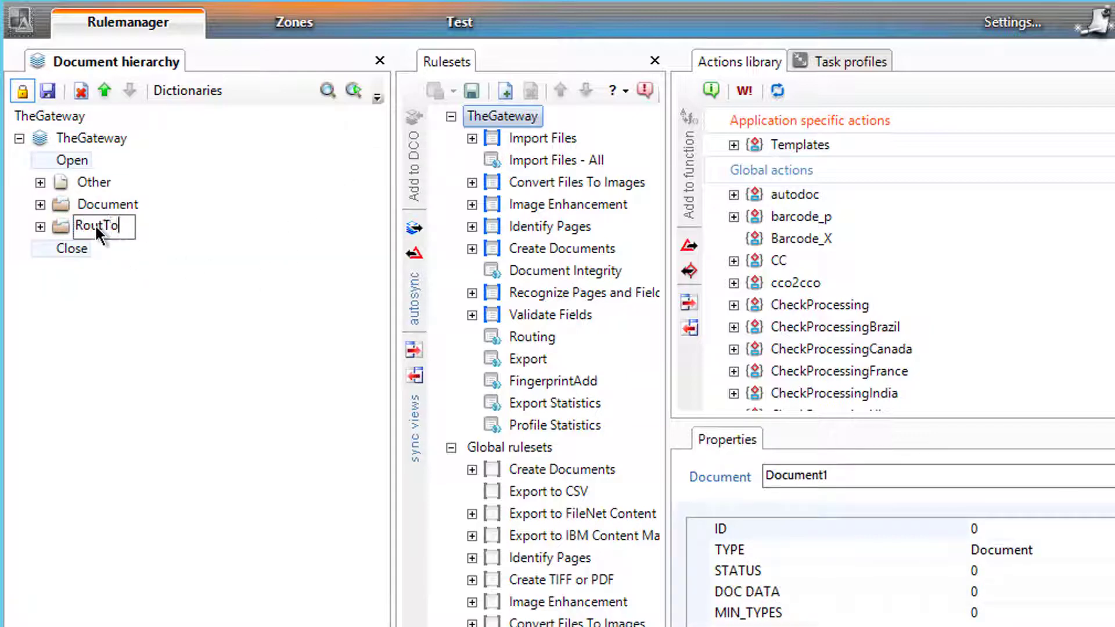
type("AppDoc")
key("Return")
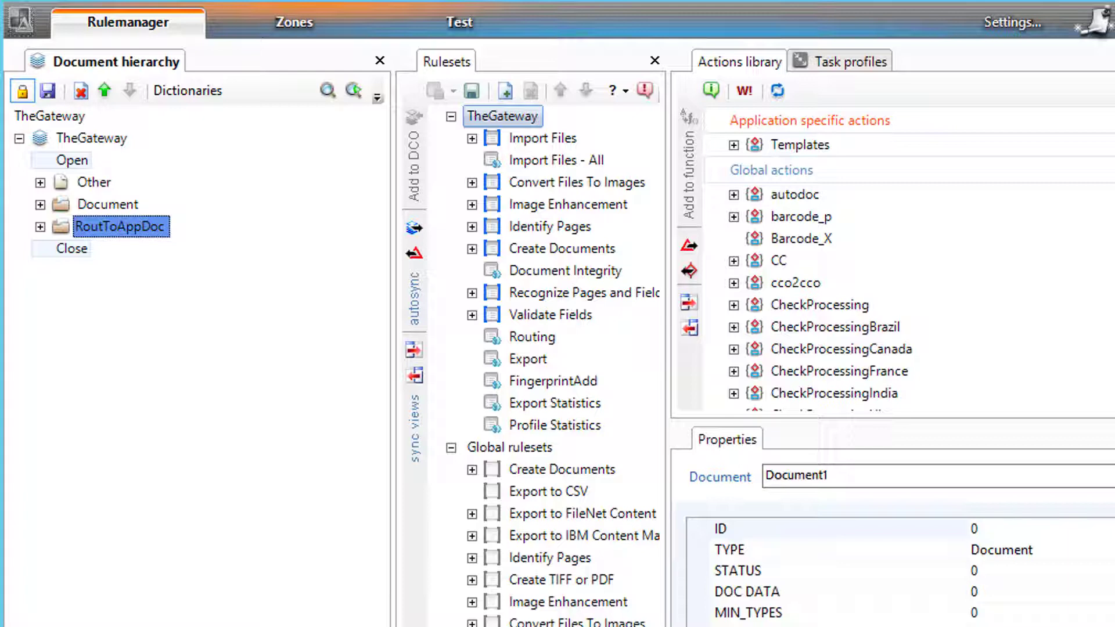
- Add a page under RoutToAppDoc and name it routToAppPage
left_click(39, 205)
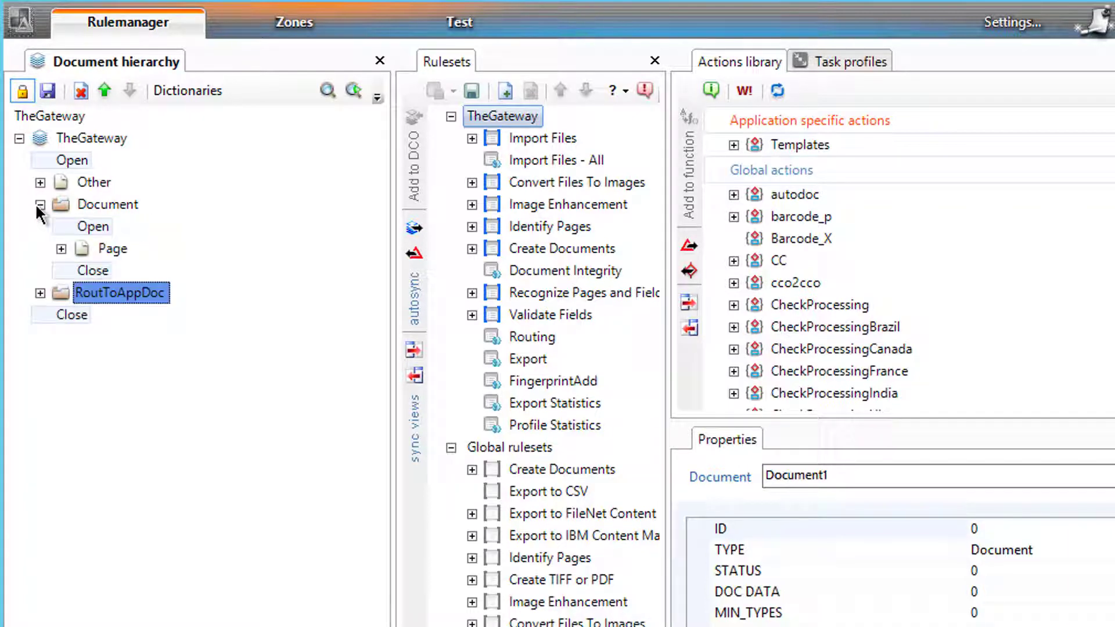
left_click(39, 205)
left_click(40, 226)
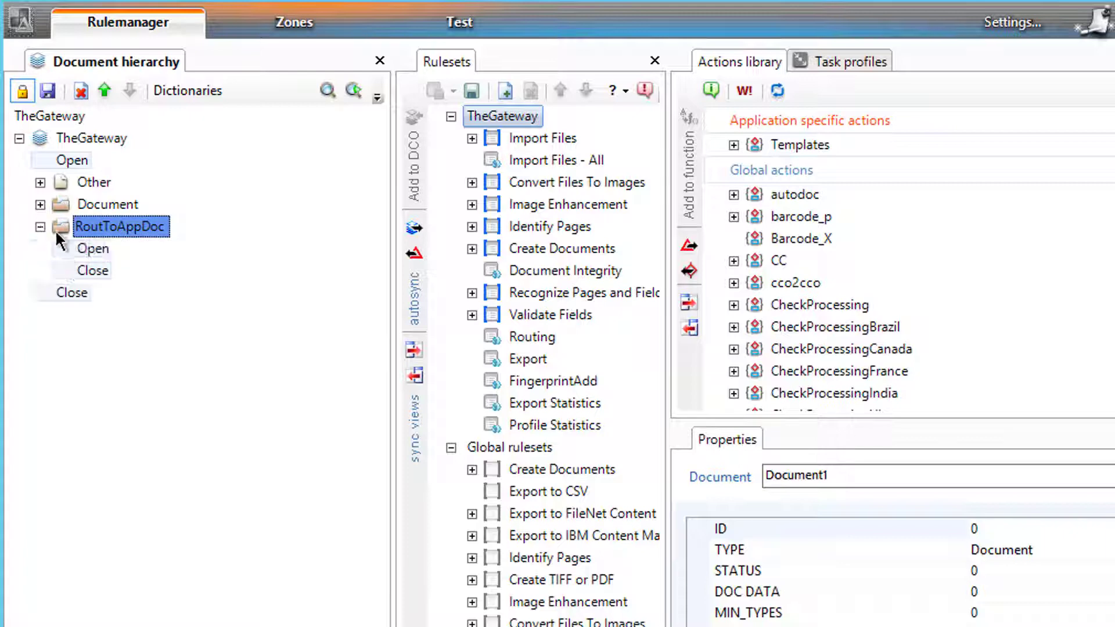
right_click(87, 233)
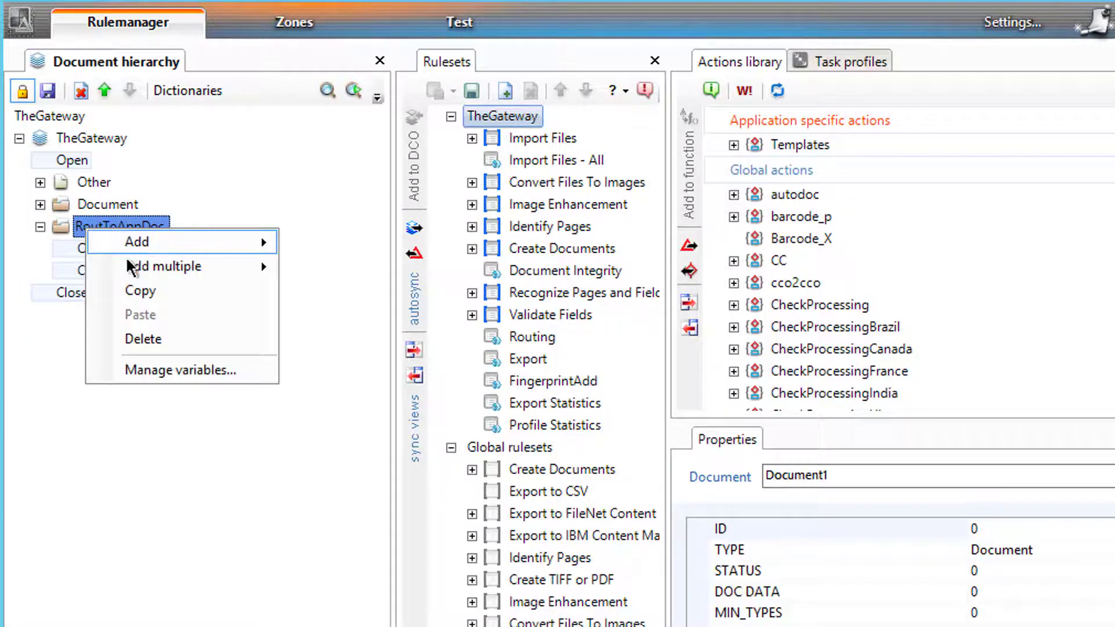
mouse_move(137, 246)
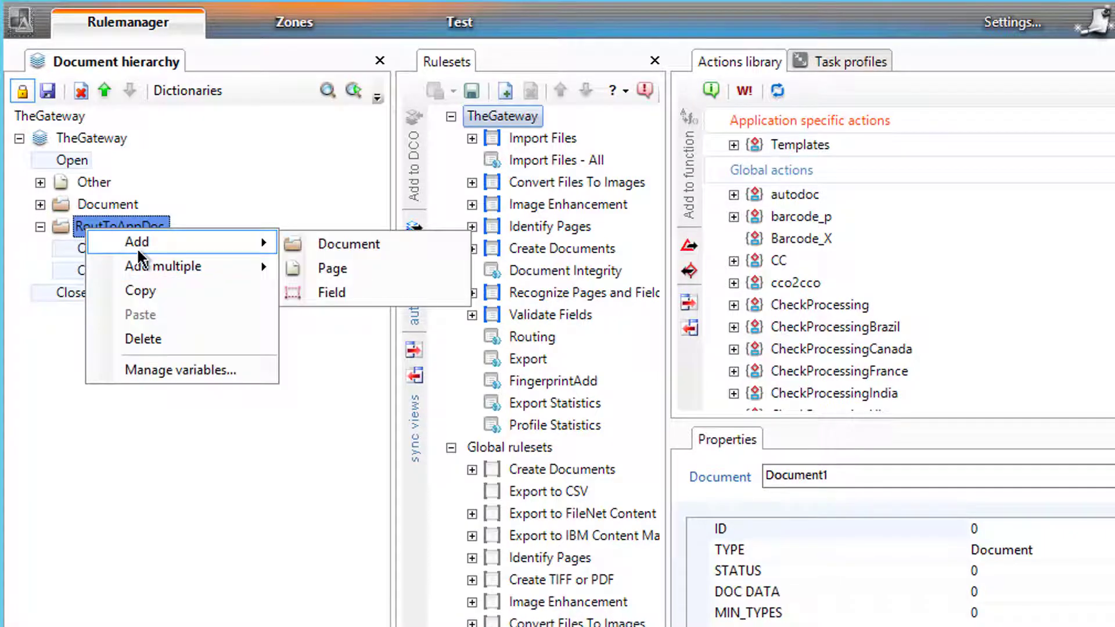
left_click(361, 272)
left_click(111, 272)
left_click(111, 271)
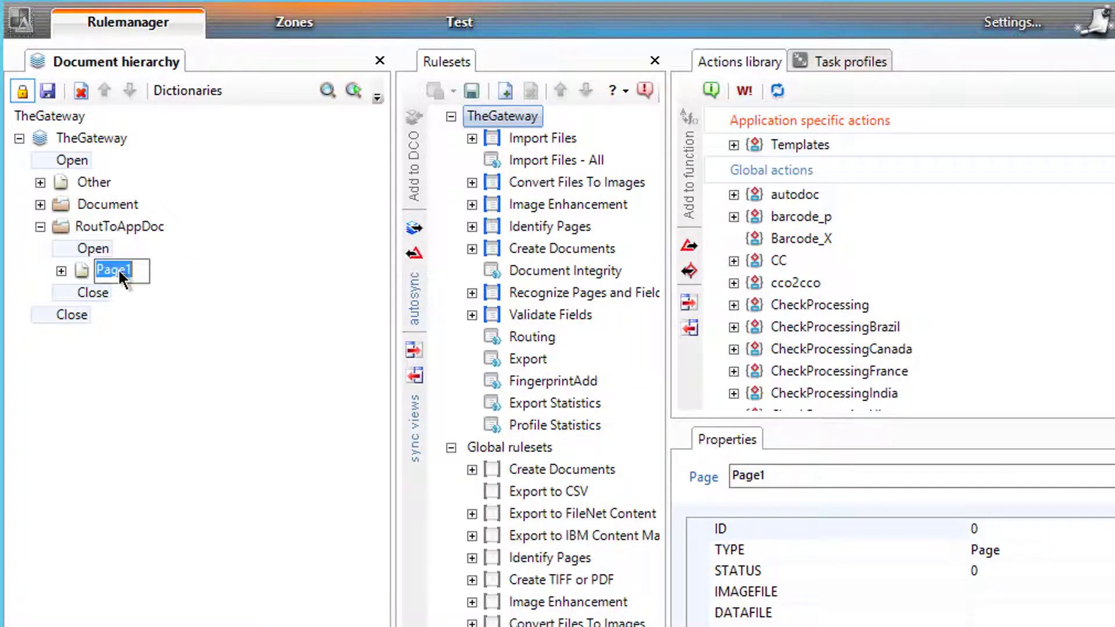
type("routToApp")
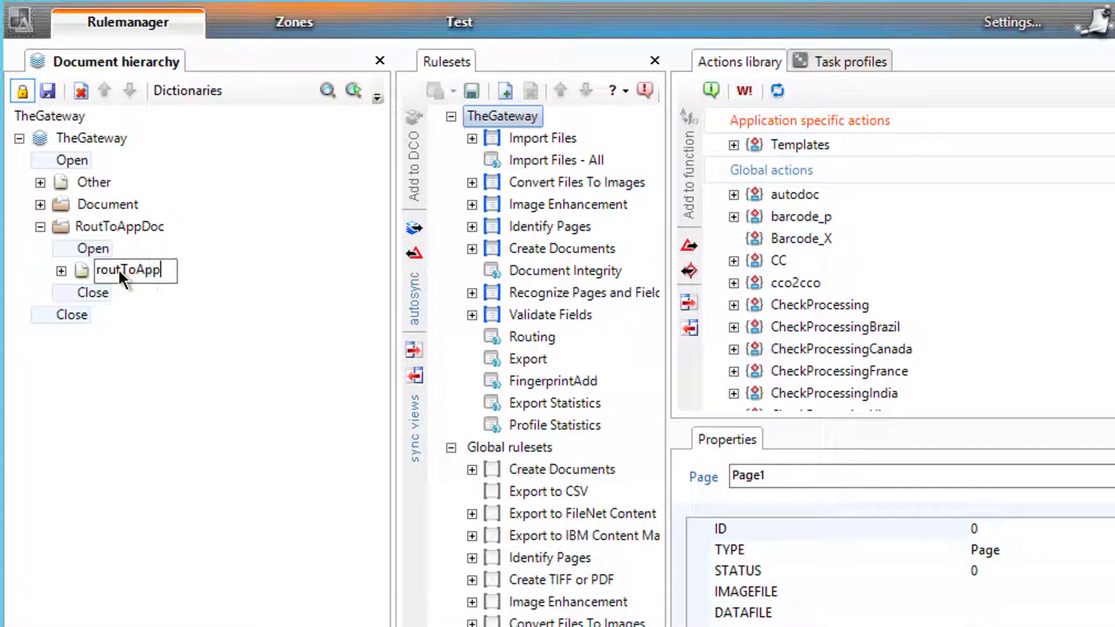
type("Page")
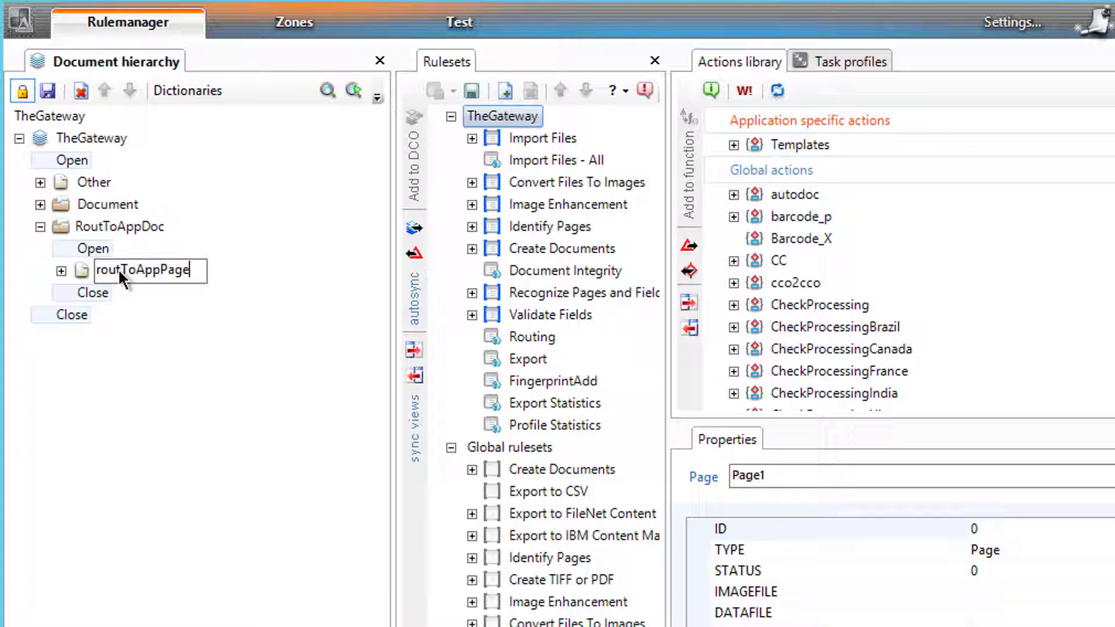
key("Return")
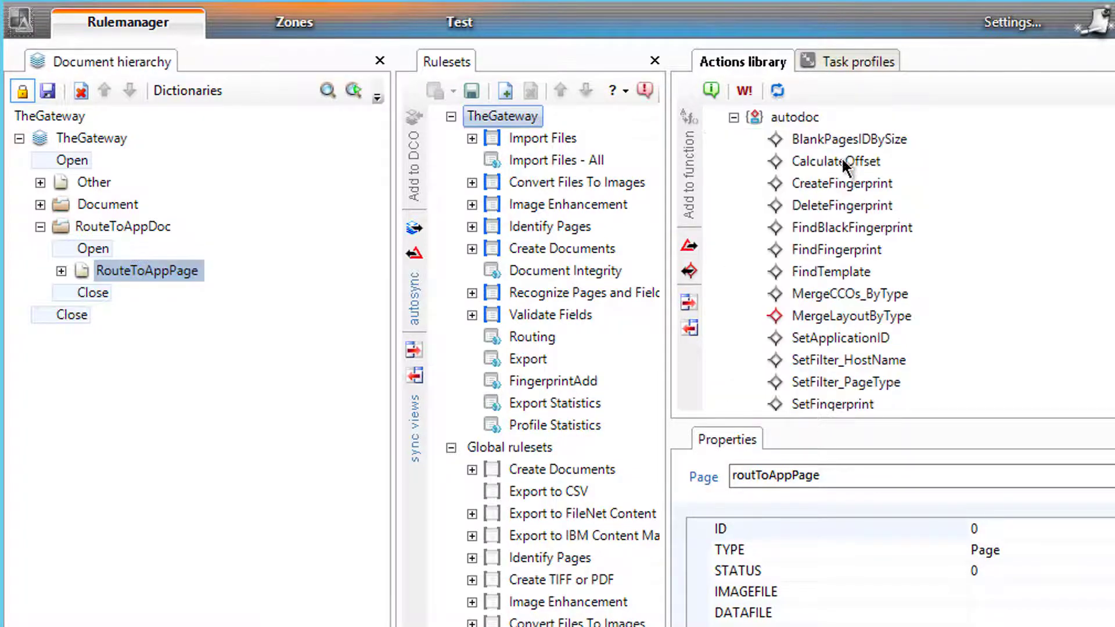
- Switch to the Zones view to set up fingerprints
left_click(319, 27)
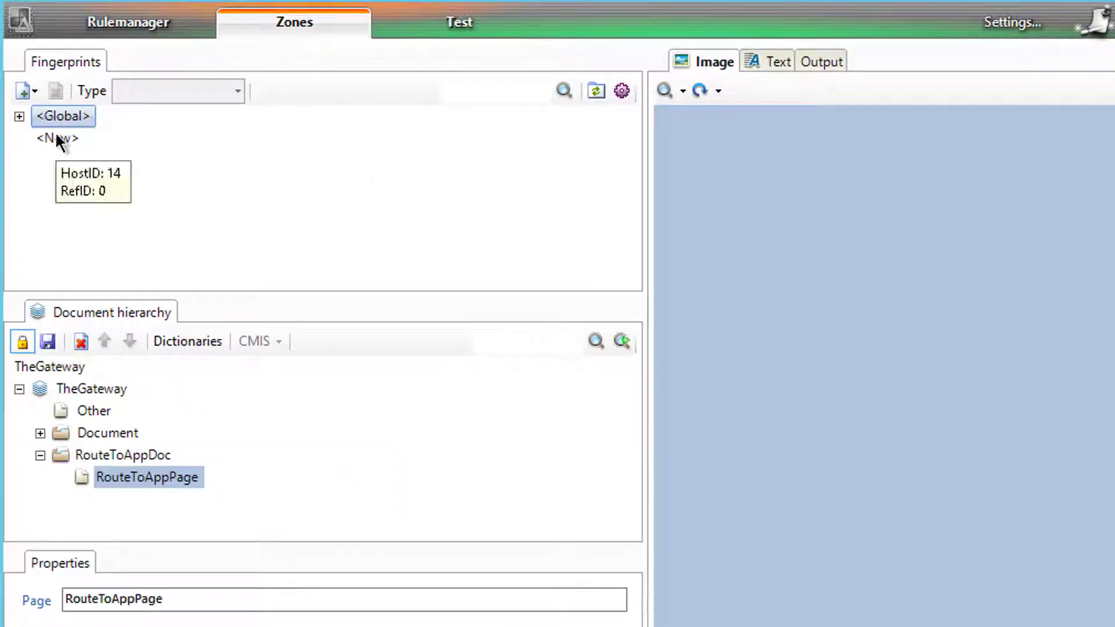
- Add fingerprint classes HR_Doc and Account, then unlock the document hierarchy
right_click(64, 139)
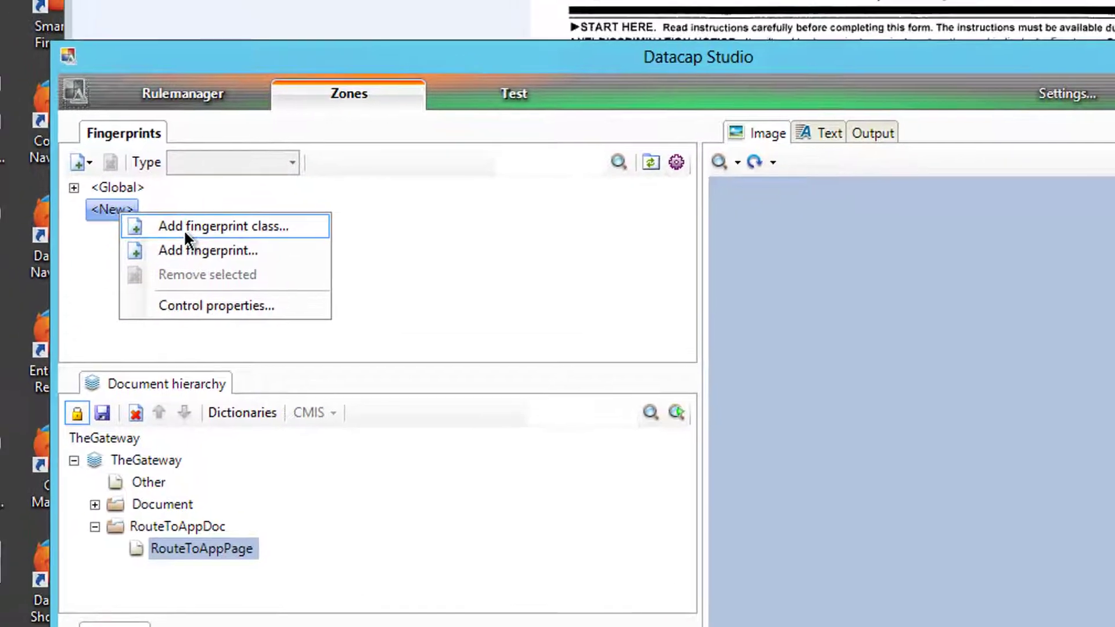
left_click(104, 156)
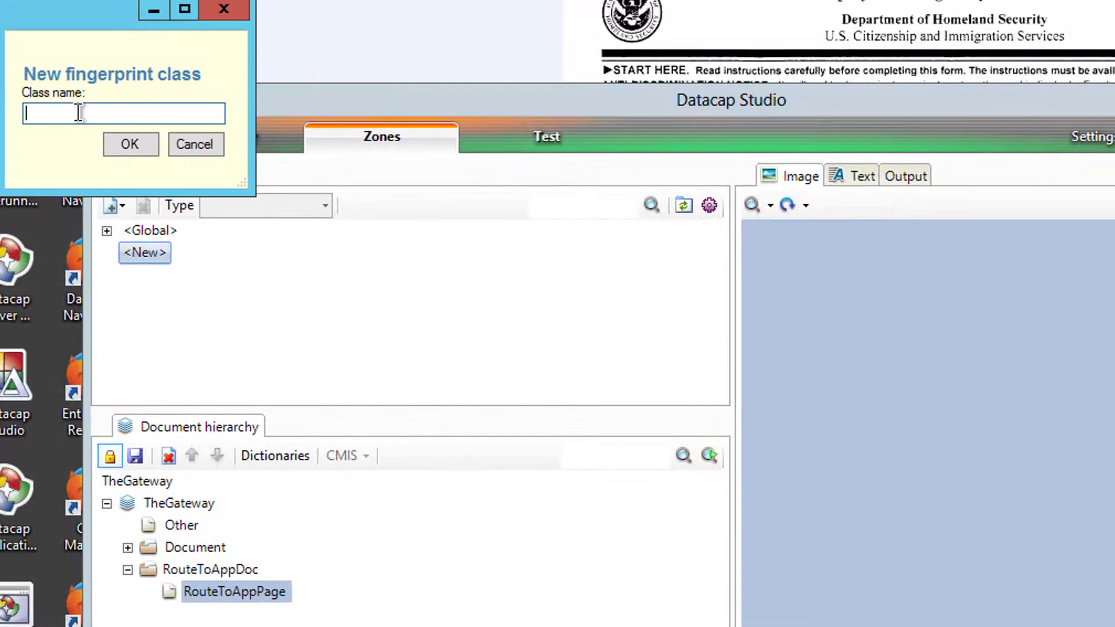
type("HR_Doc")
key("Return")
left_click(153, 252)
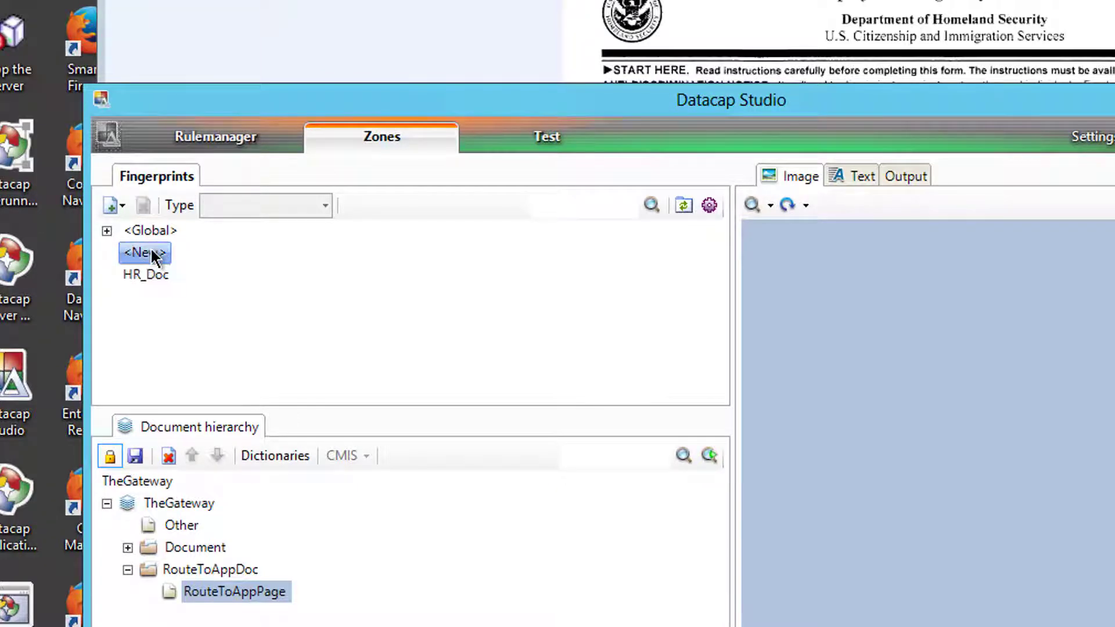
right_click(154, 252)
left_click(209, 259)
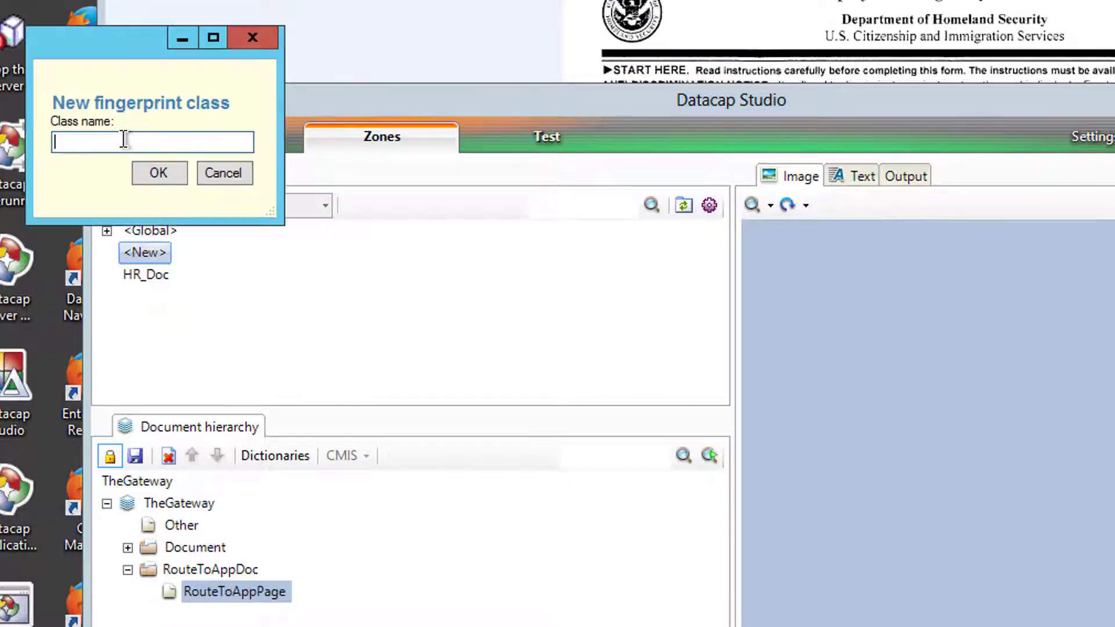
type("Account")
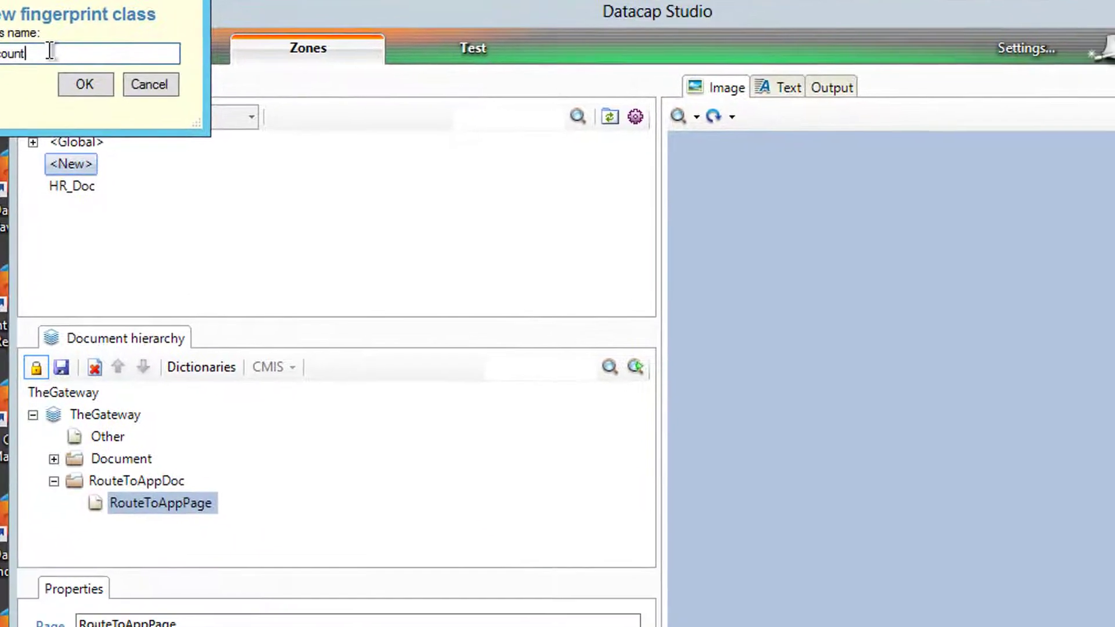
key("Return")
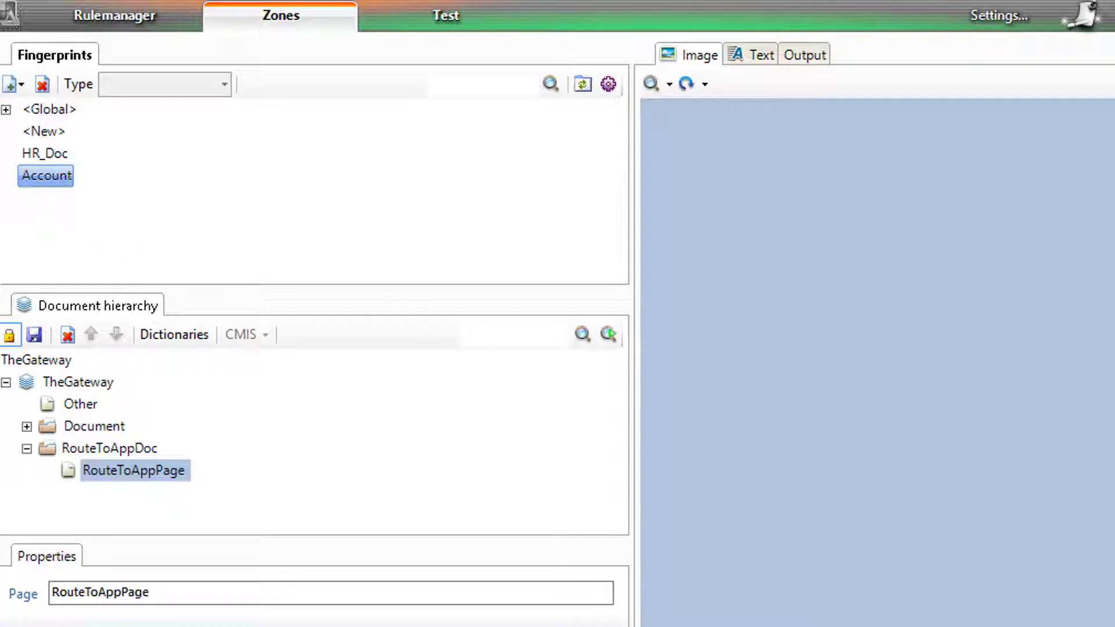
left_click(9, 335)
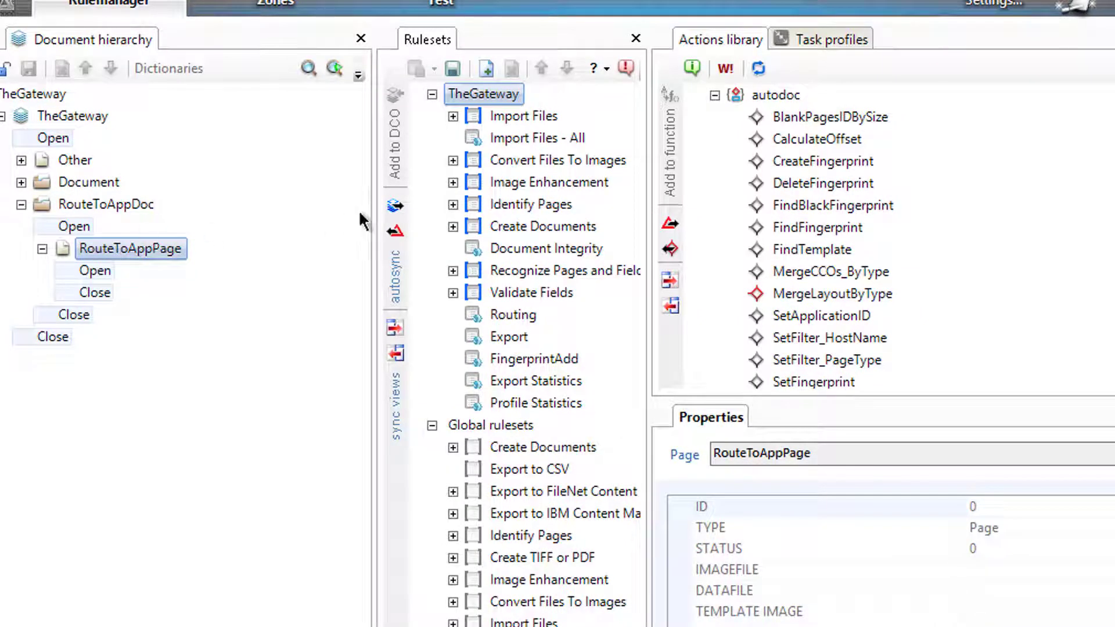
left_click(478, 205)
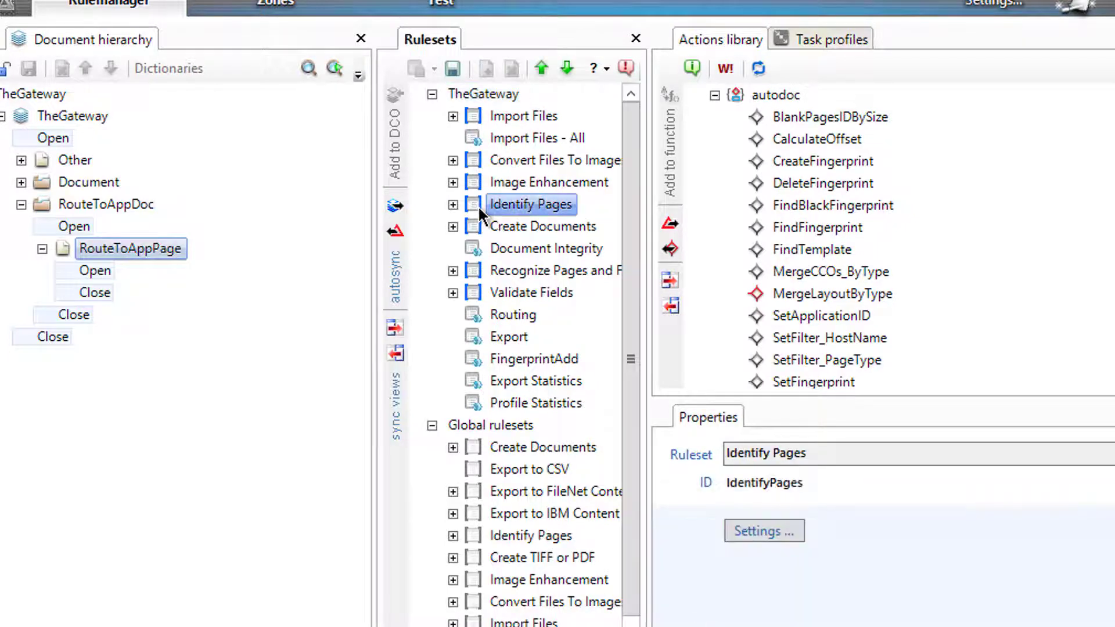
right_click(478, 205)
left_click(566, 222)
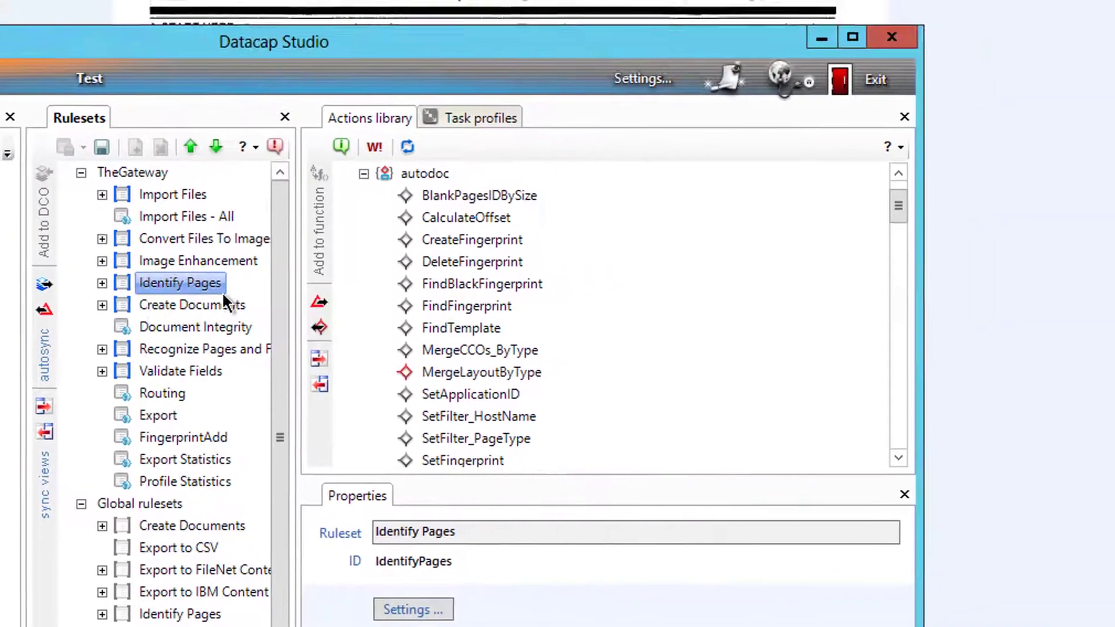
left_click(60, 356)
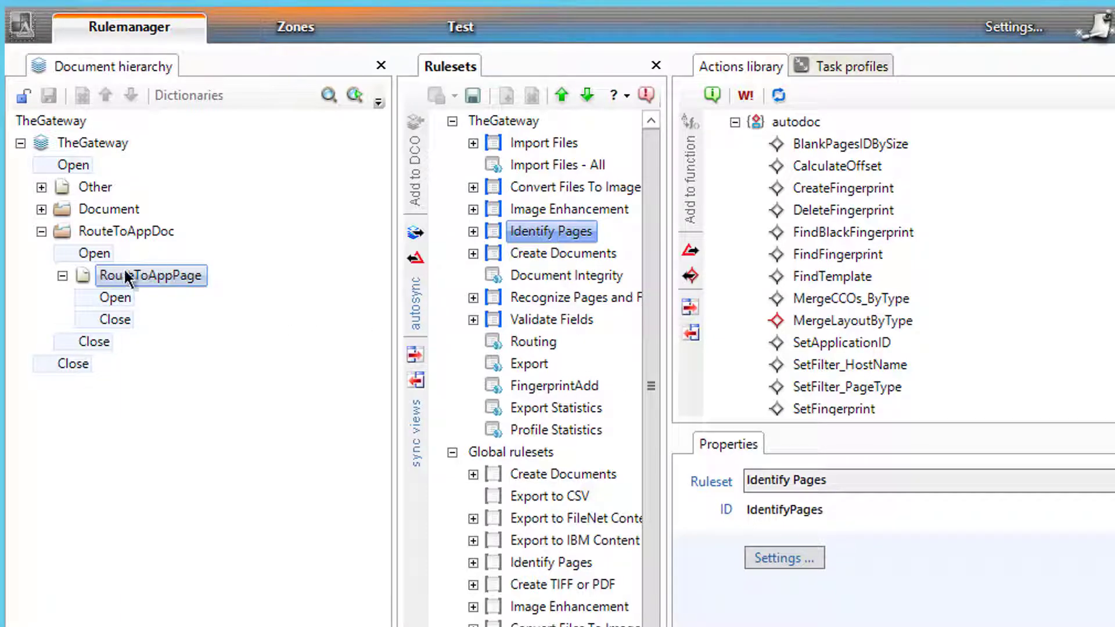
- Unlock the hierarchy and add a field named AppName under RouteToAppPage
left_click(67, 273)
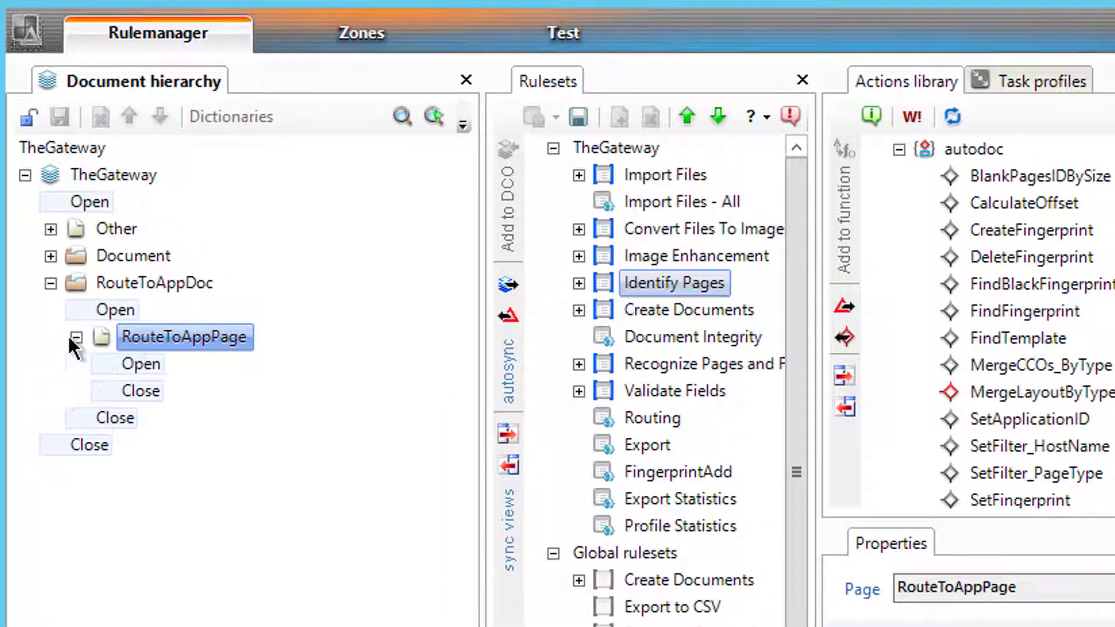
right_click(121, 336)
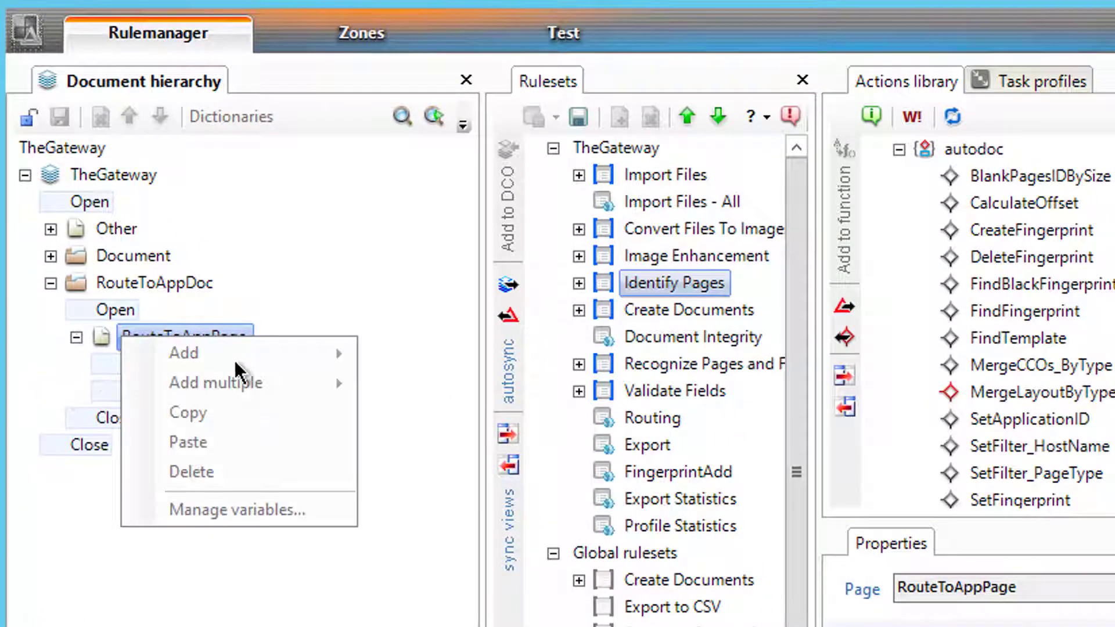
left_click(99, 333)
left_click(21, 114)
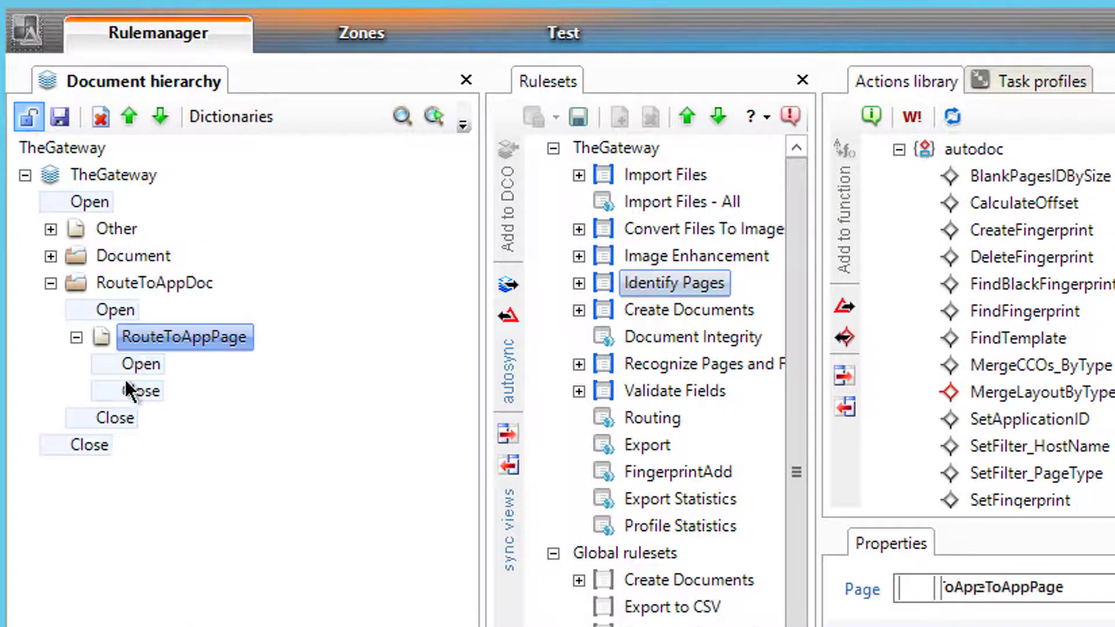
right_click(127, 344)
mouse_move(174, 361)
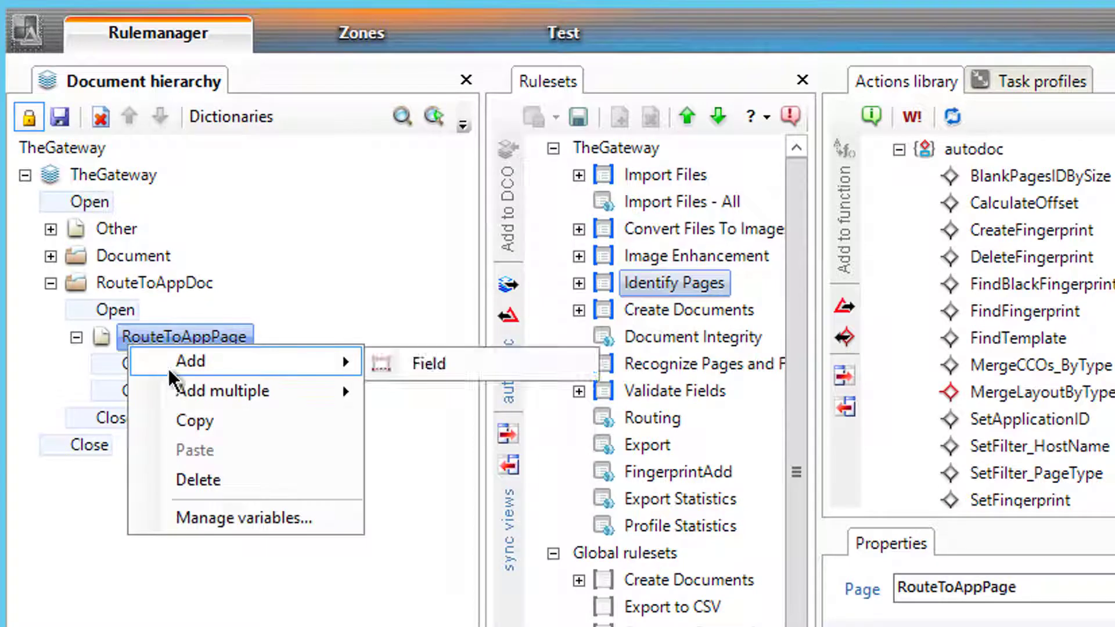
left_click(396, 368)
left_click(149, 387)
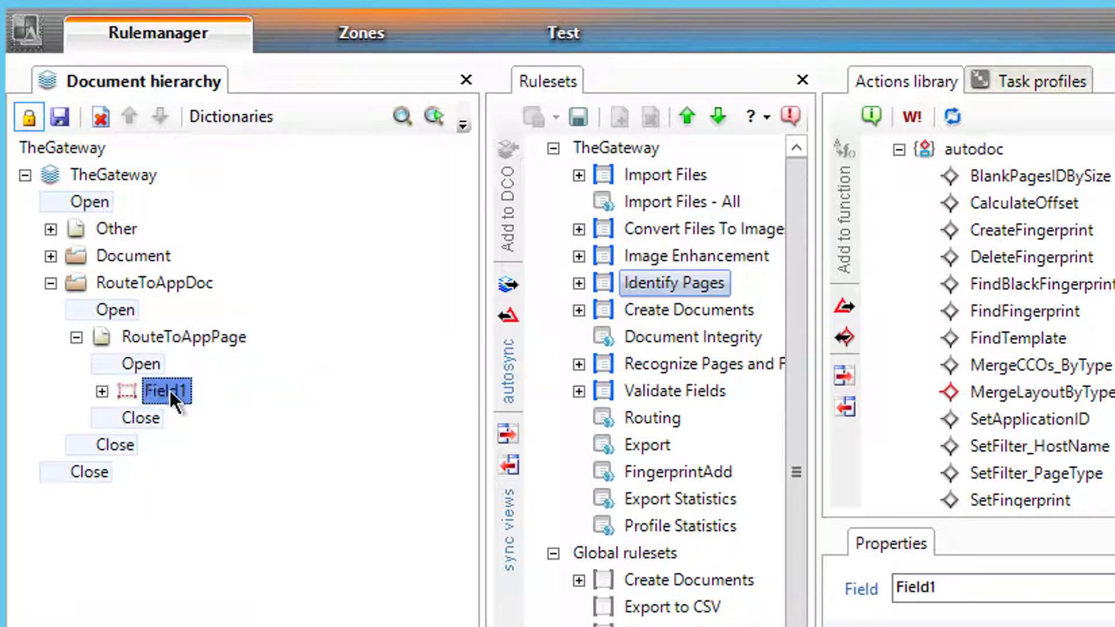
left_click(169, 390)
type("AppN")
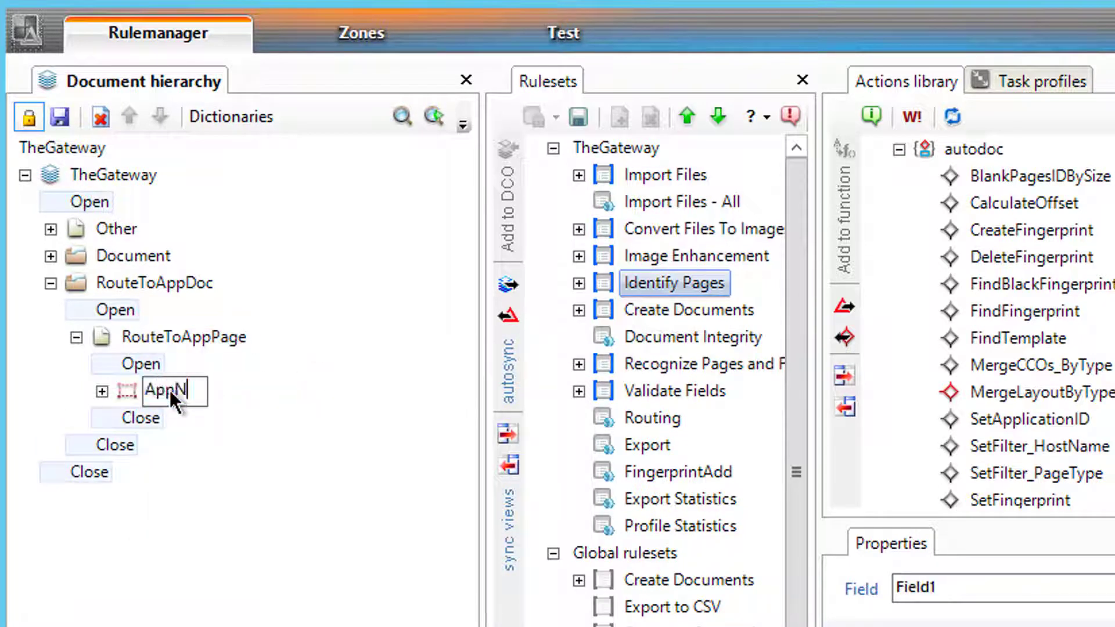
type("ame")
key("Return")
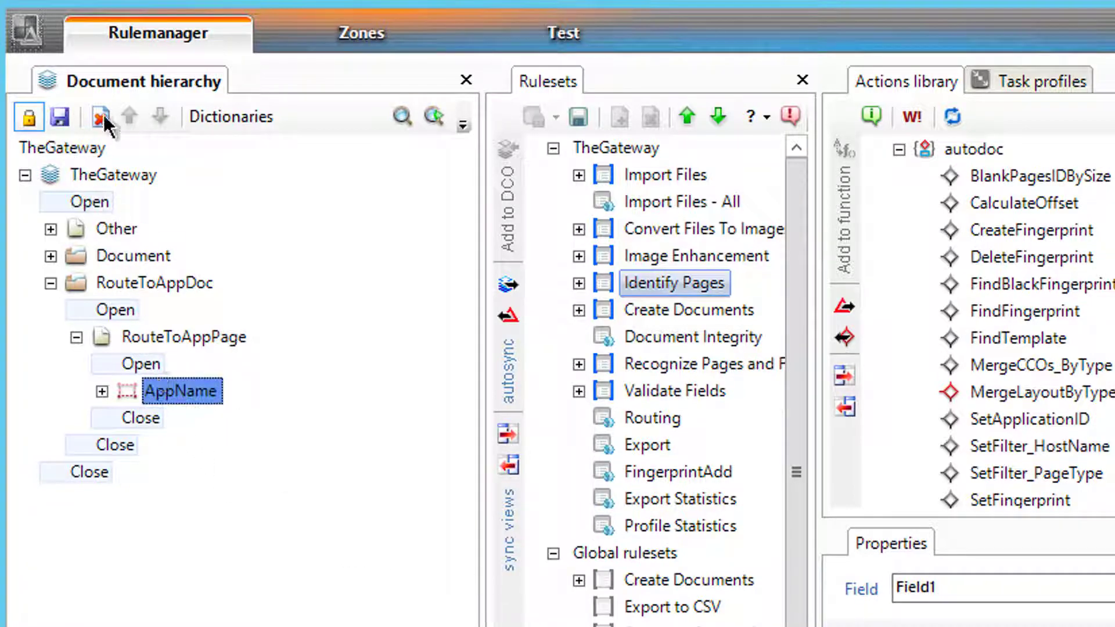
- Create a new dictionary named AppNameDict
left_click(207, 120)
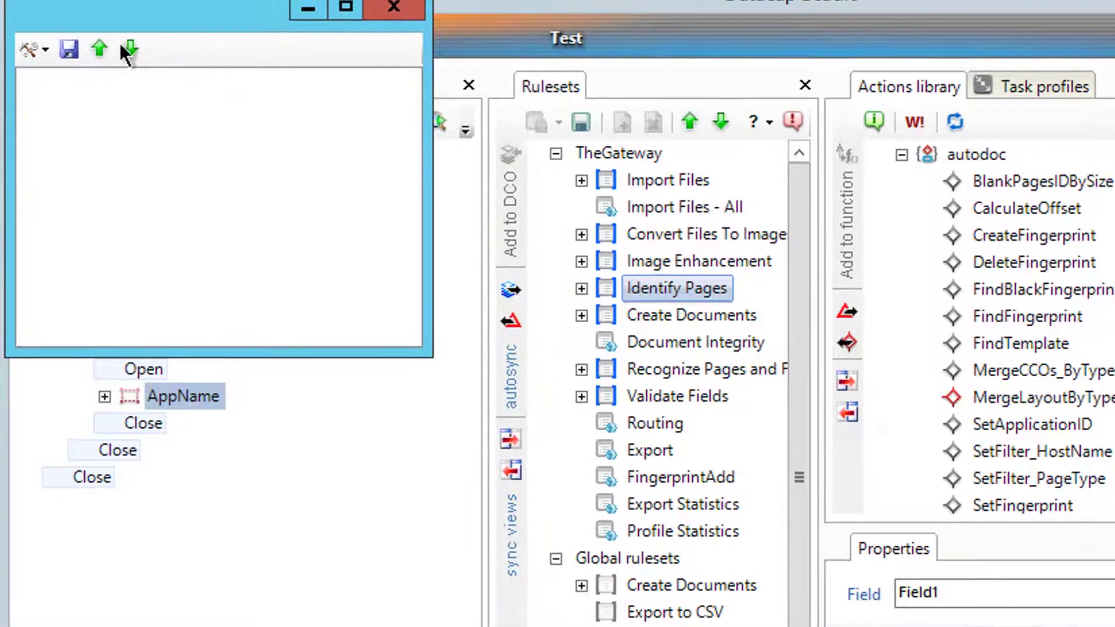
left_click(44, 52)
left_click(87, 81)
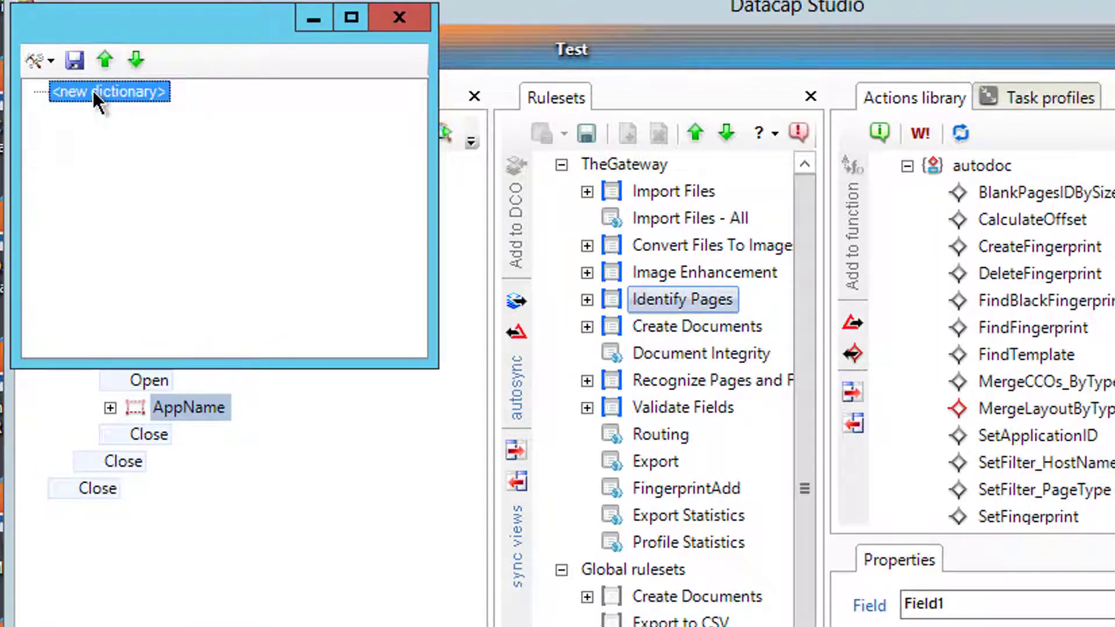
left_click(134, 91)
type("App")
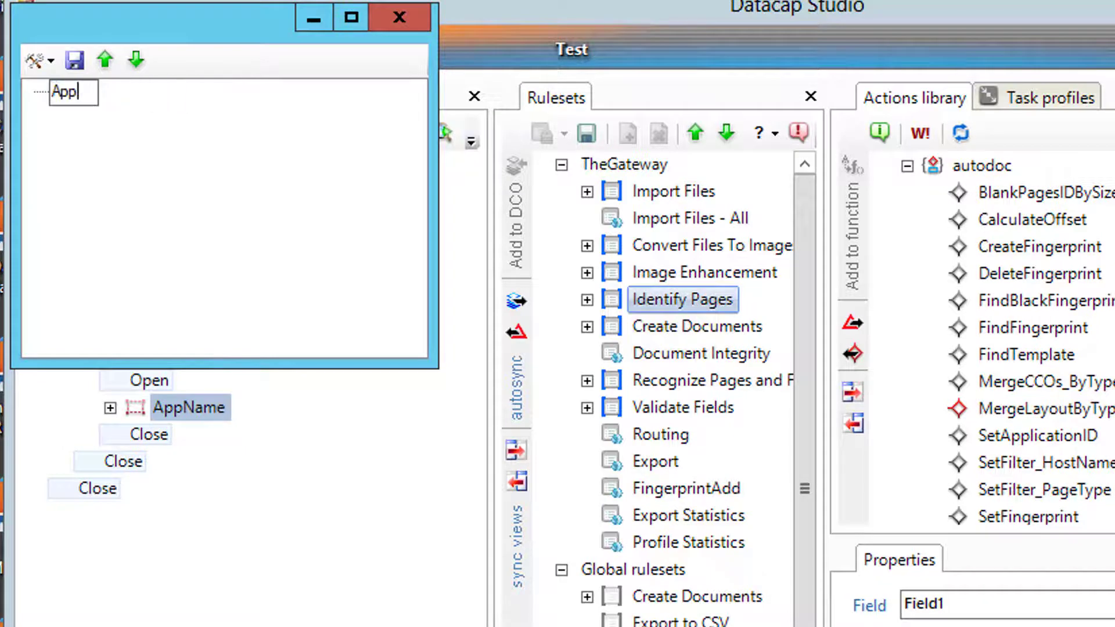
type("NameDict")
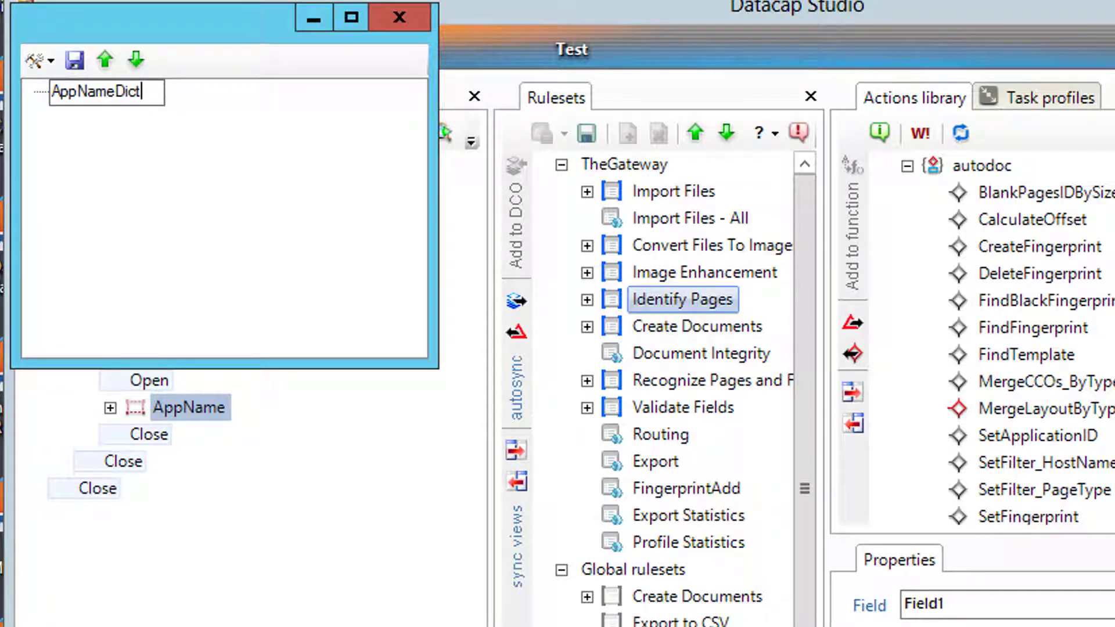
key("Return")
- Add the word Accounts to AppNameDict with value Accounts
right_click(121, 88)
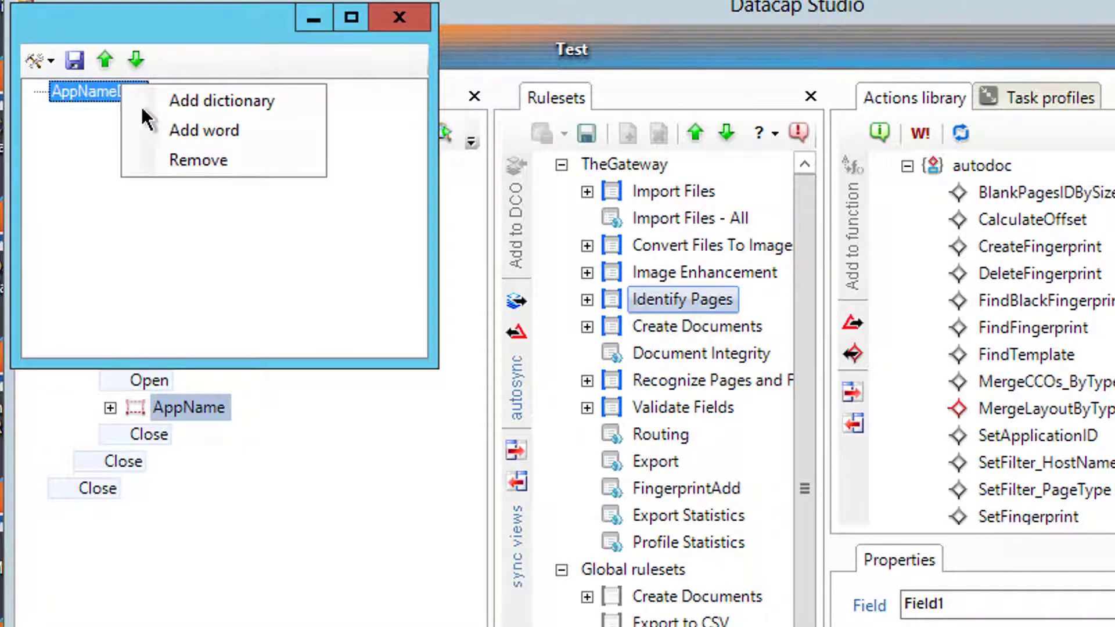
left_click(177, 137)
double_click(133, 114)
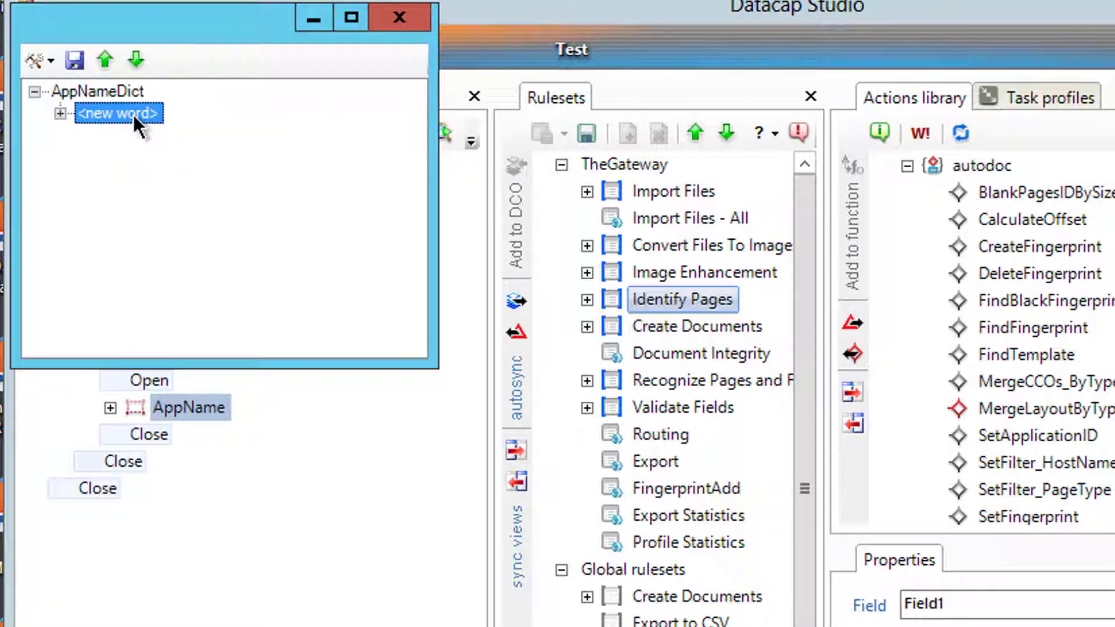
type("Accounts")
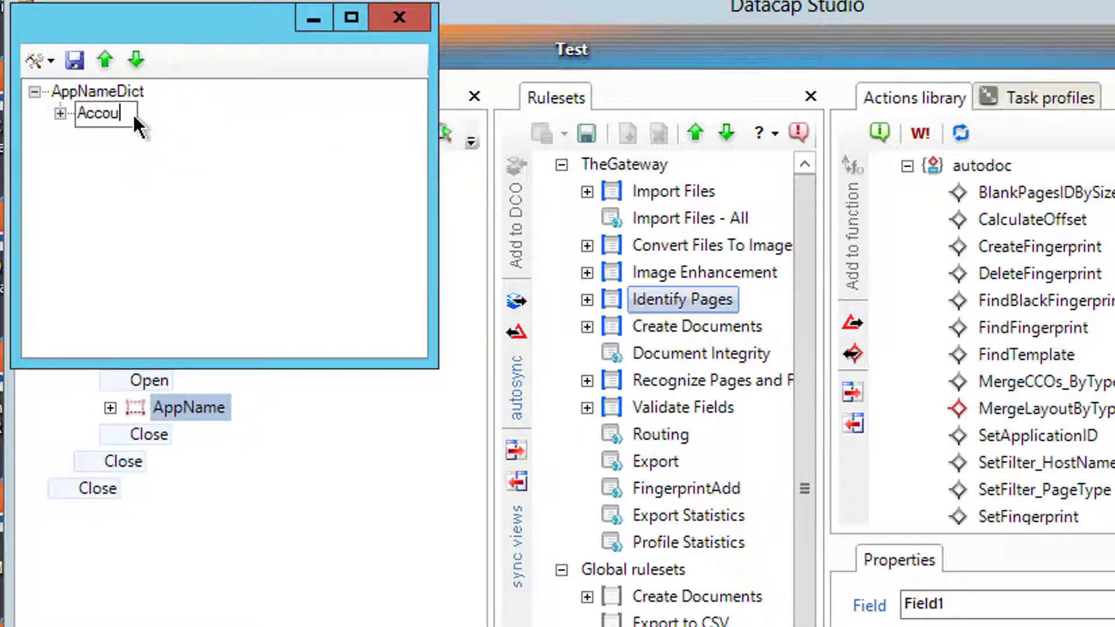
key("Return")
left_click(60, 113)
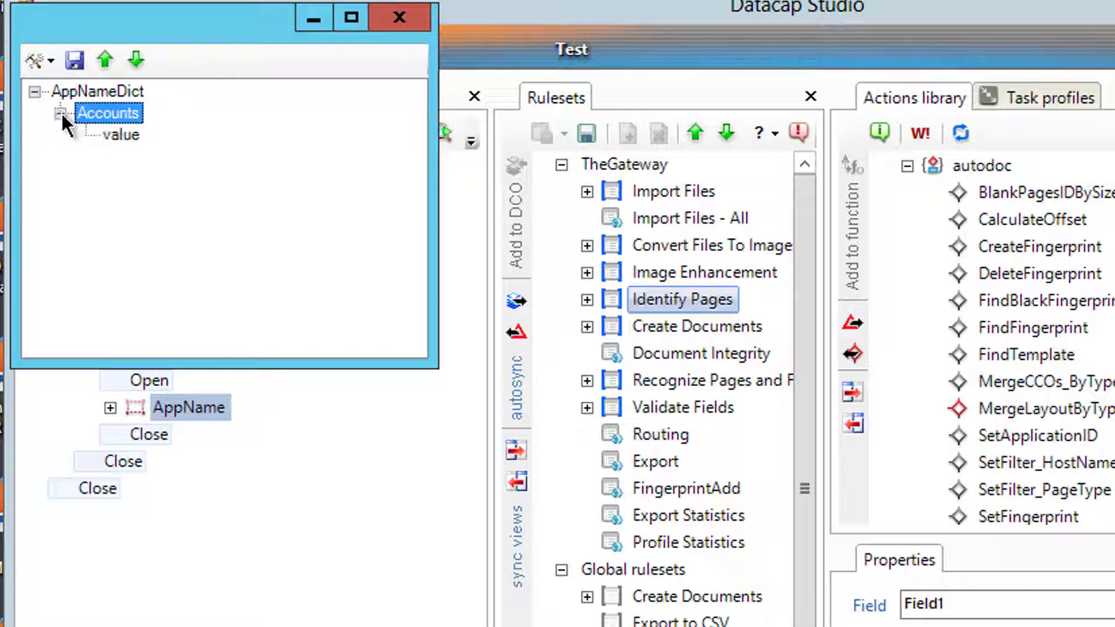
left_click(113, 139)
left_click(113, 139)
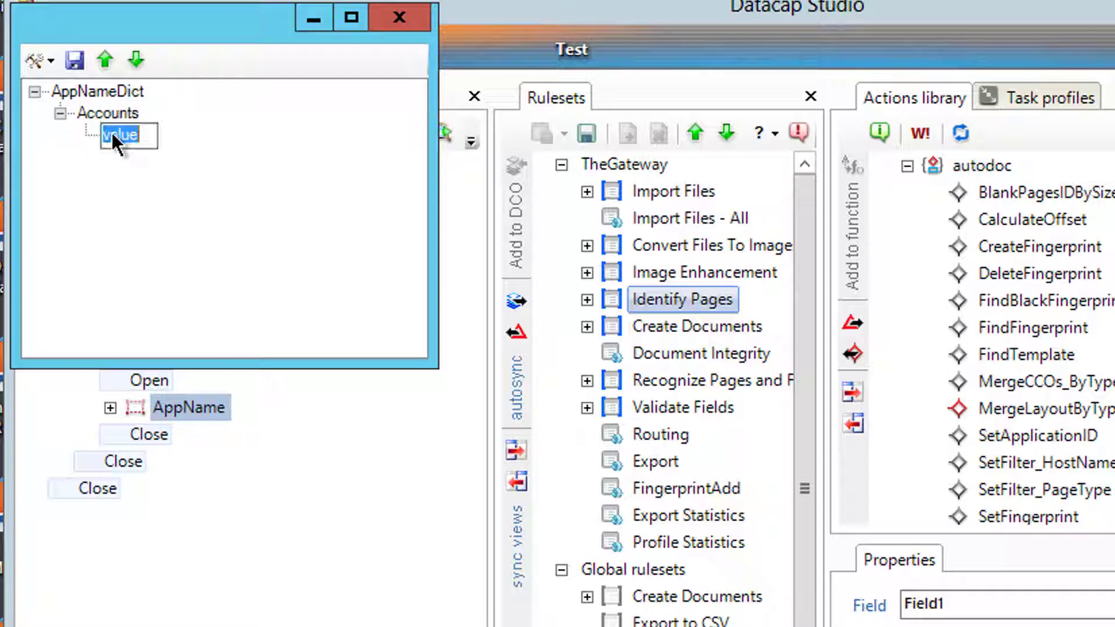
type("Accounts")
key("Return")
double_click(118, 96)
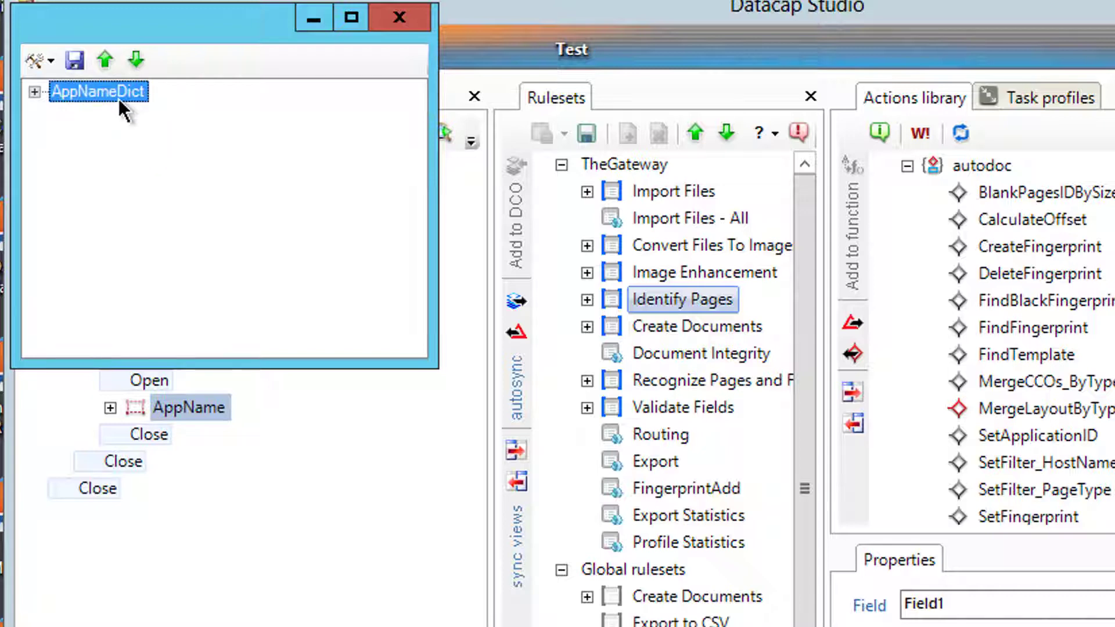
left_click(119, 95)
key("Return")
left_click(34, 92)
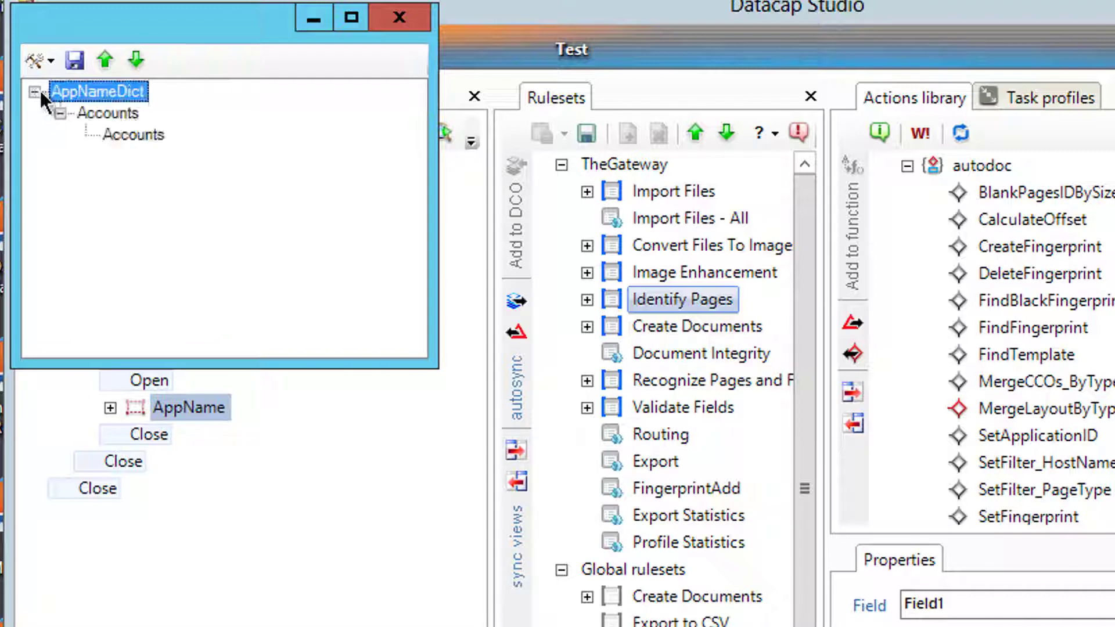
- Add the word HR with value HR, then save the dictionary
right_click(70, 94)
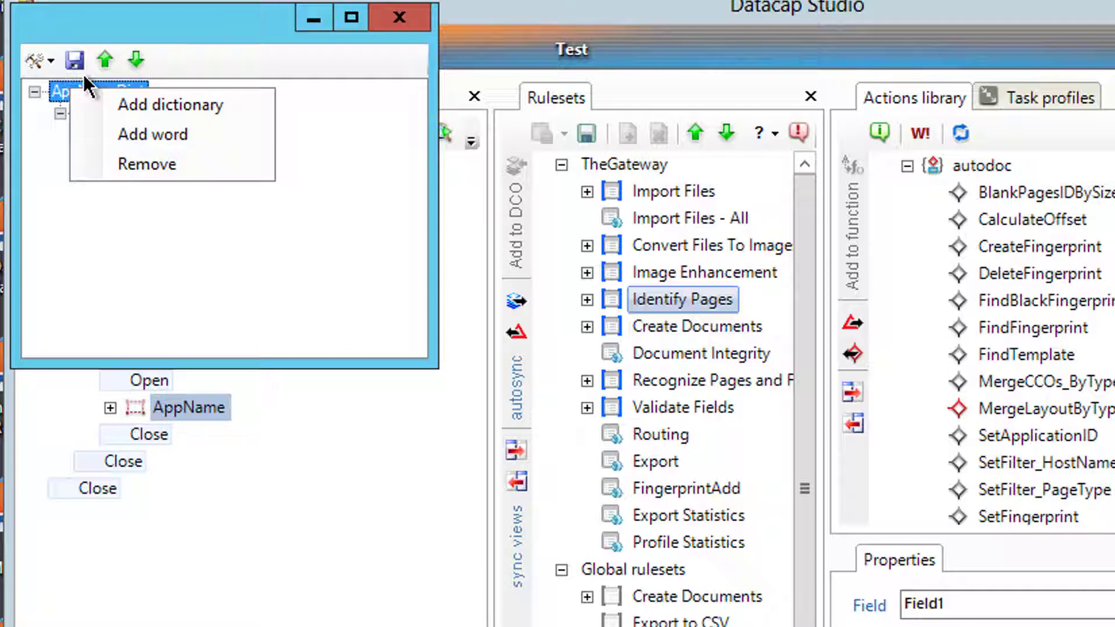
left_click(125, 145)
left_click(135, 155)
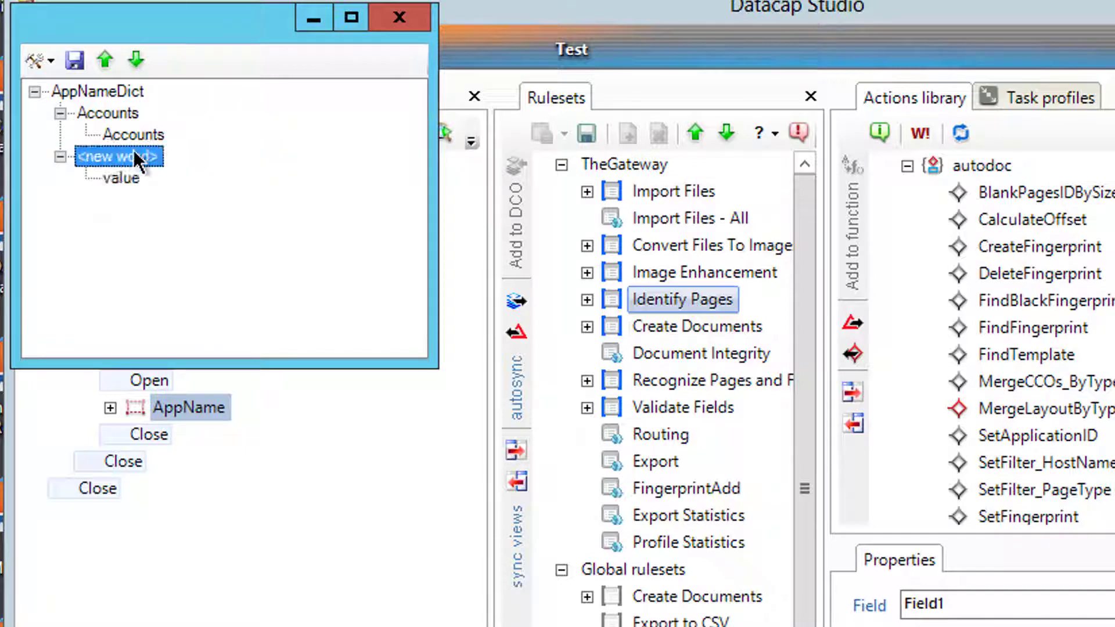
left_click(136, 156)
type("HR")
key("Return")
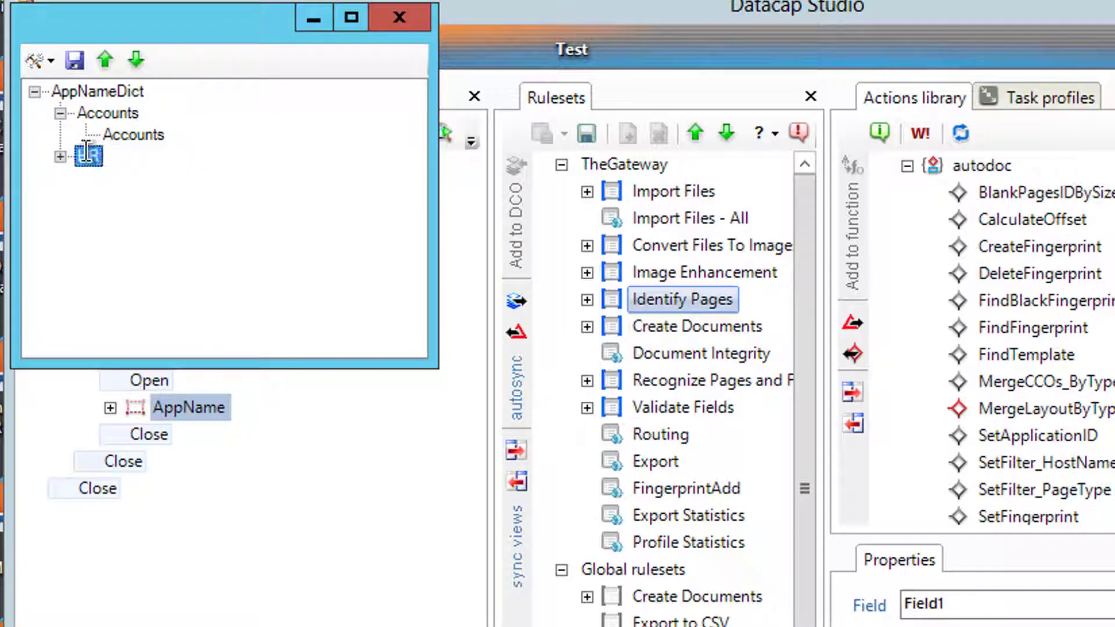
left_click(59, 156)
left_click(121, 176)
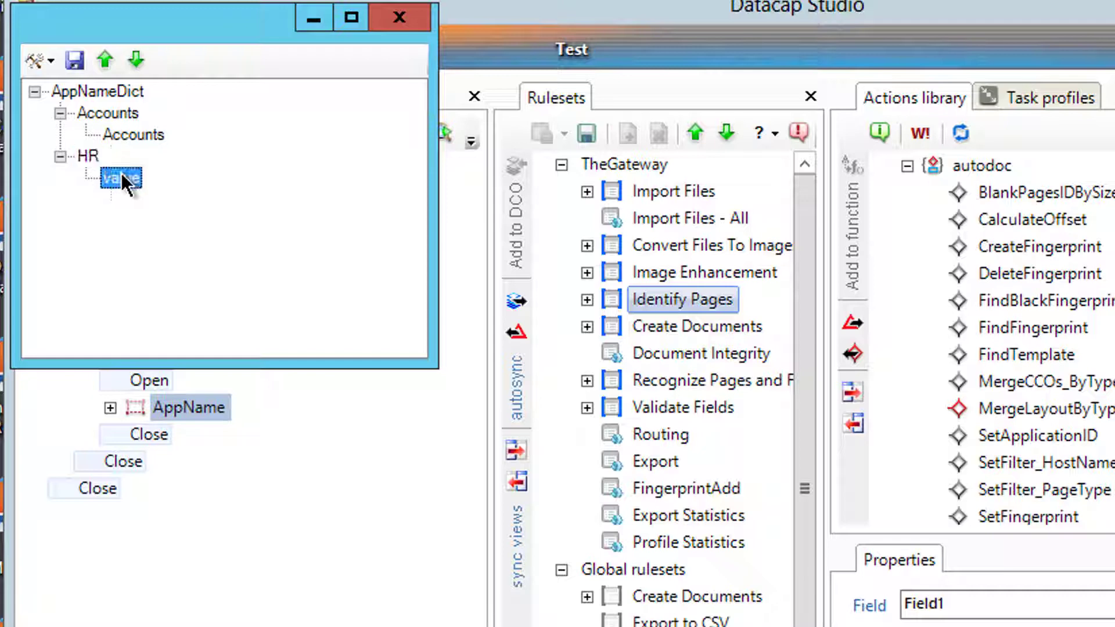
left_click(122, 176)
type("HR")
key("Return")
left_click(75, 59)
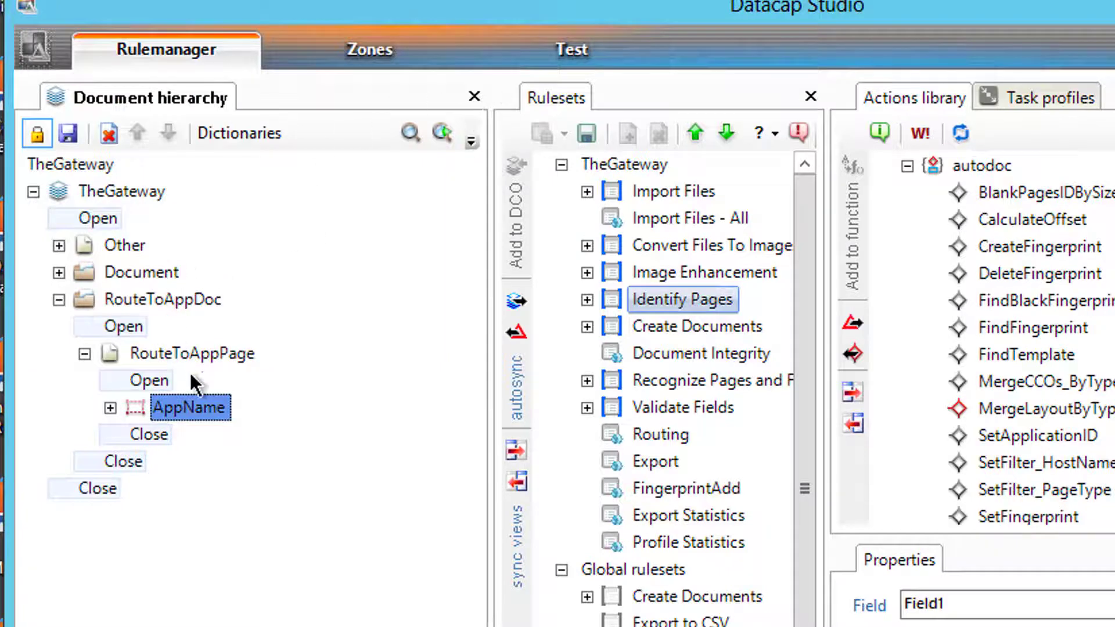
- Create a DICT variable on RouteToAppPage and check the dictionary's exact name
right_click(189, 409)
right_click(197, 353)
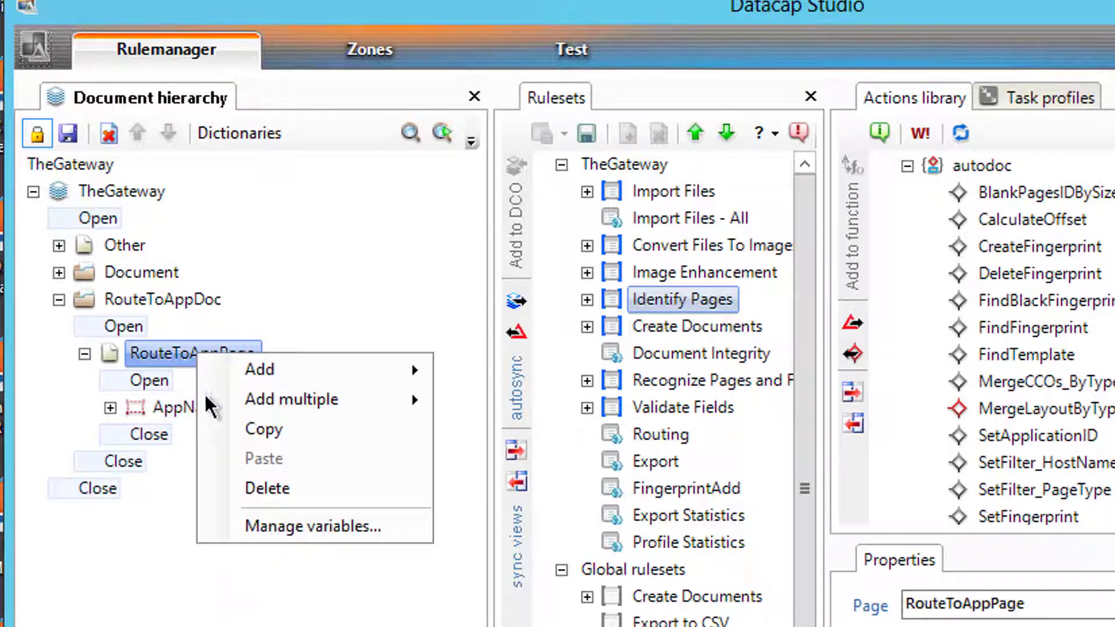
left_click(282, 526)
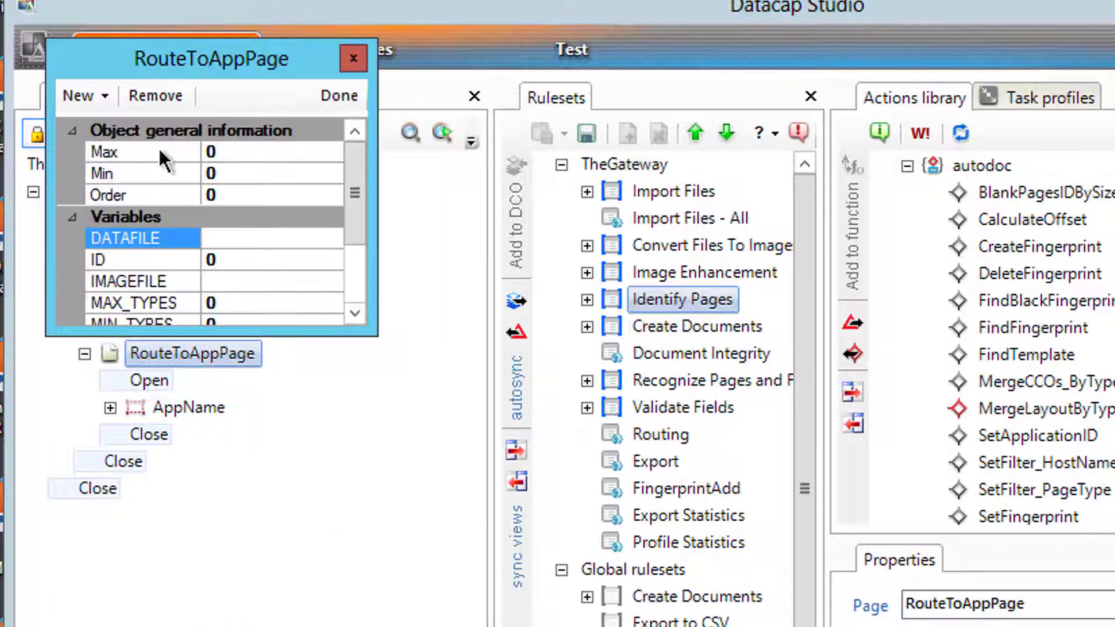
left_click(75, 94)
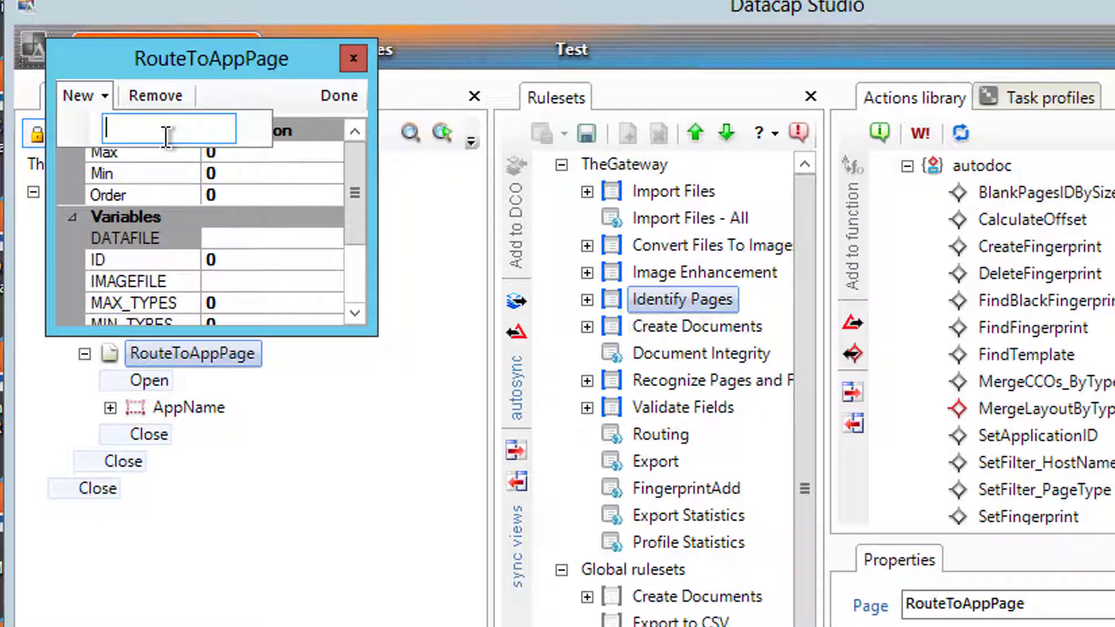
type("DICT")
key("Return")
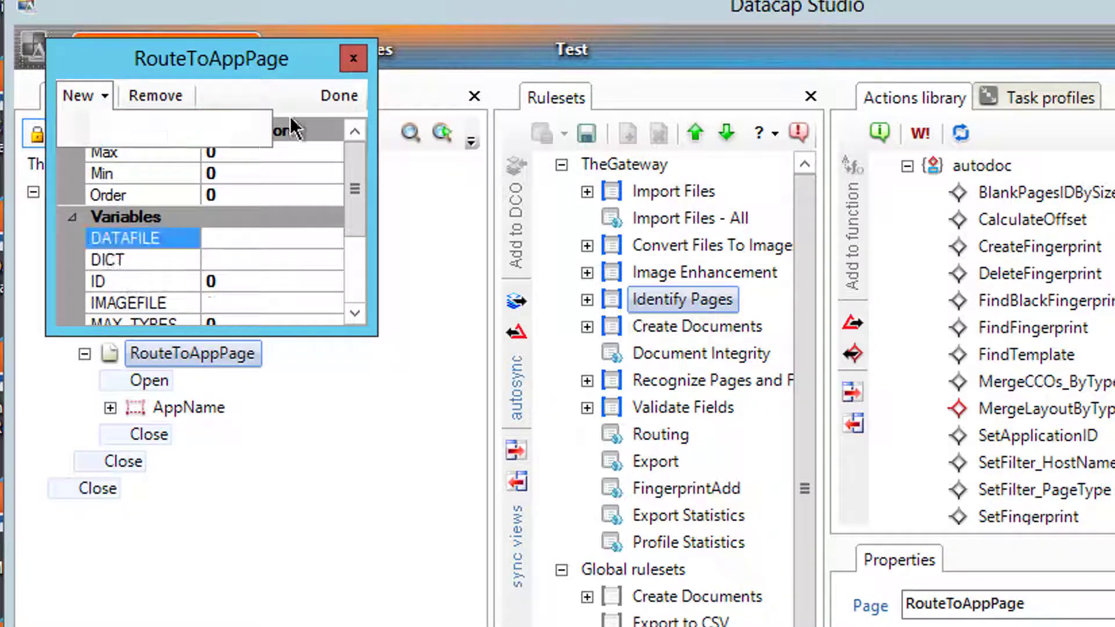
left_click(319, 96)
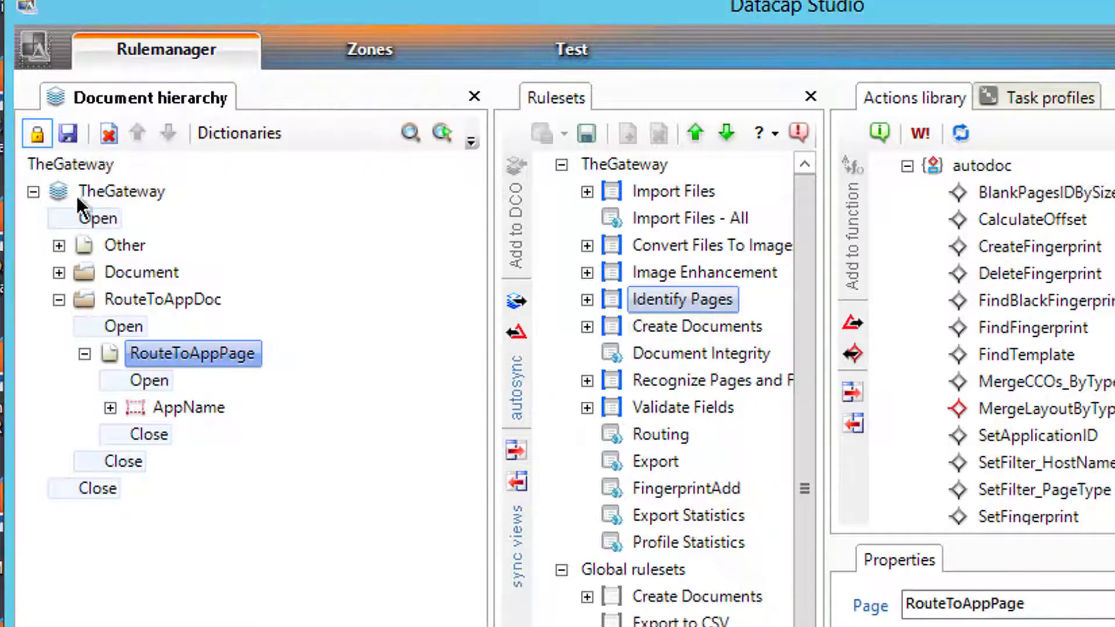
left_click(240, 133)
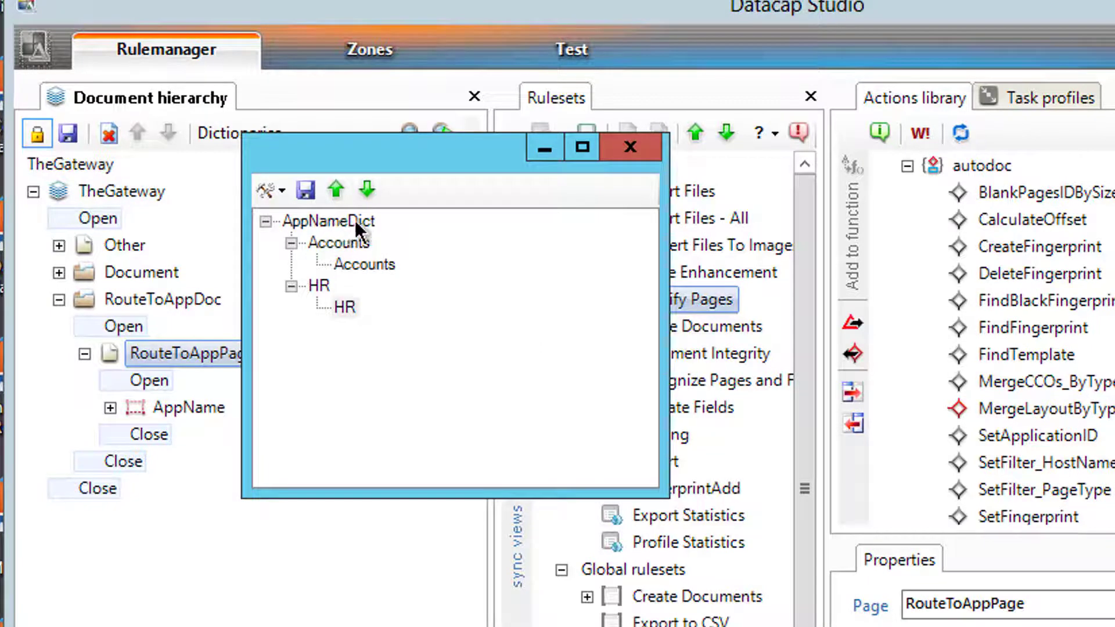
left_click(639, 159)
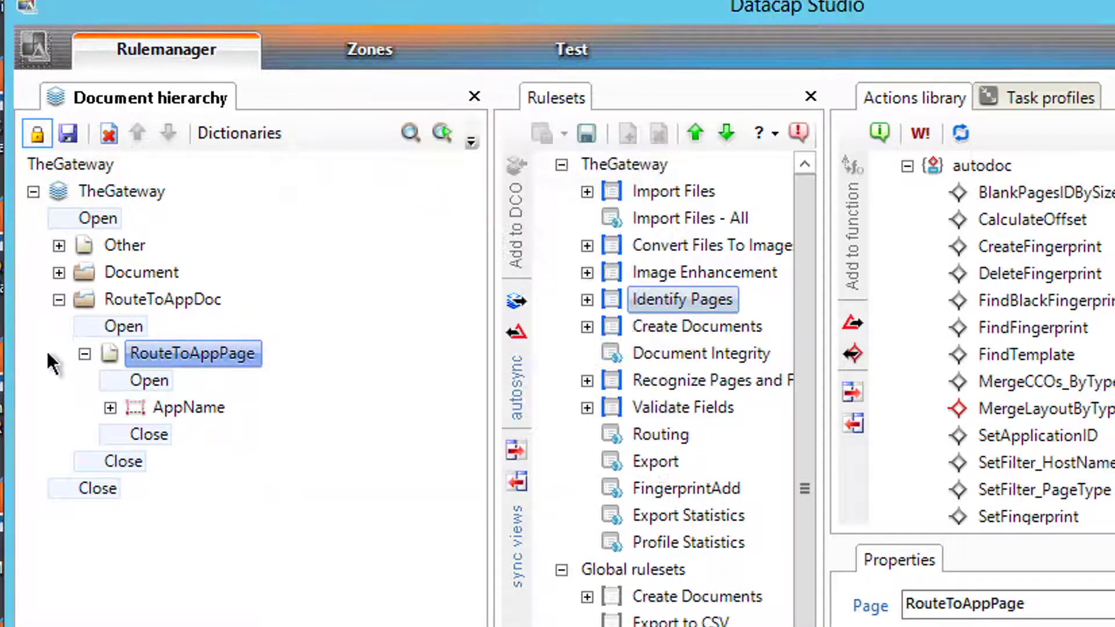
- Set the DICT page variable's value to AppNameDict
right_click(170, 352)
left_click(273, 525)
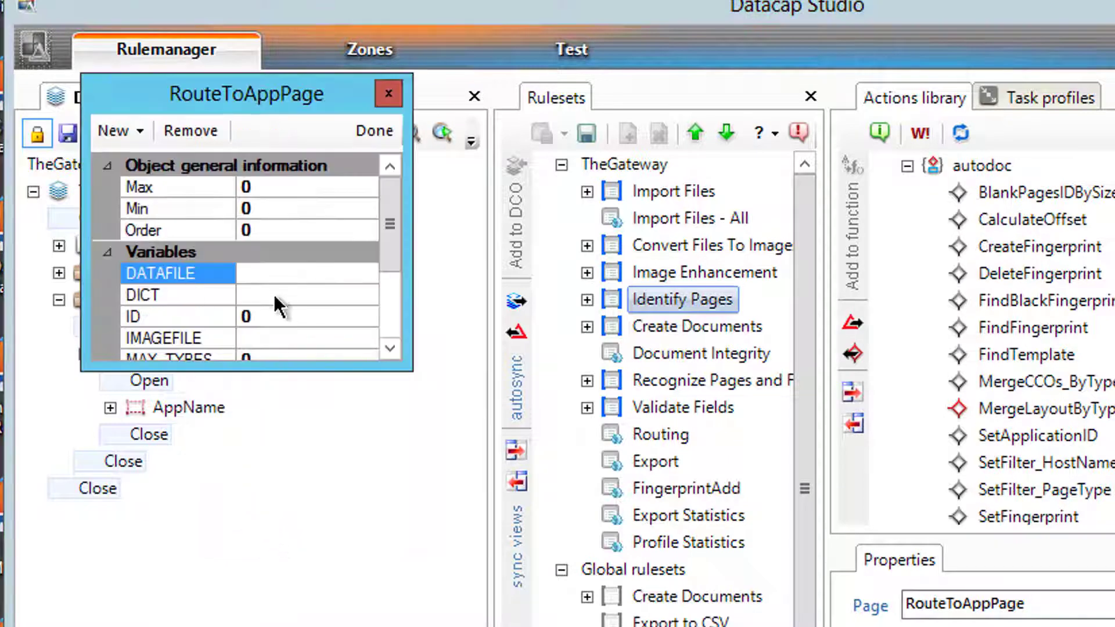
left_click(299, 294)
type("AppNameDict")
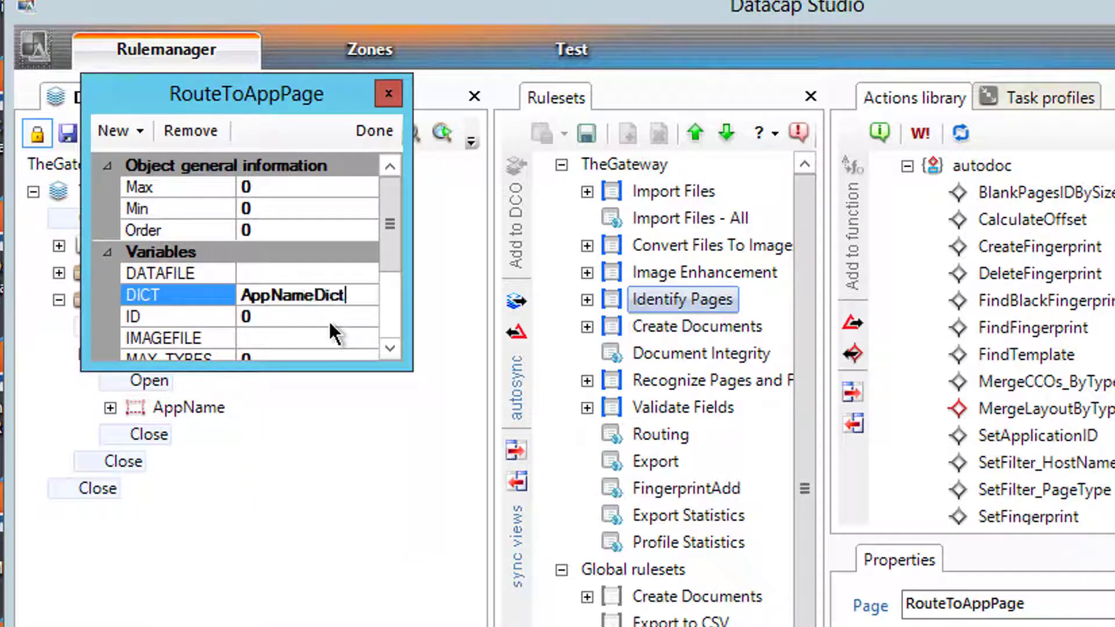
left_click(363, 129)
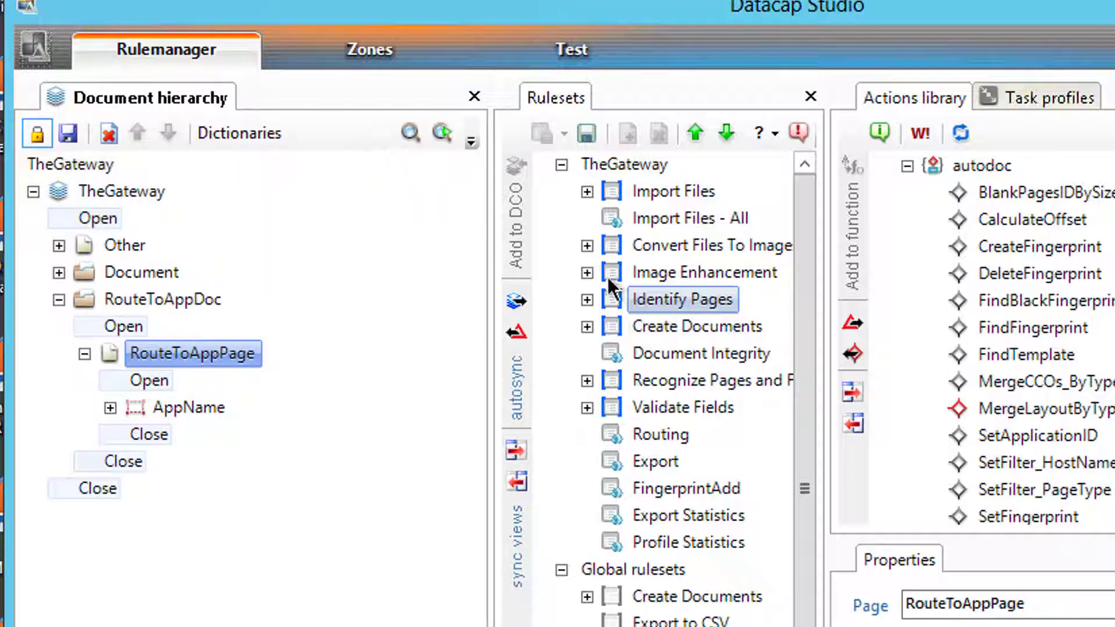
- Save the hierarchy changes, unlock it, and switch to the Zones view
left_click(69, 134)
left_click(34, 137)
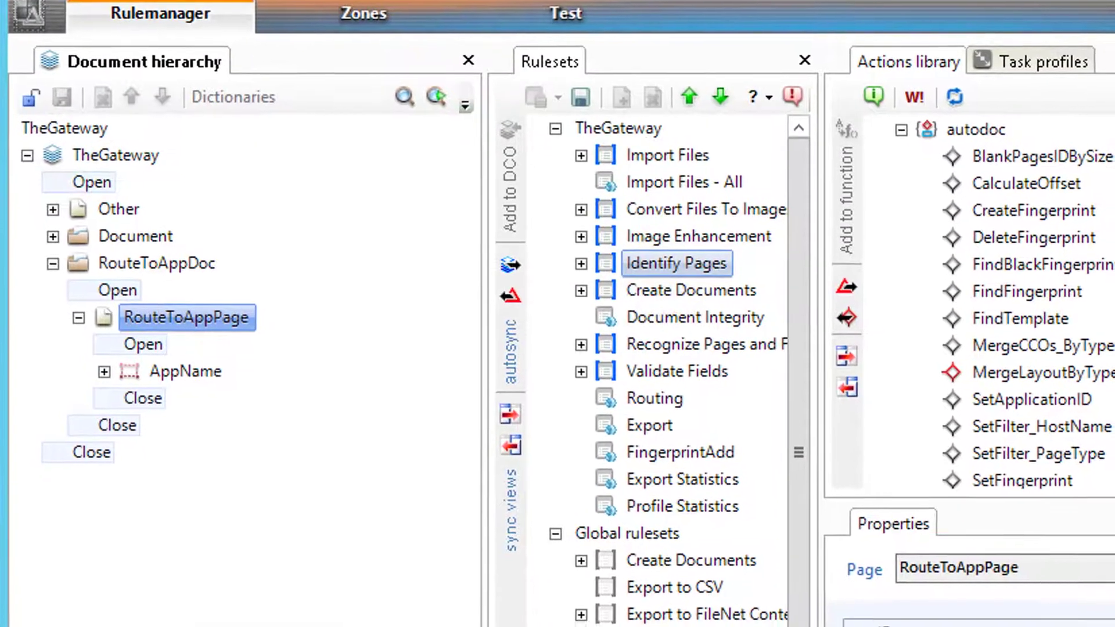
left_click(385, 7)
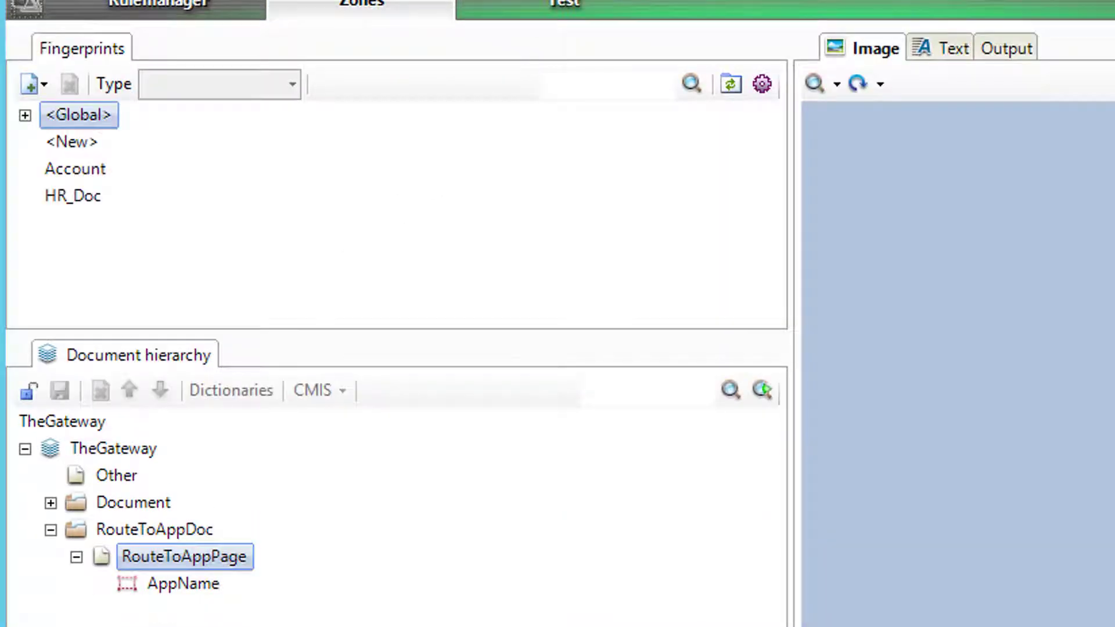
mouse_move(131, 616)
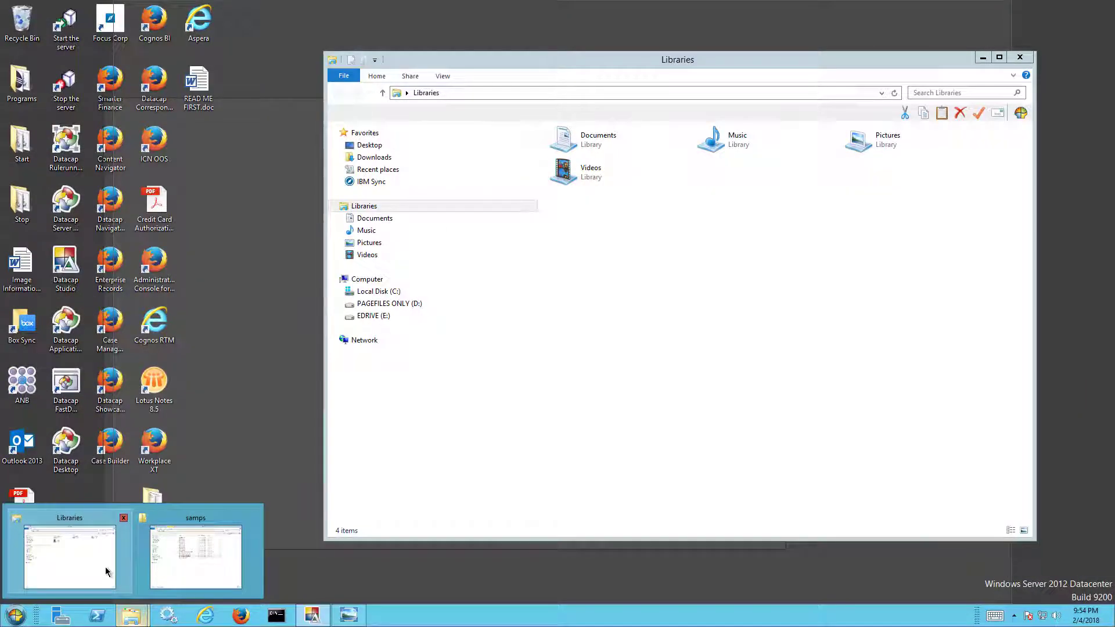
- Select bene01.tif and open TheGateway's images\Input_SingleTIFFs folder, then return to Datacap Studio
mouse_move(195, 560)
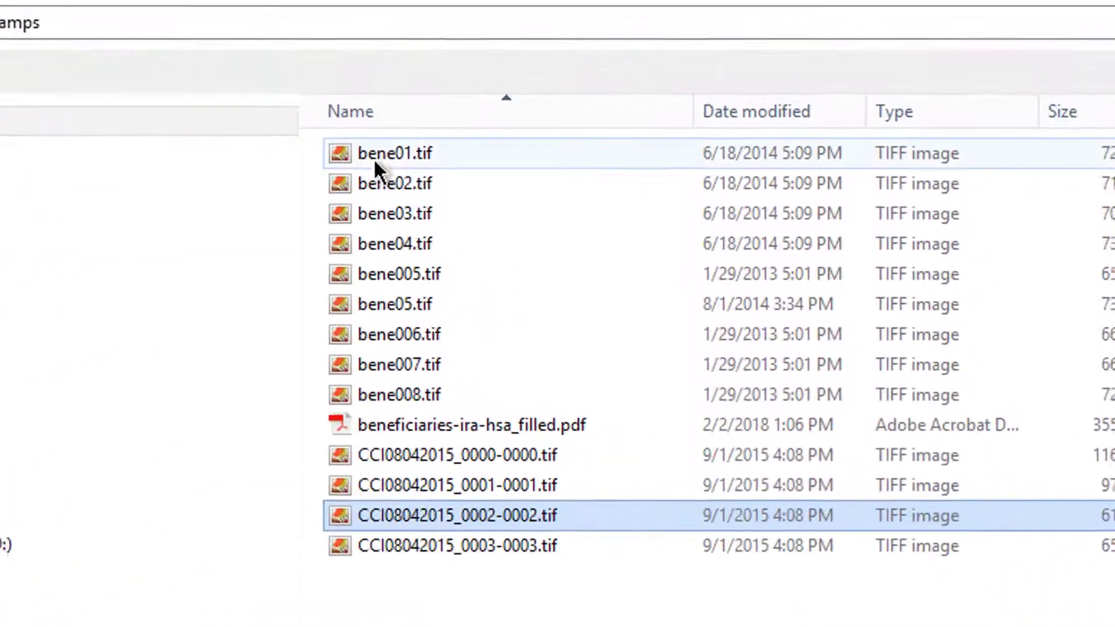
left_click(443, 164)
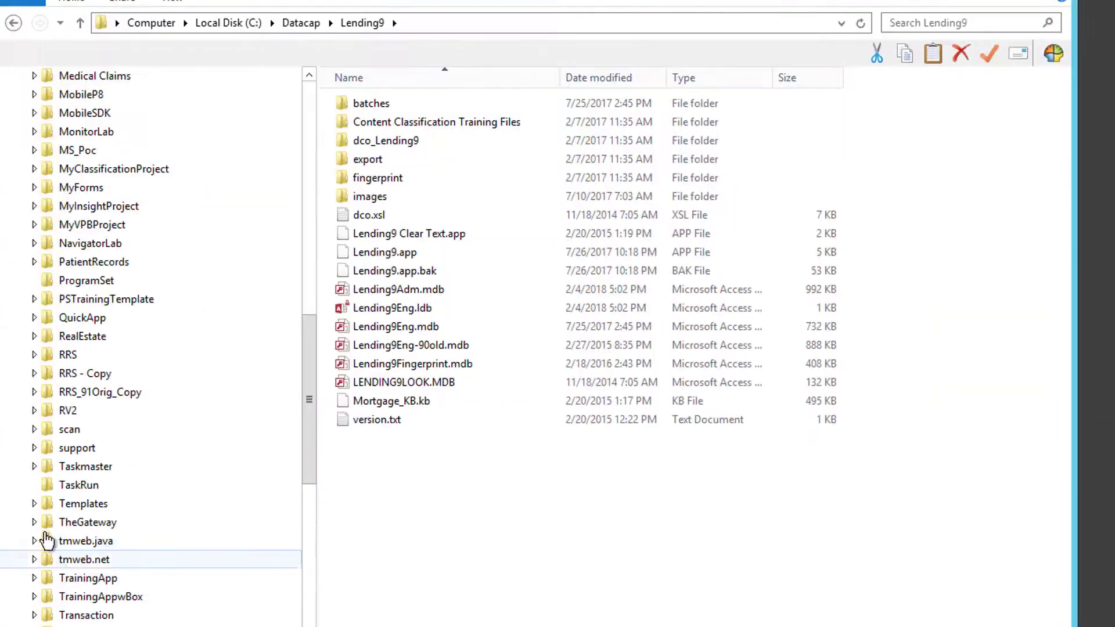
left_click(34, 522)
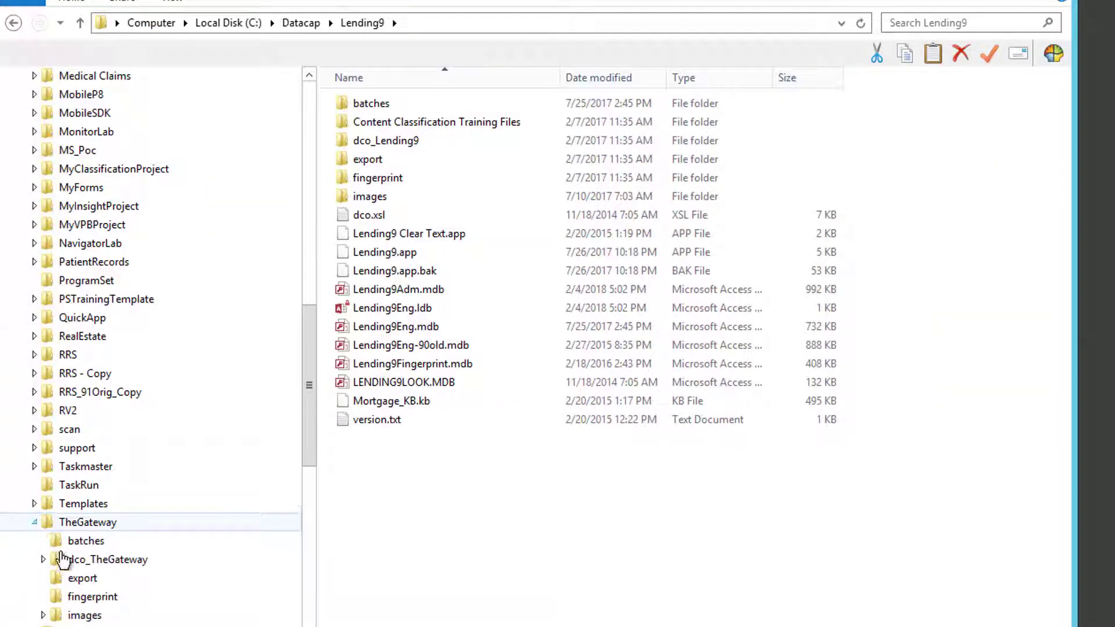
left_click(44, 617)
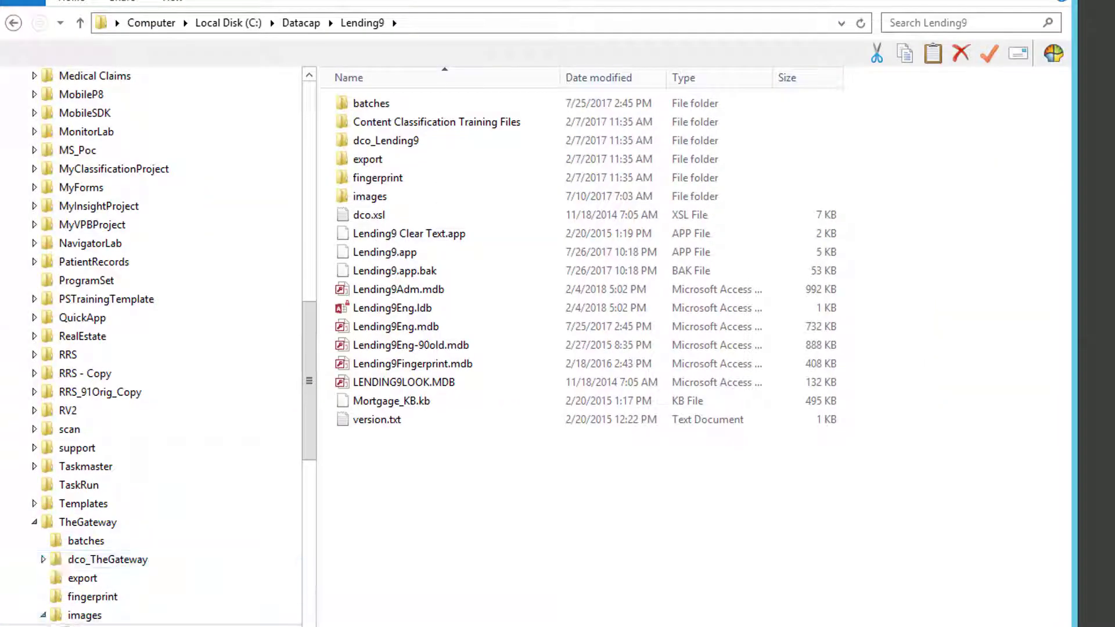
left_click(137, 626)
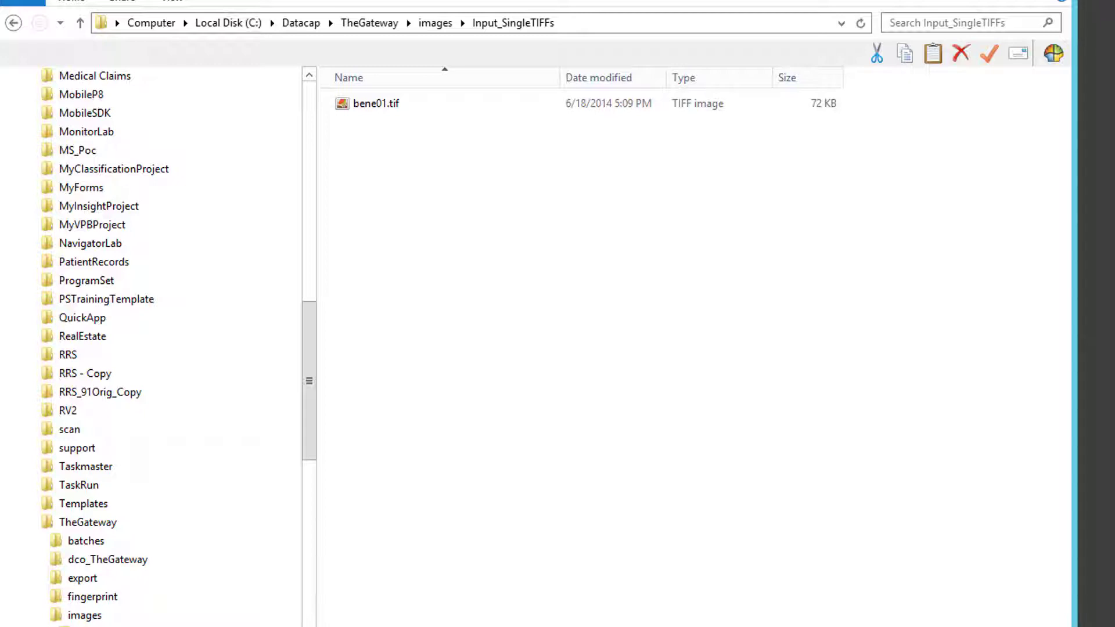
key("alt+Tab")
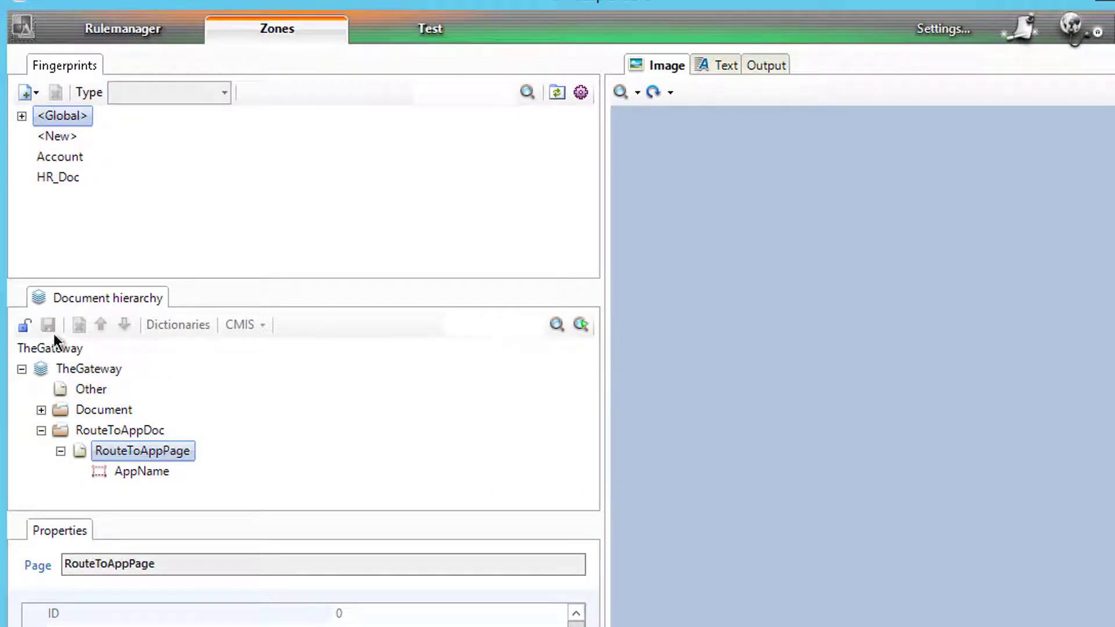
- Add hene01.tif from TheGateway's images\Input_SingleTIFFs folder as Account's new fingerprint
right_click(58, 156)
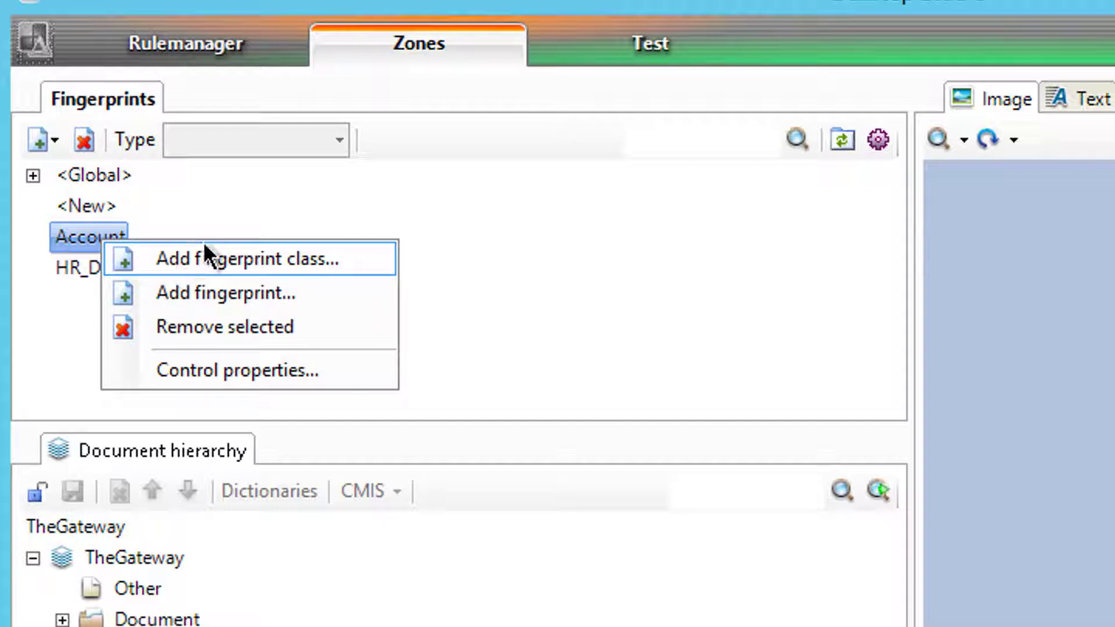
left_click(206, 303)
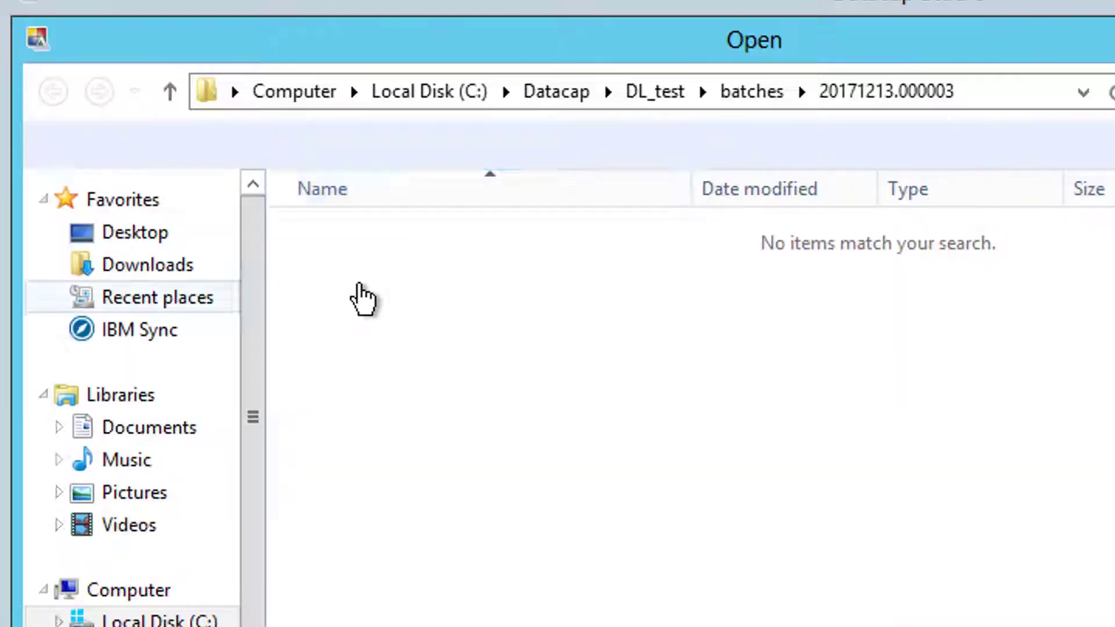
left_click(561, 101)
left_click(274, 530)
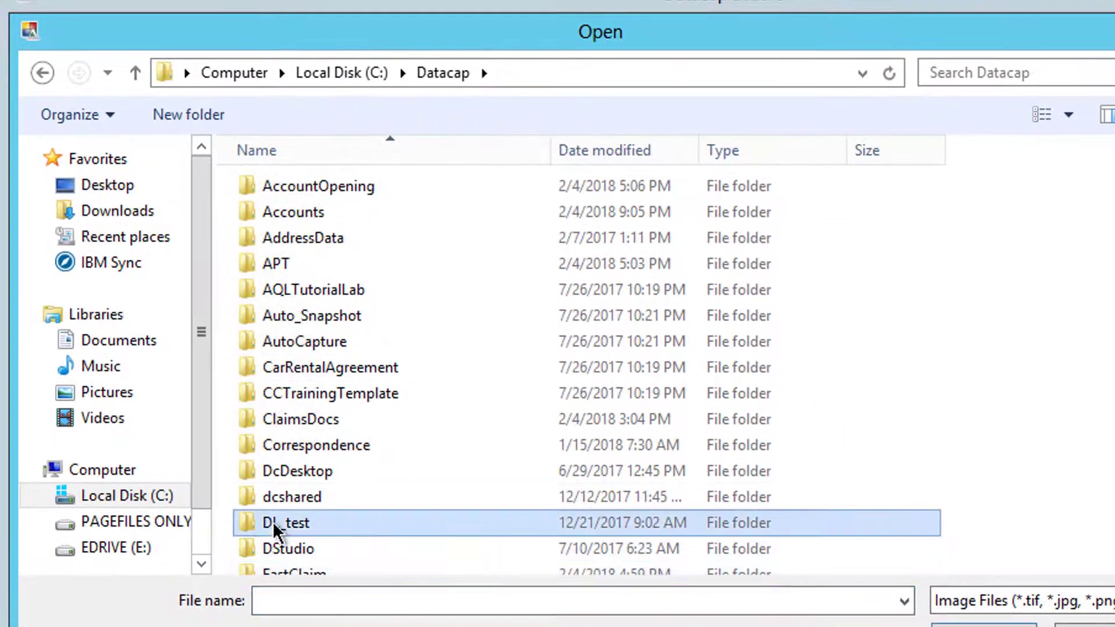
scroll(274, 529, "down", 13)
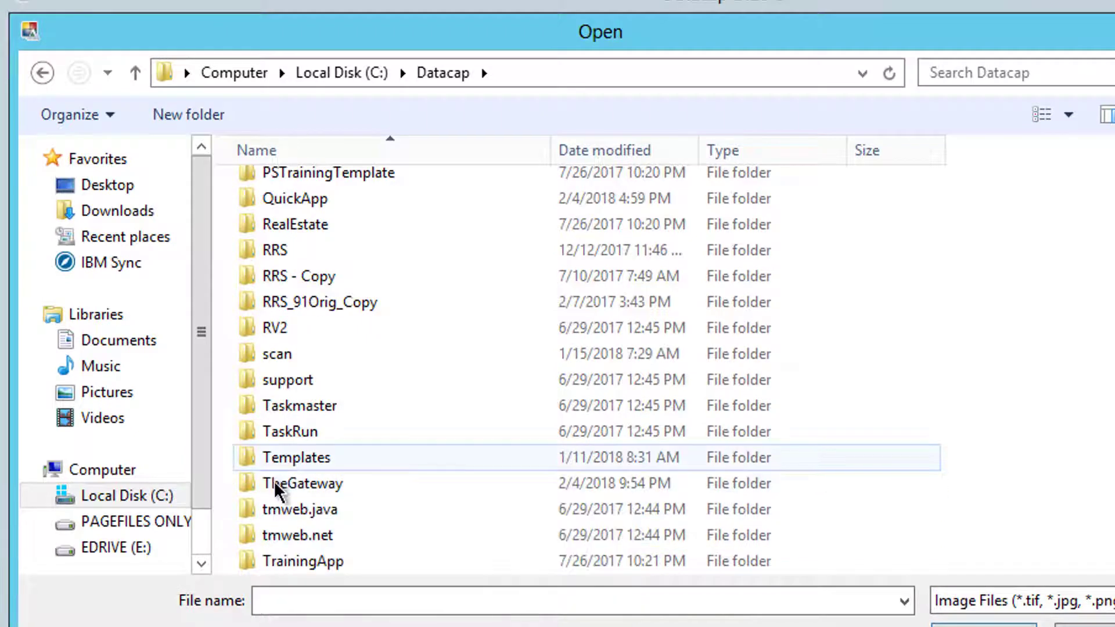
double_click(274, 481)
double_click(284, 294)
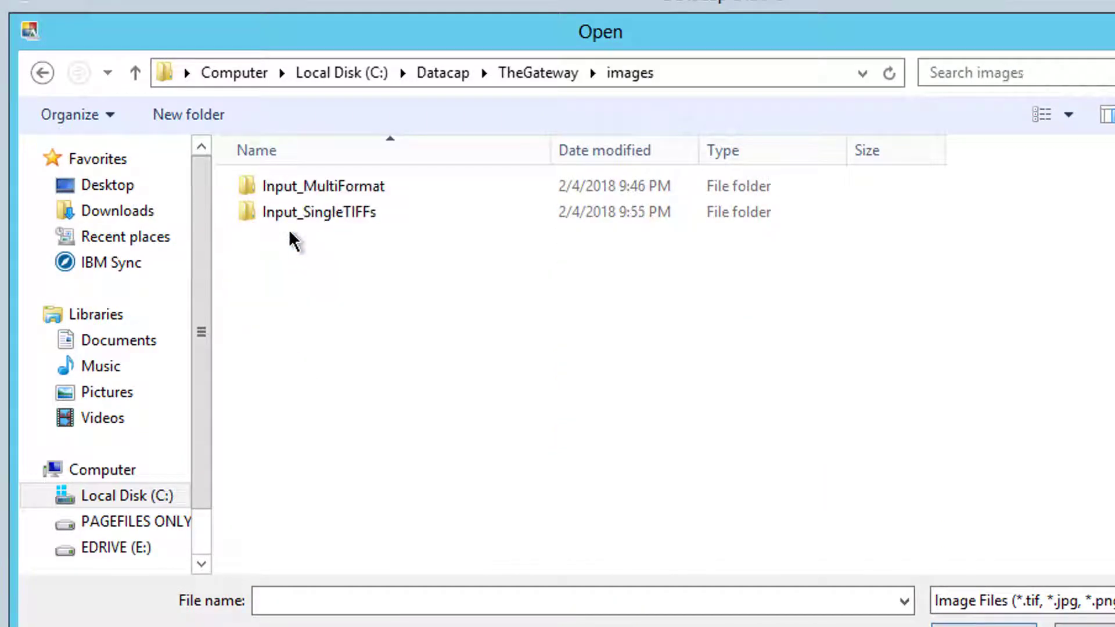
double_click(279, 218)
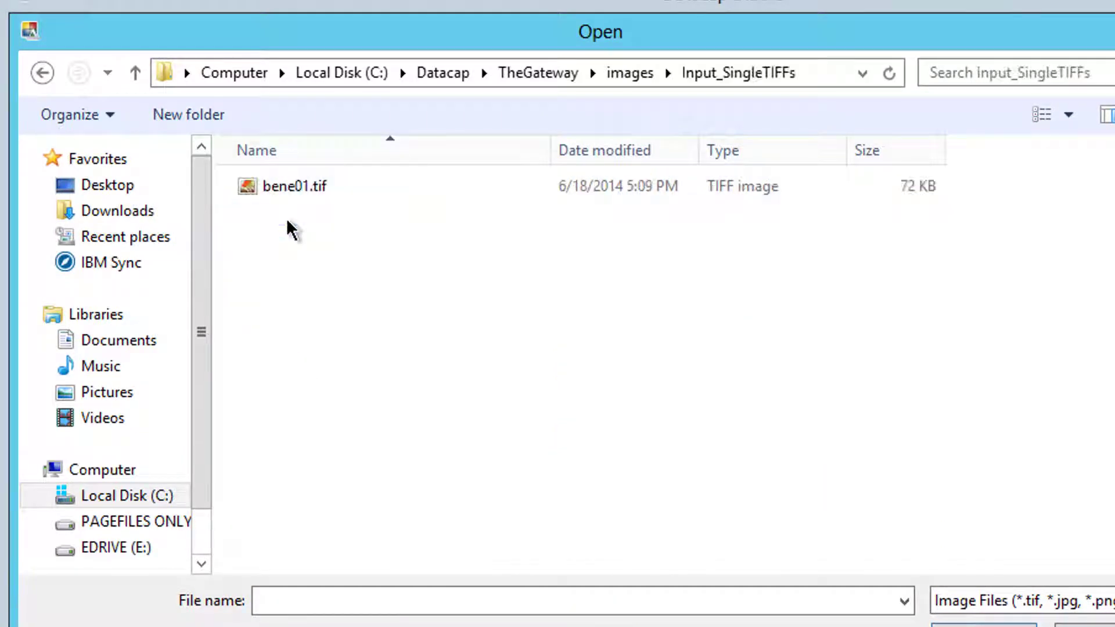
double_click(266, 187)
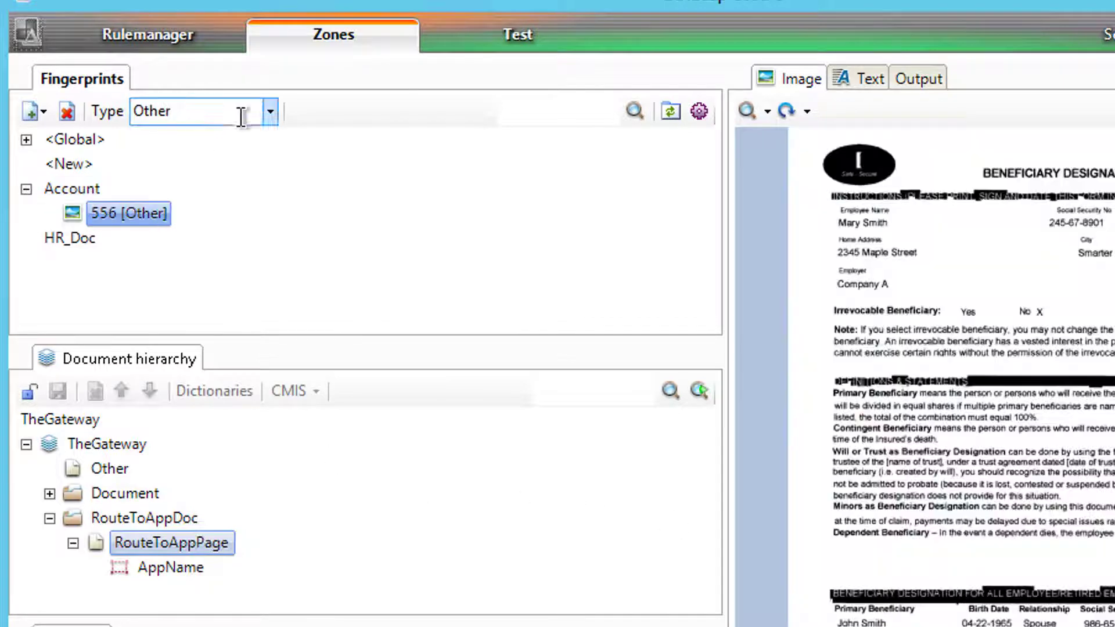
- Set fingerprint 556's type to RouteToAppPage, then return to the Rulemanager tab
left_click(270, 111)
left_click(228, 174)
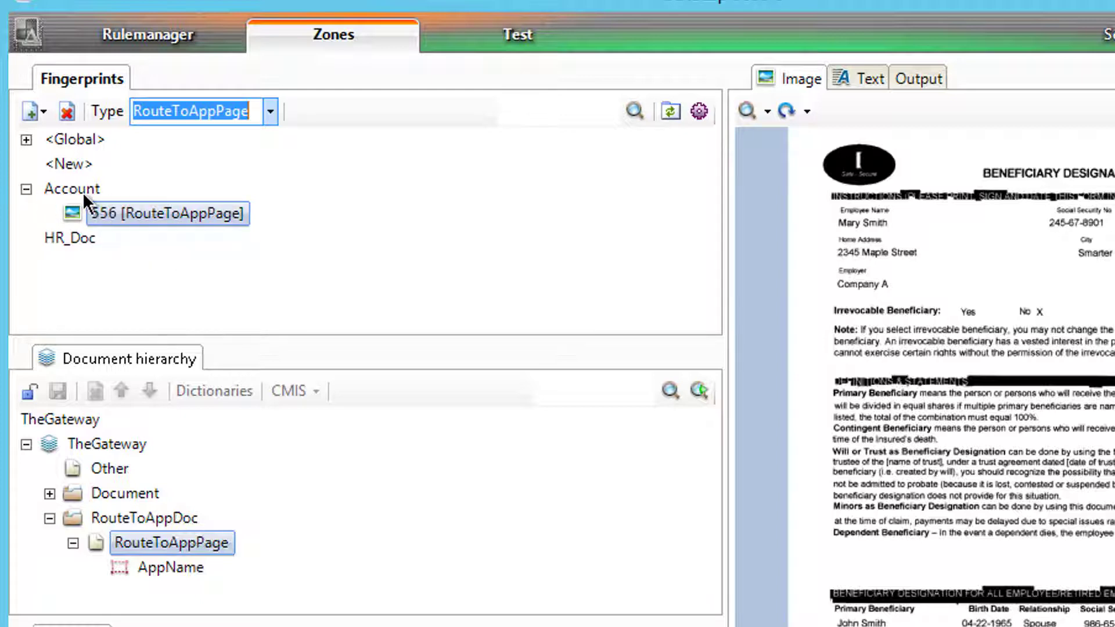
mouse_move(84, 196)
mouse_move(56, 185)
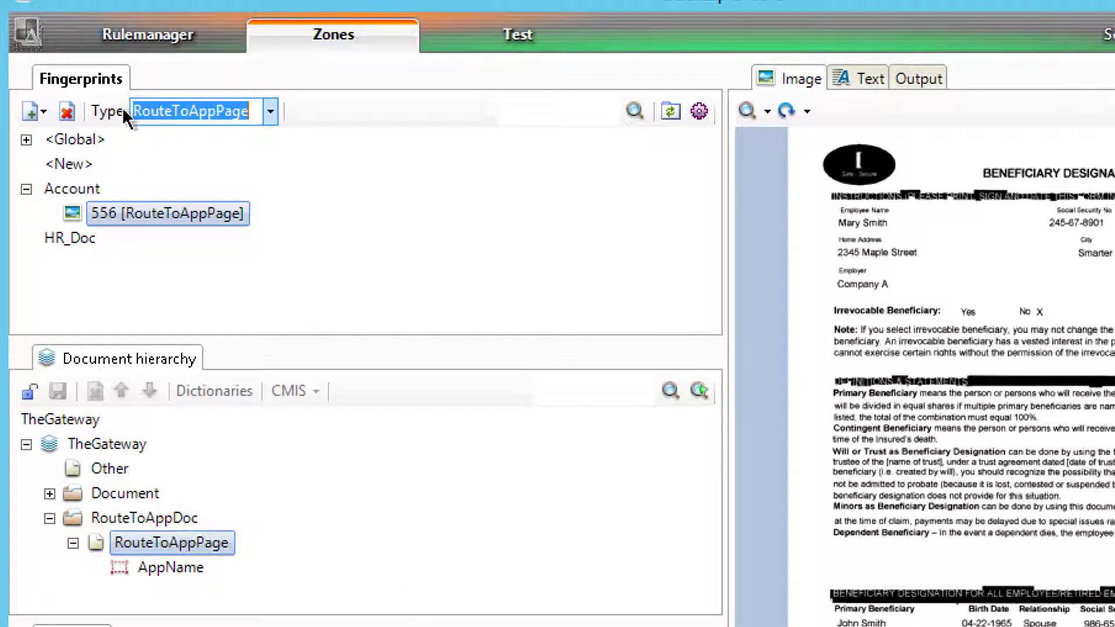
left_click(132, 41)
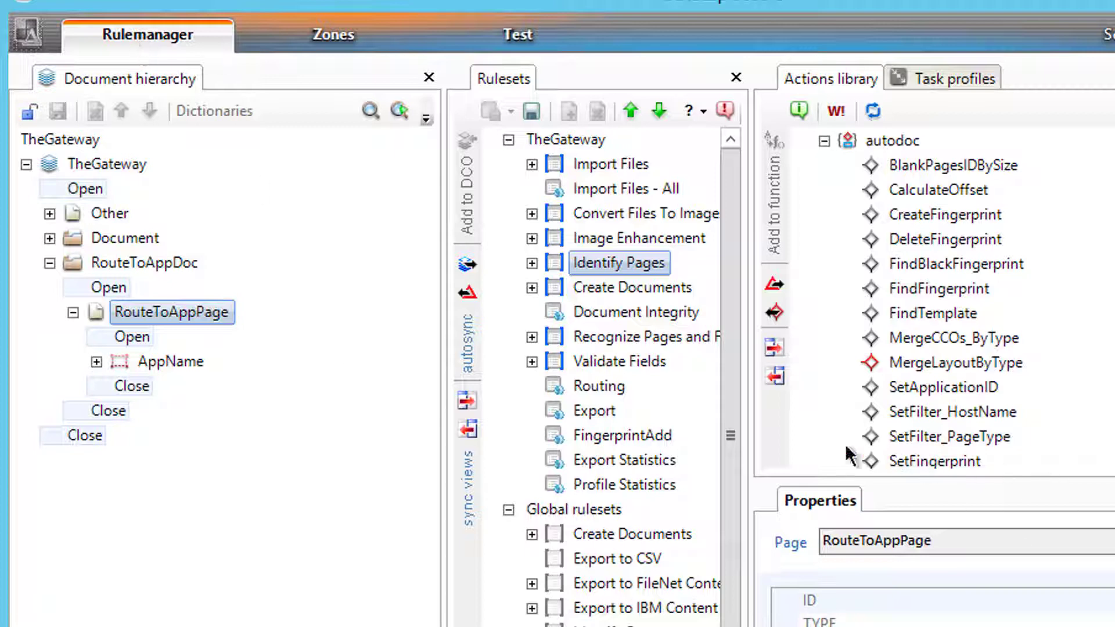
- Widen the Rulesets panel and switch to the Test view of the Demo_SingleTIFFs workflow
left_click_drag(750, 436, 946, 450)
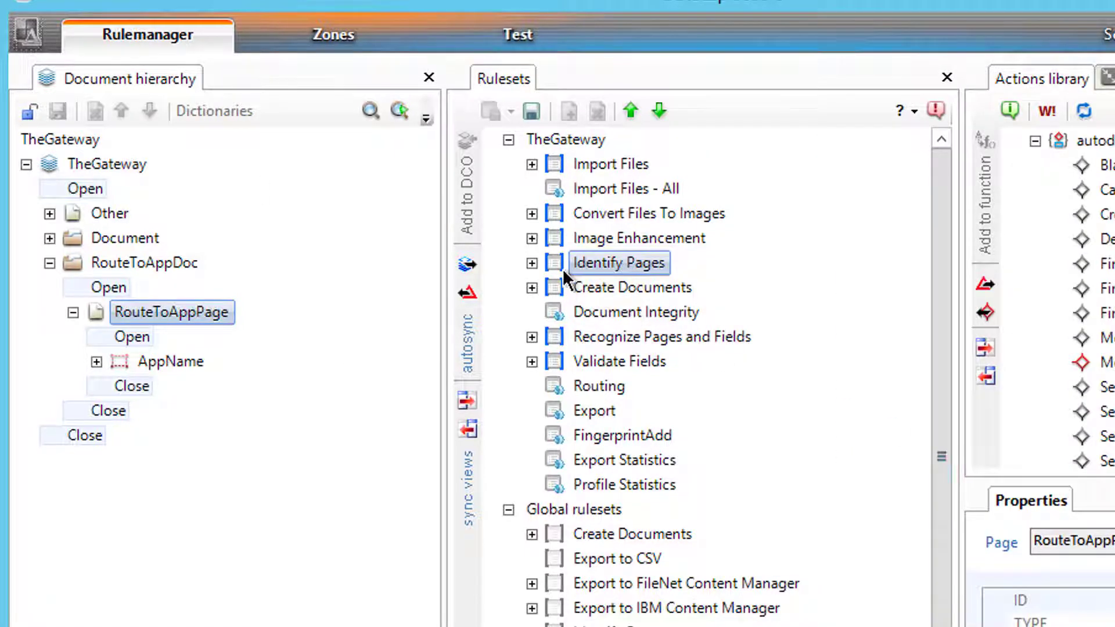
left_click(531, 45)
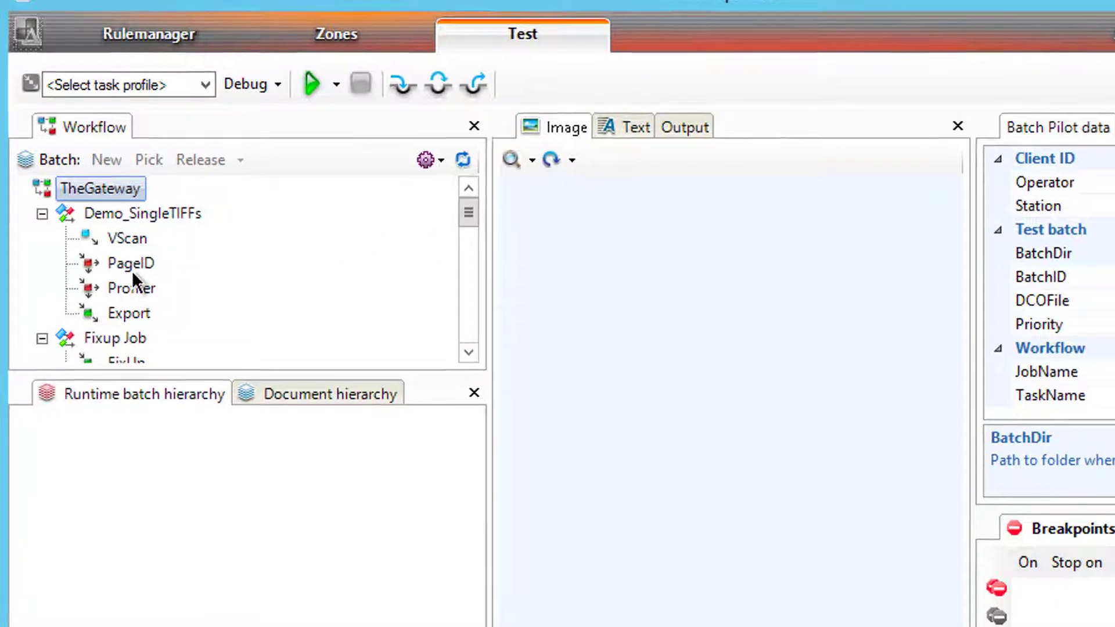
- Create a new VScan test batch with the ScanFromDisk_SingleTIFFs profile and run it
right_click(156, 313)
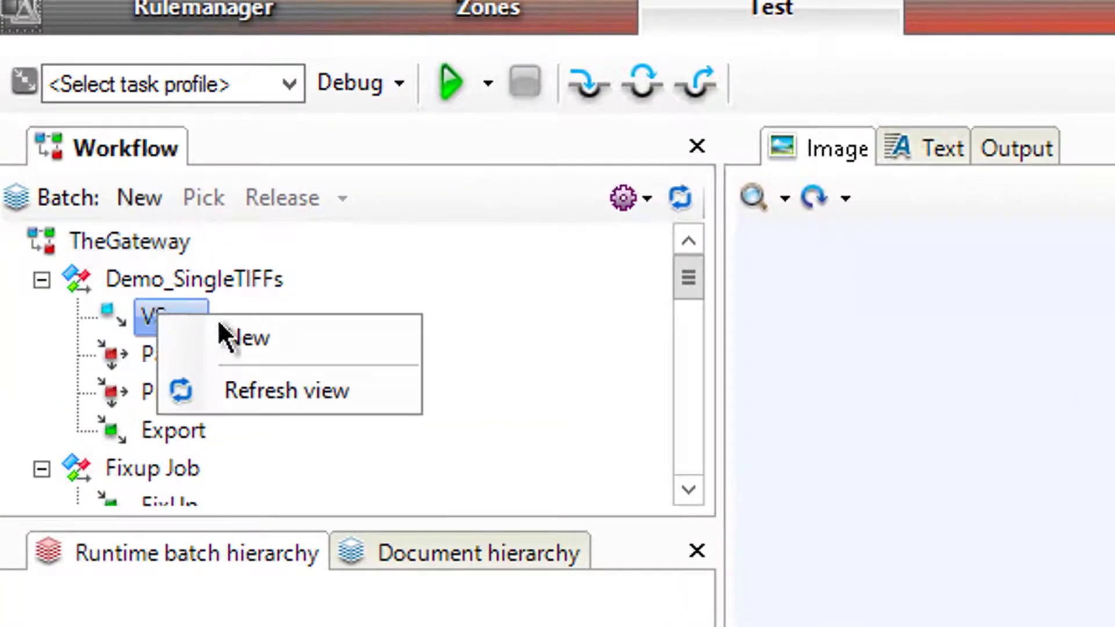
left_click(235, 339)
left_click(276, 96)
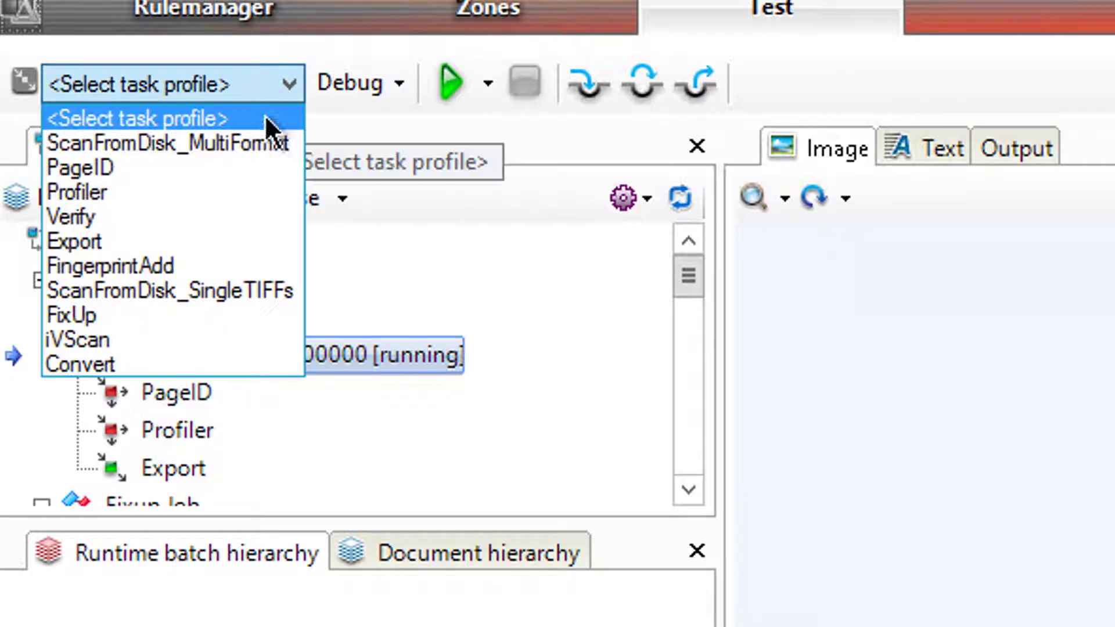
left_click(221, 294)
left_click(457, 89)
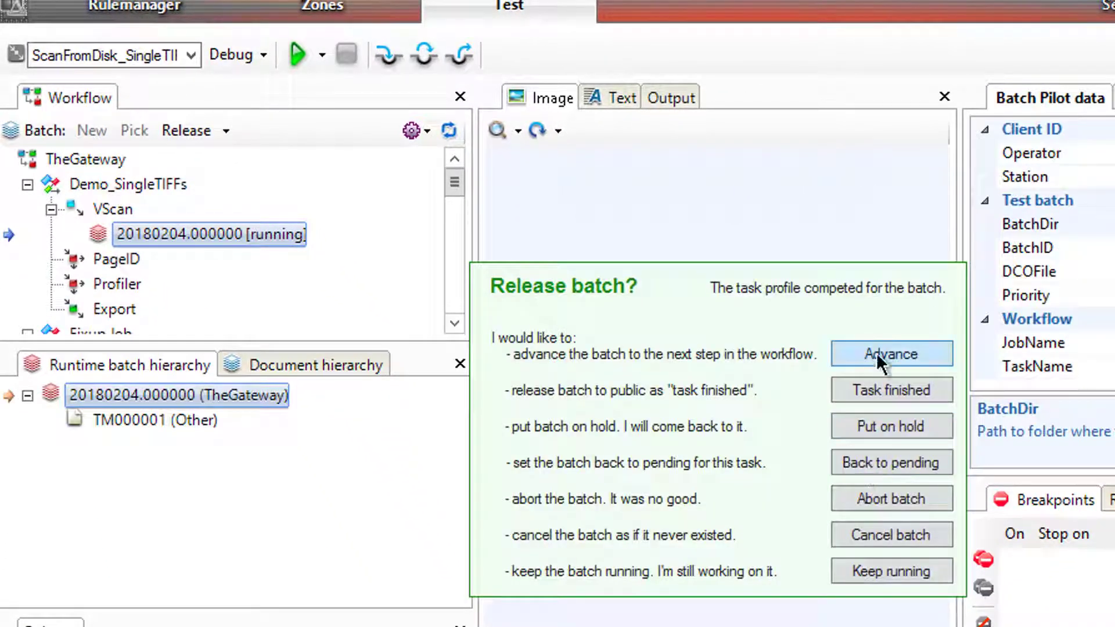
- Run PageID on the batch and expand the RouteToAppDoc document down to page TM000001
left_click(876, 353)
left_click(297, 54)
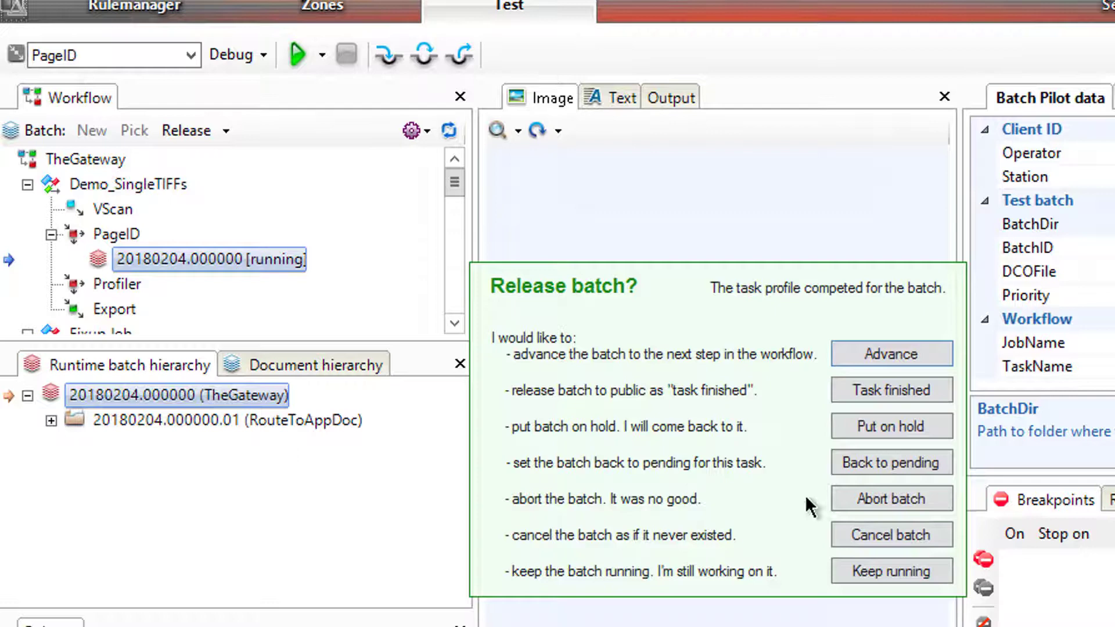
left_click(917, 574)
left_click(51, 420)
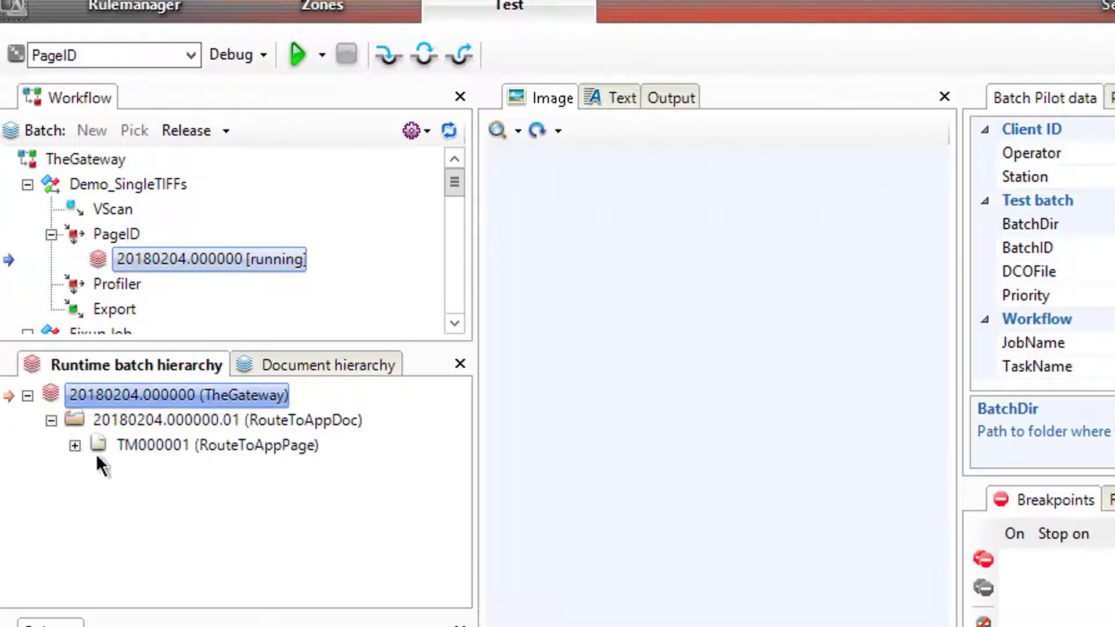
left_click(74, 445)
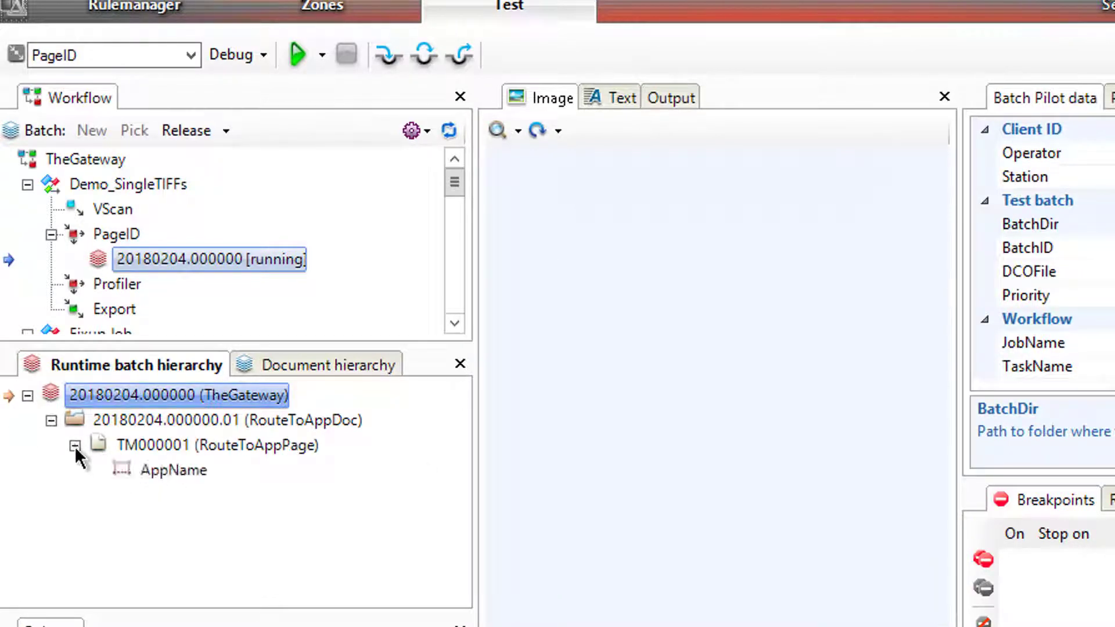
left_click(114, 443)
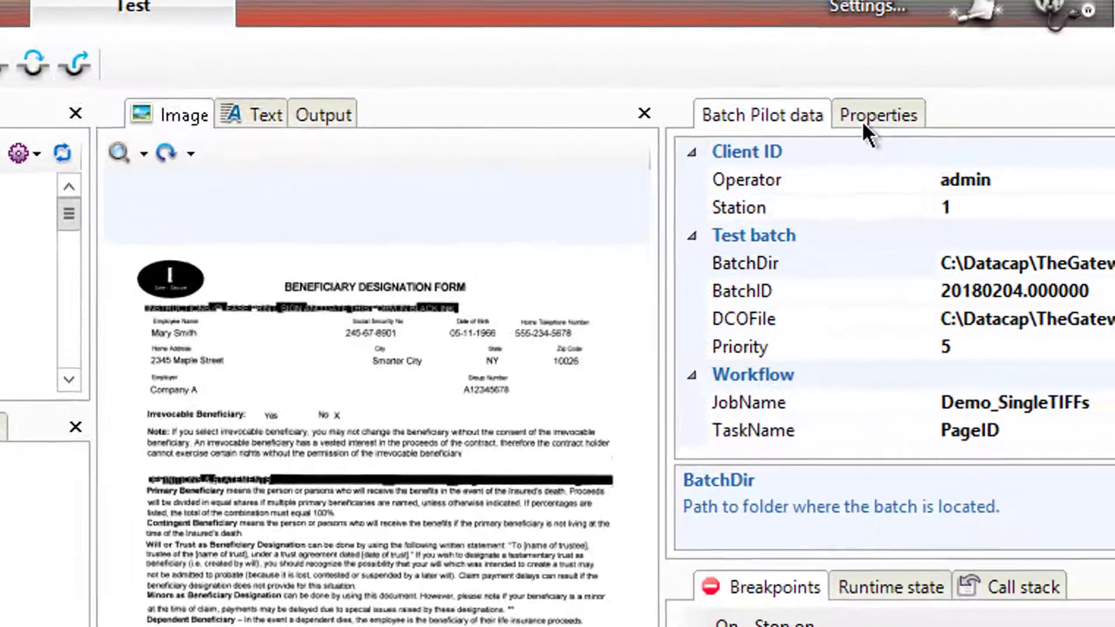
- Show page TM000001's properties and locate its TemplateID value
left_click(861, 120)
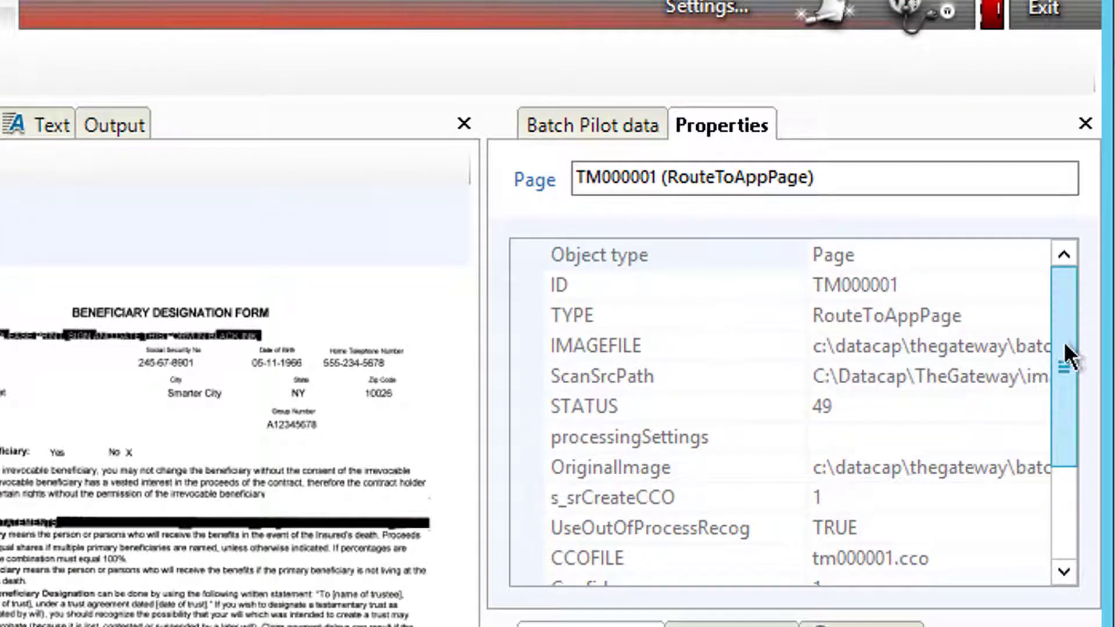
left_click_drag(1070, 358, 1088, 337)
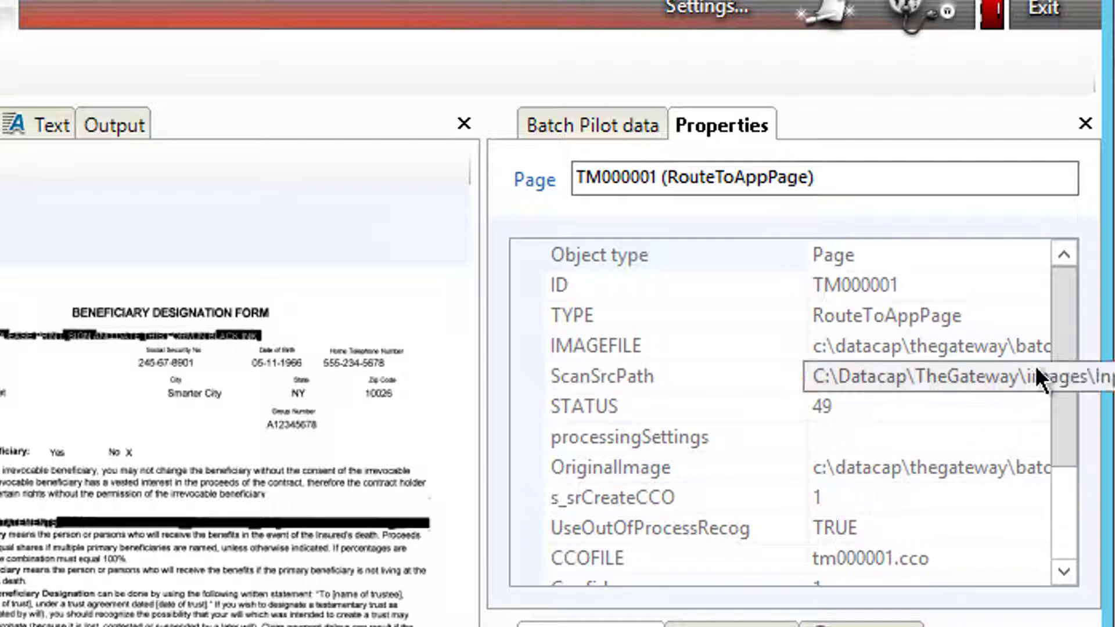
left_click_drag(1067, 372, 1078, 485)
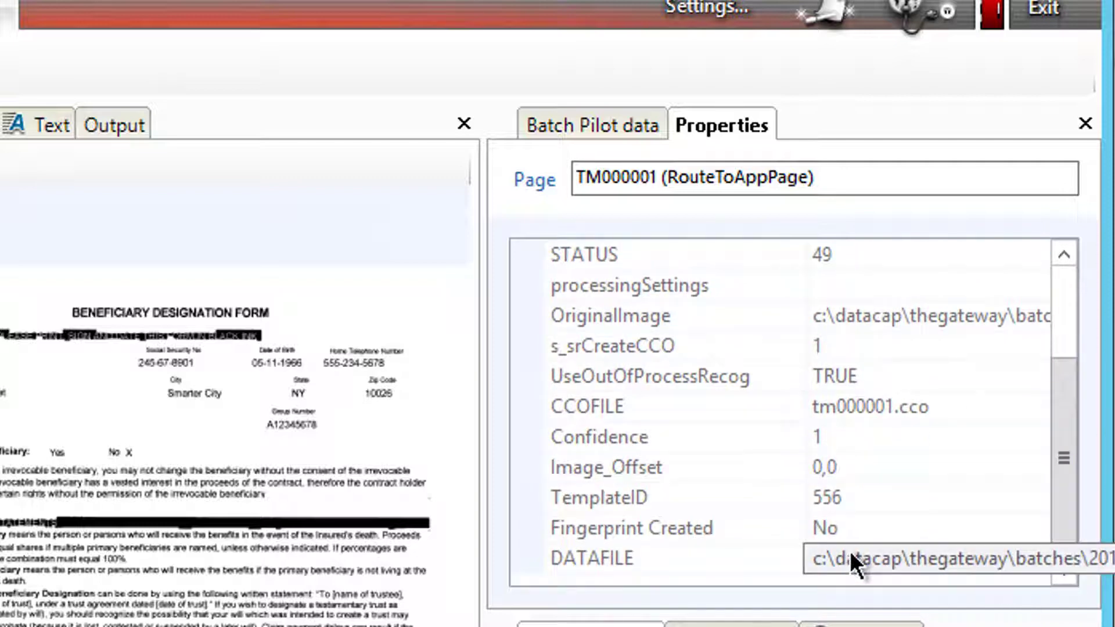
left_click(828, 497)
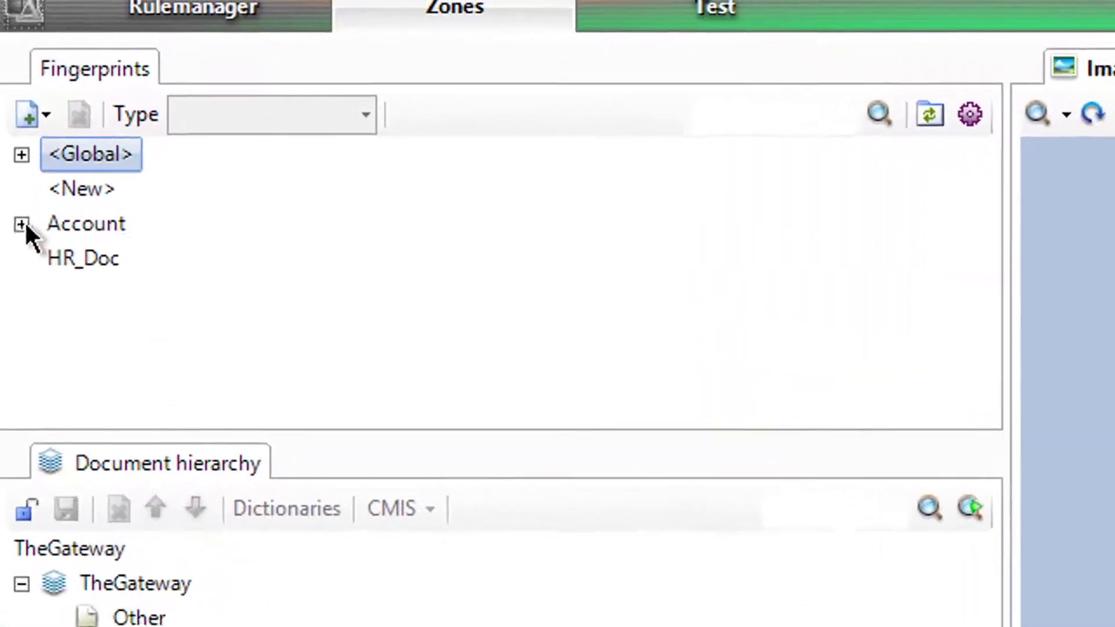
- Compare against Account fingerprint 556, then recheck the page's TemplateID in the Test view
left_click(22, 224)
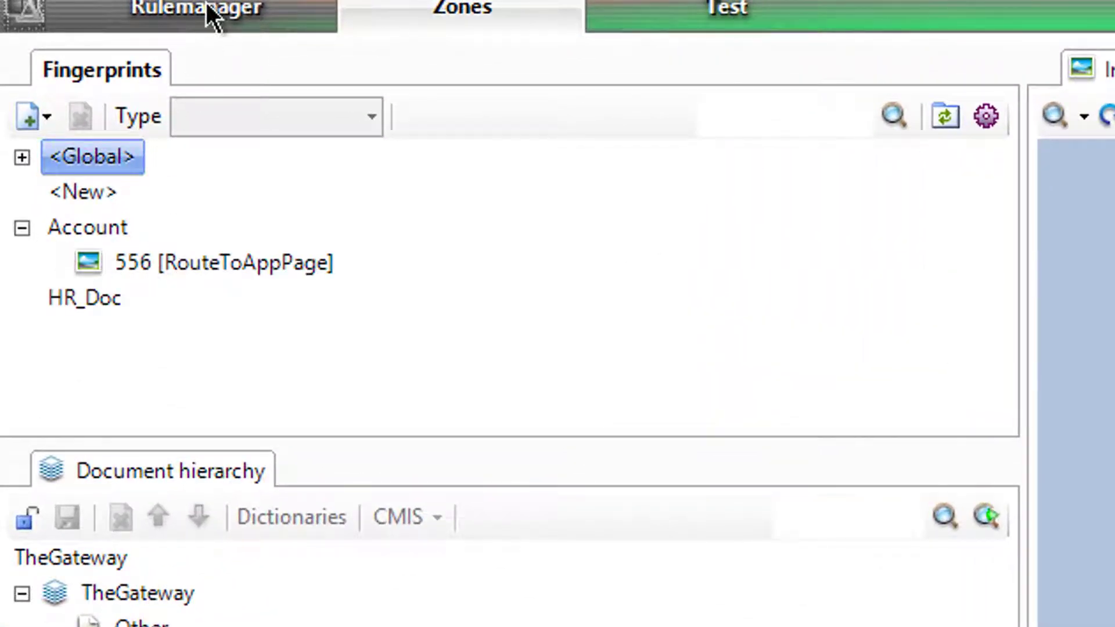
left_click(722, 8)
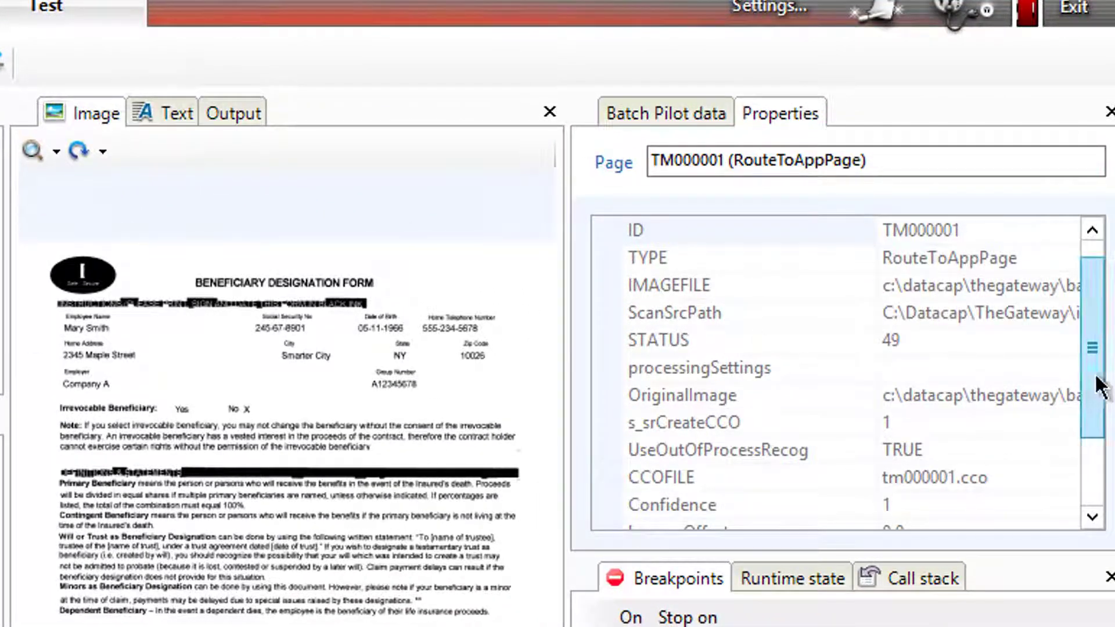
scroll(1091, 348, "down", 2)
left_click(929, 450)
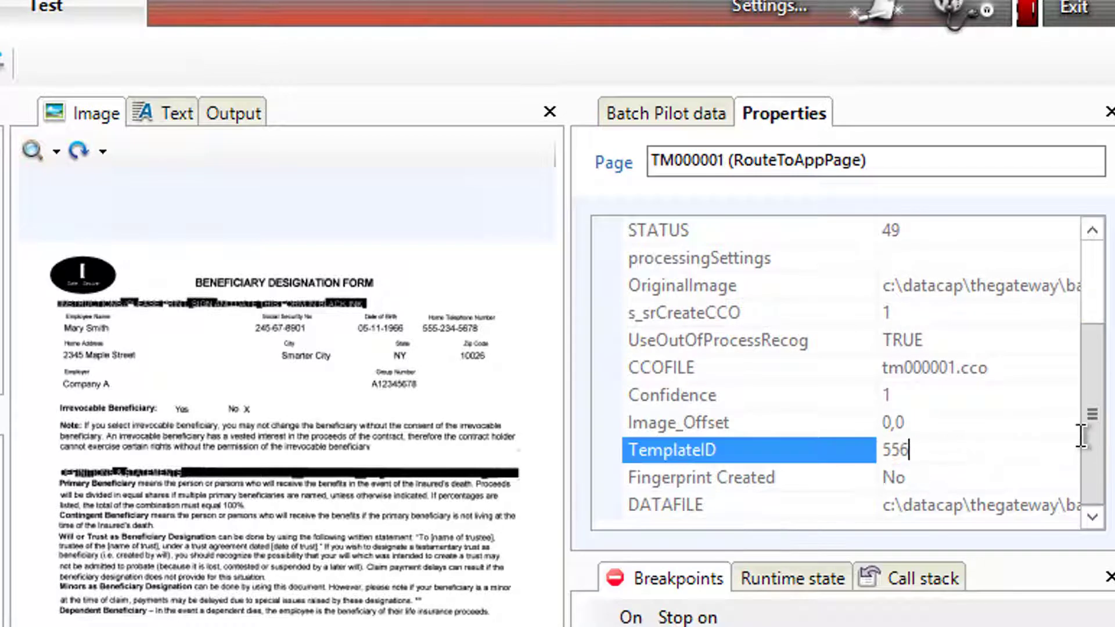
left_click_drag(1090, 441, 1101, 334)
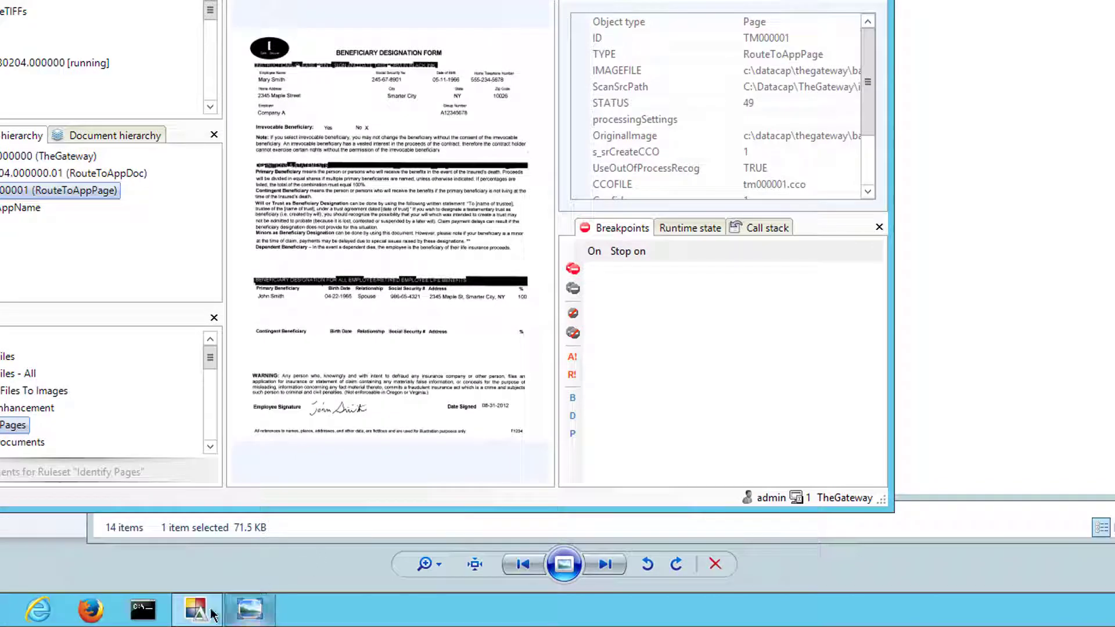
- Launch a second Datacap Studio from the taskbar and log into APT with the password
left_click(187, 614)
right_click(187, 614)
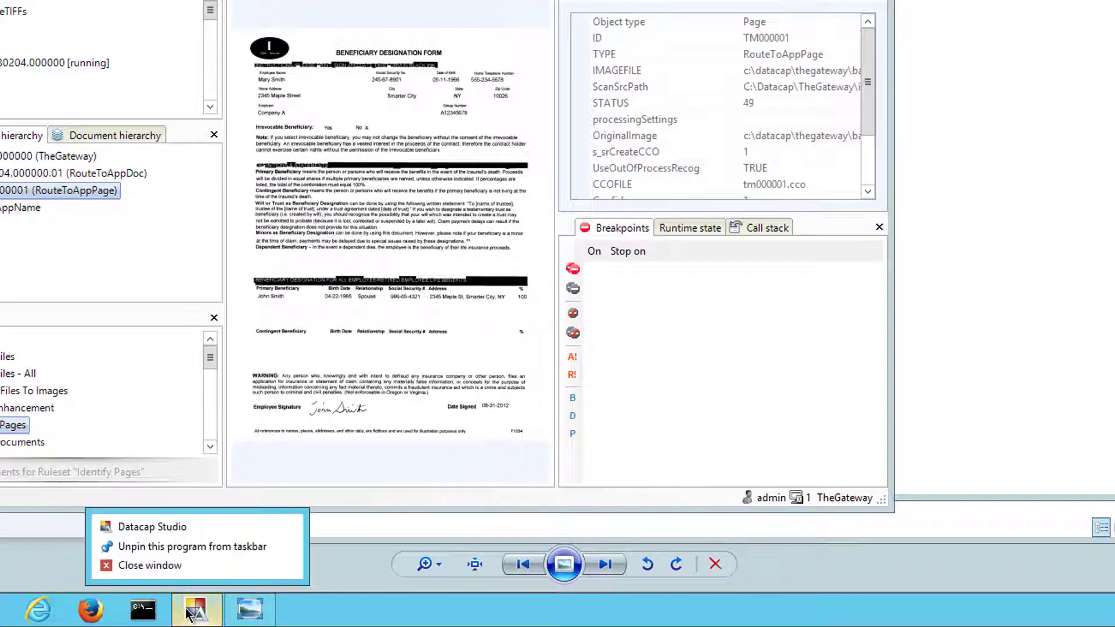
left_click(165, 523)
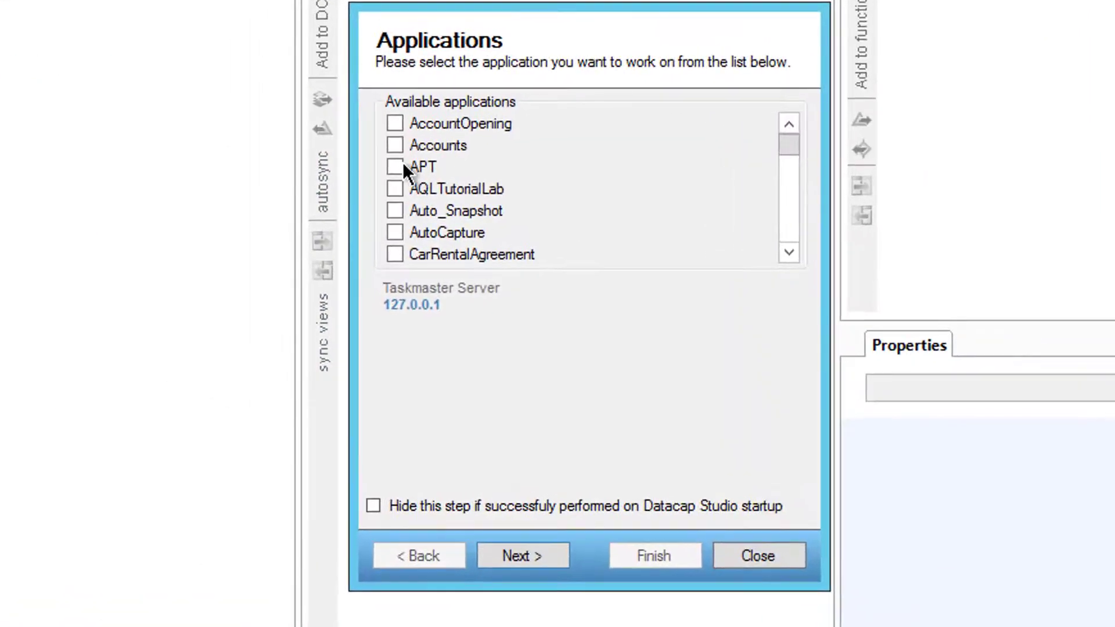
left_click(399, 166)
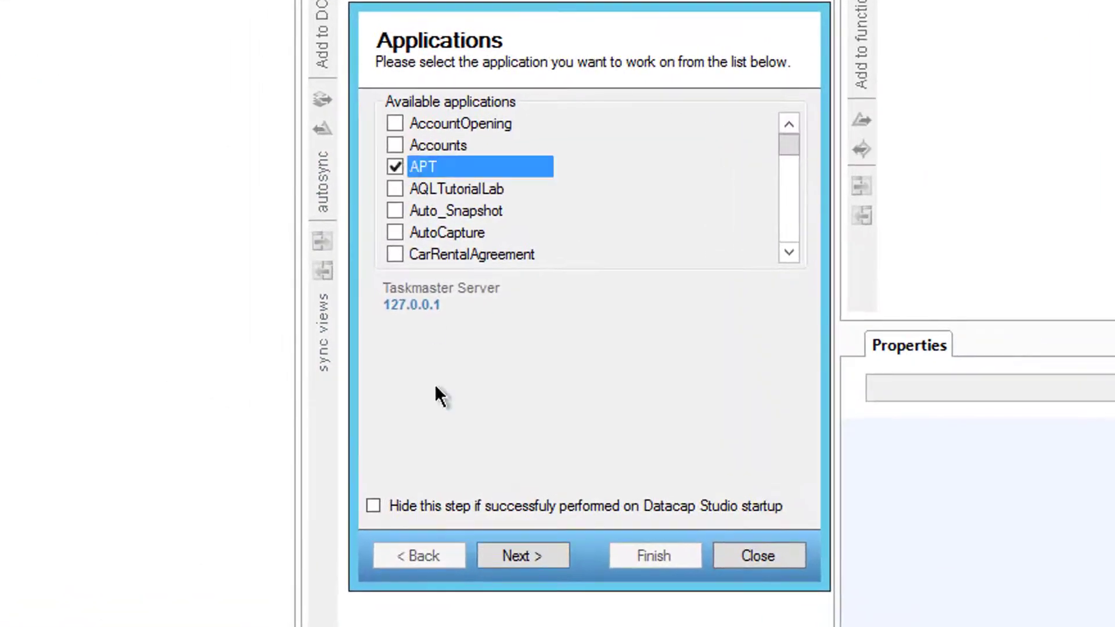
left_click(519, 564)
type("adm")
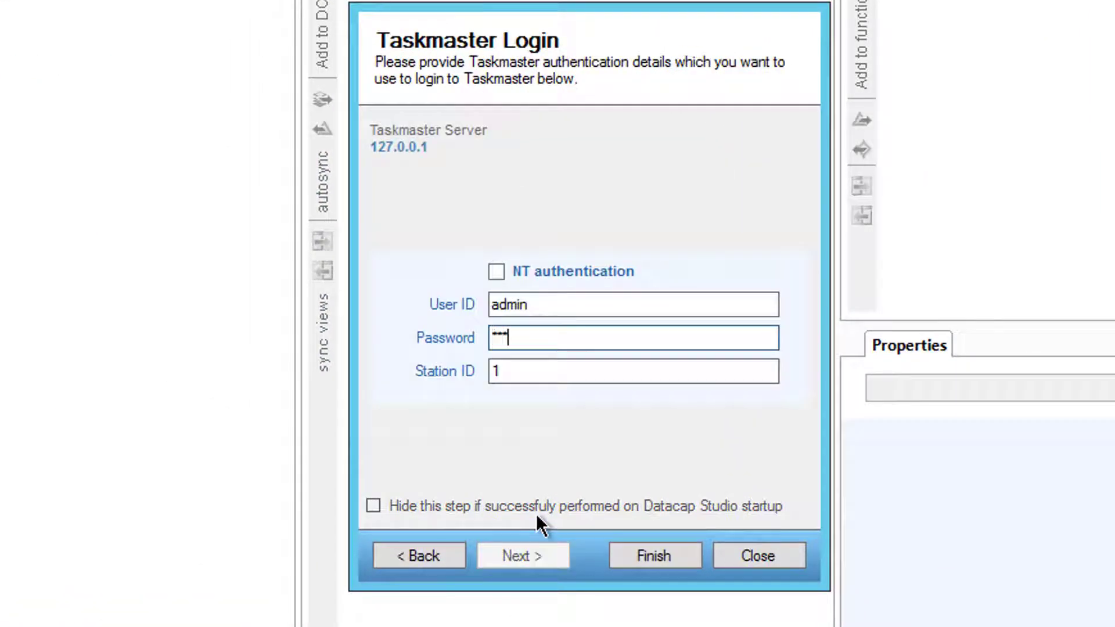
type("in")
key("Return")
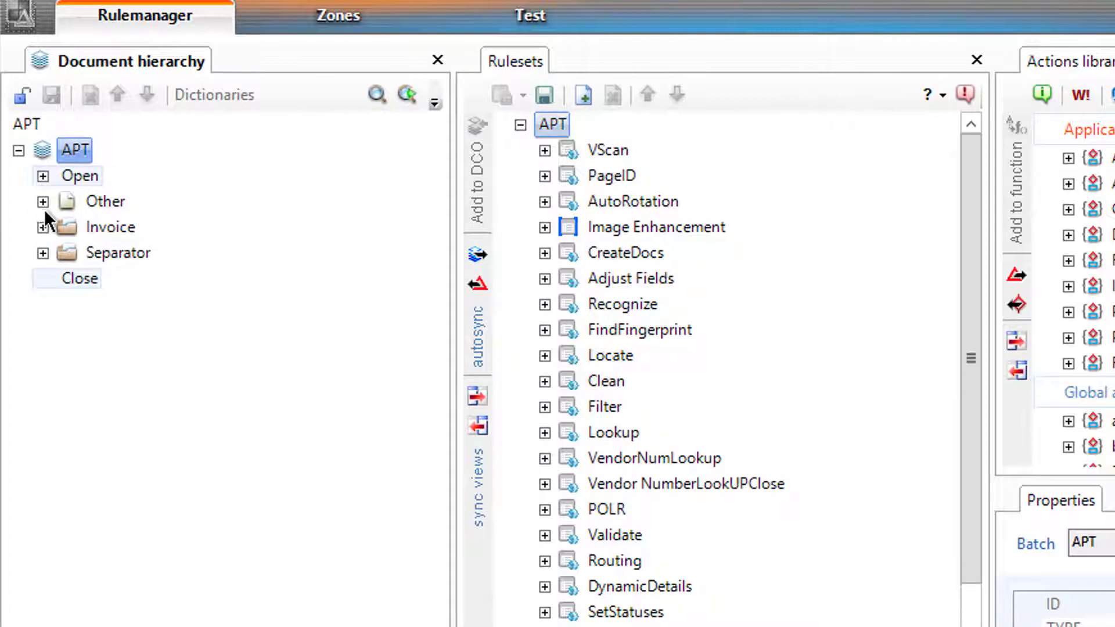
- Find APT's Invoice Main_Page Vendor field, check the ABC Apothicare fingerprint, and list Vendor's Open rules
left_click(43, 227)
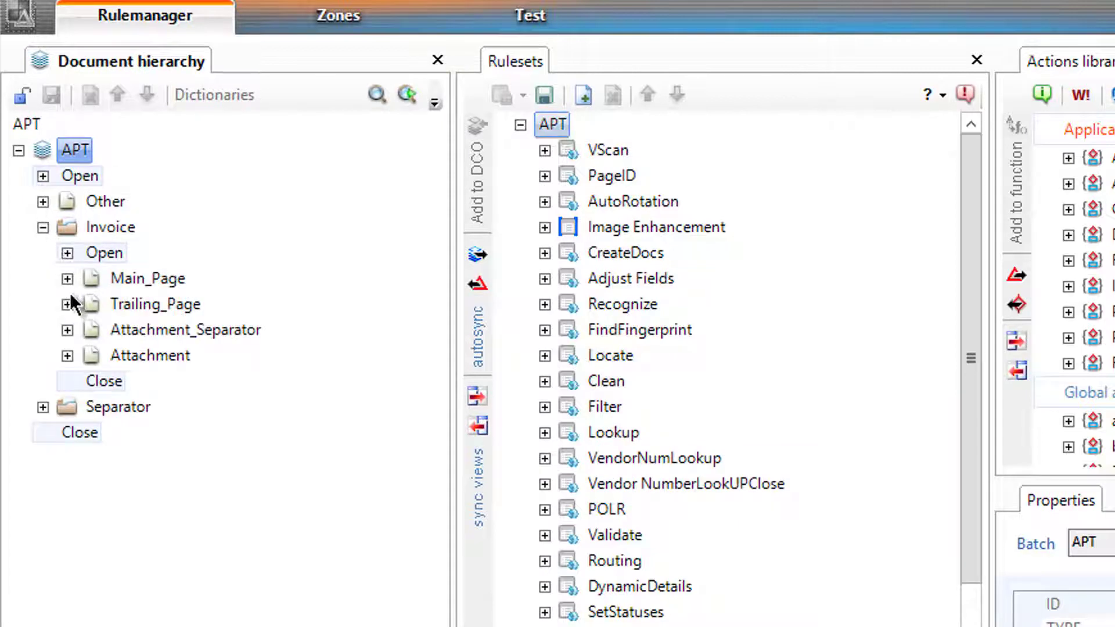
left_click(67, 279)
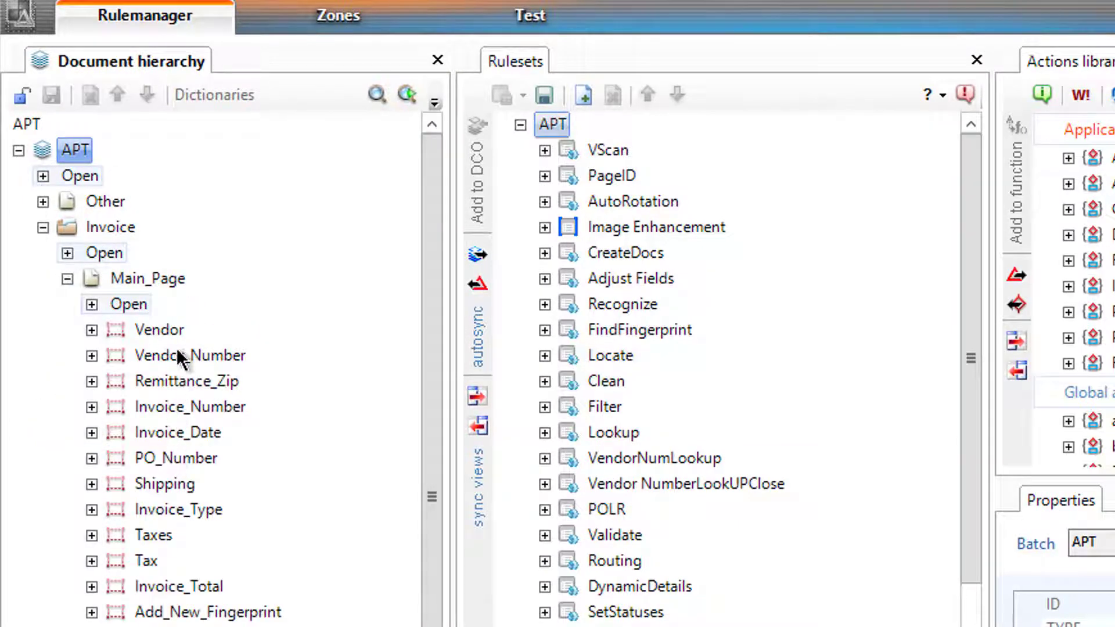
left_click(172, 330)
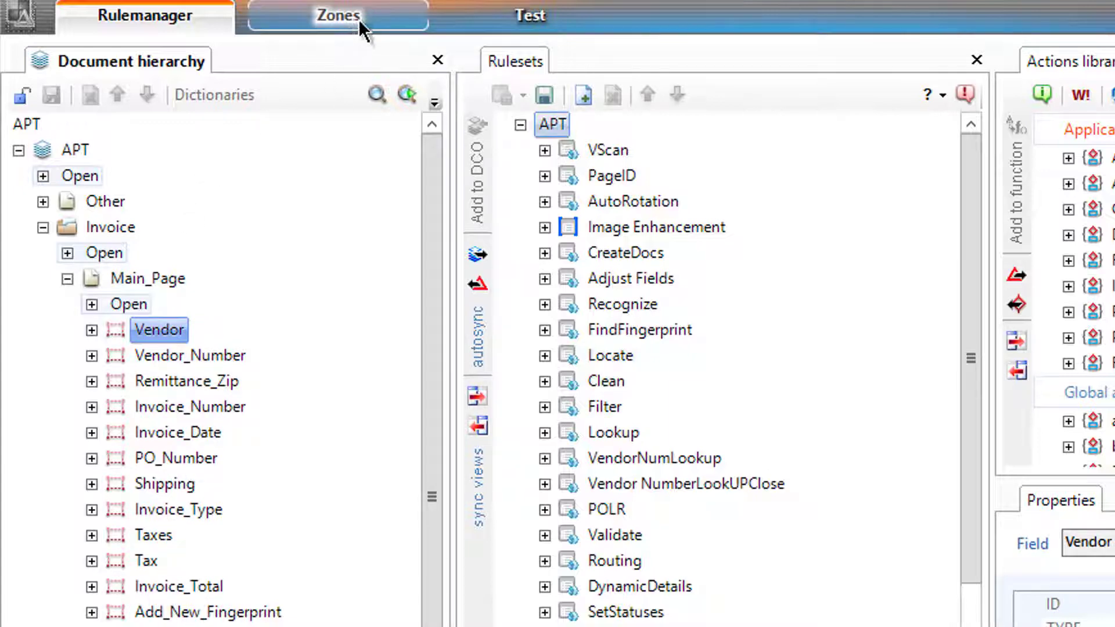
left_click(308, 19)
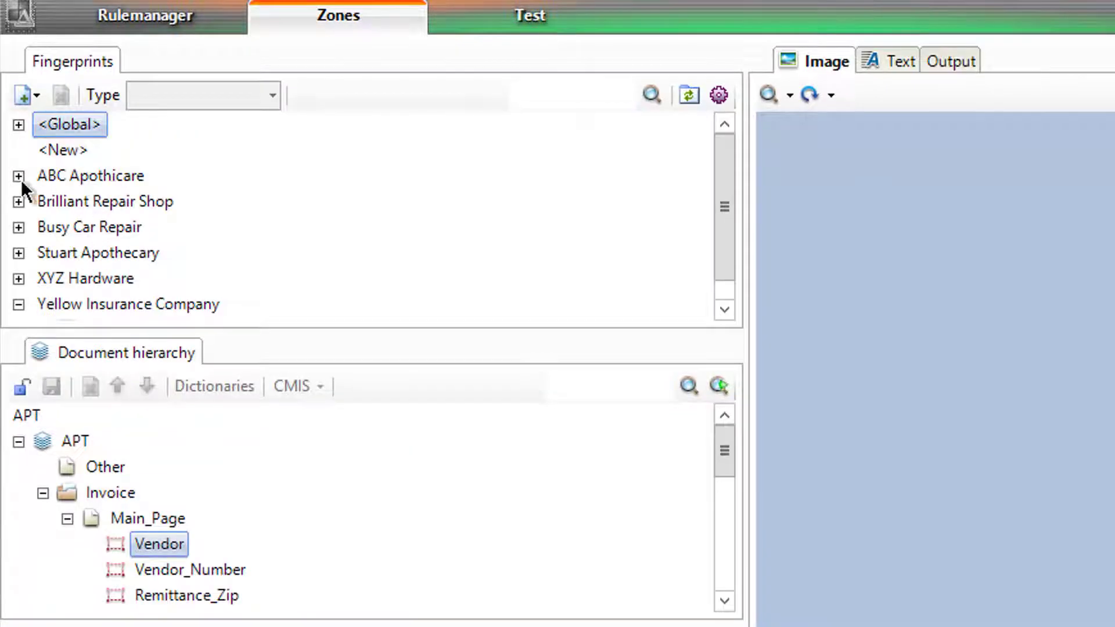
left_click(19, 177)
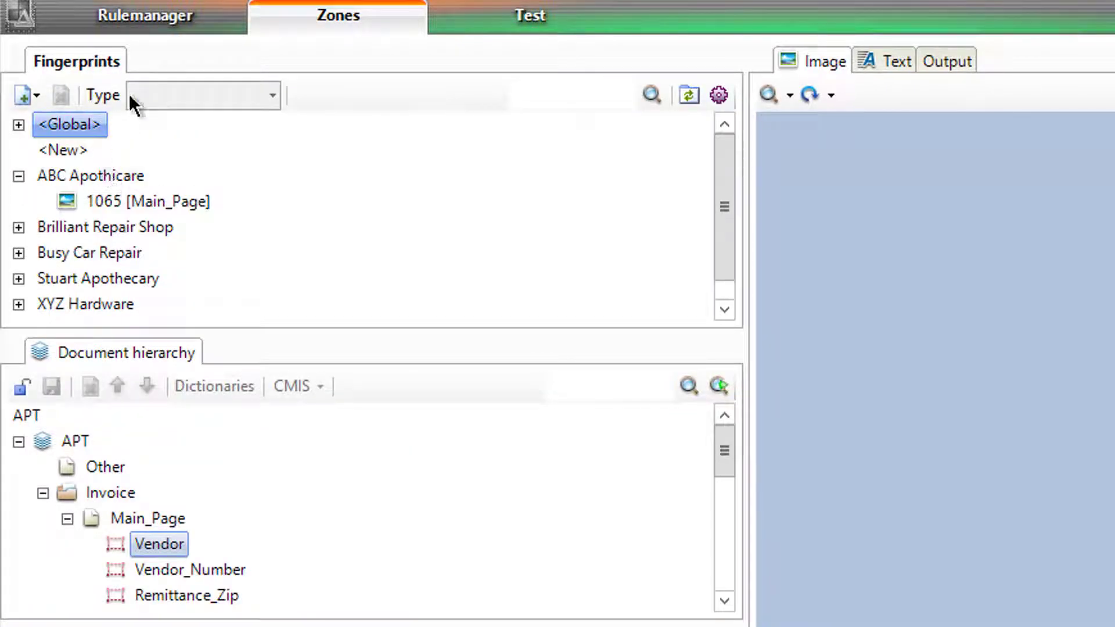
left_click(187, 14)
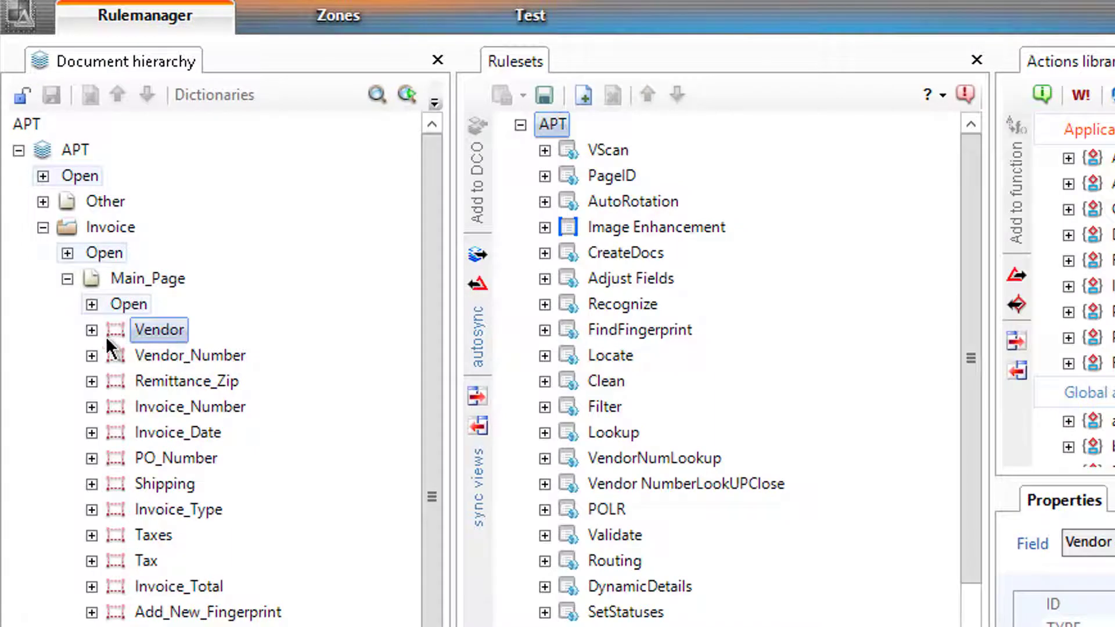
left_click(92, 330)
left_click(116, 355)
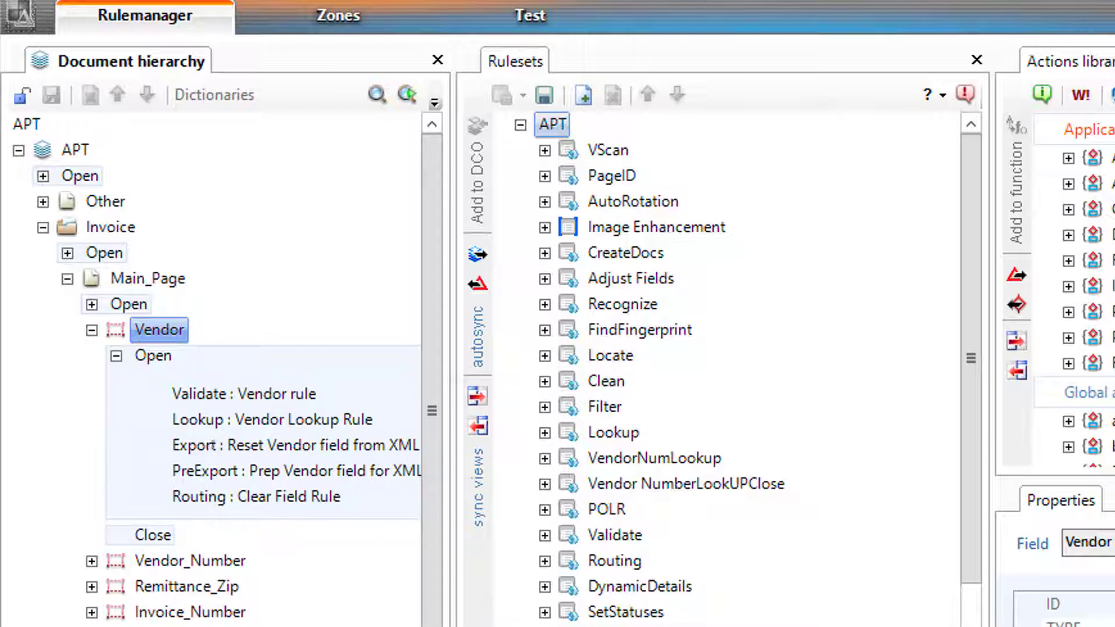
- Expand the Lookup ruleset's Vendor Lookup Rule and read the ExecuteSQL action's SQL statement
left_click(543, 457)
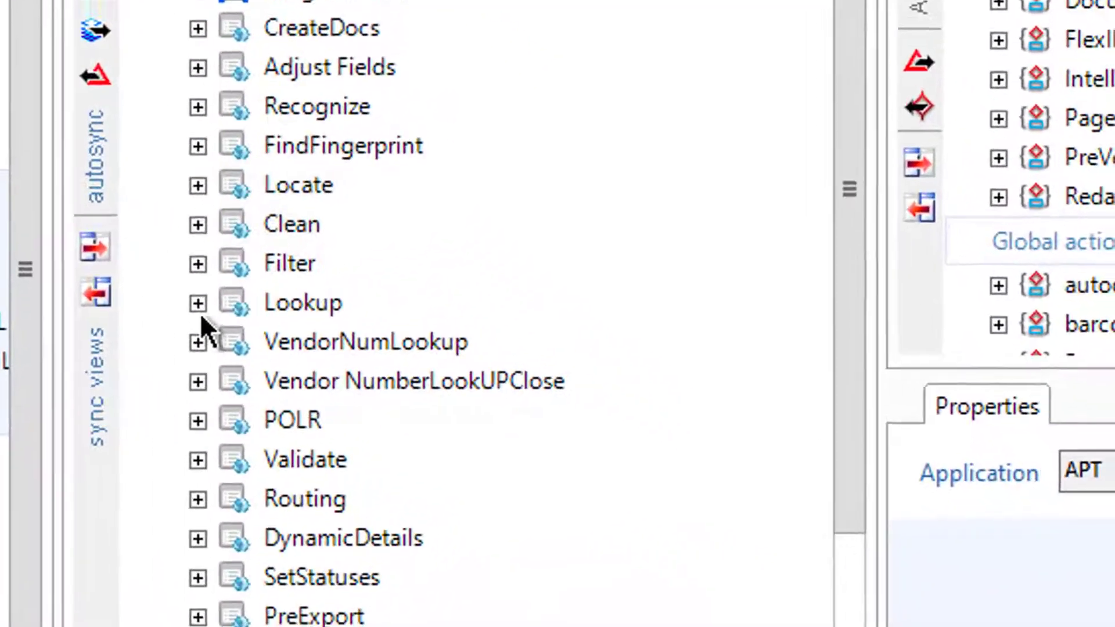
left_click(545, 432)
left_click(206, 372)
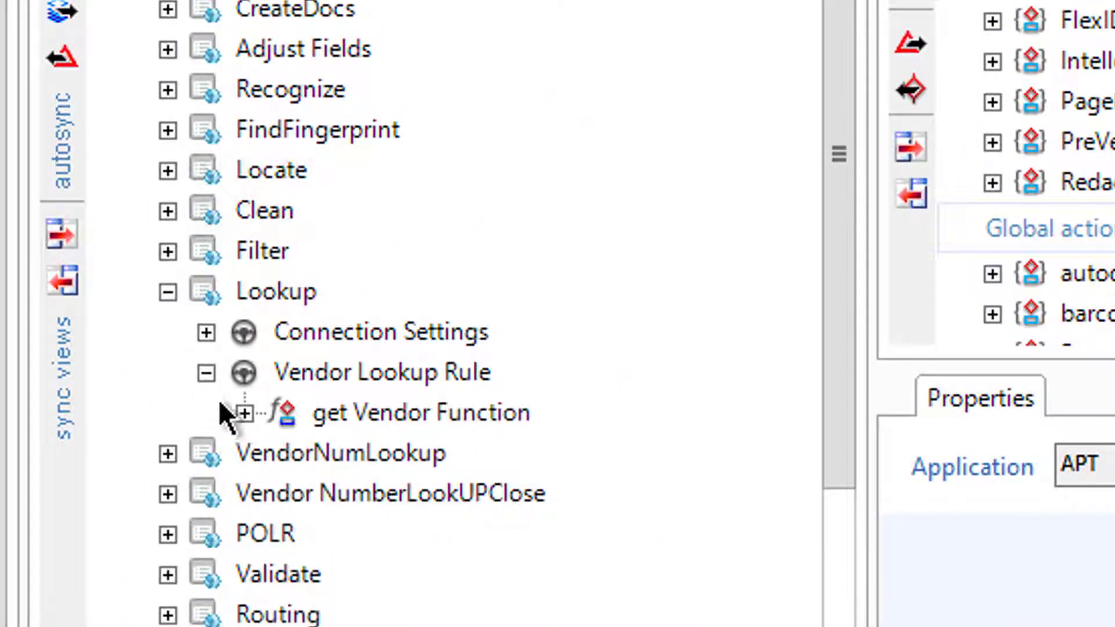
left_click(244, 413)
left_click(446, 452)
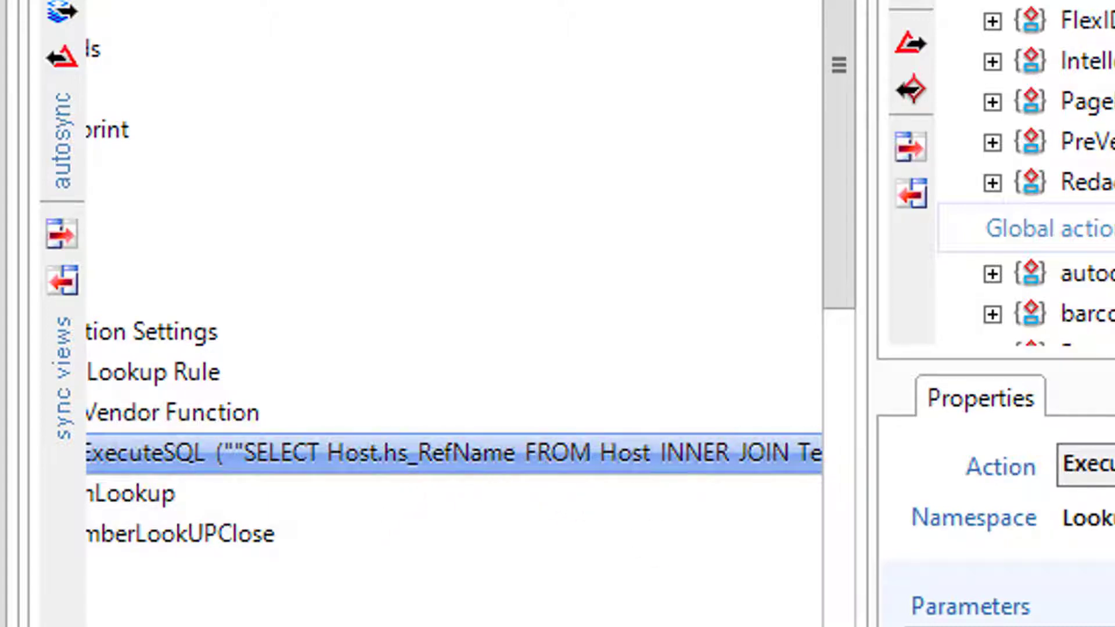
scroll(454, 453, "right", 3)
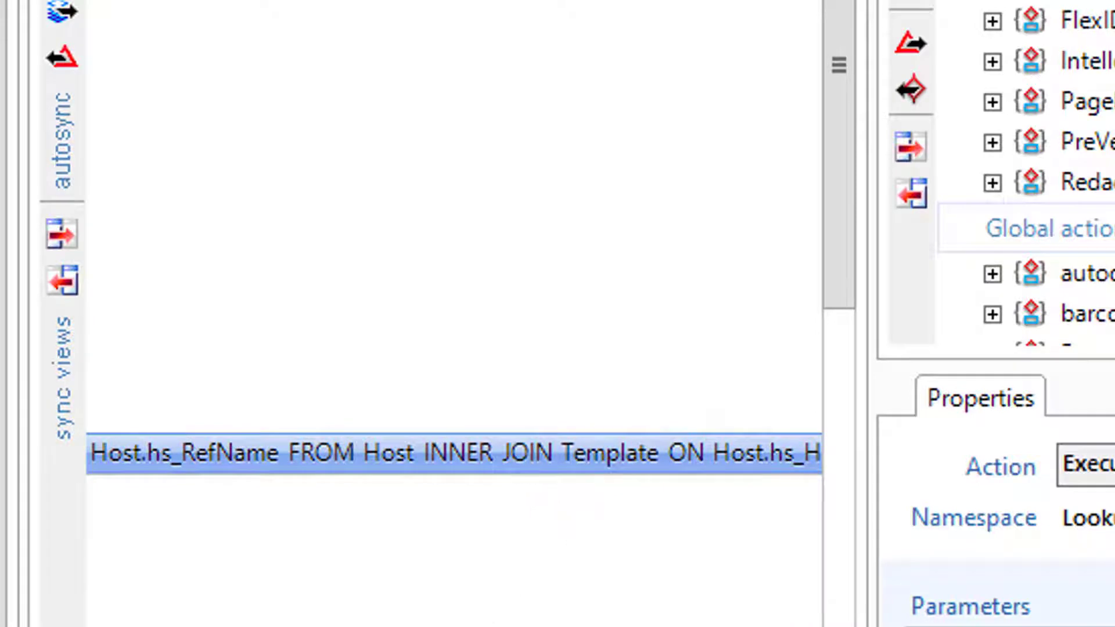
scroll(454, 453, "right", 3)
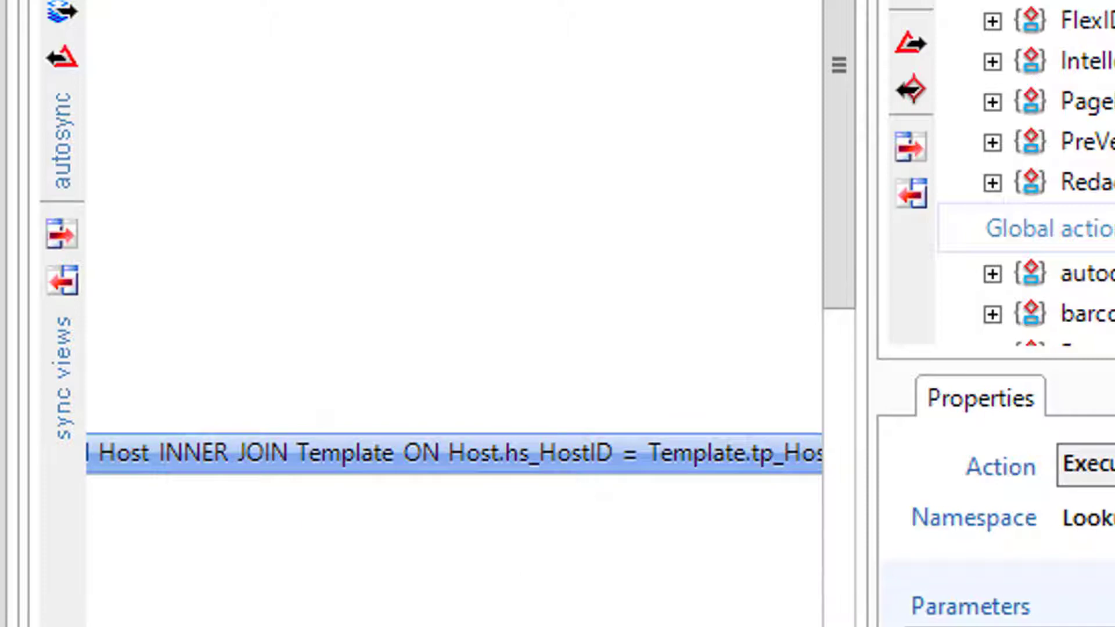
scroll(455, 452, "right", 3)
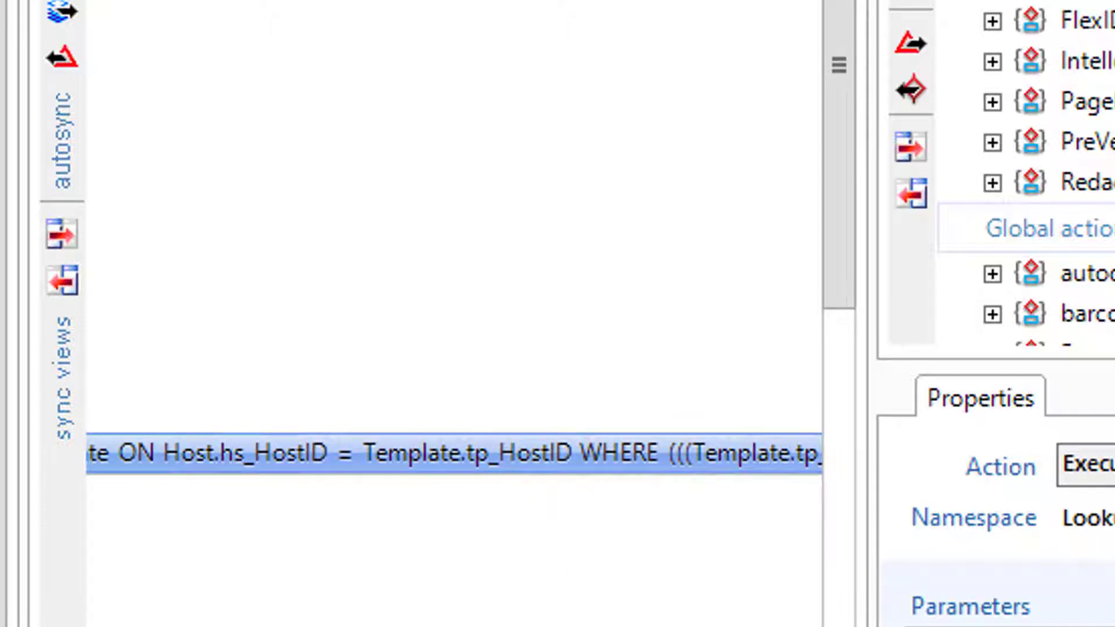
scroll(454, 453, "right", 5)
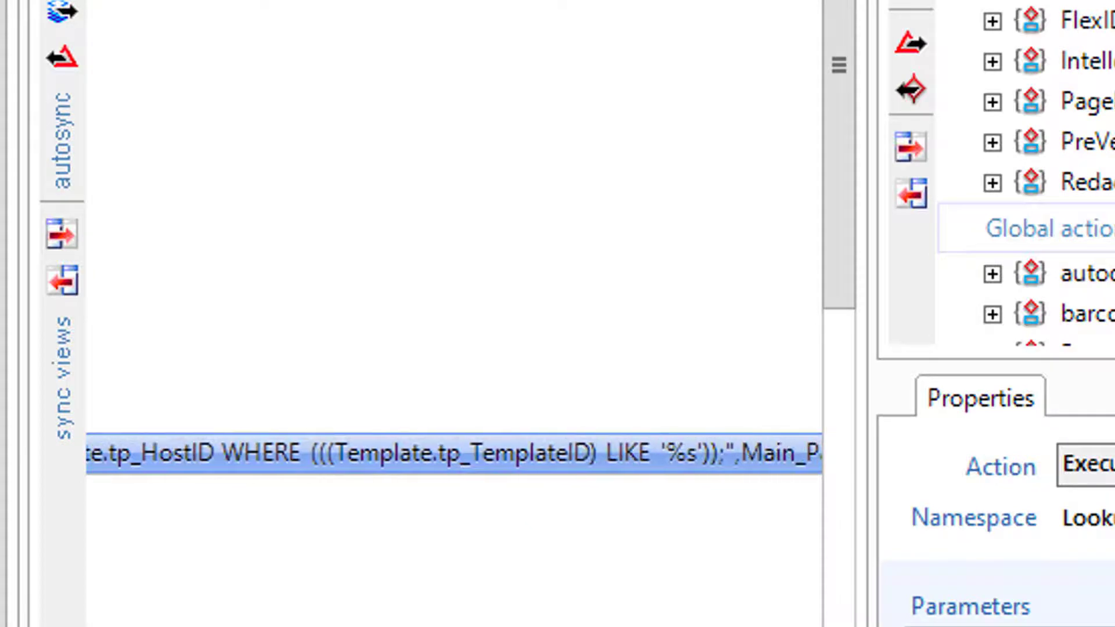
scroll(454, 453, "right", 2)
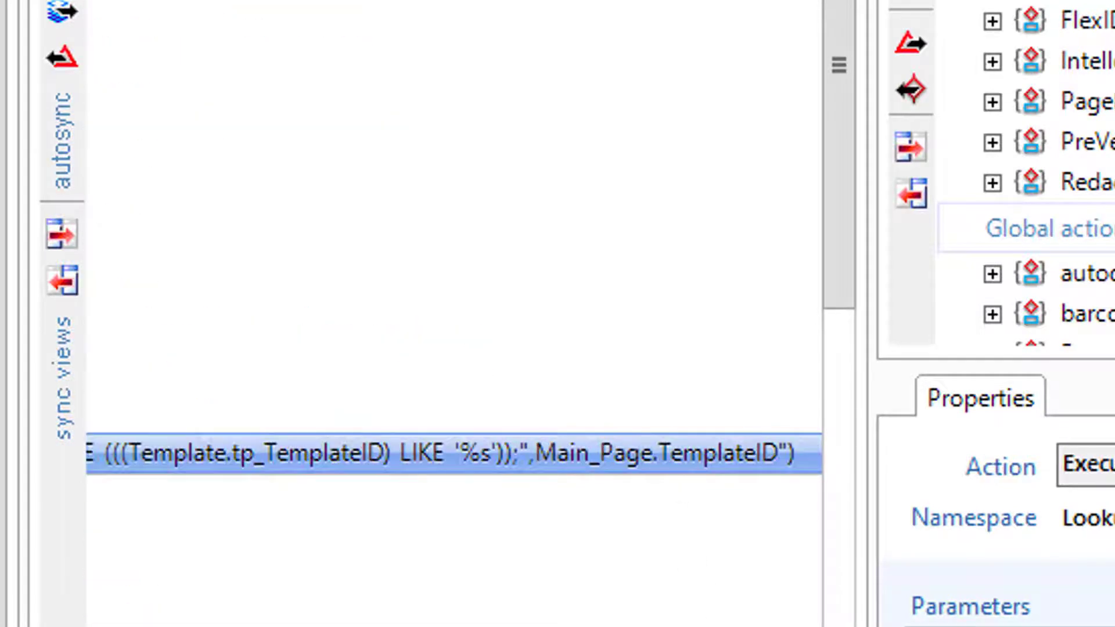
scroll(219, 332, "left", 7)
- Expand Connection Settings > Production Station and inspect the OpenConnection action's properties
left_click(207, 332)
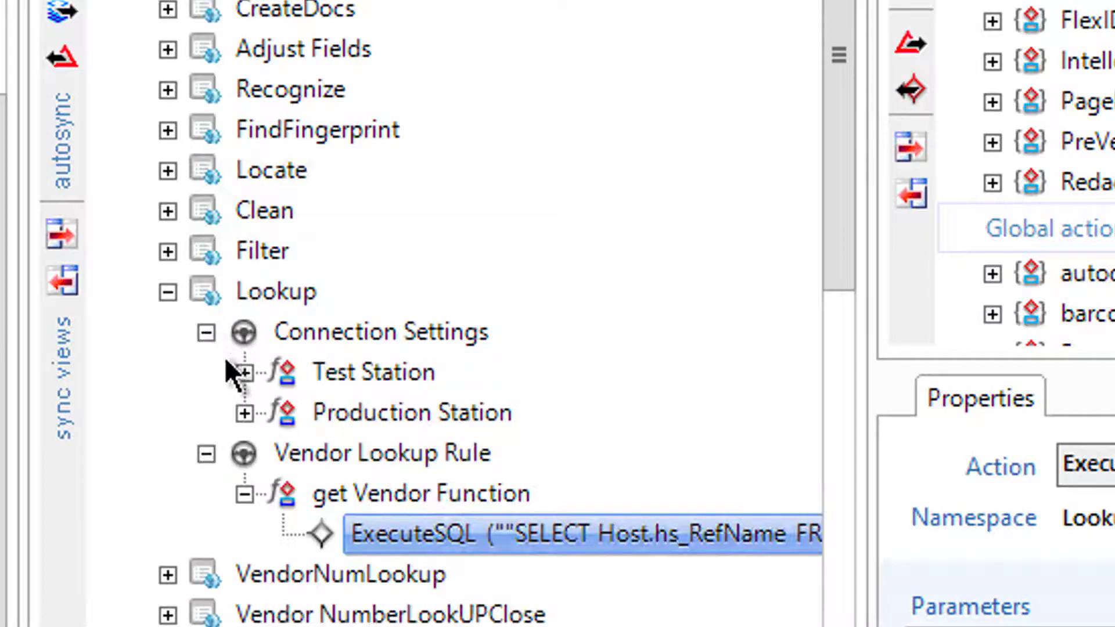
left_click(245, 412)
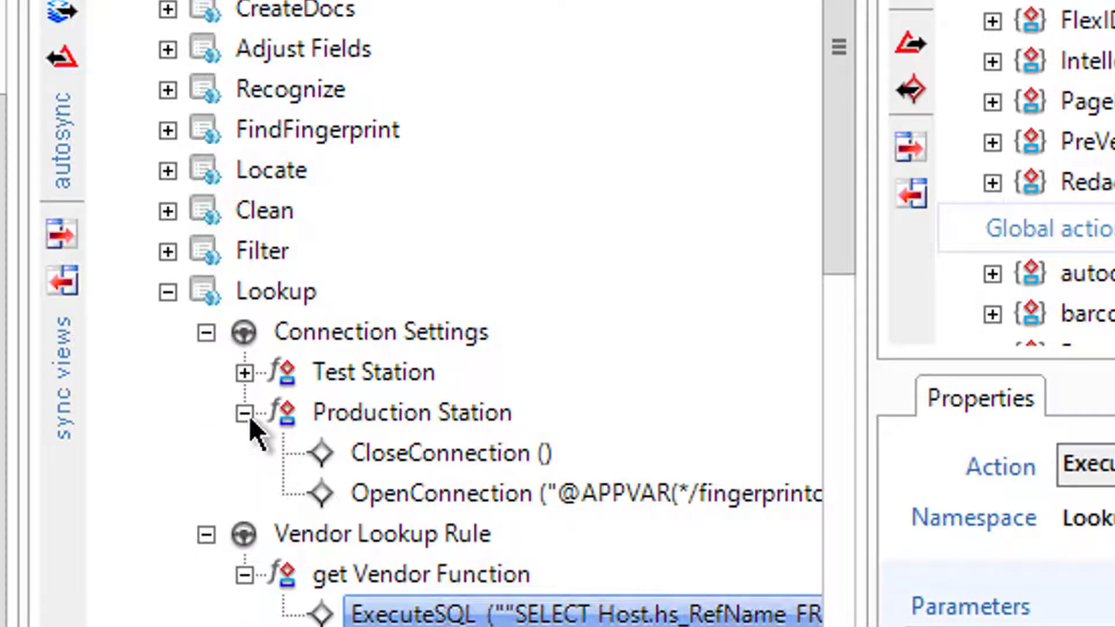
left_click(424, 508)
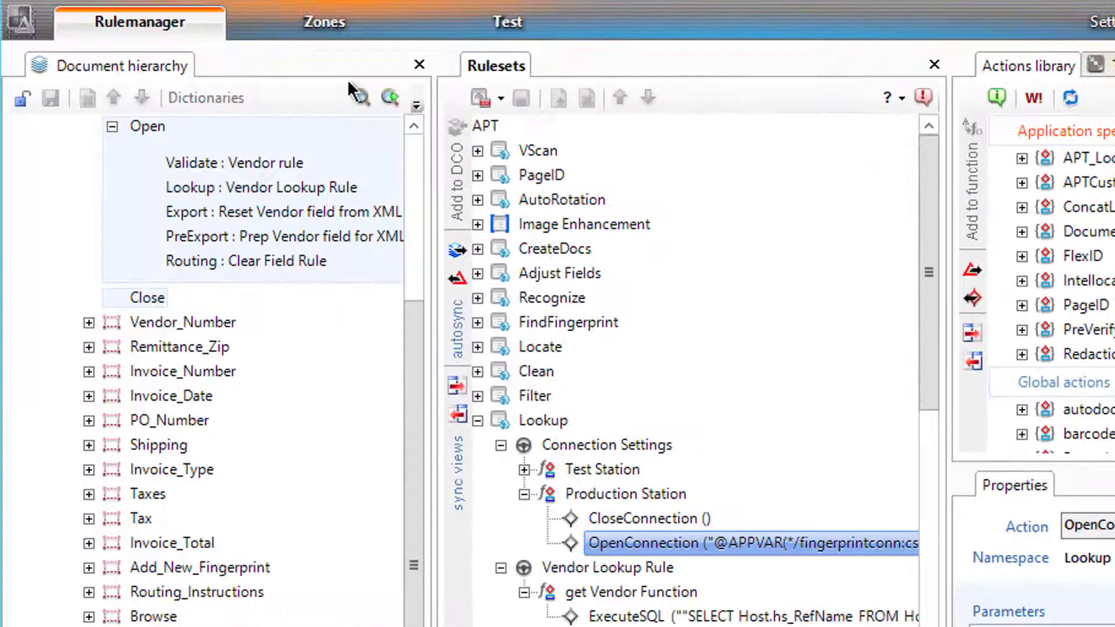
- Add a new ruleset named LookupFingerprintClass to TheGateway
left_click(507, 22)
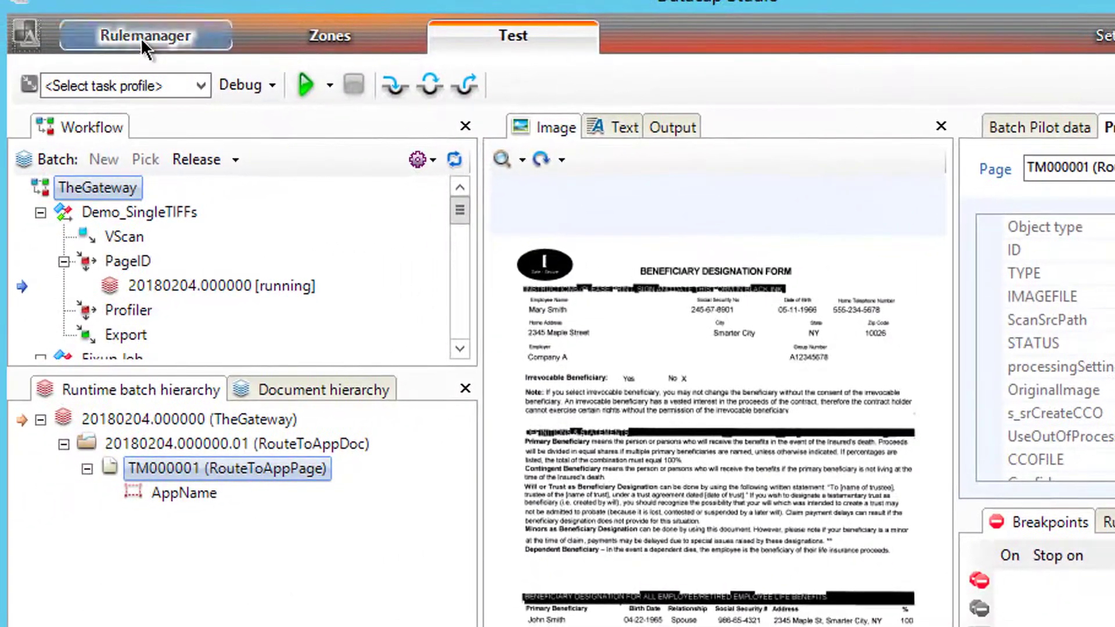
left_click(116, 40)
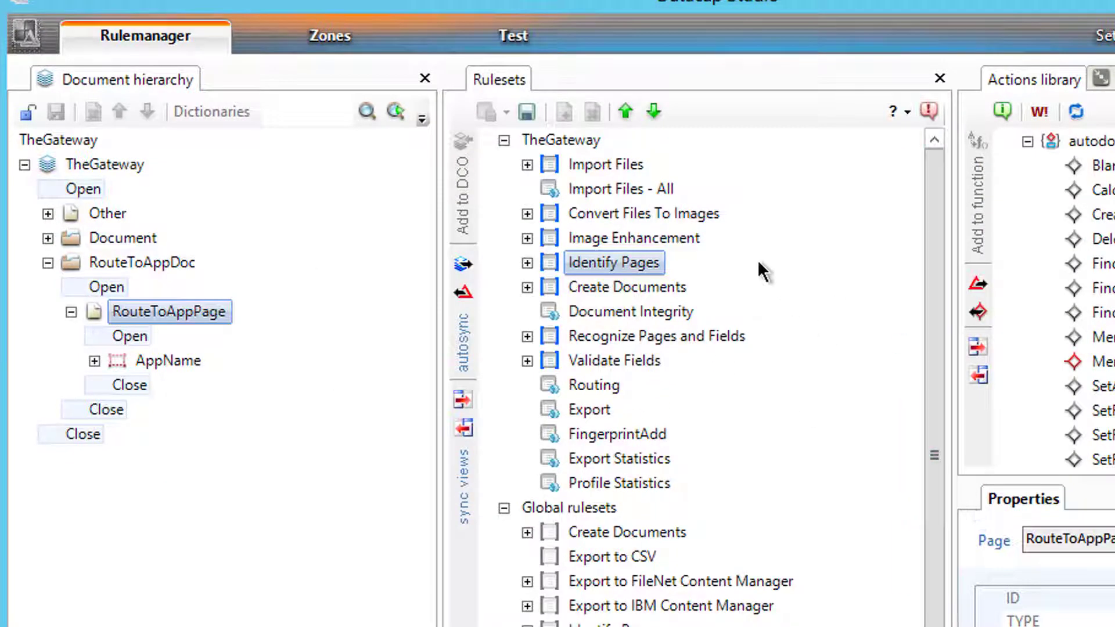
right_click(629, 146)
left_click(674, 169)
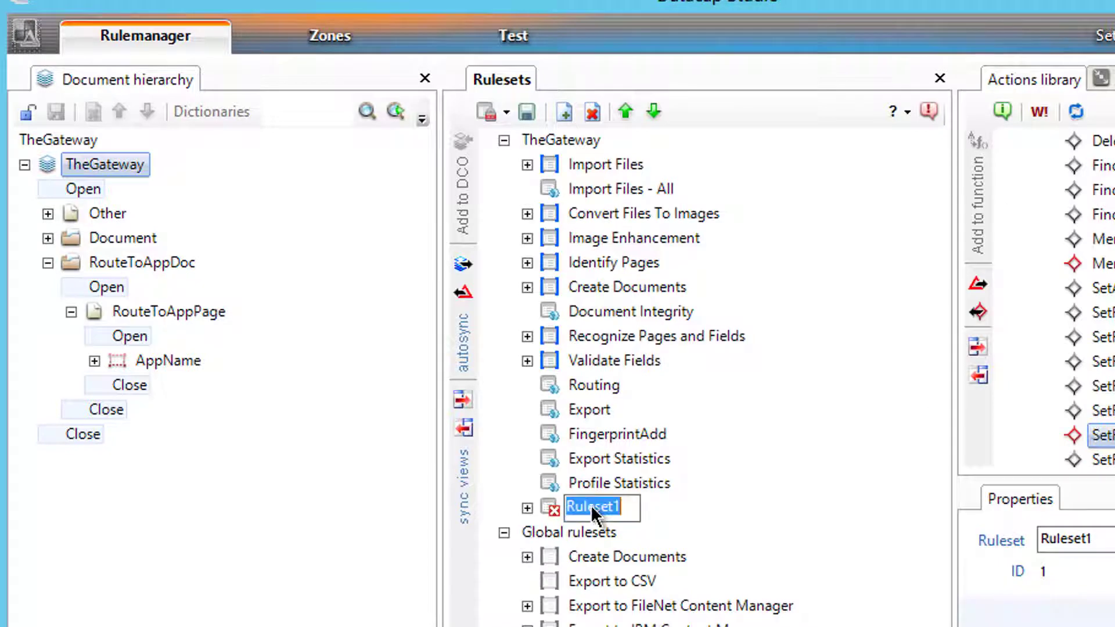
type("Lookup")
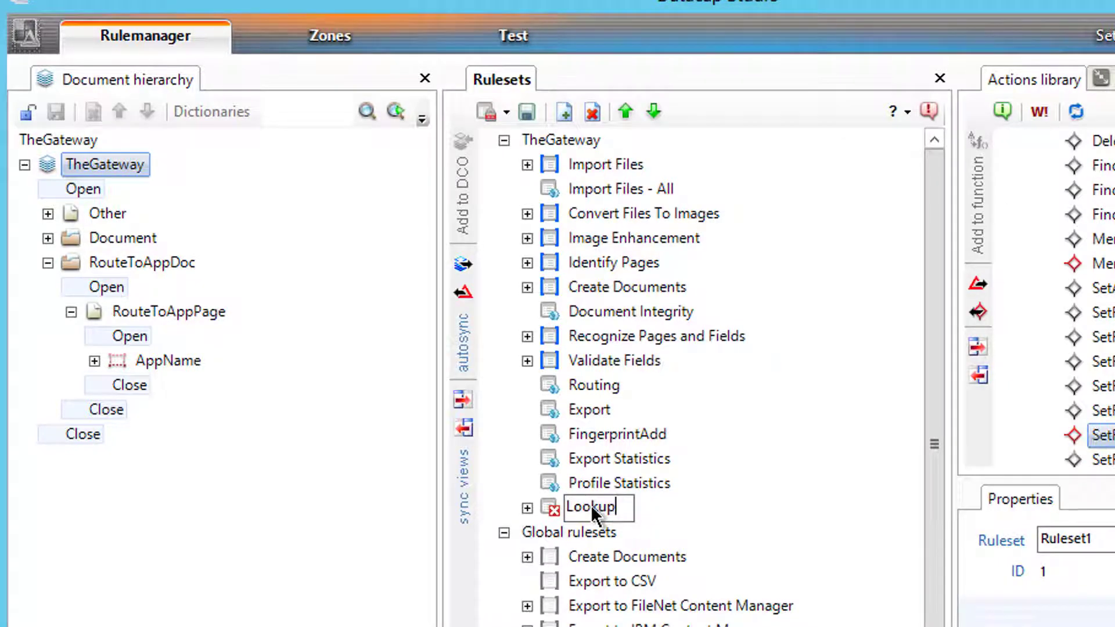
type("Fingerprint")
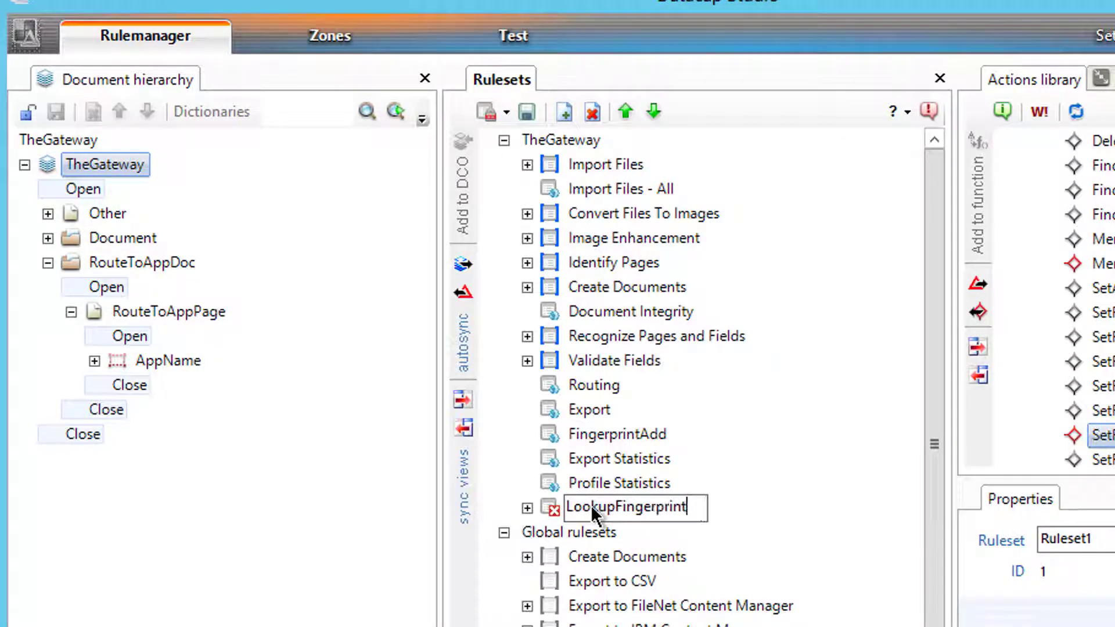
type("Class")
key("Return")
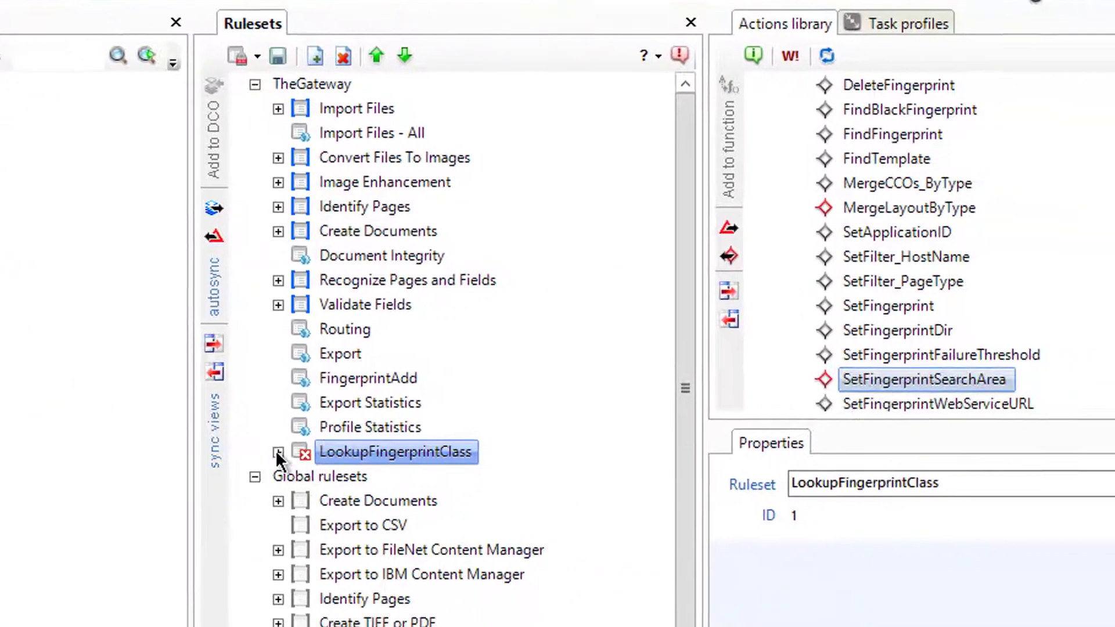
- Rename the ruleset's Rule1 to rSetupFingerprintClassLookup
left_click(275, 451)
left_click(360, 477)
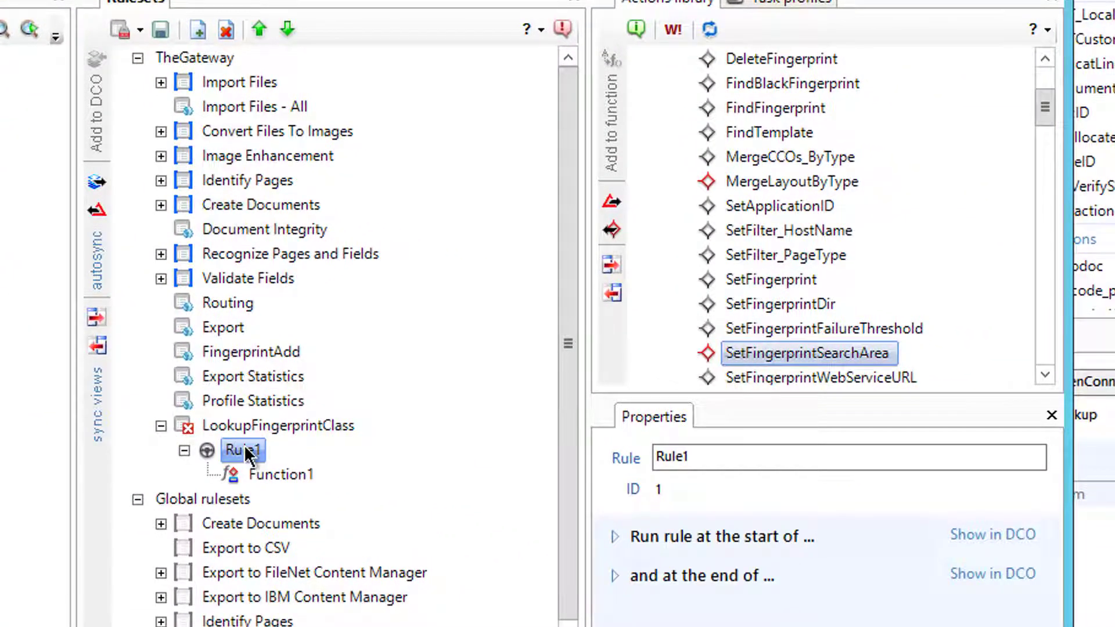
left_click(243, 450)
type("rsetup")
key("BackSpace")
key("BackSpace")
key("BackSpace")
key("BackSpace")
key("BackSpace")
type("SetupFinger")
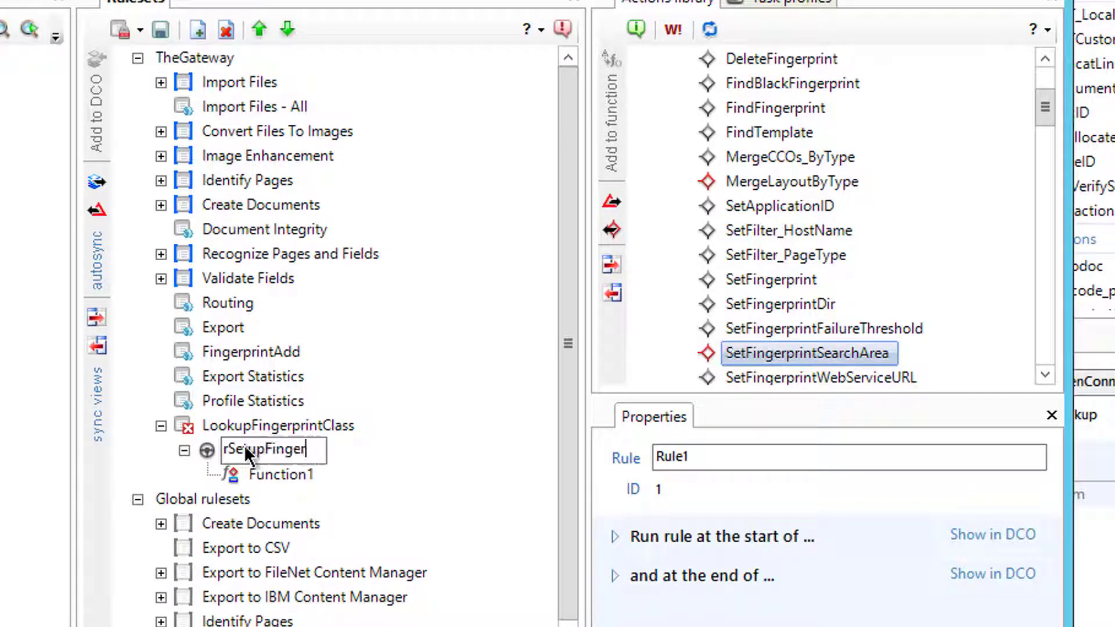
type("printClas")
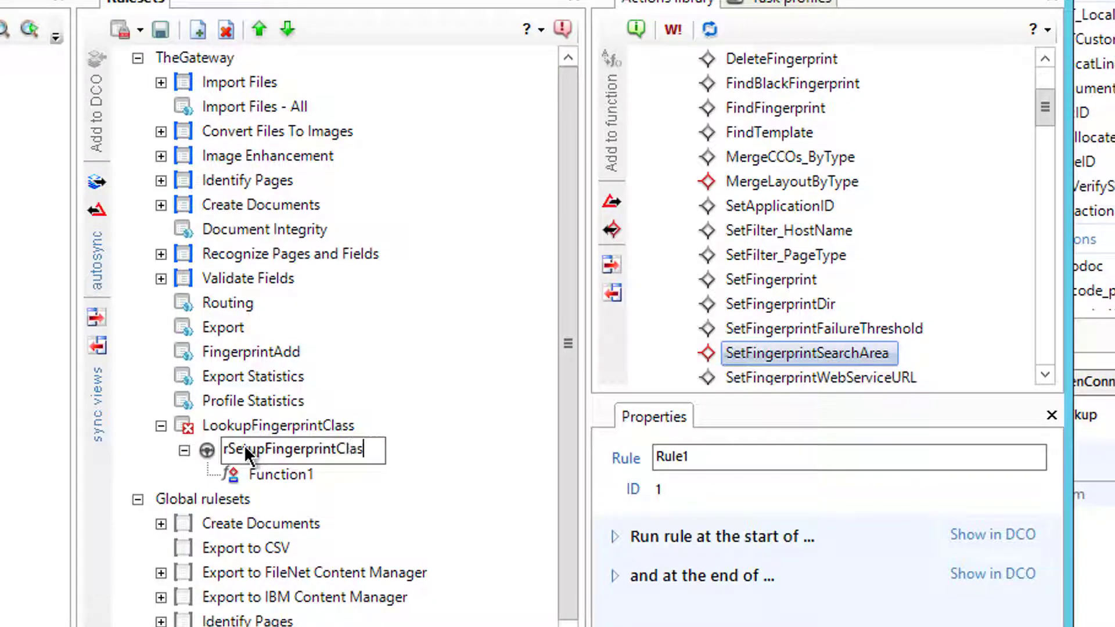
type("sLookup")
key("Return")
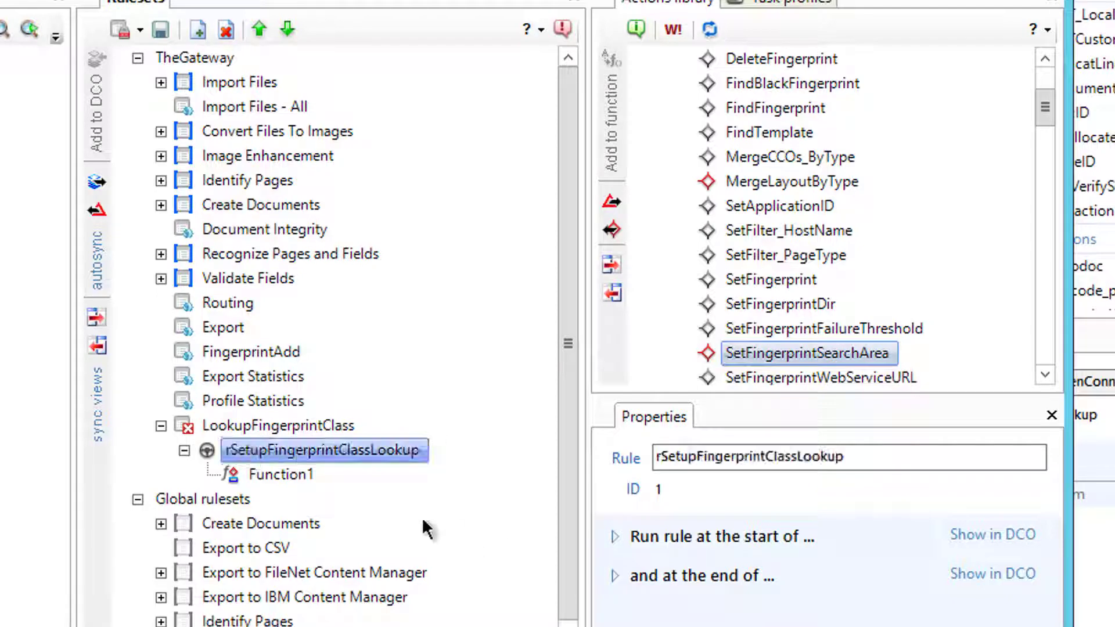
- Rename Function1 to fSetupFingerprintClassLookup
left_click(291, 476)
left_click(292, 477)
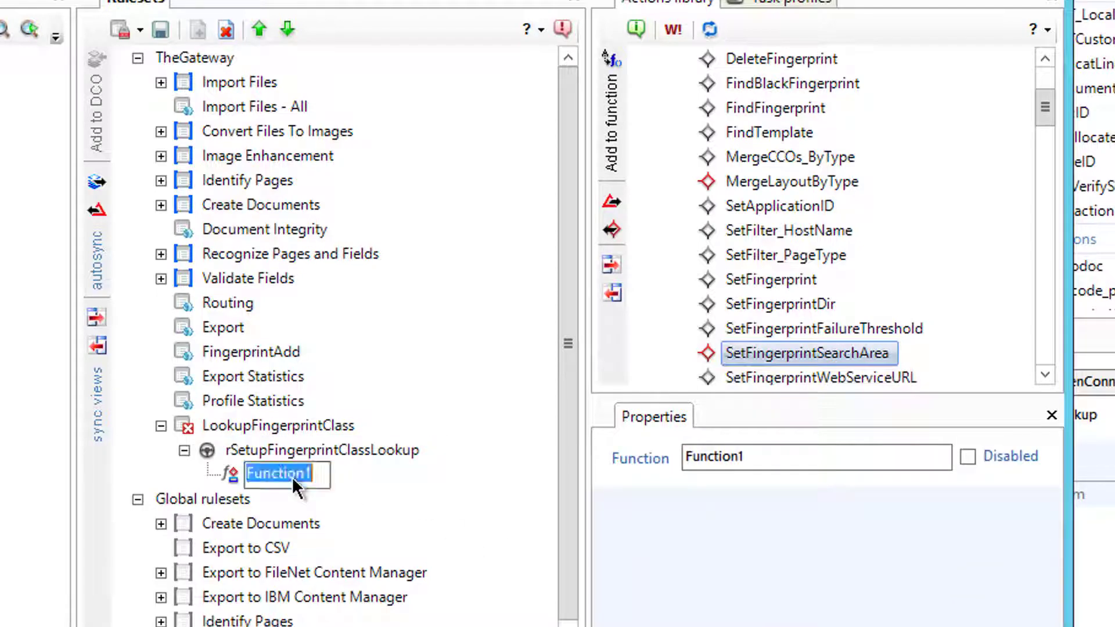
type("fSetupFingerp")
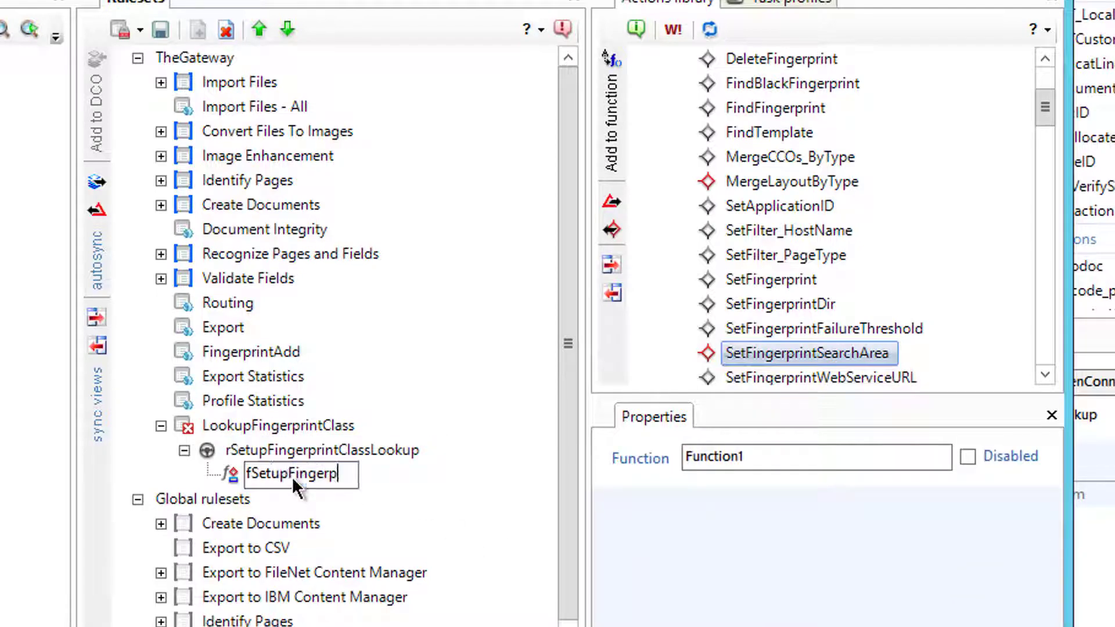
type("rintClassLookup")
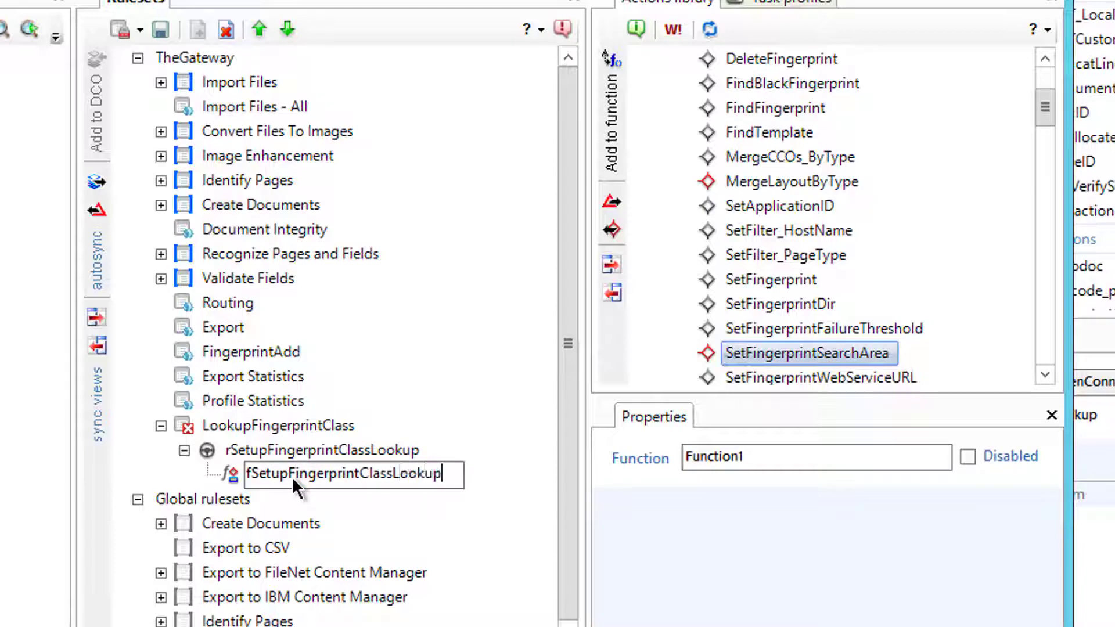
key("Return")
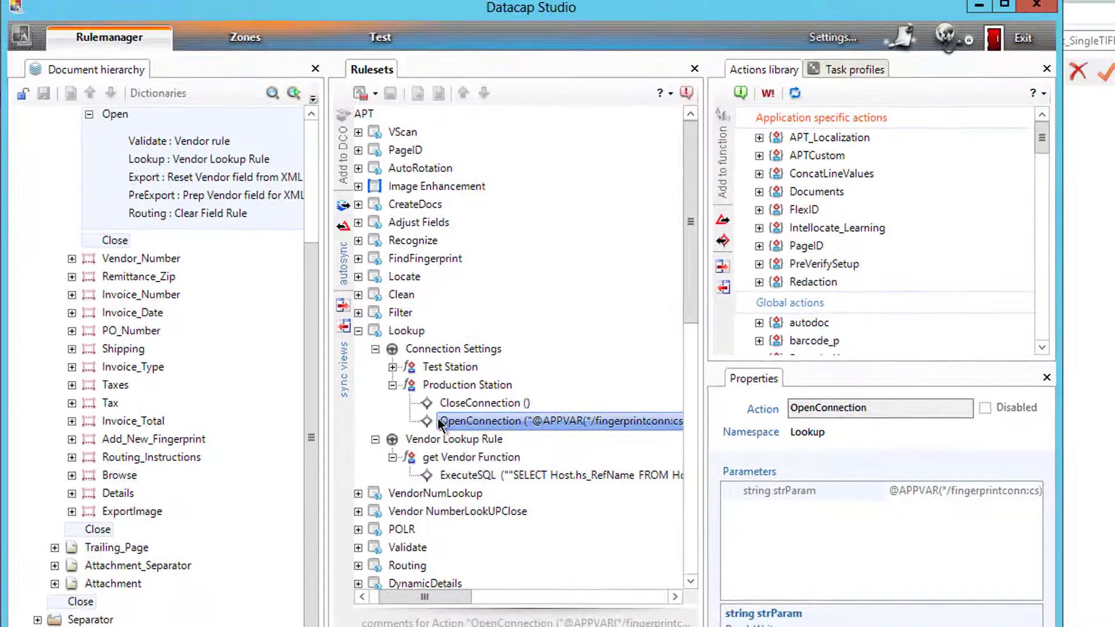
- Copy APT's OpenConnection action and select its fingerprintconn connection string value
right_click(440, 424)
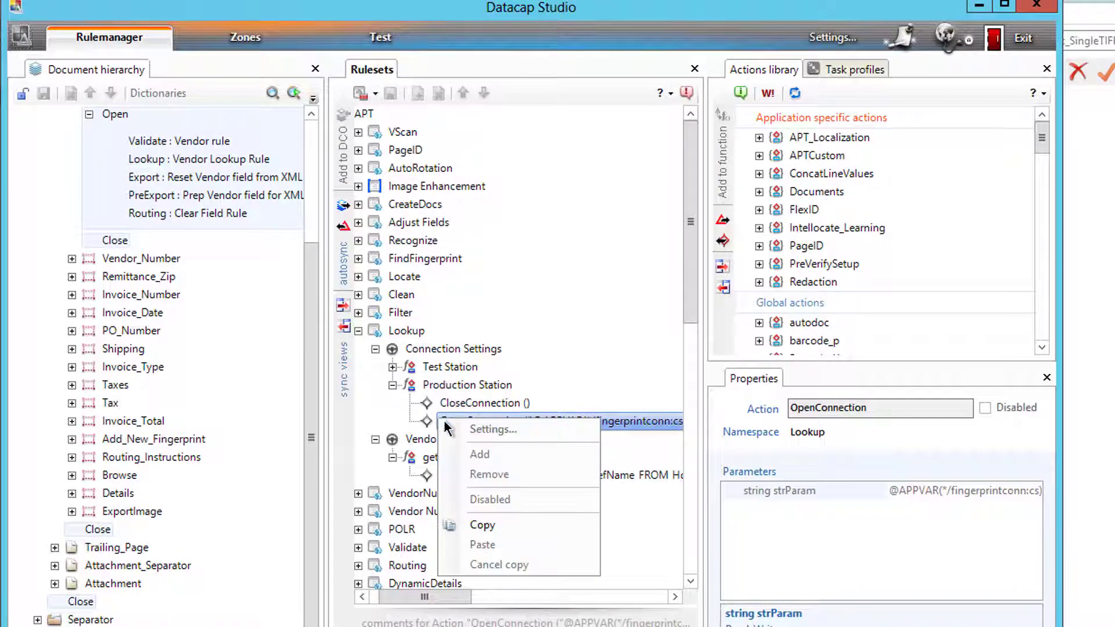
left_click(472, 523)
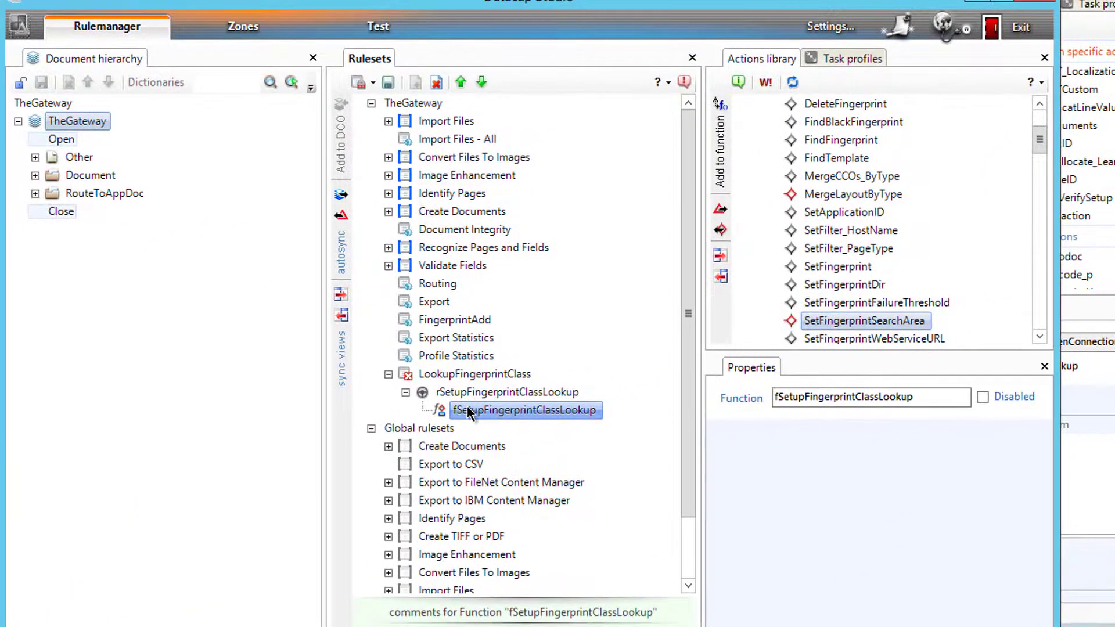
right_click(468, 410)
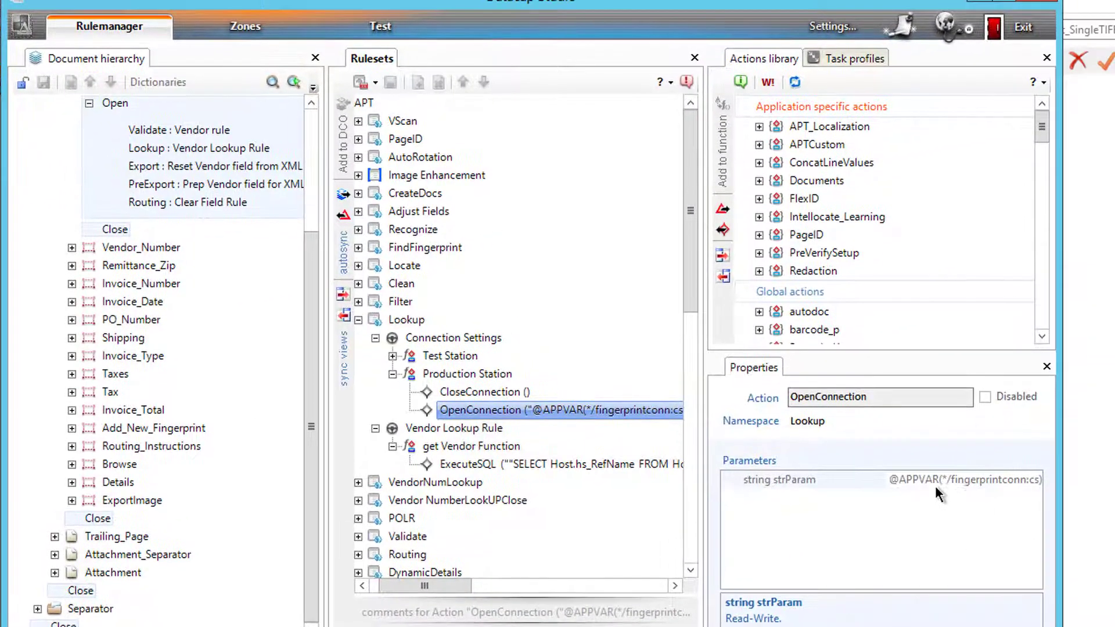
left_click(933, 483)
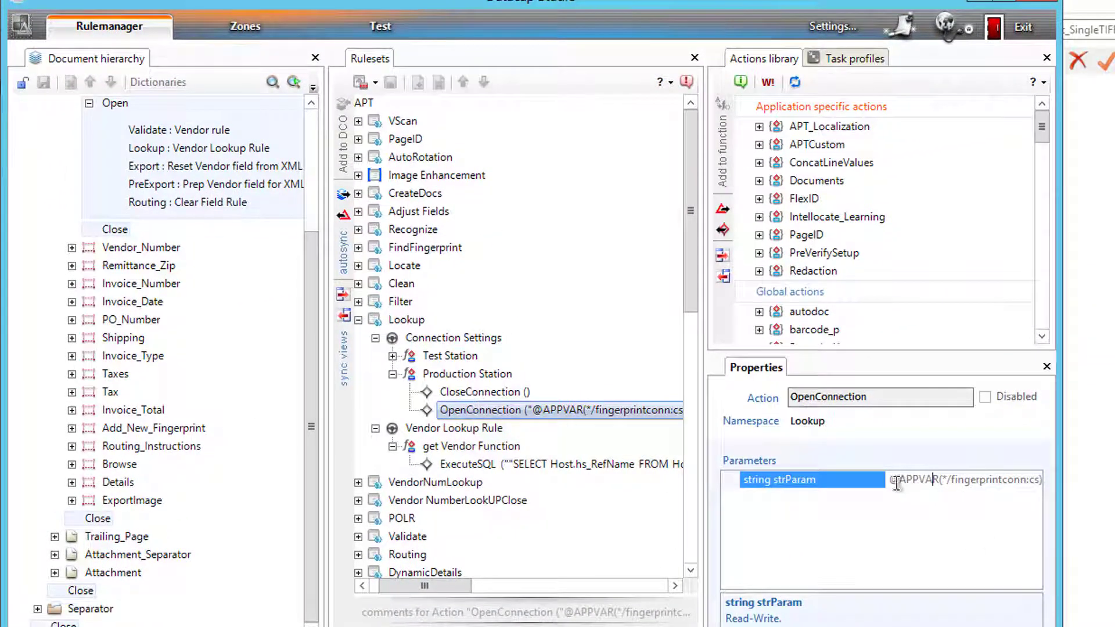
left_click_drag(891, 482, 1092, 511)
key("ctrl+c")
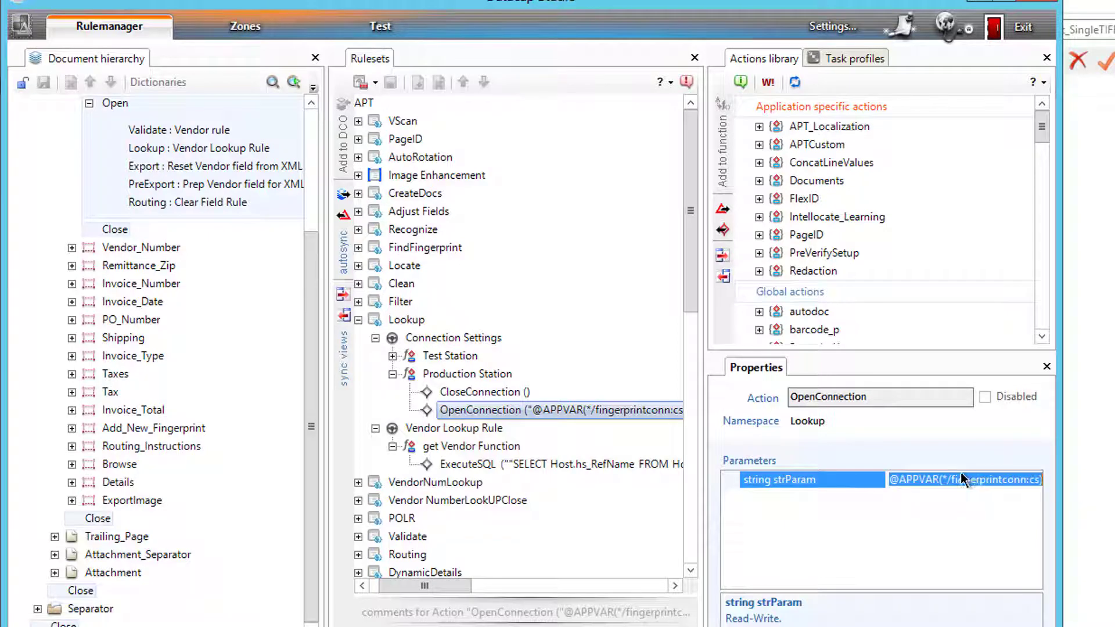
- Locate APT's OpenConnection action in the Actions library using sync views
left_click(462, 409)
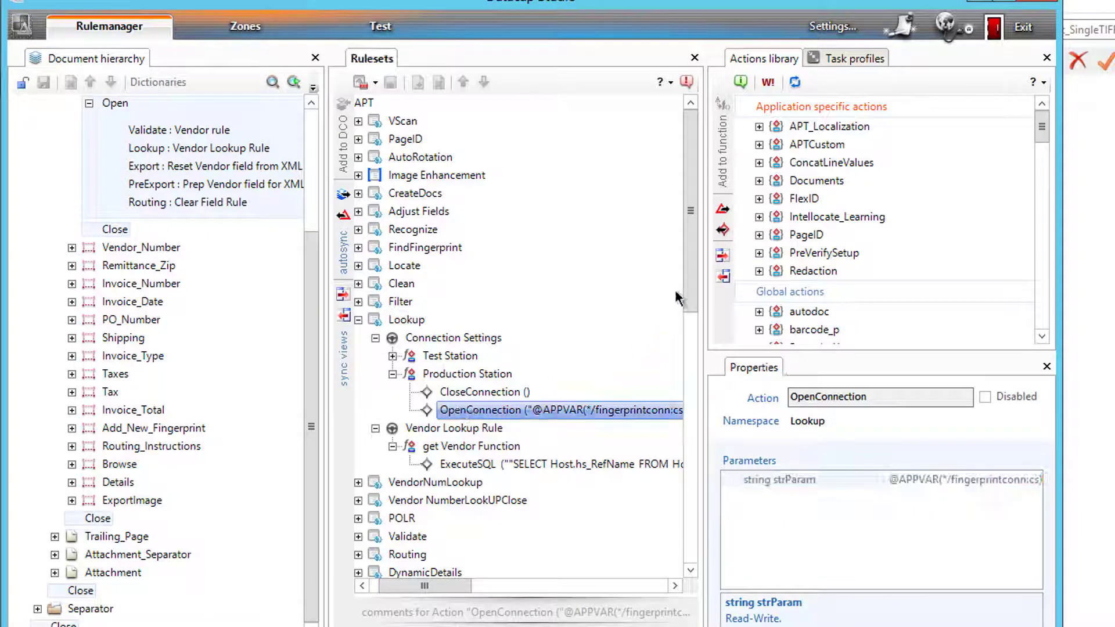
left_click(722, 256)
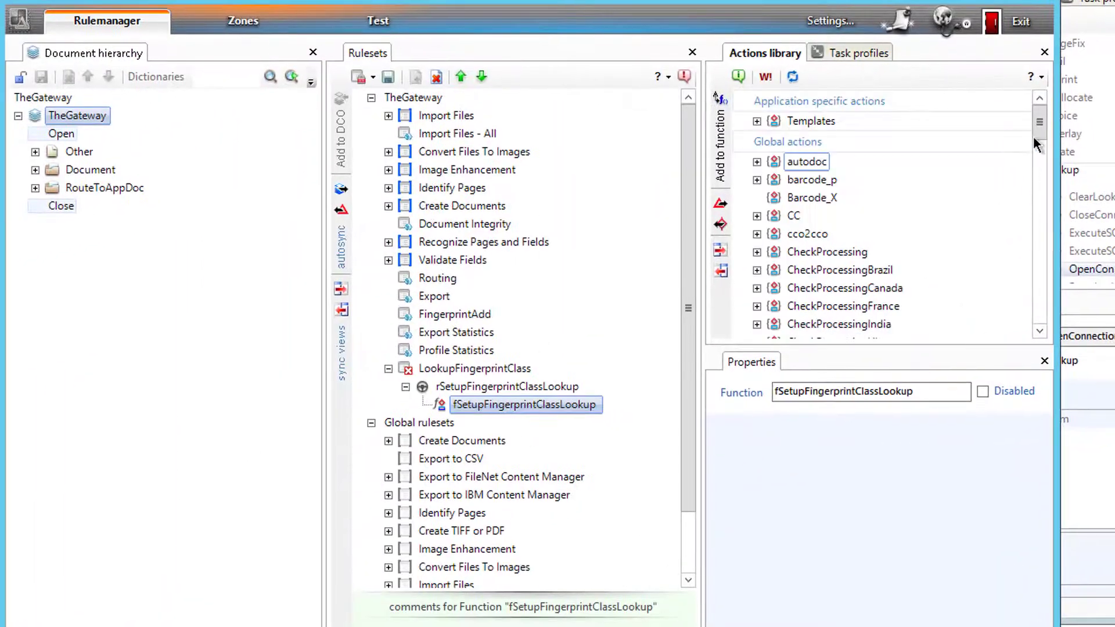
left_click_drag(1033, 136, 877, 257)
- Add the Lookup actions CloseConnection and OpenConnection to fSetupFingerprintClassLookup
left_click(757, 224)
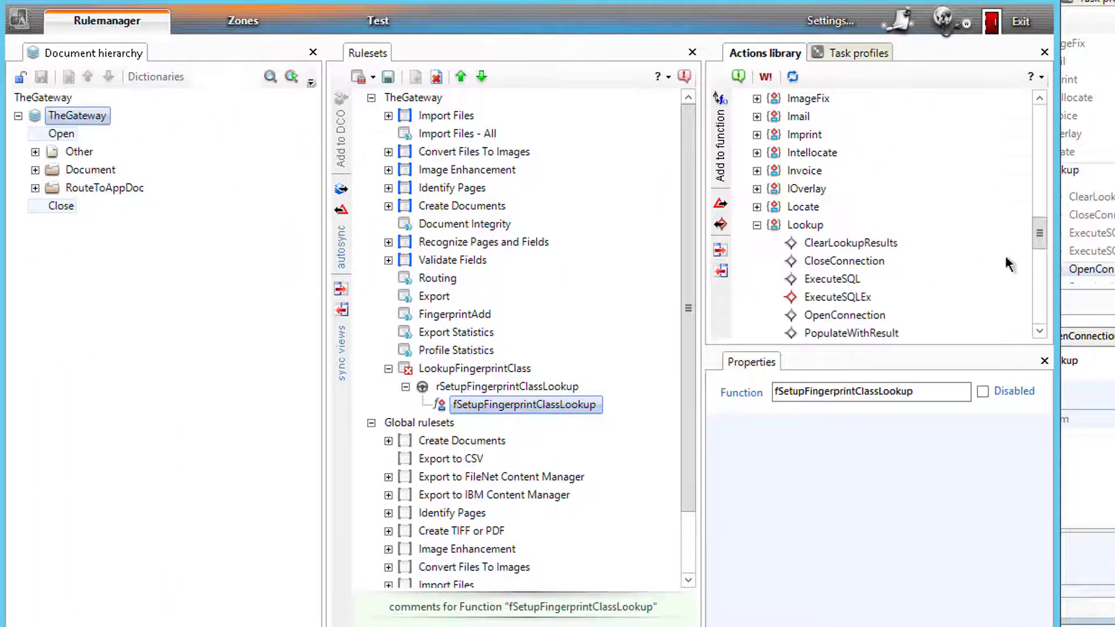
left_click_drag(1040, 228, 903, 218)
left_click(836, 225)
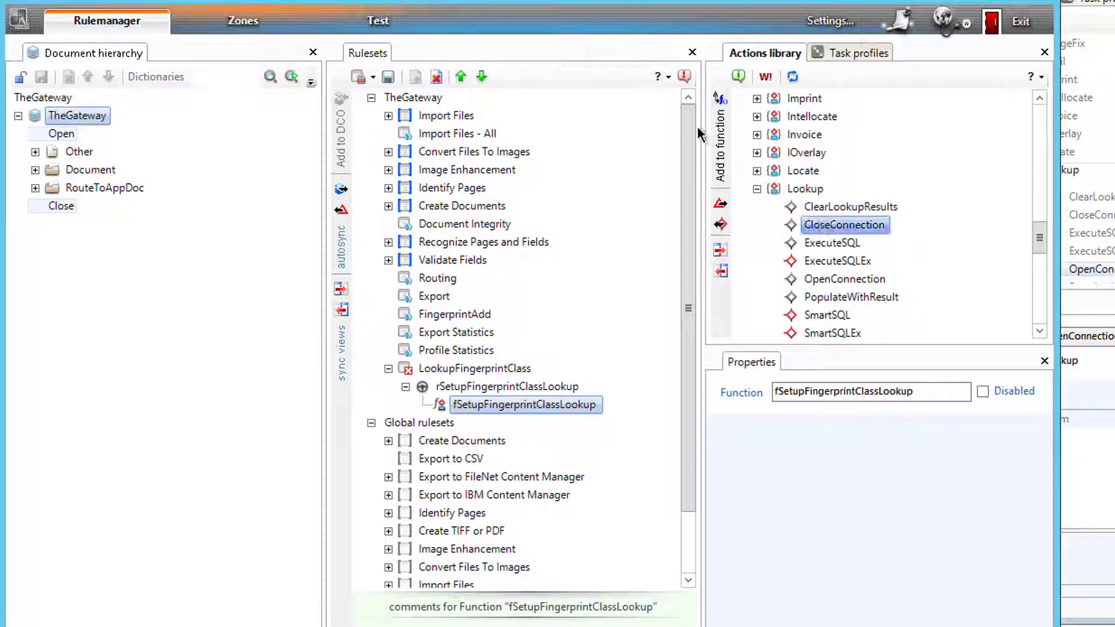
left_click(720, 143)
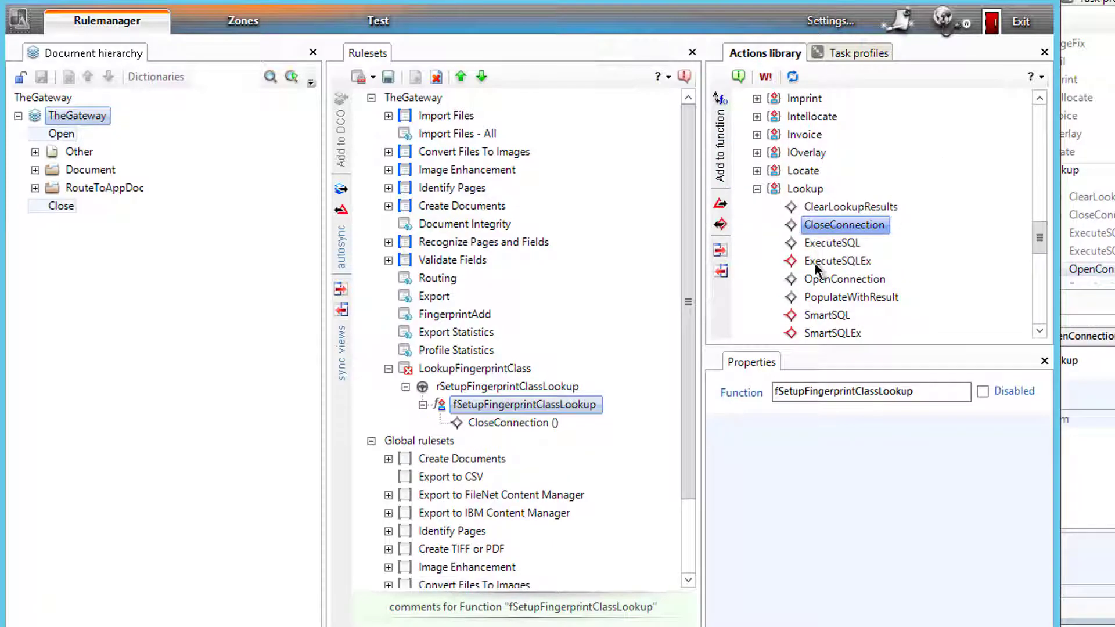
left_click(824, 280)
left_click(720, 142)
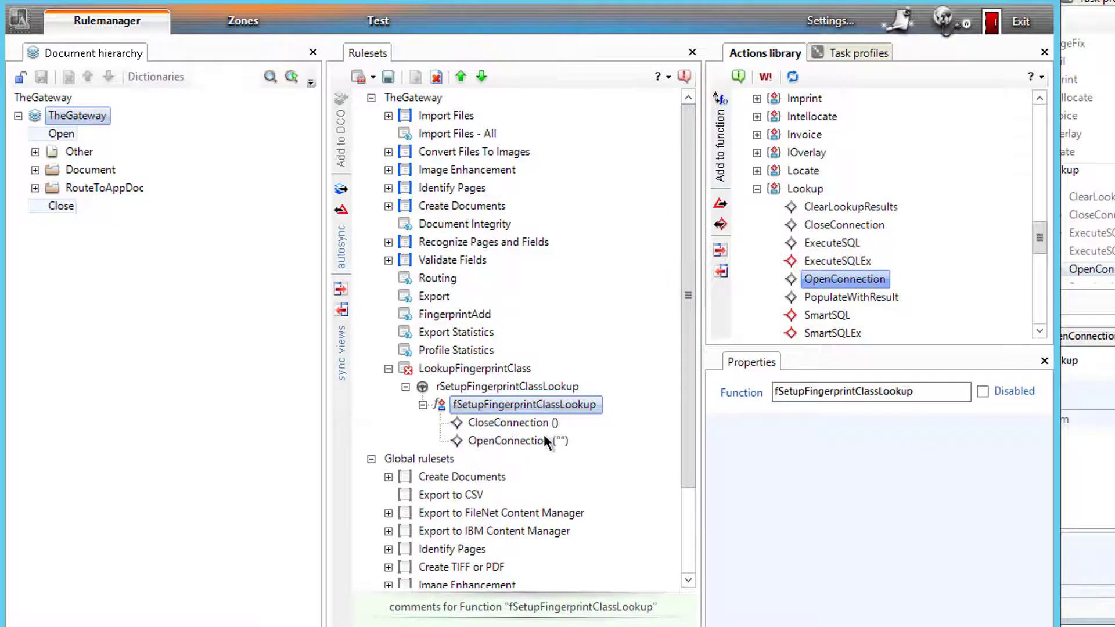
left_click(543, 441)
left_click(938, 471)
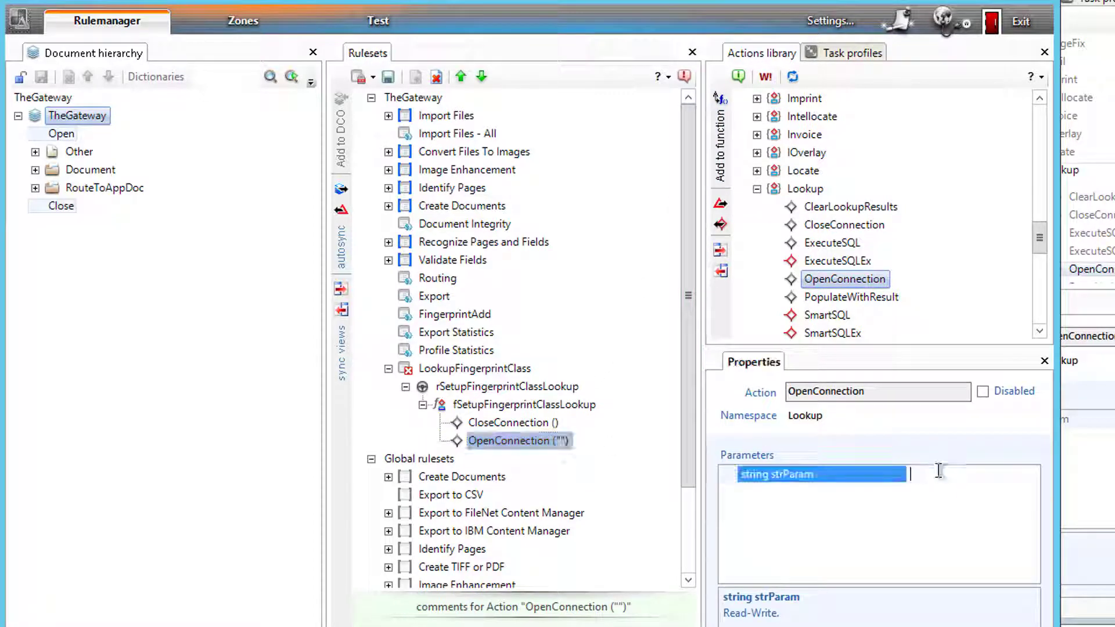
key("ctrl+v")
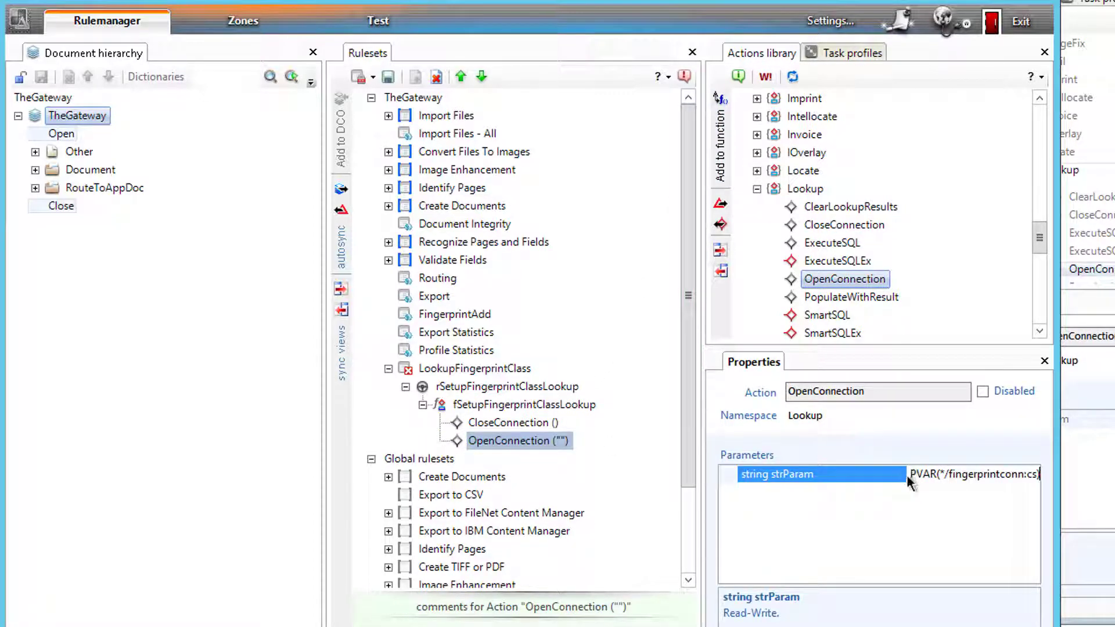
left_click_drag(907, 475, 827, 494)
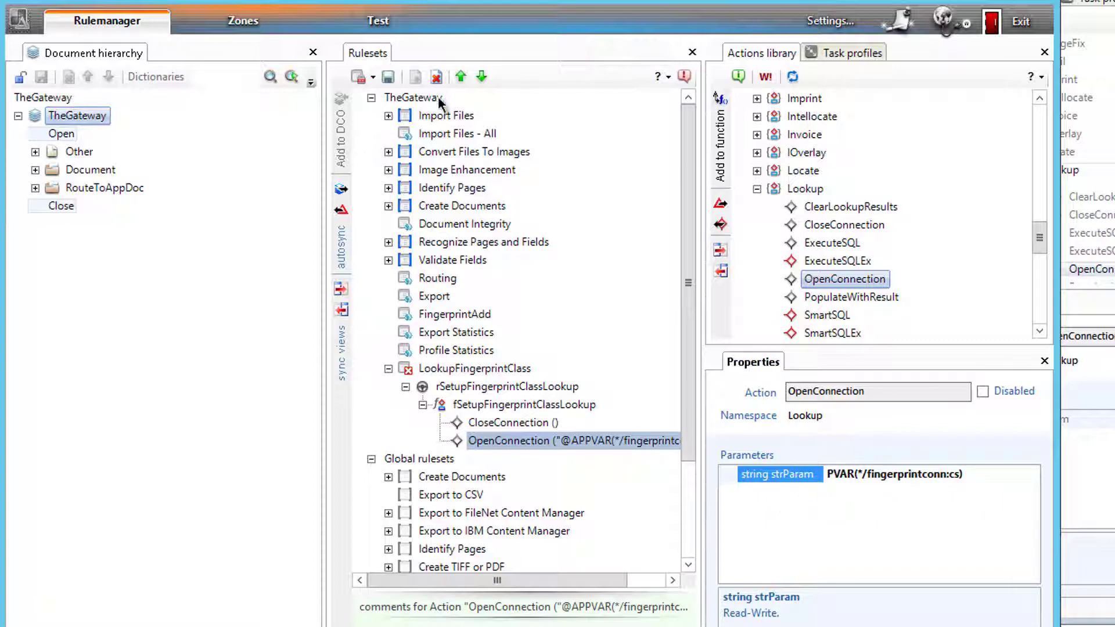
left_click(388, 79)
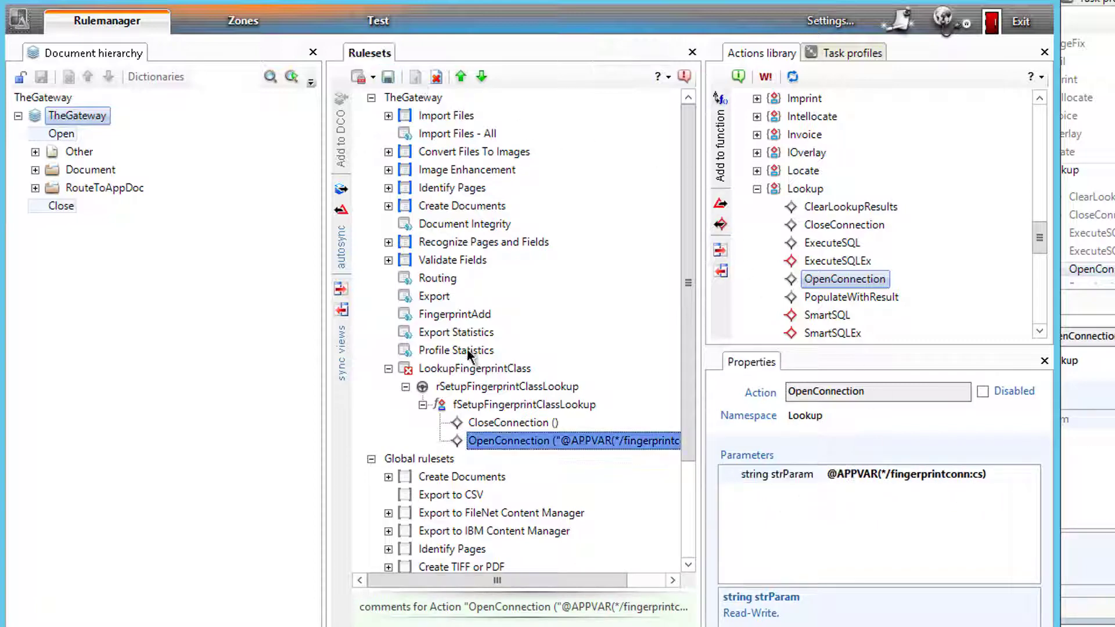
- Add a second rule to the LookupFingerprintClass ruleset
right_click(468, 369)
left_click(444, 386)
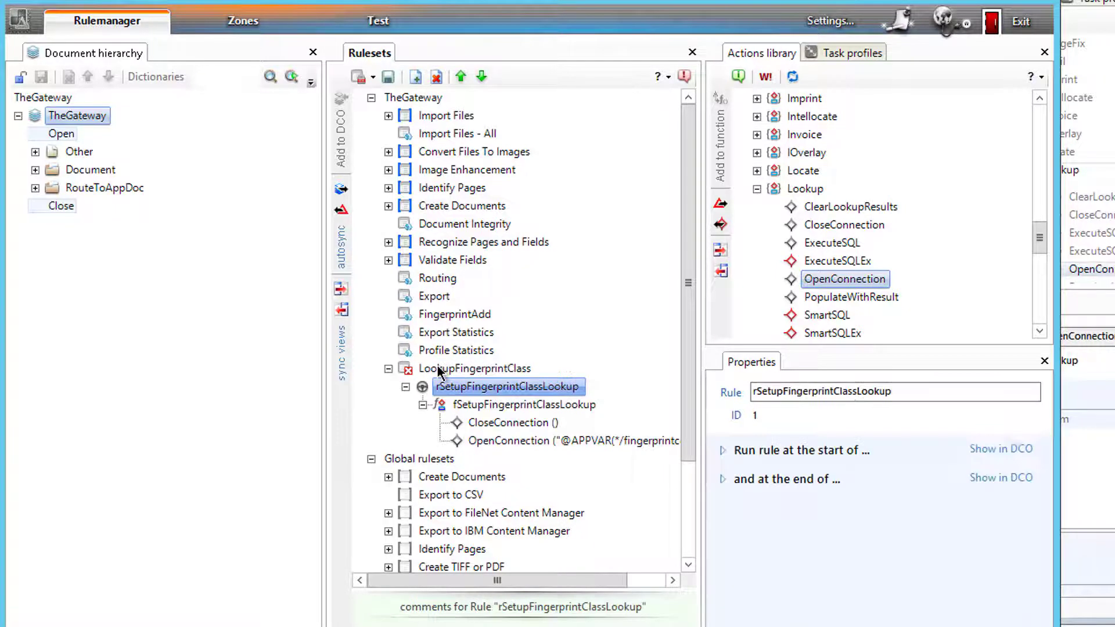
right_click(438, 371)
left_click(468, 405)
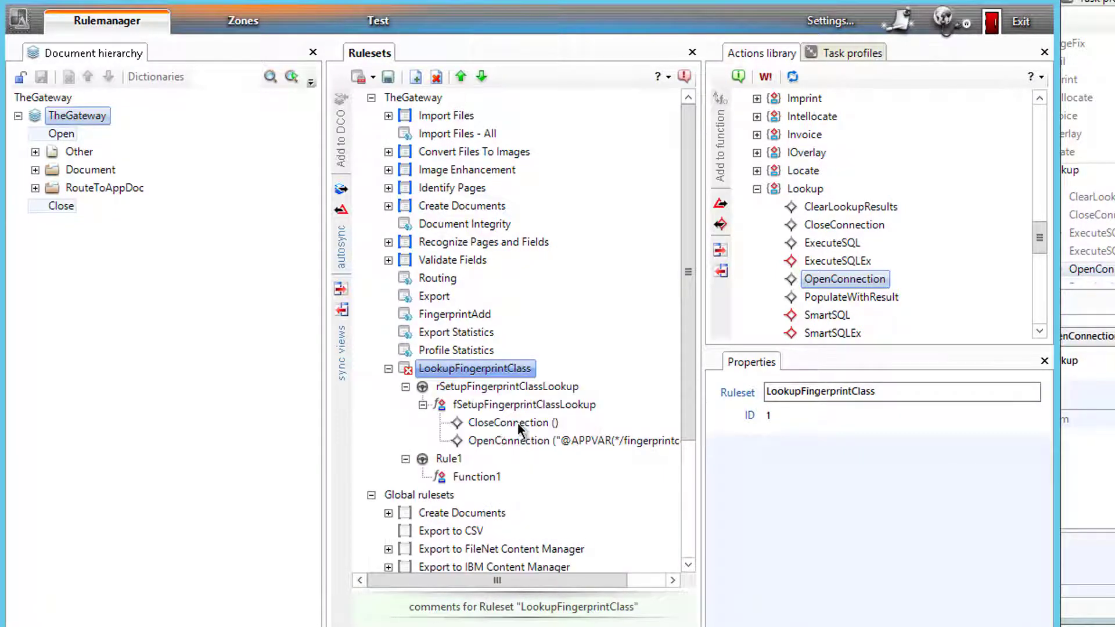
- Rename Rule1 to rGetFingerprintClassFromFPDB
left_click(449, 461)
left_click(449, 461)
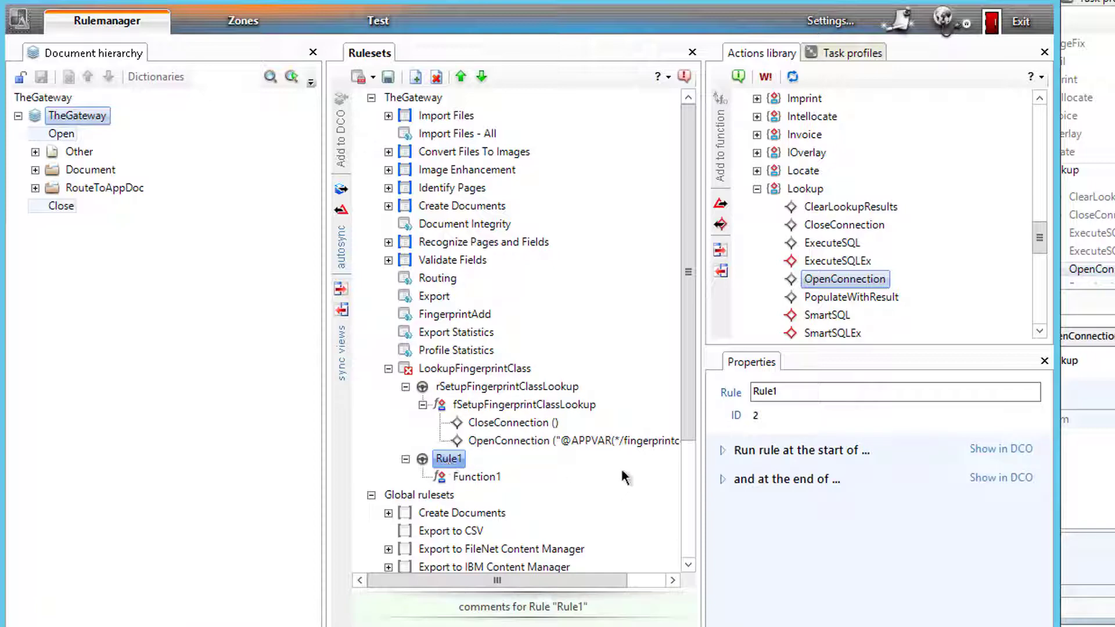
type("r")
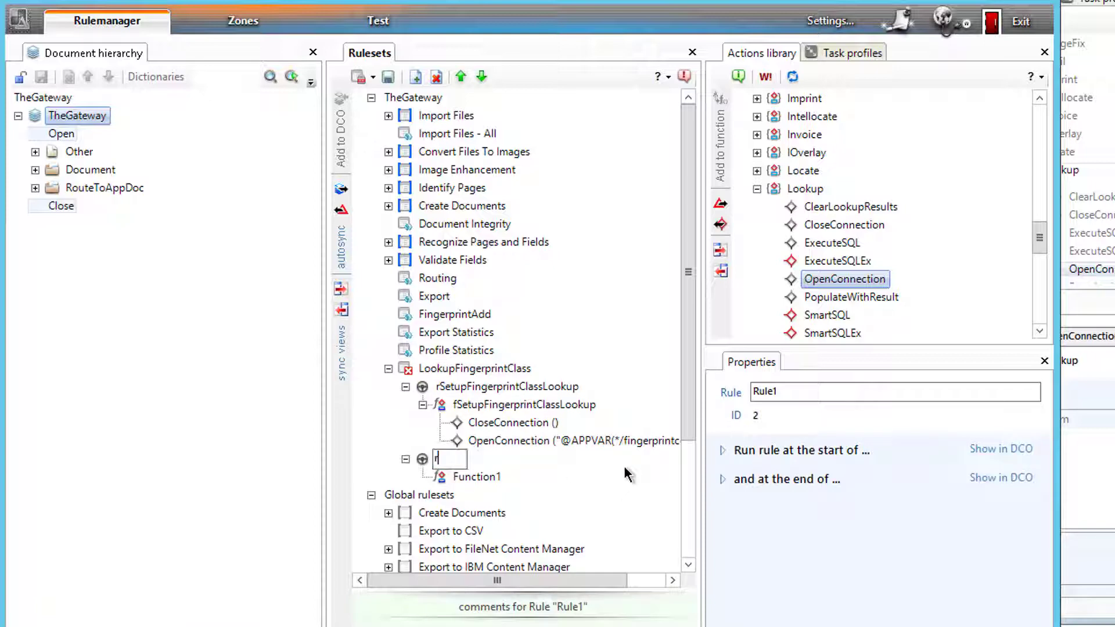
type("GetFingerprintClass")
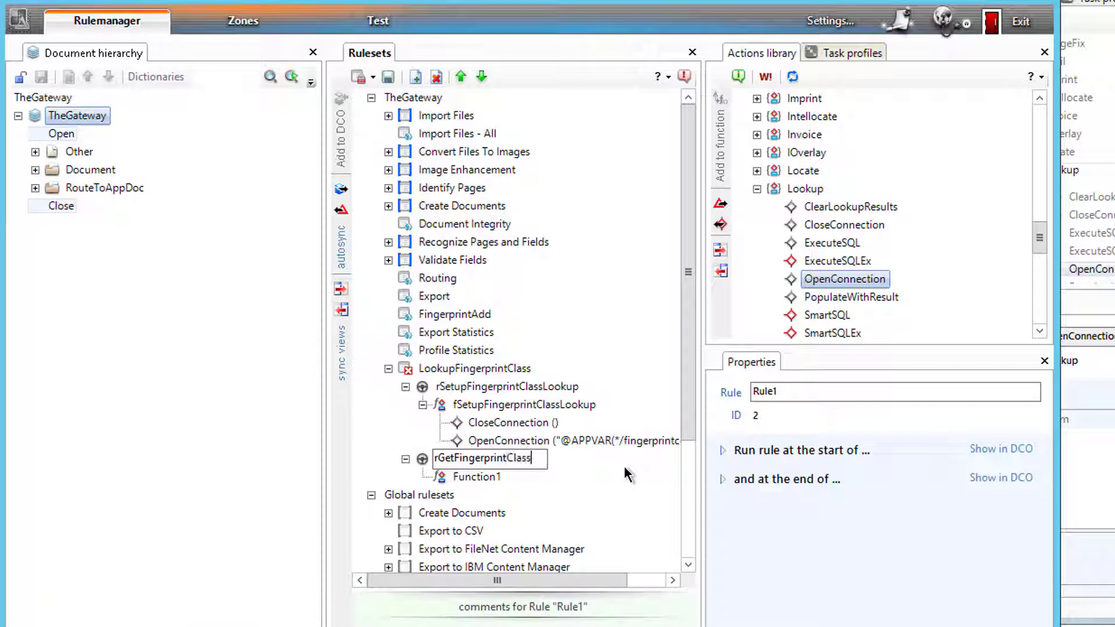
type("FromFPDB")
key("Return")
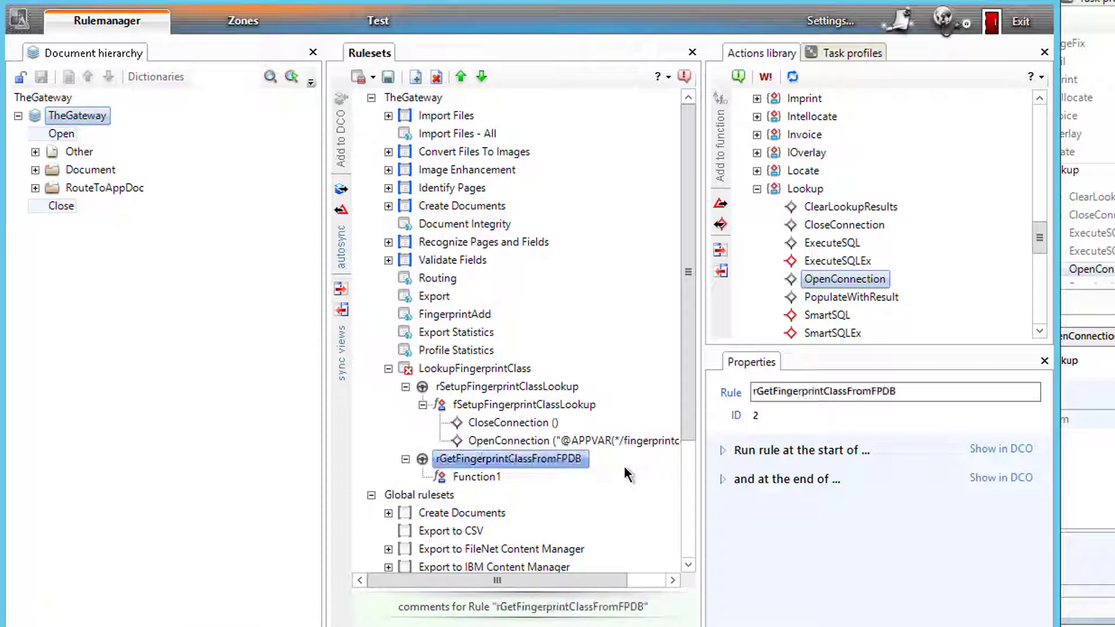
- Rename the rule's Function1 to fGetFingerprintClassFromFPDB
left_click(468, 477)
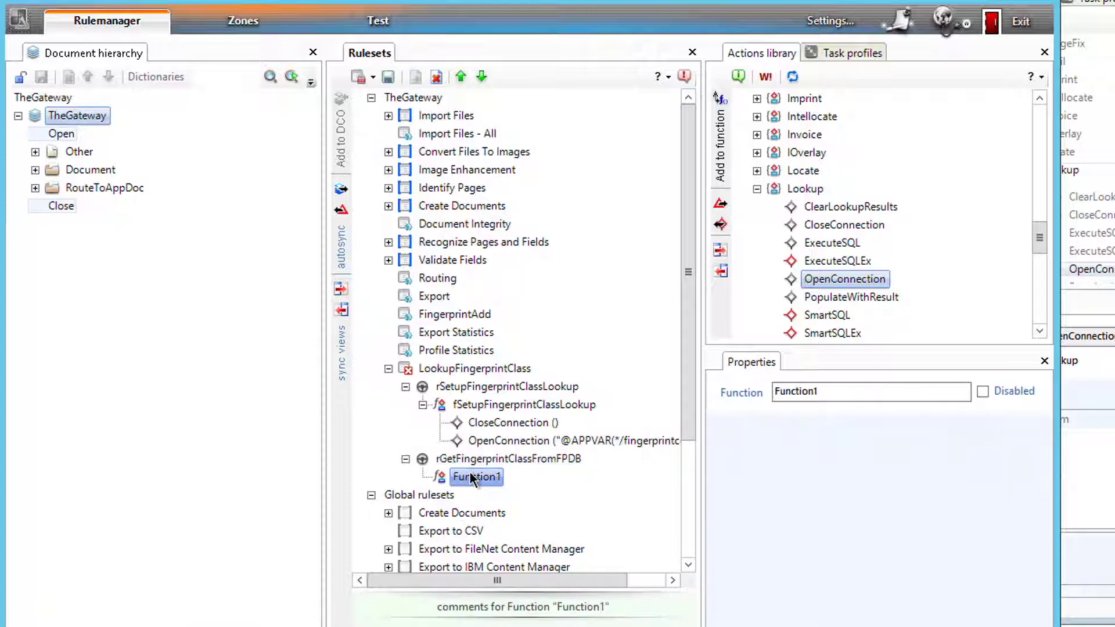
left_click(470, 477)
type("fGet")
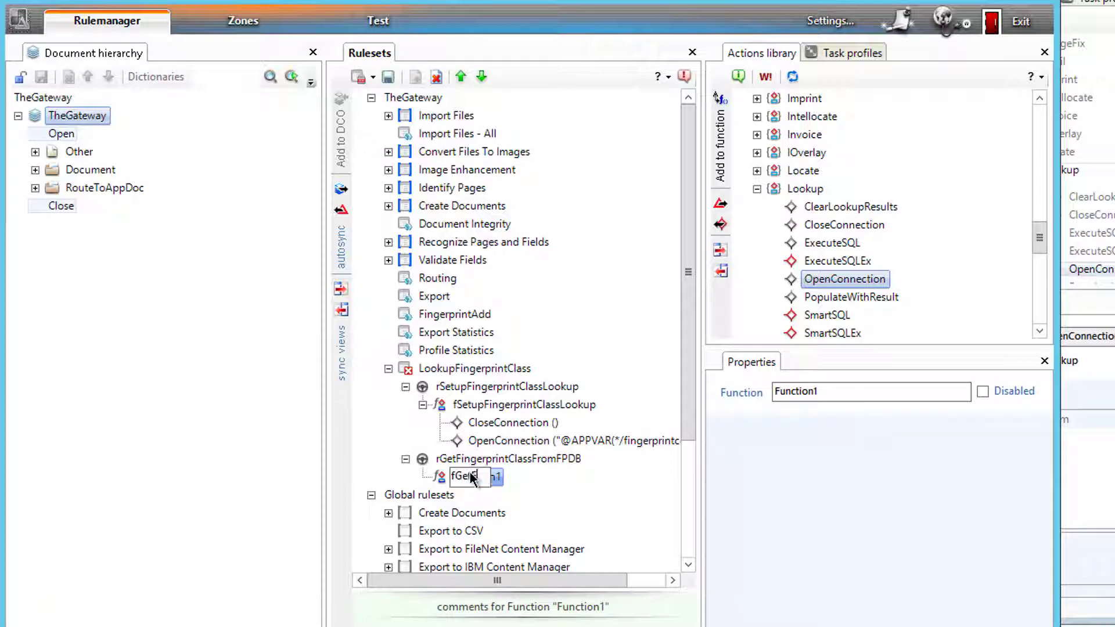
type("FingerprintClassF")
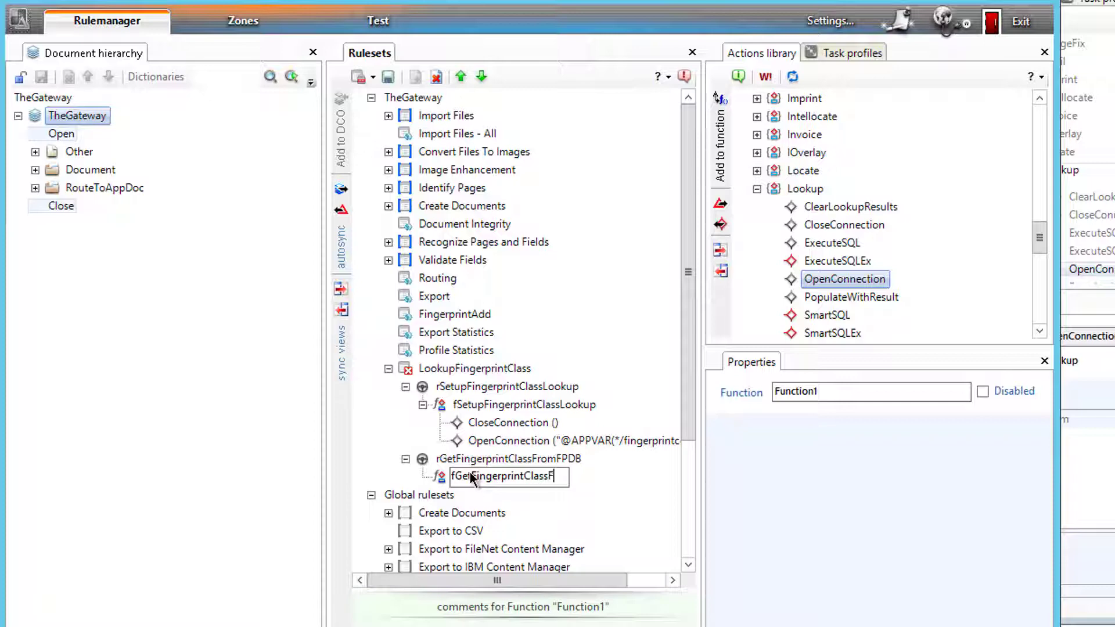
type("romFPDB")
key("Return")
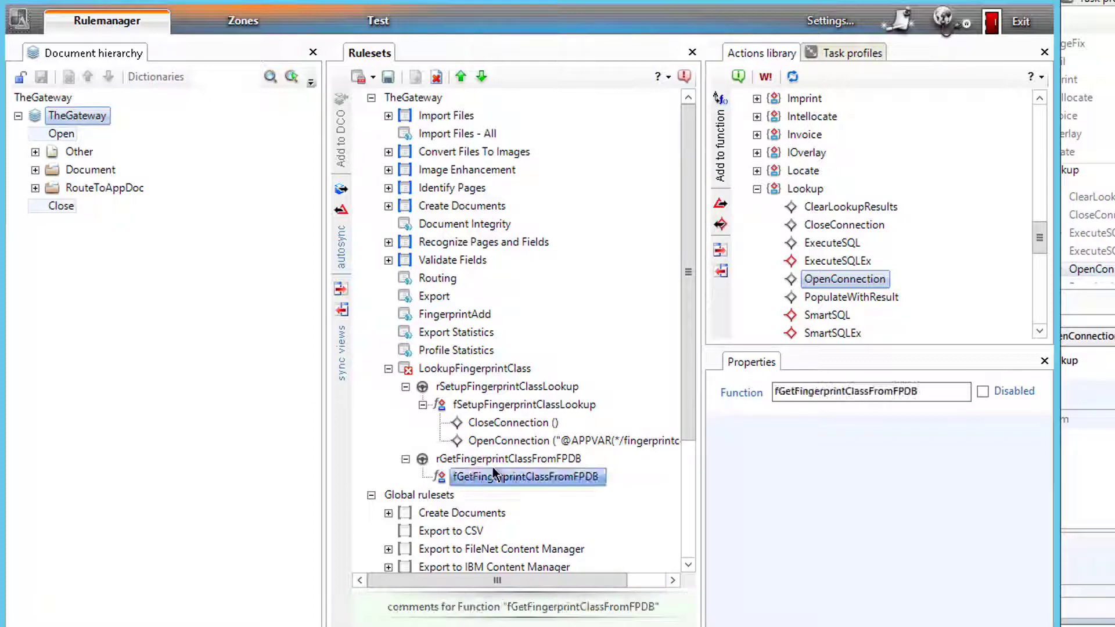
left_click(832, 242)
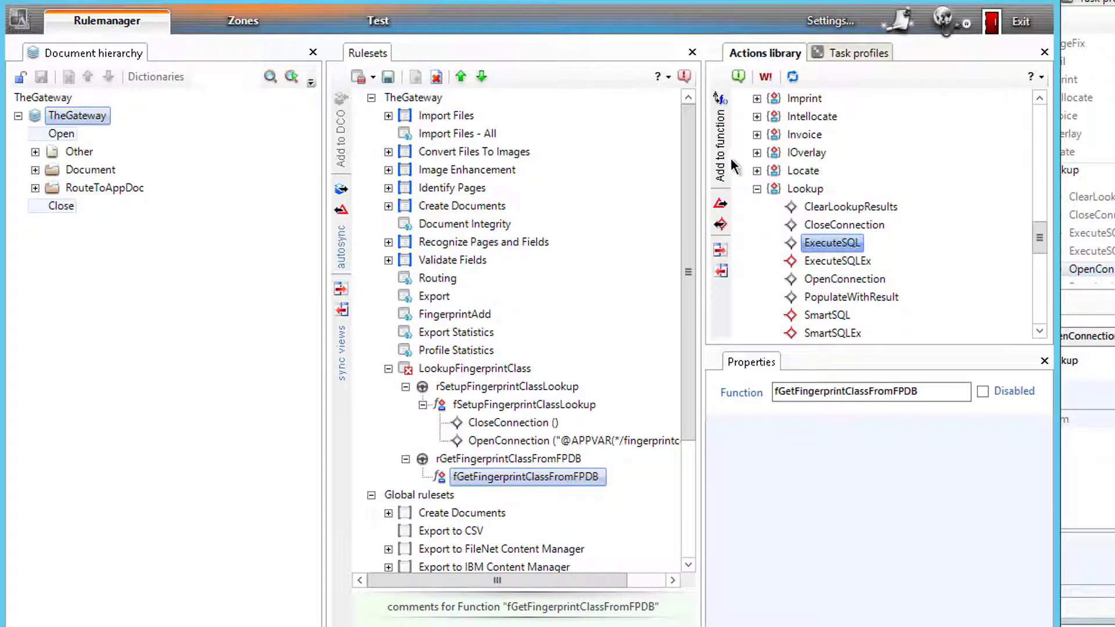
- Add ExecuteSQL and paste in the SQL query copied from the APT vendor lookup's sStringIn
left_click(717, 174)
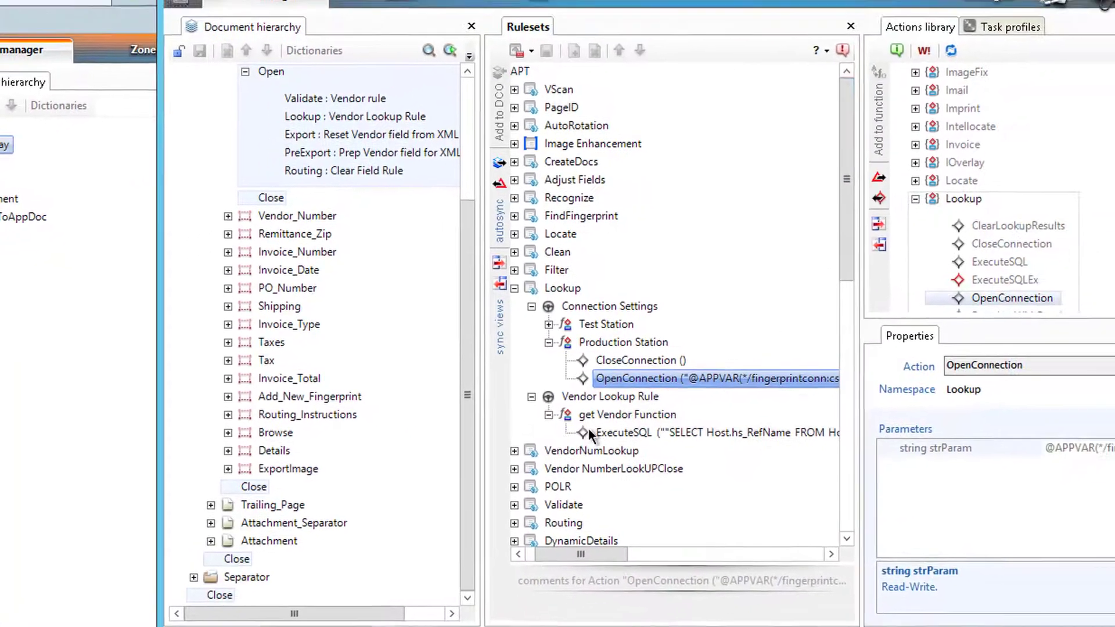
left_click(441, 485)
left_click(887, 498)
left_click_drag(888, 498, 1039, 499)
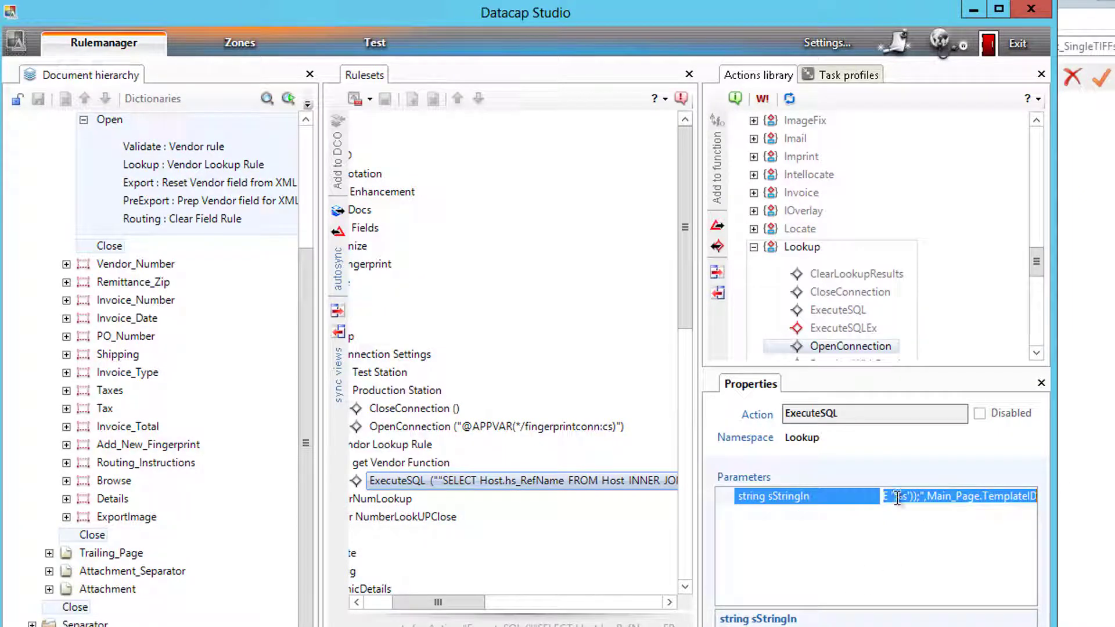
left_click_drag(899, 498, 795, 500)
left_click_drag(887, 498, 1059, 512)
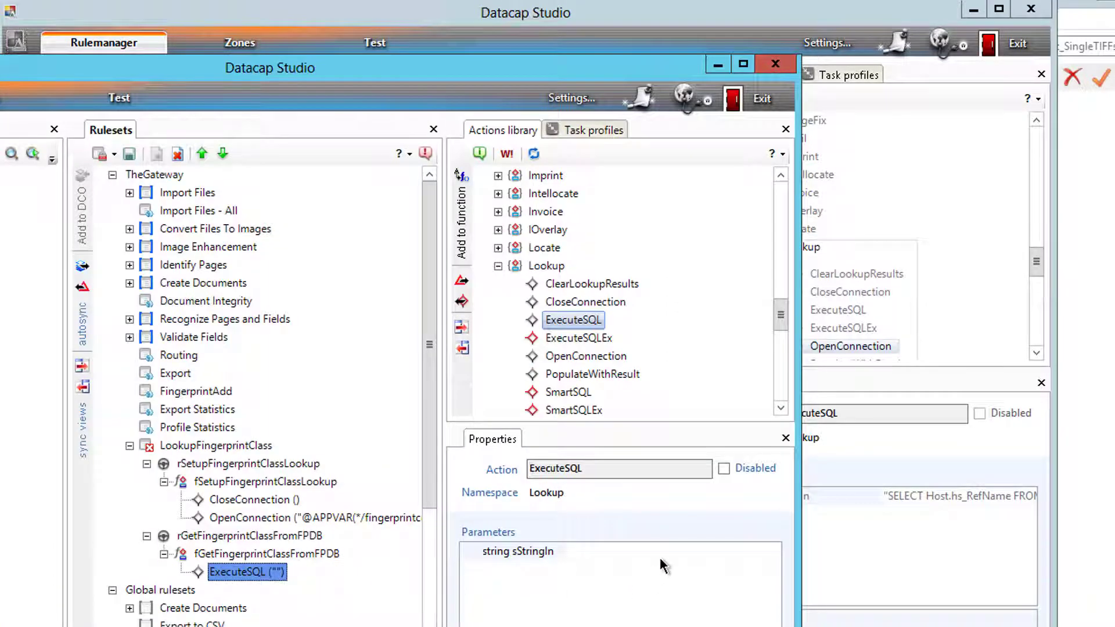
left_click(635, 553)
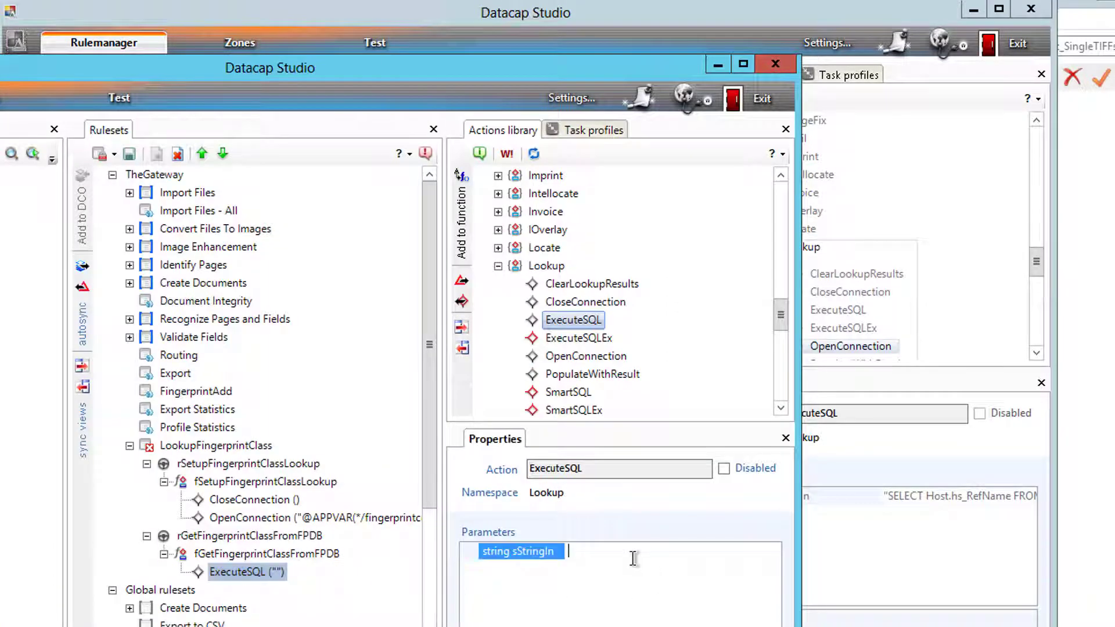
key("ctrl+v")
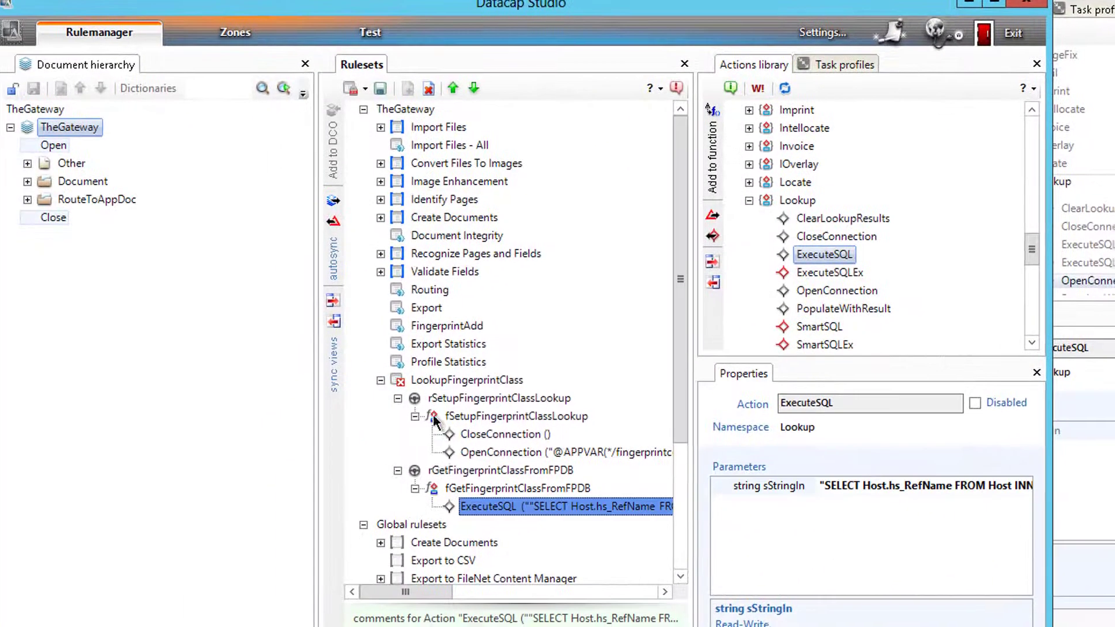
- Attach rGetFingerprintClassFromFPDB to the AppName field under RouteToAppDoc > RouteToAppPage
left_click(287, 535)
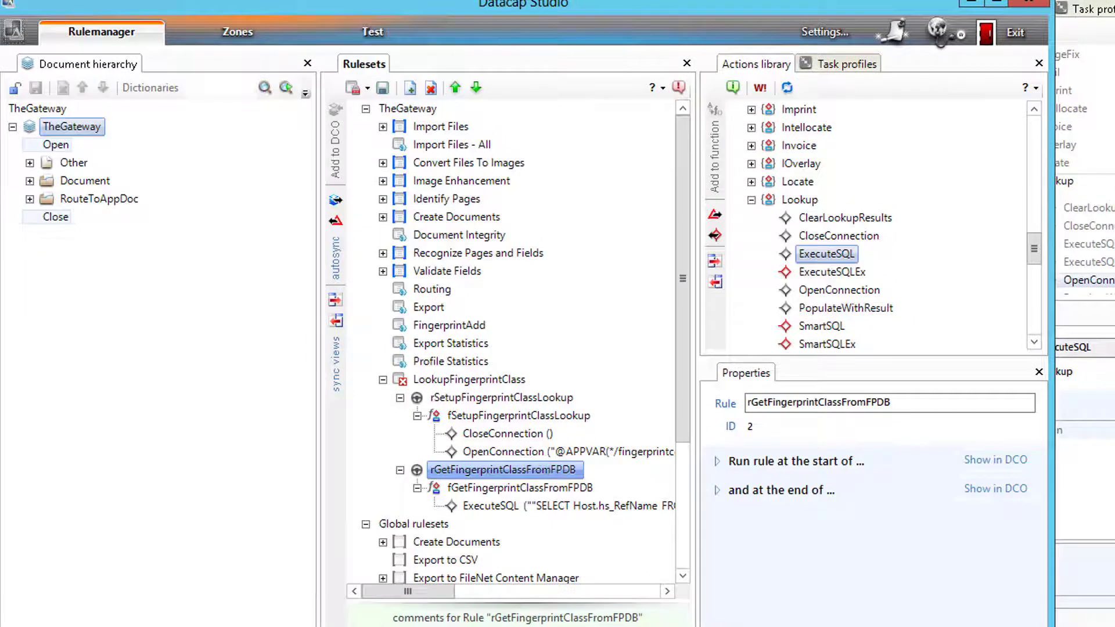
left_click(29, 199)
left_click(47, 235)
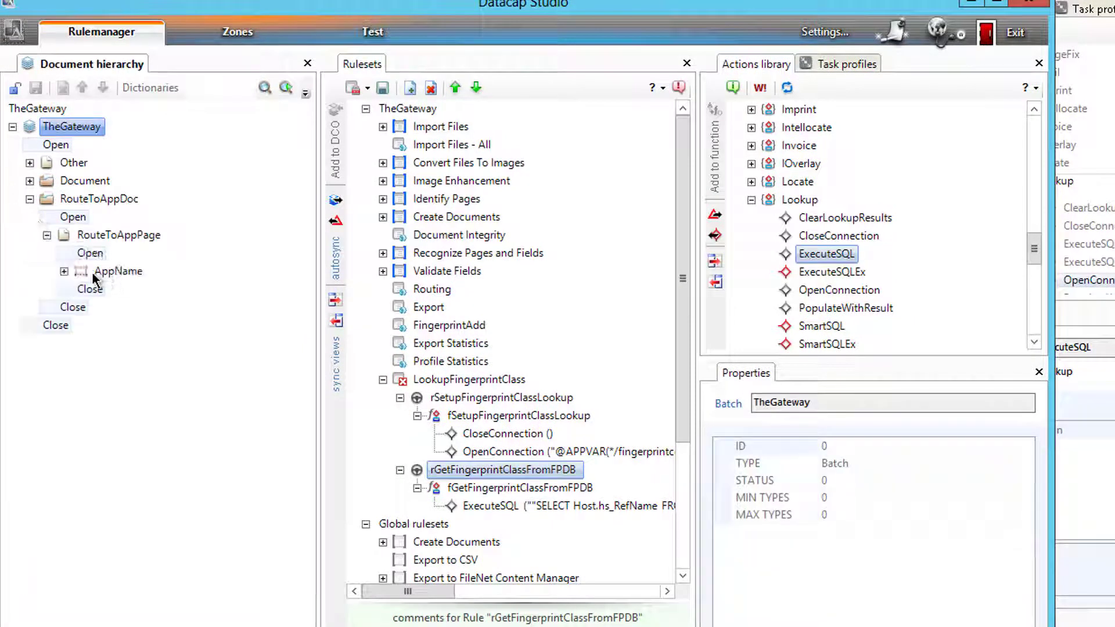
left_click(64, 271)
left_click(113, 271)
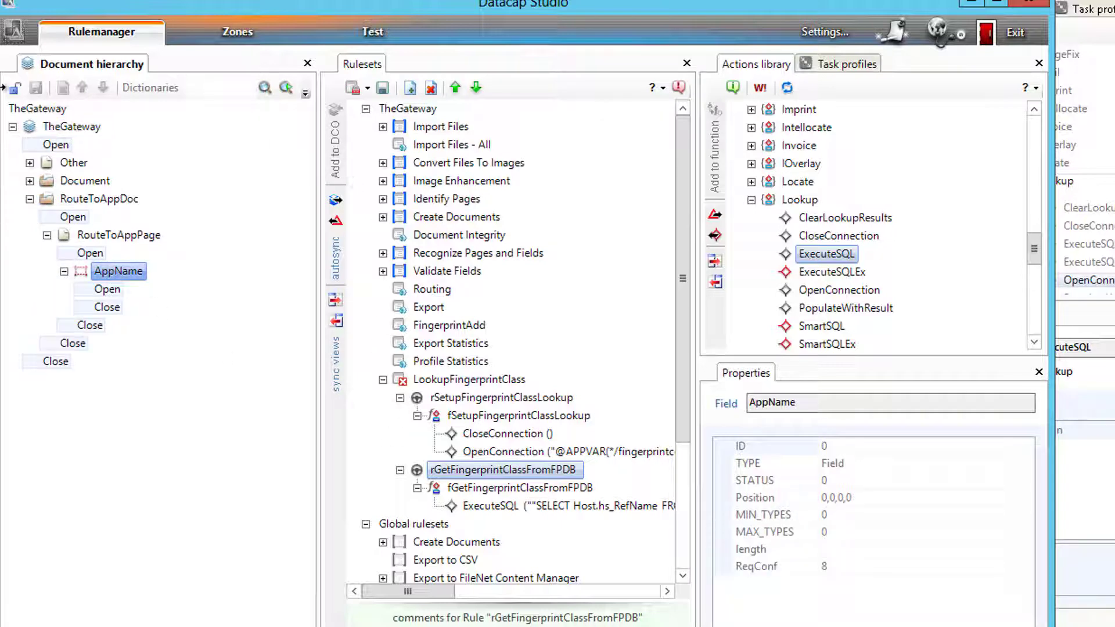
left_click(15, 88)
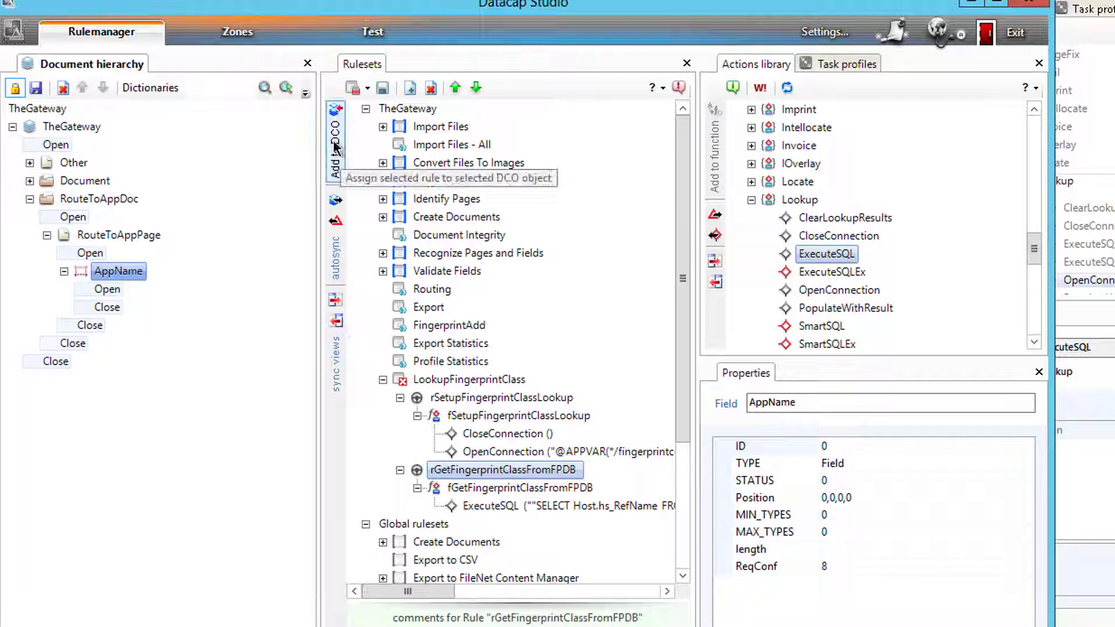
left_click(335, 147)
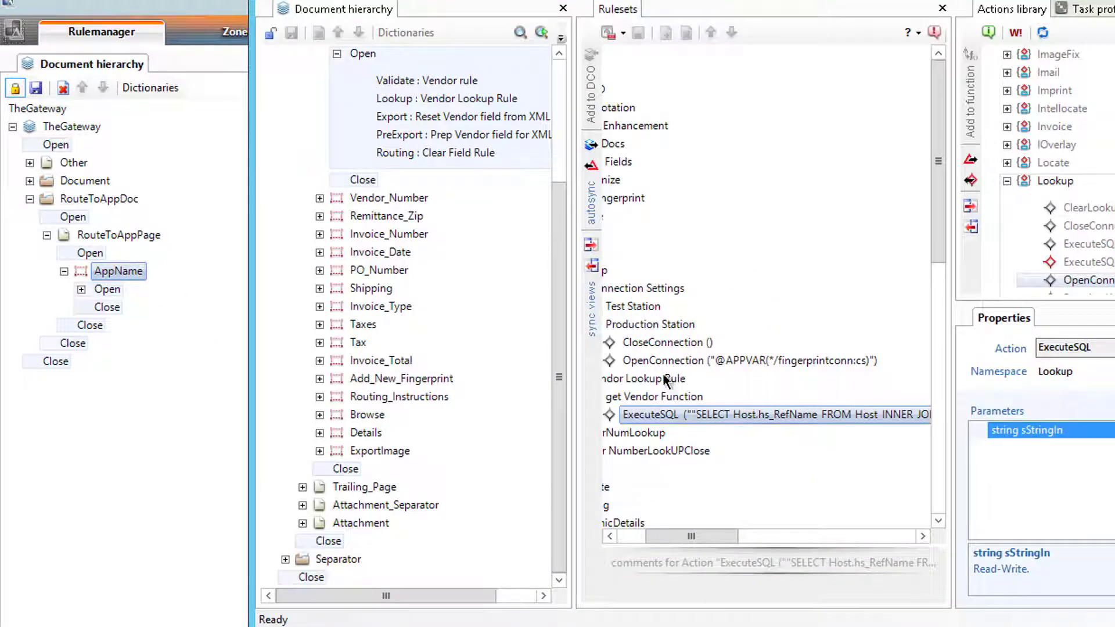
- Sync the APT hierarchy to show where the Connection Settings rule is attached
left_click_drag(667, 535, 641, 535)
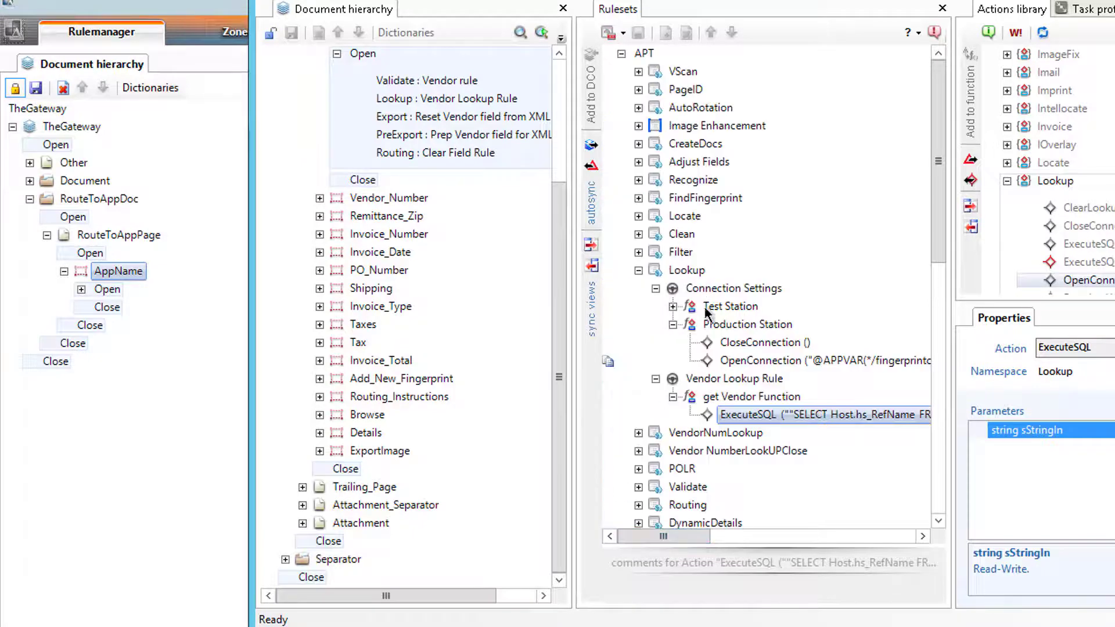
left_click(677, 288)
left_click(592, 265)
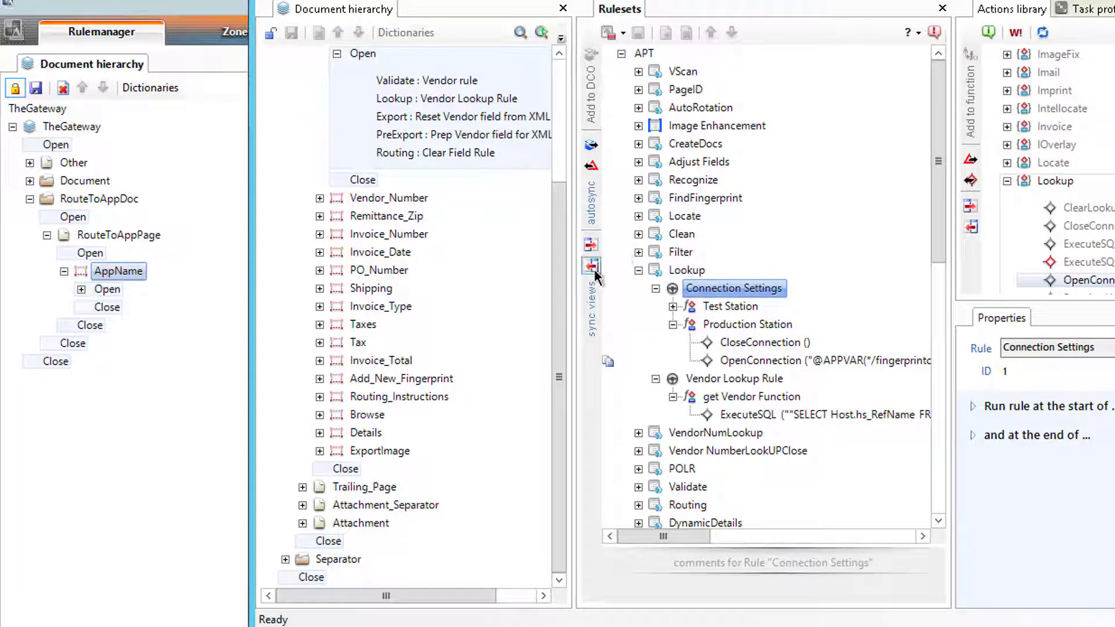
scroll(559, 134, "up", 2)
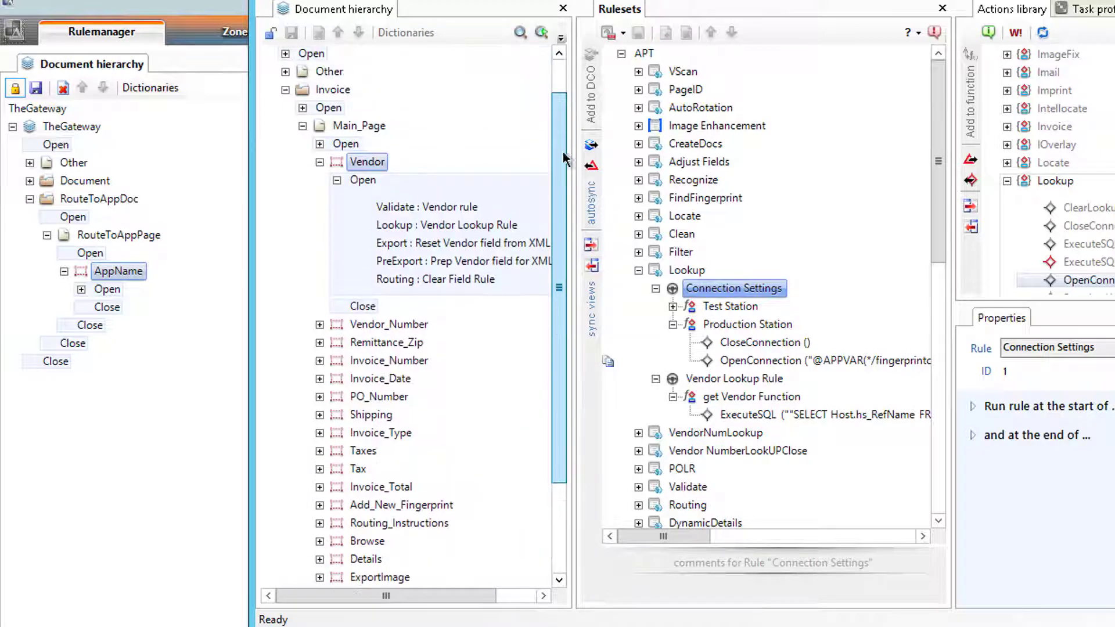
left_click(592, 265)
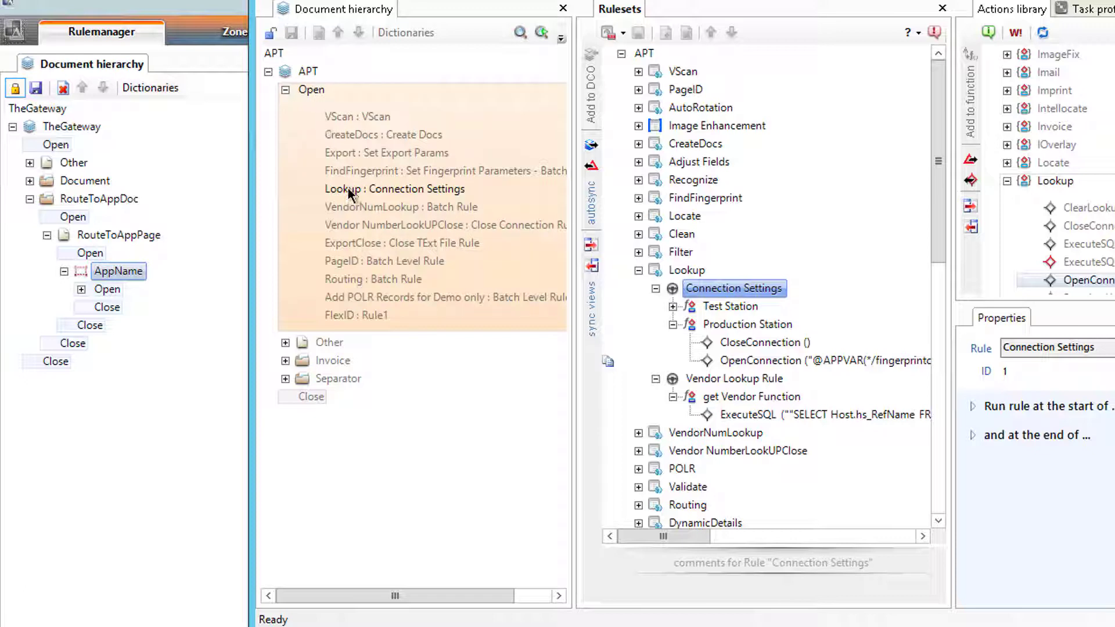
- Attach the lookup rule to TheGateway's batch-level Open and expand Open to verify it
left_click(78, 149)
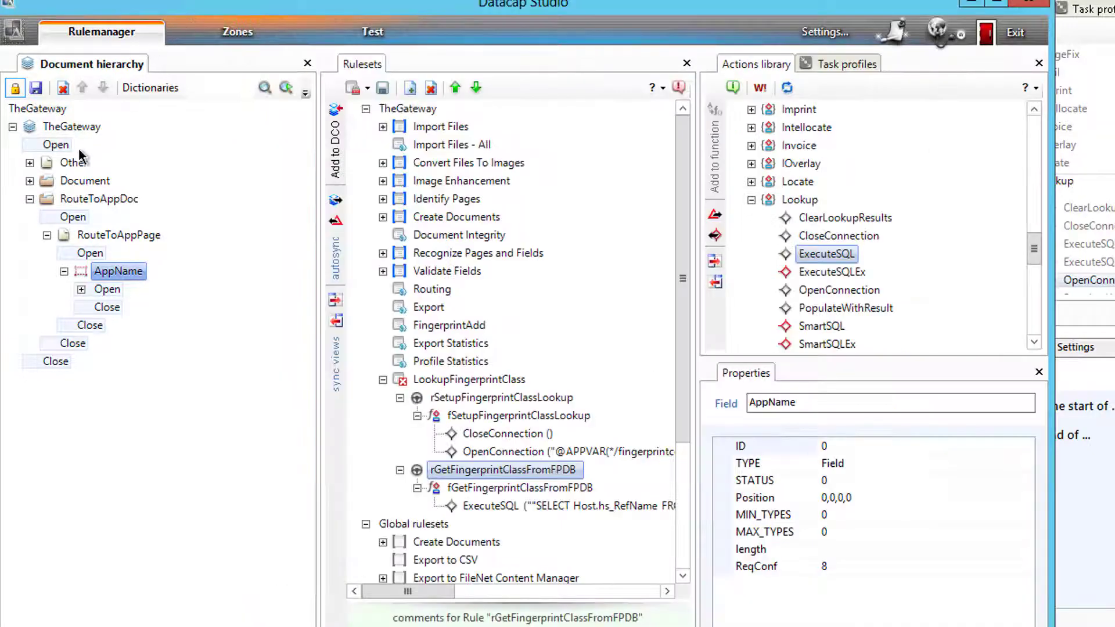
left_click(42, 146)
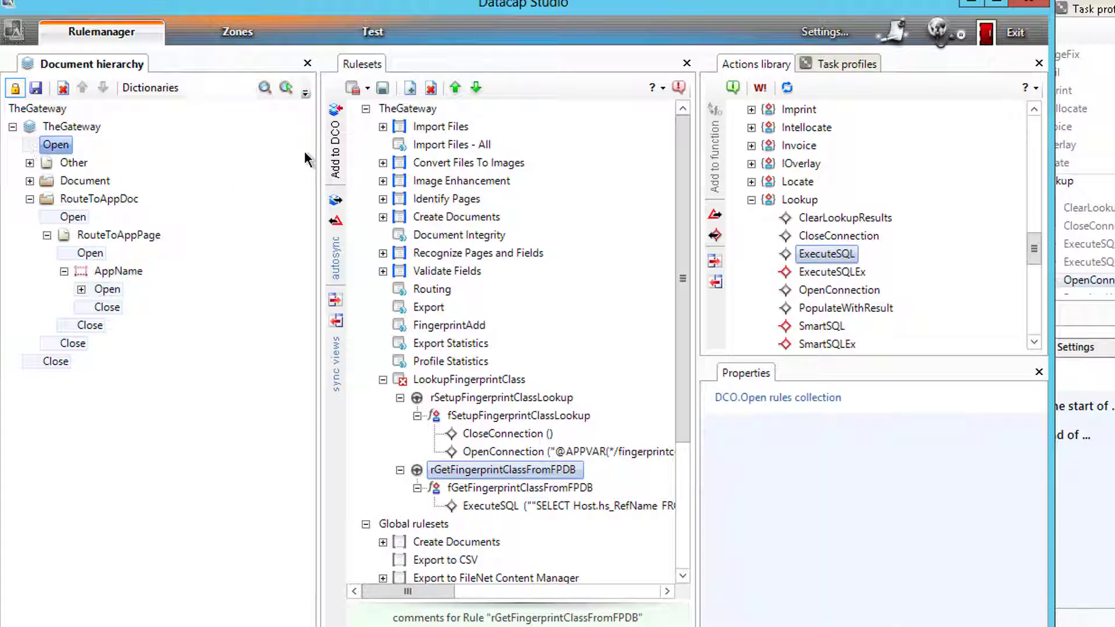
left_click(334, 152)
left_click(30, 145)
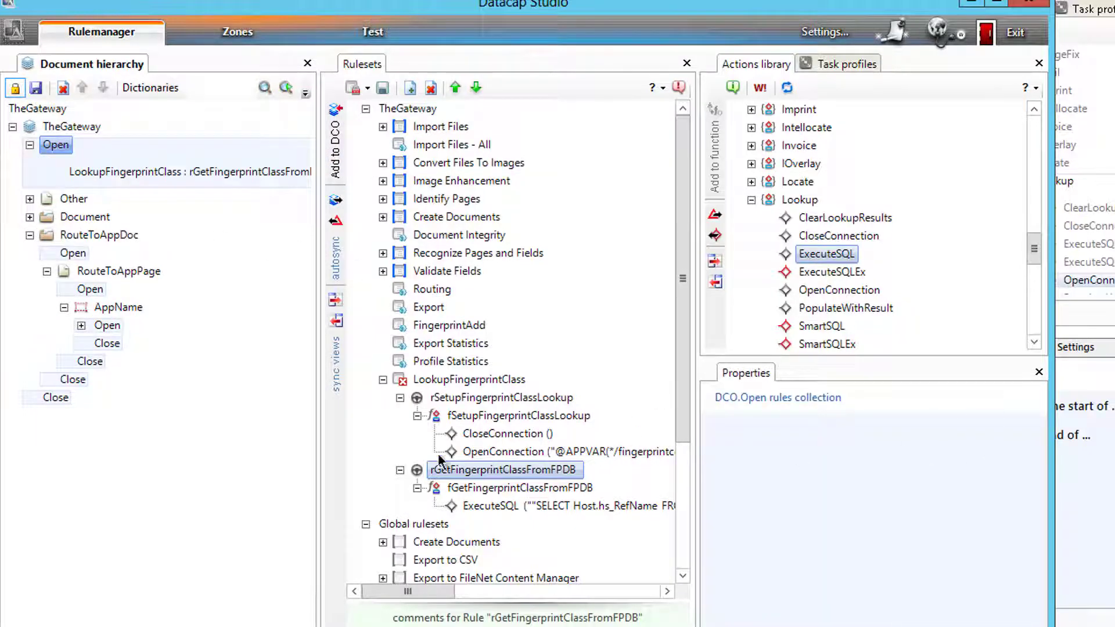
left_click(436, 399)
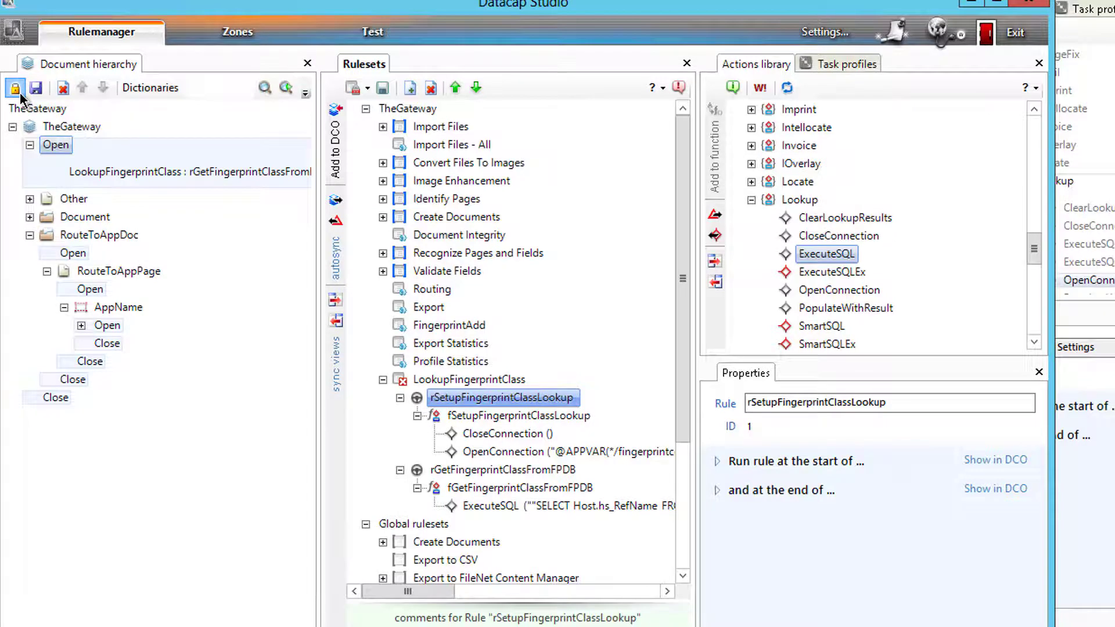
- Review the APT project's Batch Profiler task profile and its Lookup ruleset
left_click(853, 64)
left_click(732, 126)
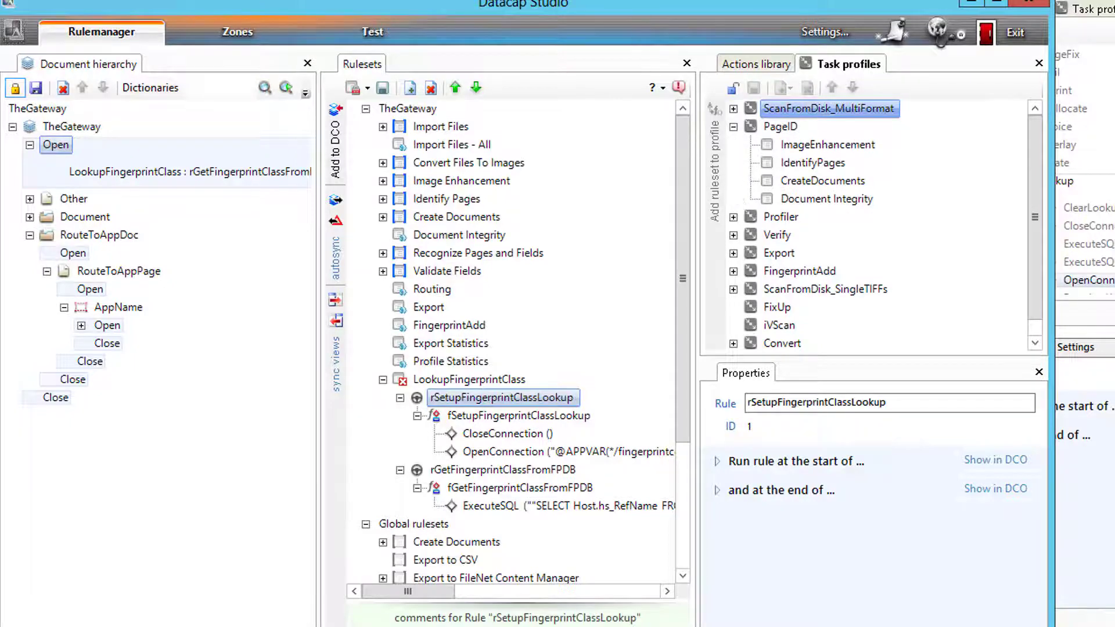
key("alt+Tab")
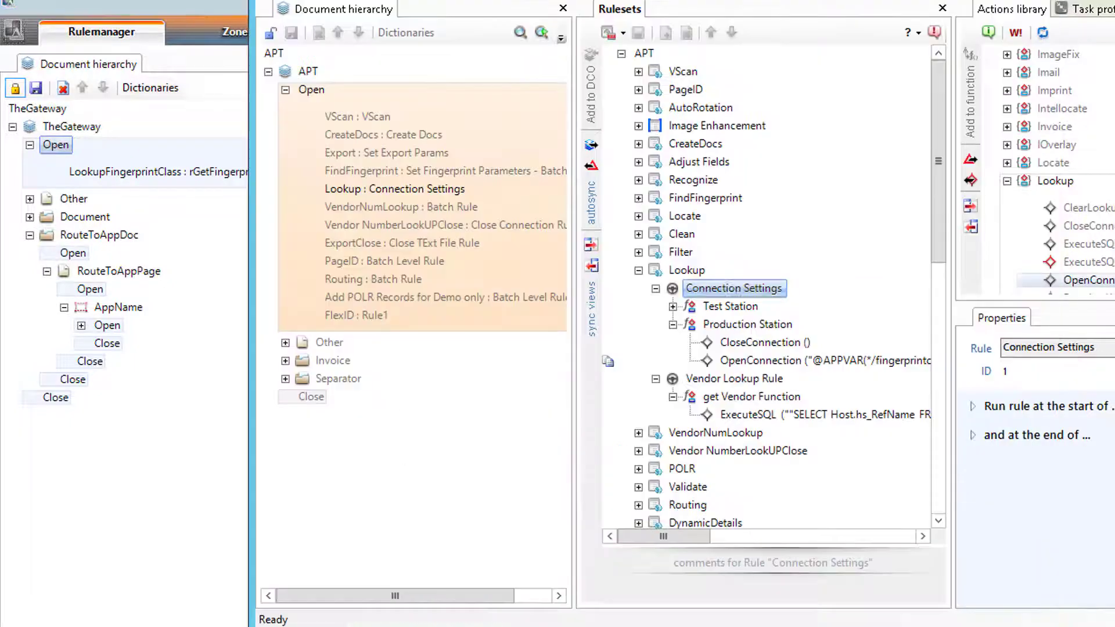
left_click(268, 71)
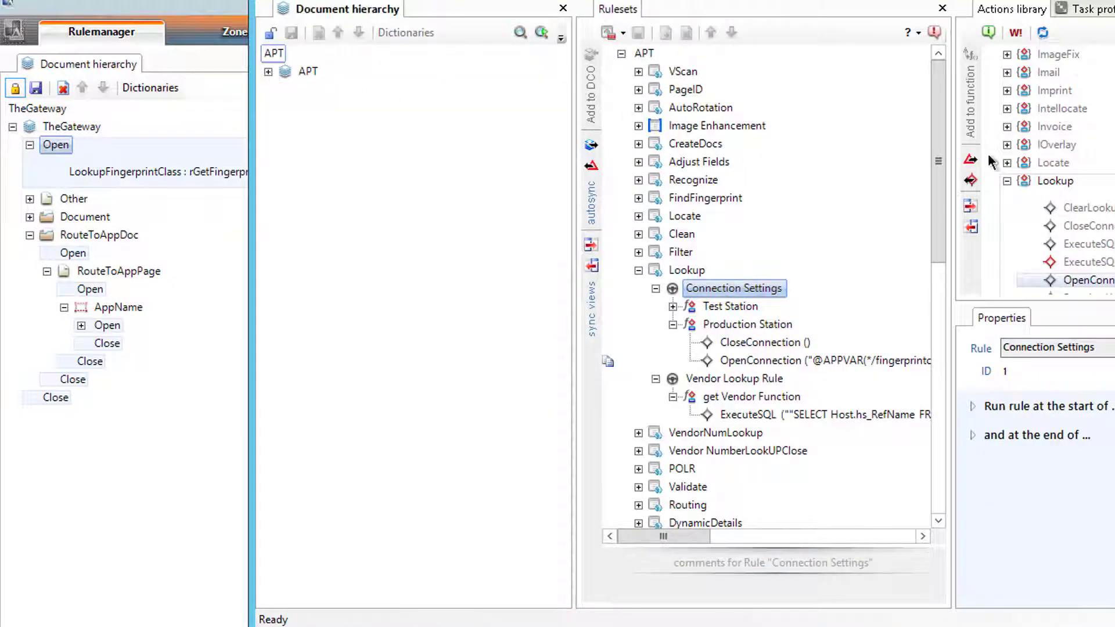
left_click(1069, 9)
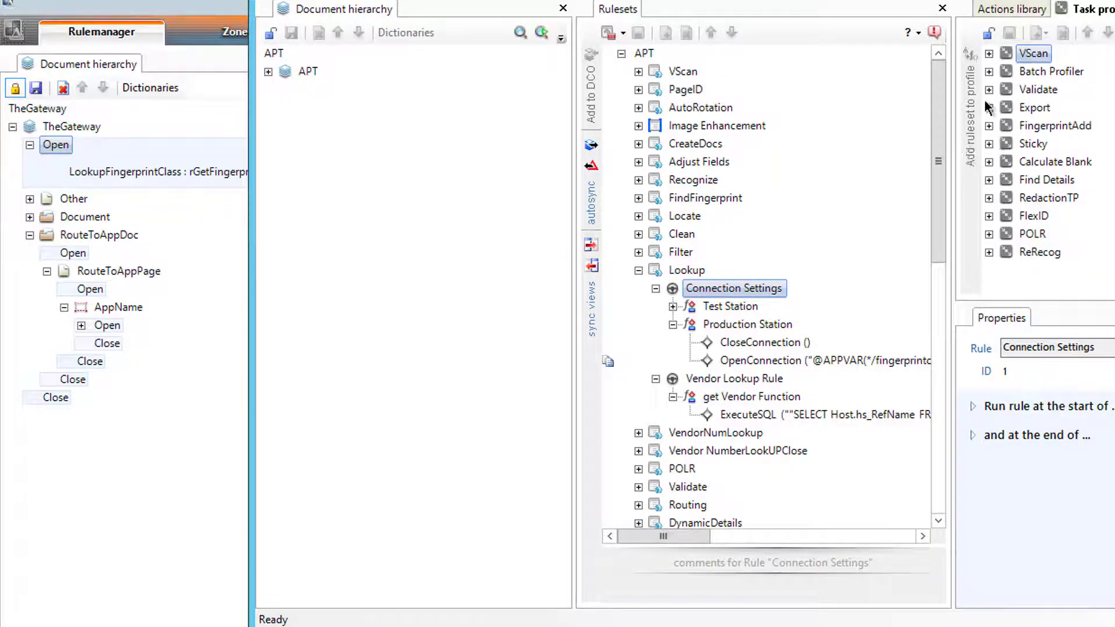
left_click(988, 71)
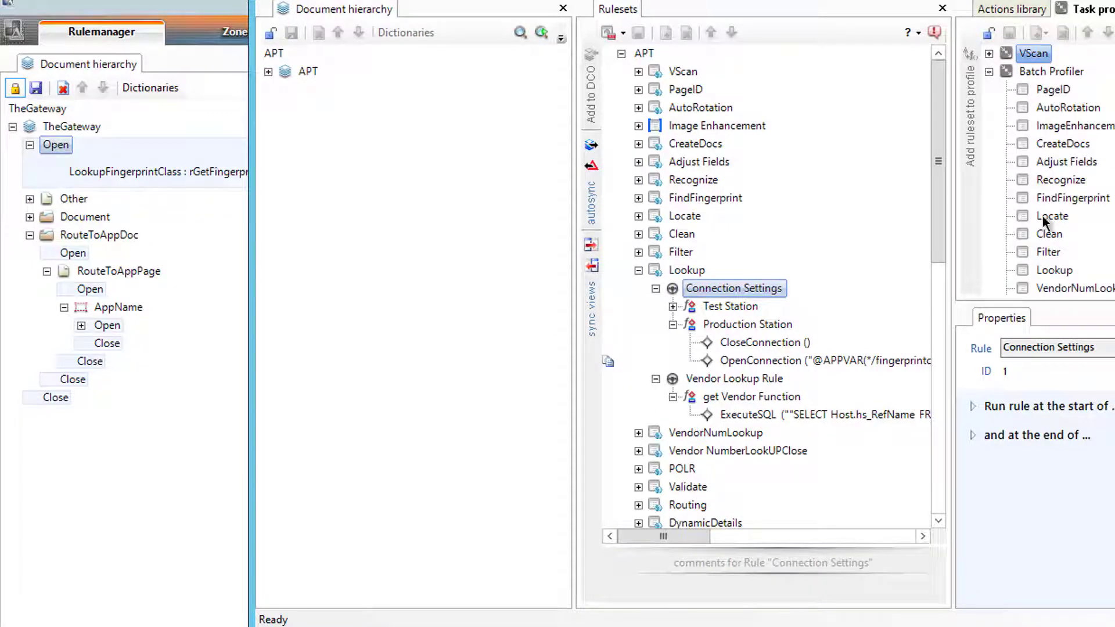
left_click(1044, 270)
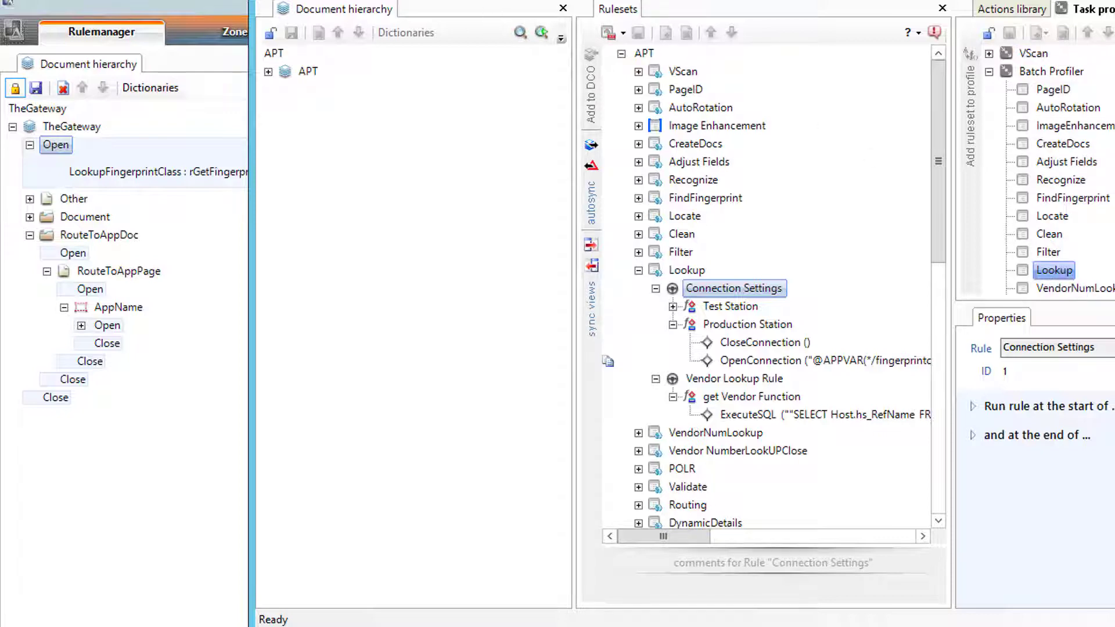
left_click_drag(696, 0, 682, 0)
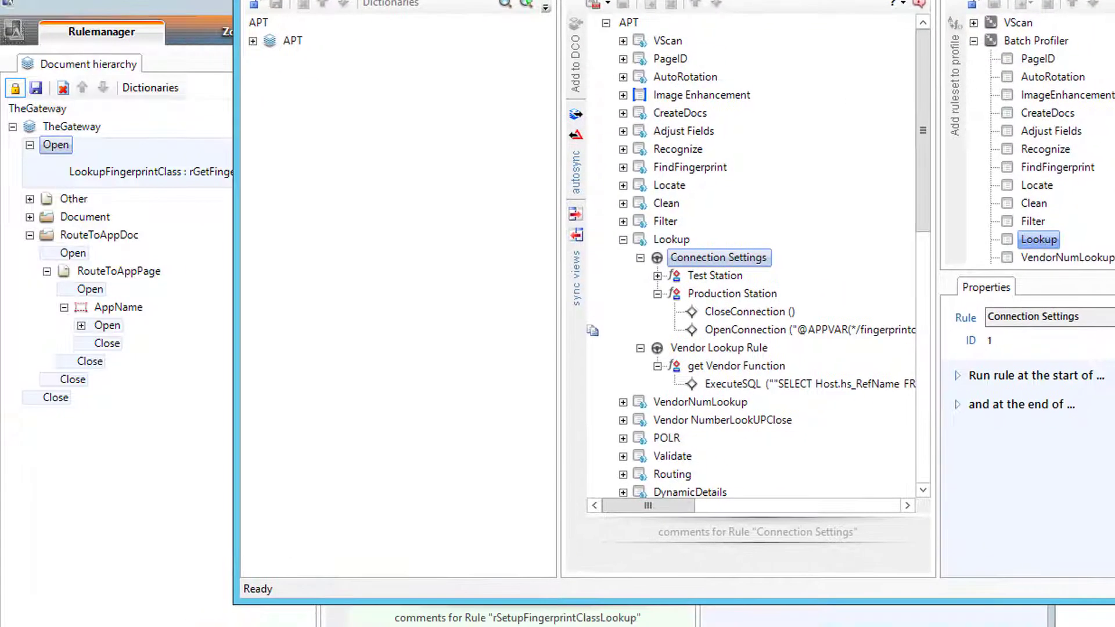
- Back in TheGateway's task profiles, select the Profiler profile
left_click(132, 17)
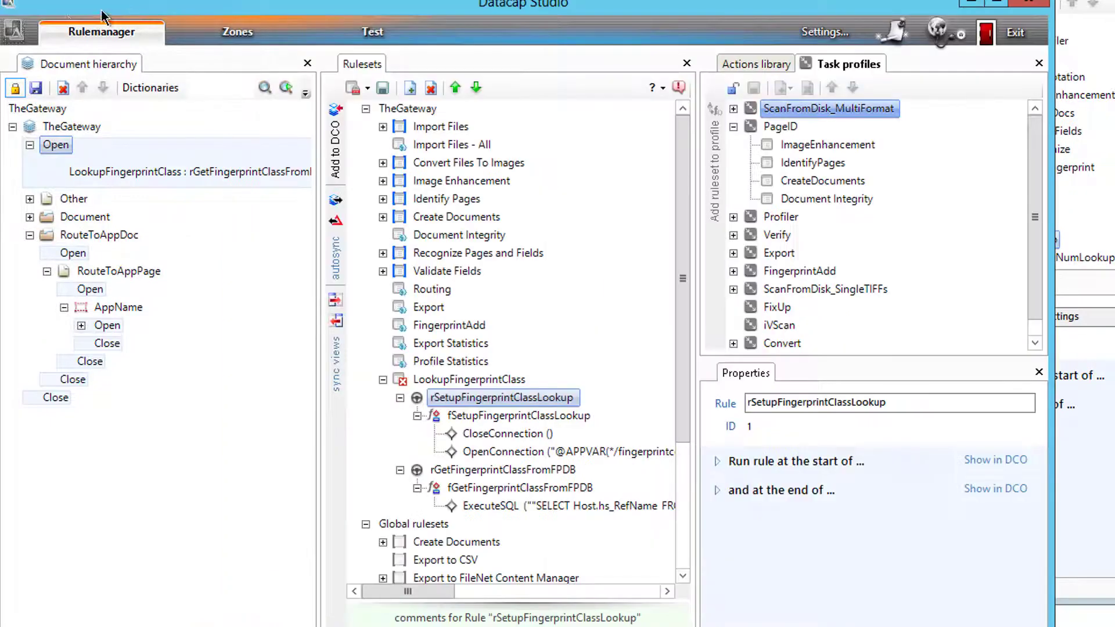
left_click(755, 67)
left_click(849, 65)
left_click(733, 128)
left_click(733, 144)
left_click(788, 145)
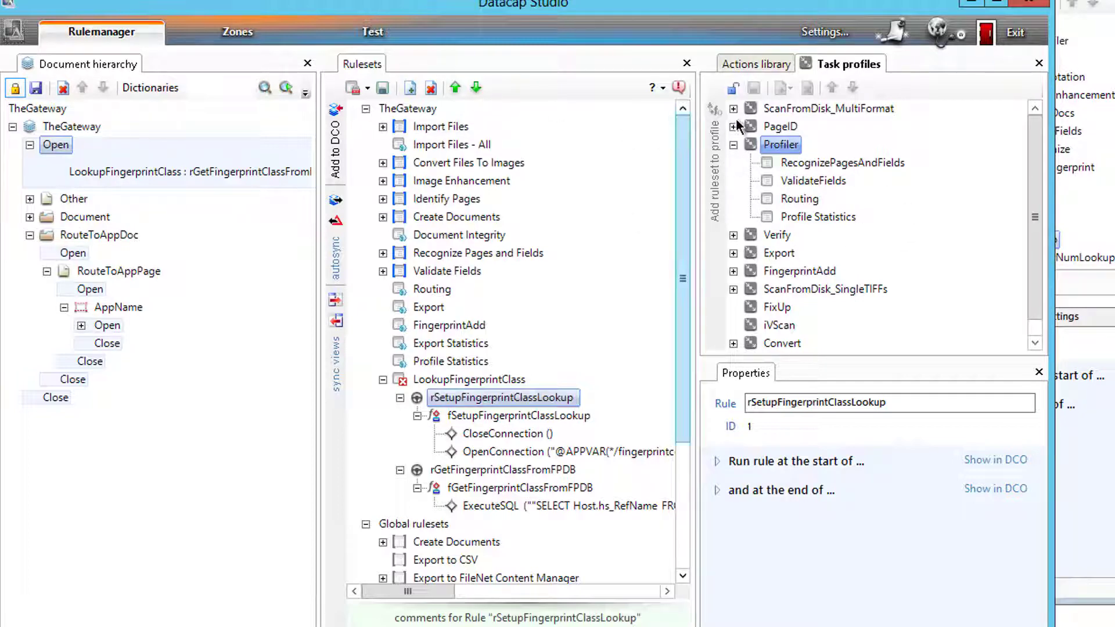
- Add LookupFingerprintClass to Profiler, move it to the top, and save the profiles
left_click(733, 87)
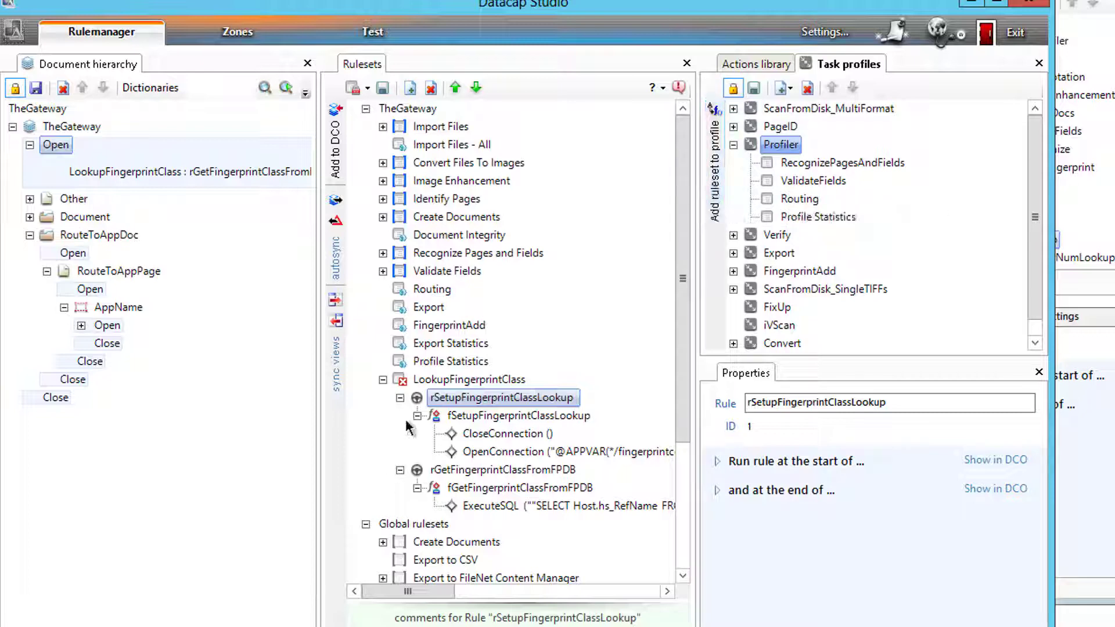
left_click(430, 381)
left_click(713, 131)
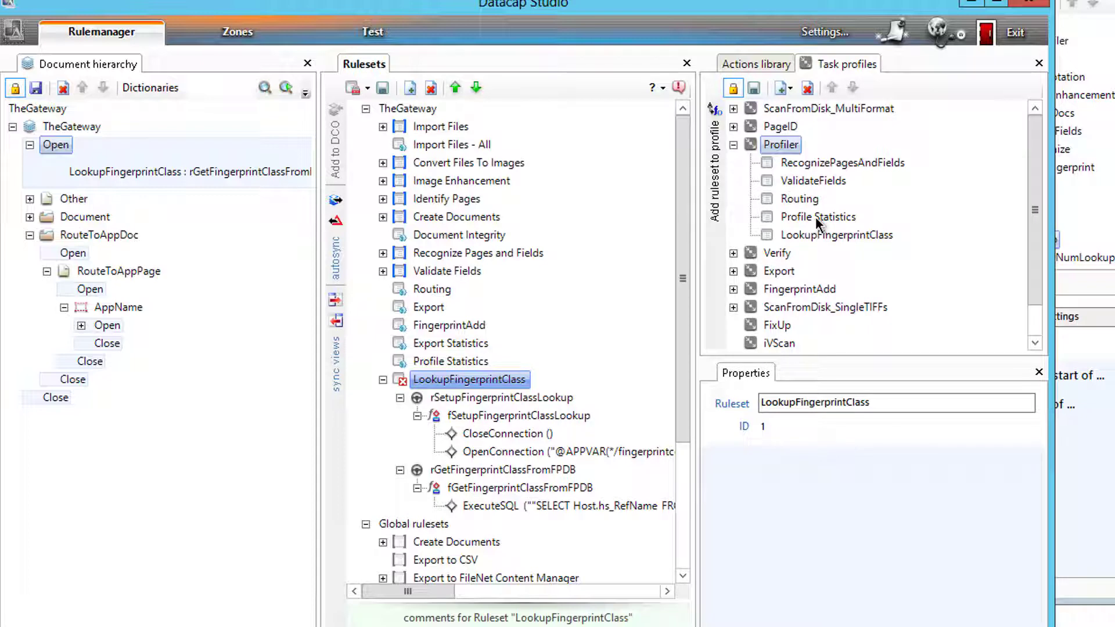
left_click(818, 235)
left_click(832, 87)
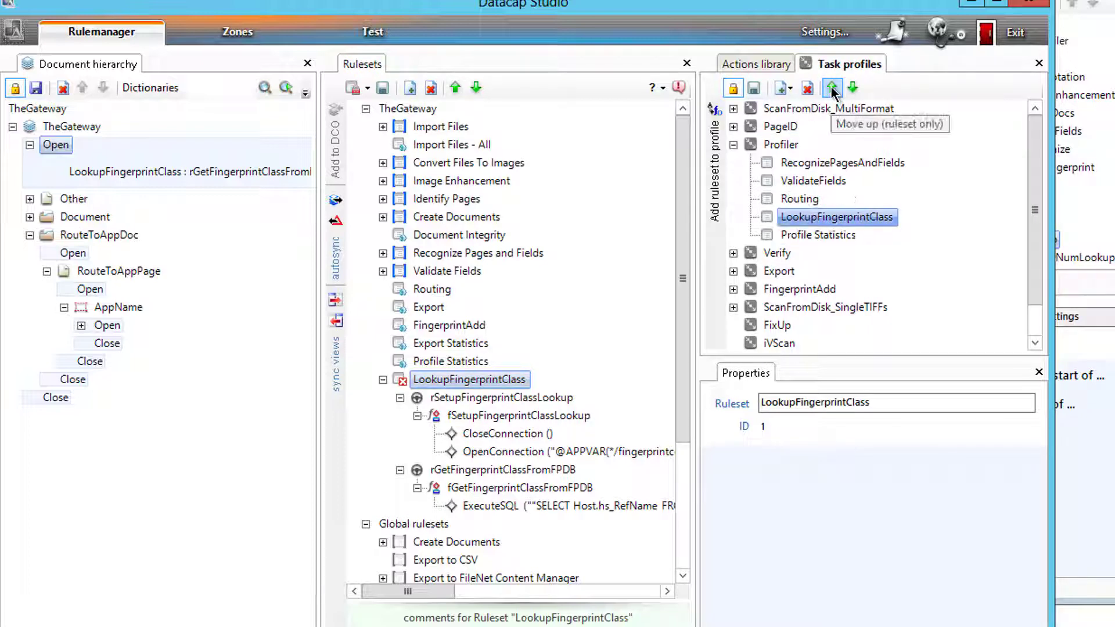
left_click(832, 87)
left_click(831, 88)
left_click(831, 87)
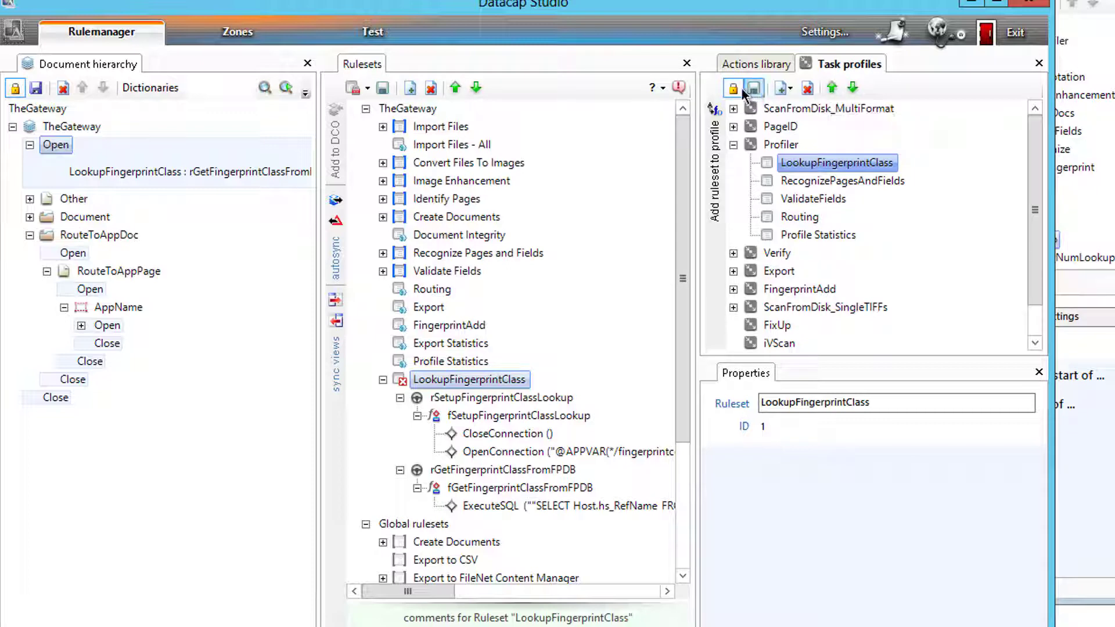
left_click(745, 90)
- Publish LookupFingerprintClass, then locate the Routing ruleset's SplitBatch action and lock Routing
left_click(368, 86)
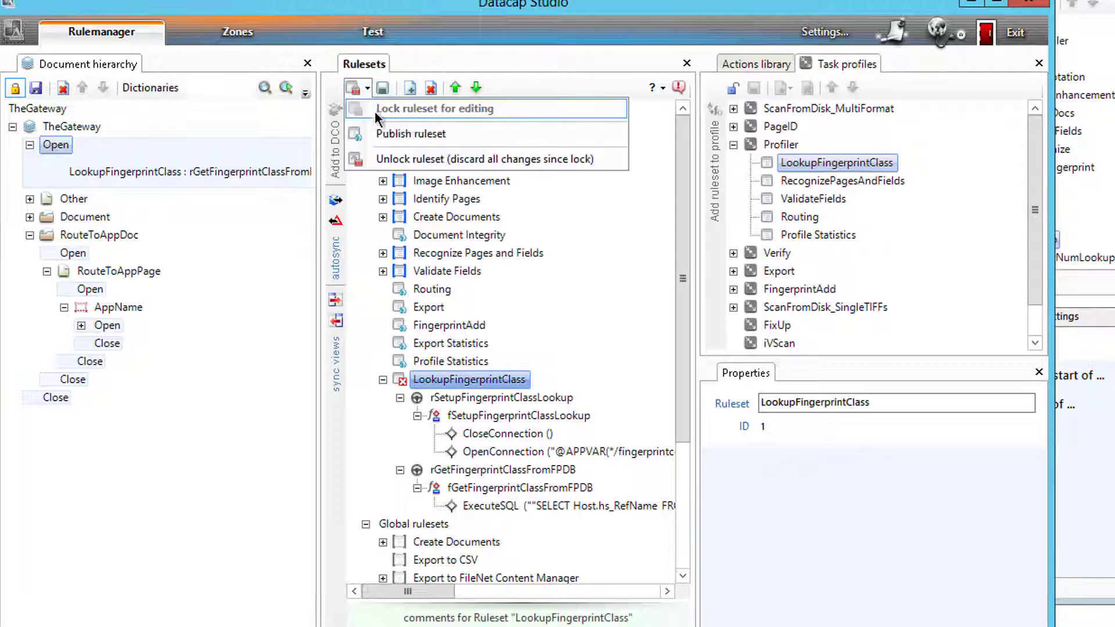
left_click(389, 134)
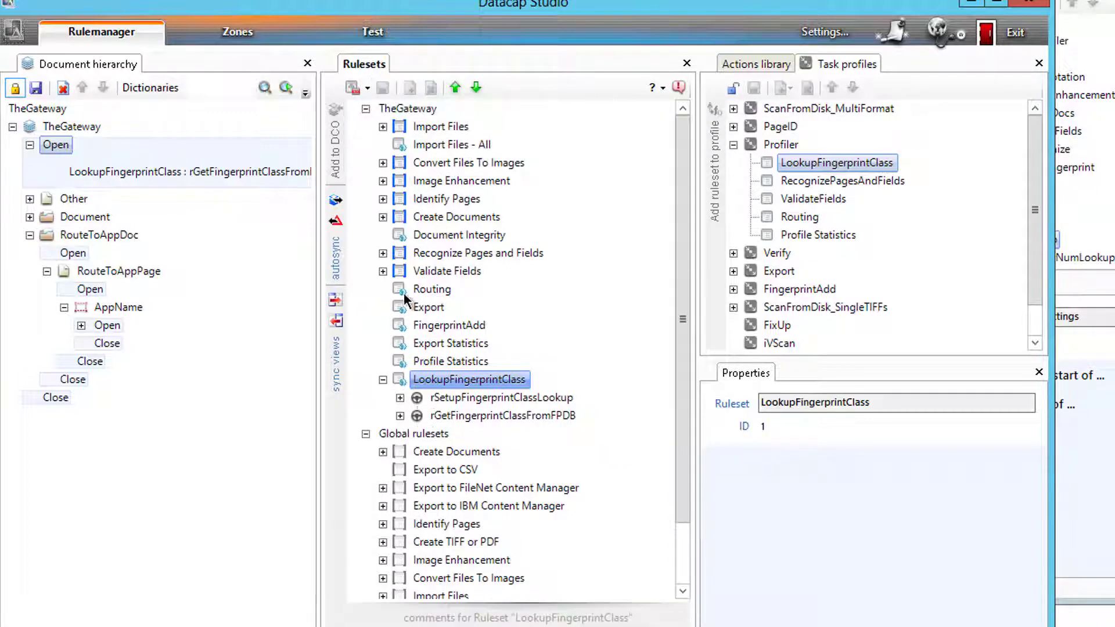
left_click(404, 294)
left_click(383, 289)
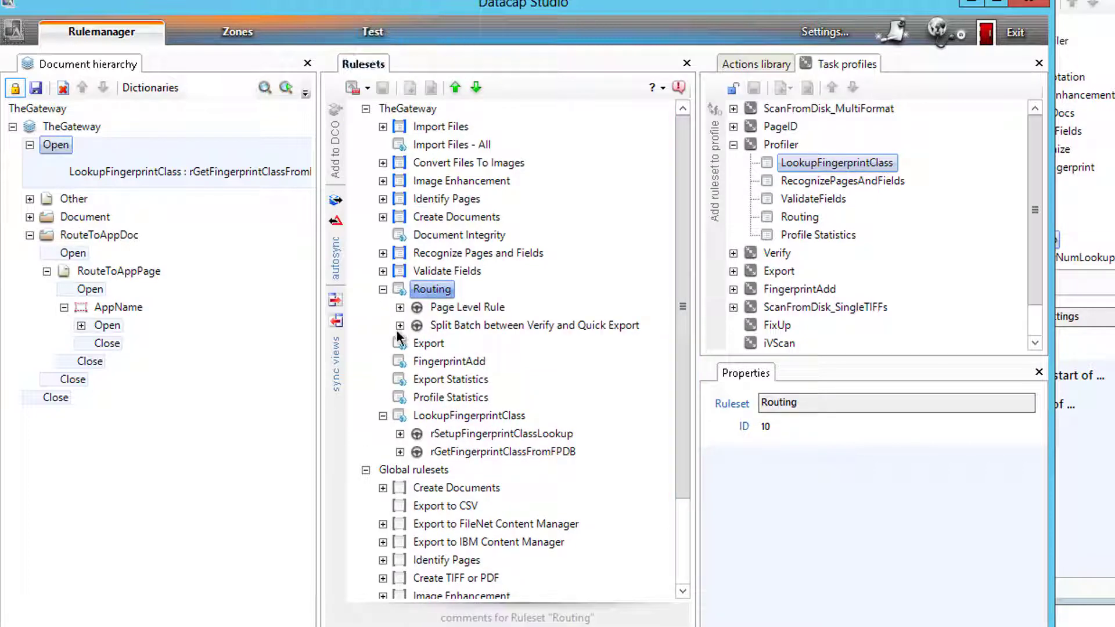
left_click(400, 307)
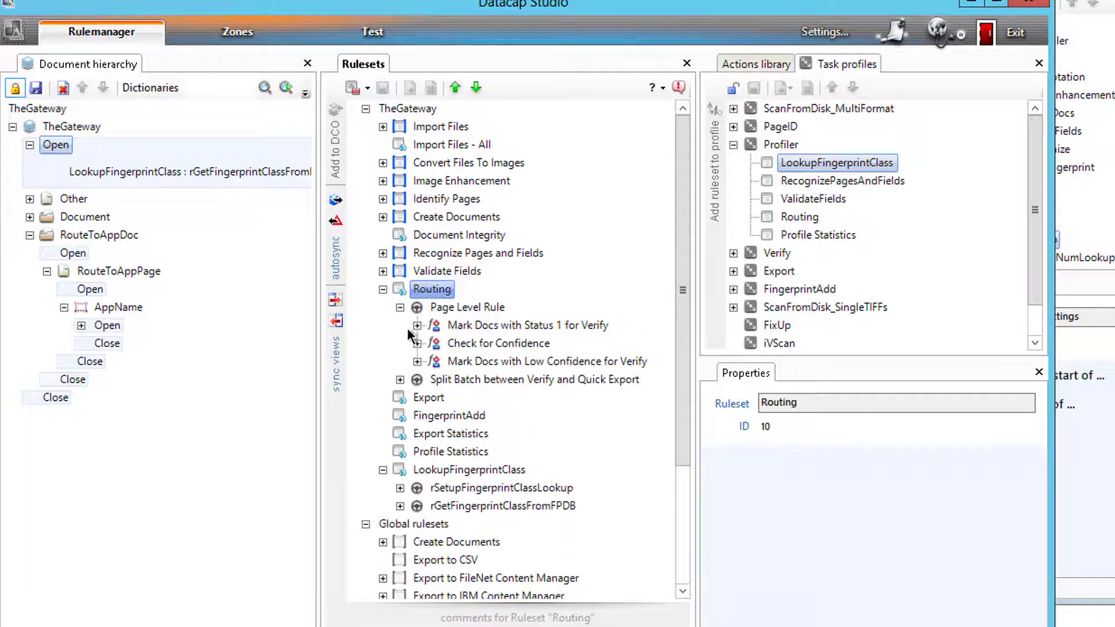
left_click(400, 379)
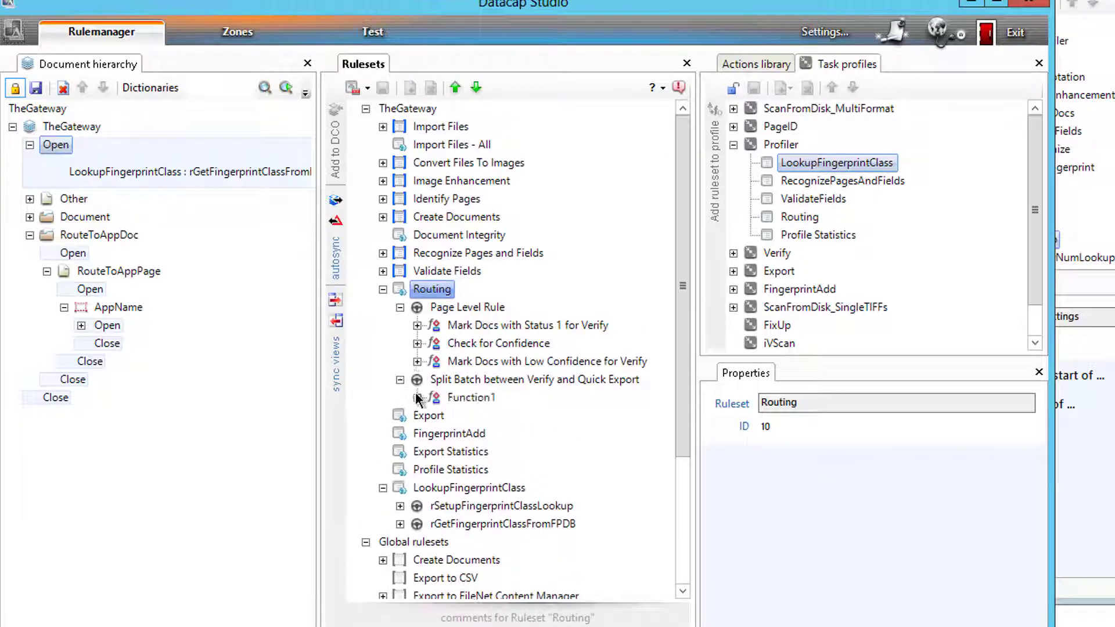
left_click(417, 397)
left_click(531, 416)
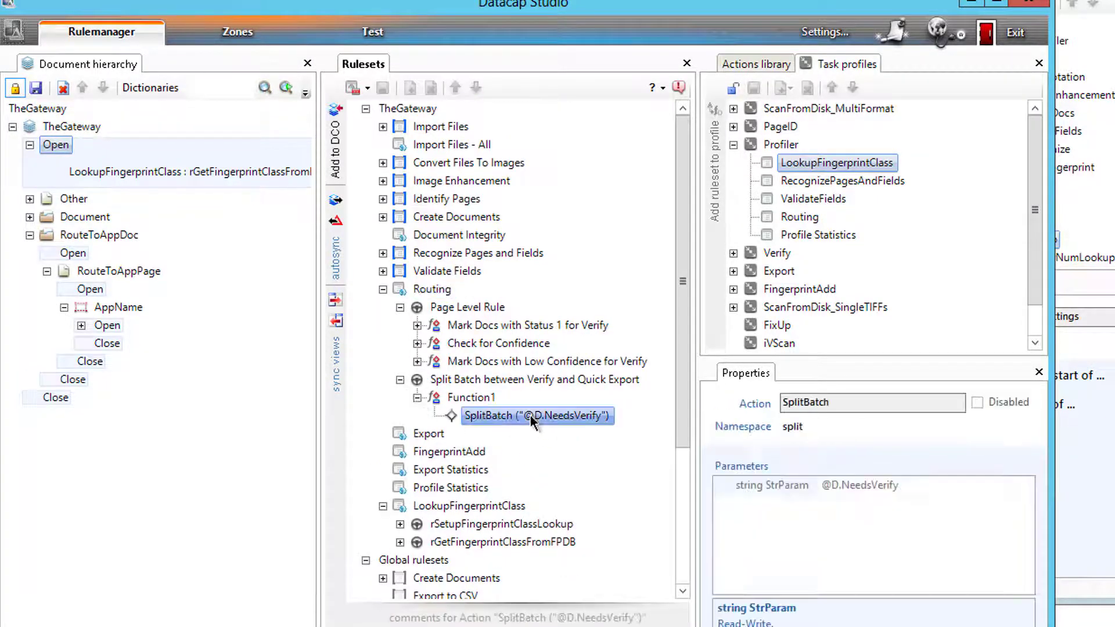
left_click(353, 90)
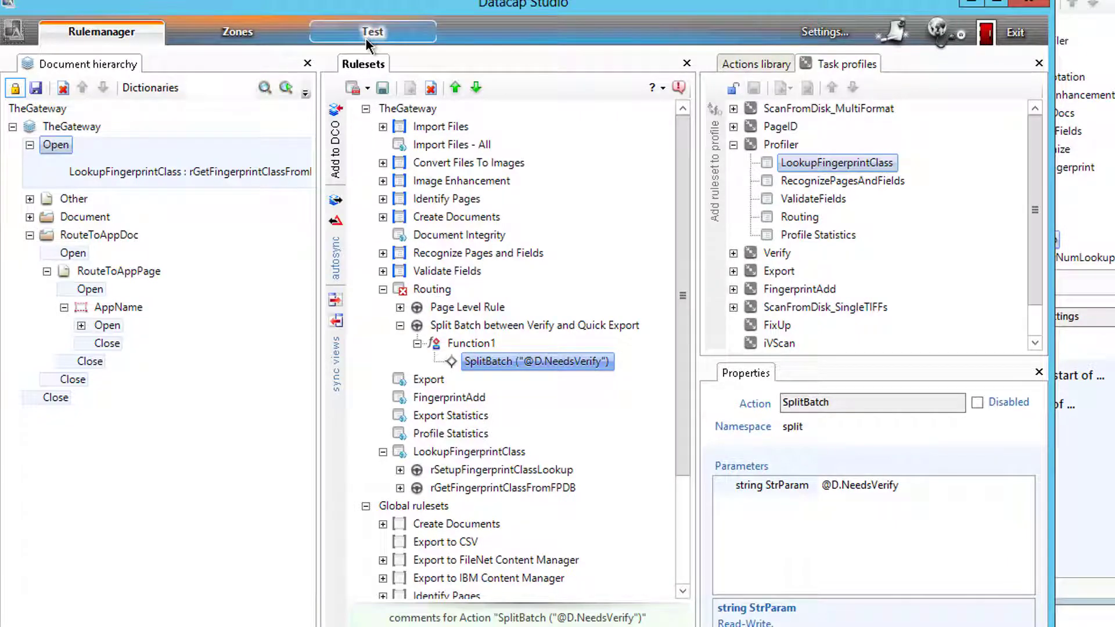
- Mark the SplitBatch action Disabled and publish the Routing ruleset
right_click(475, 361)
left_click(525, 443)
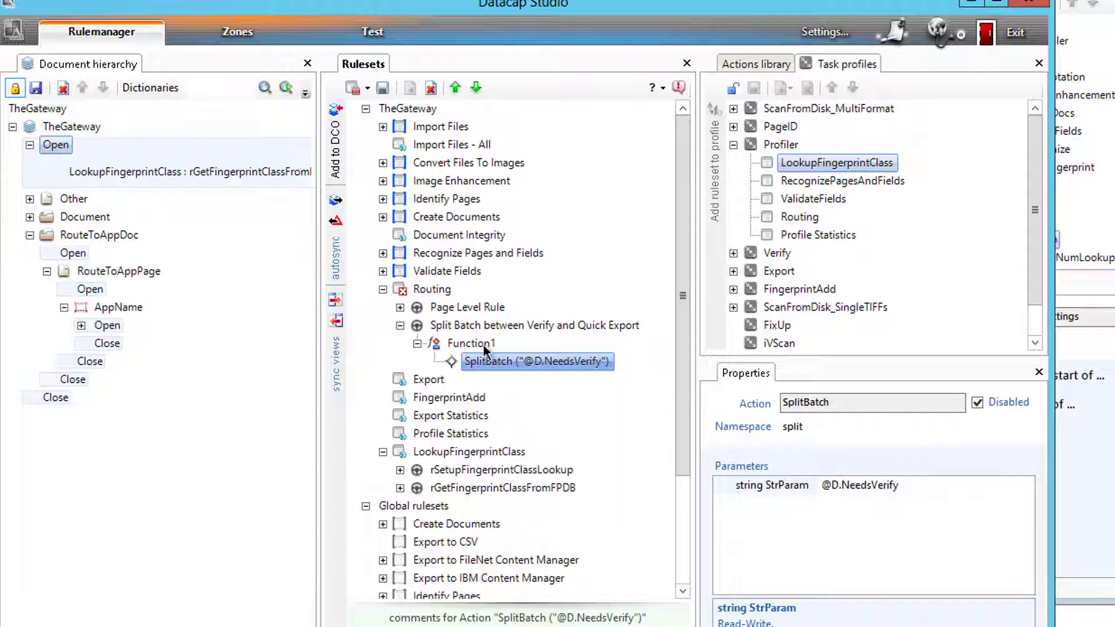
left_click(382, 90)
left_click(367, 89)
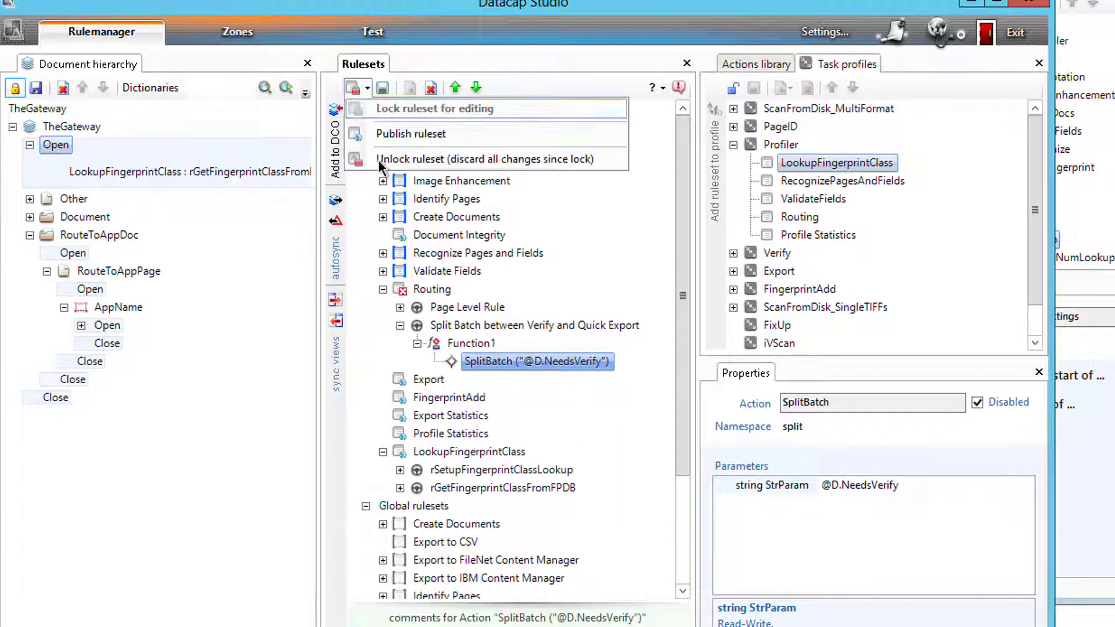
left_click(377, 134)
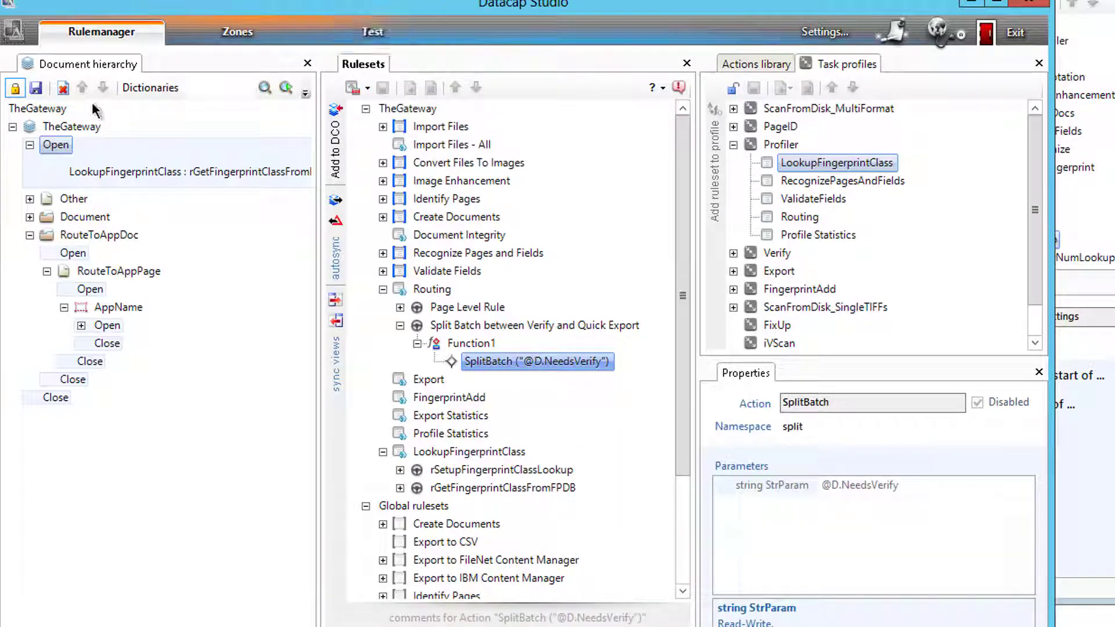
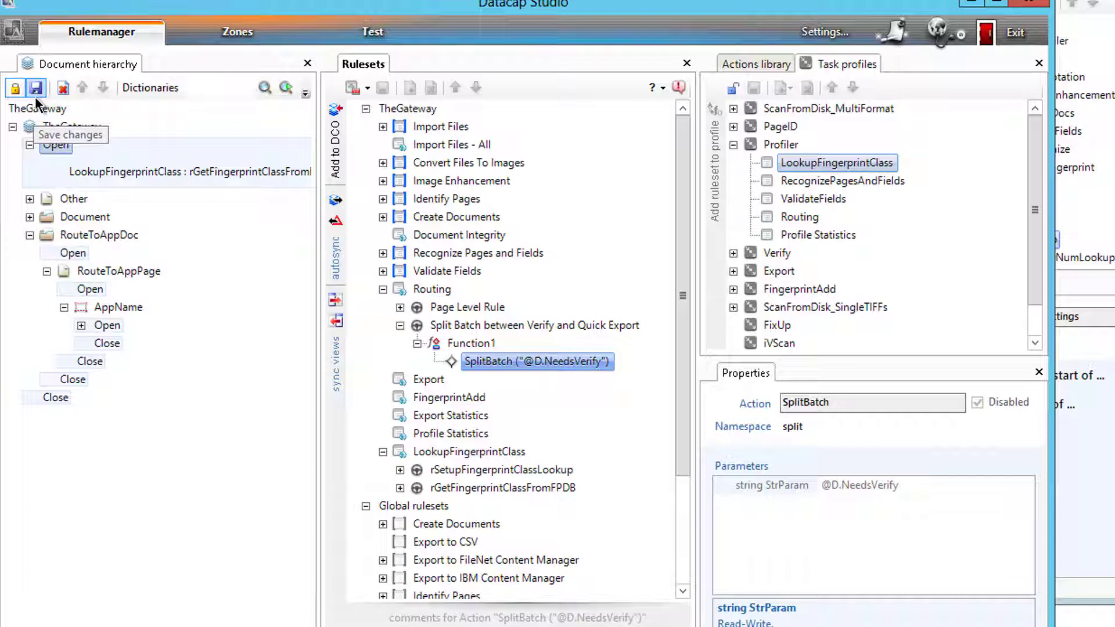
- Save and check in the document hierarchy changes, including the Routing ruleset's SplitBatch edit
left_click(30, 91)
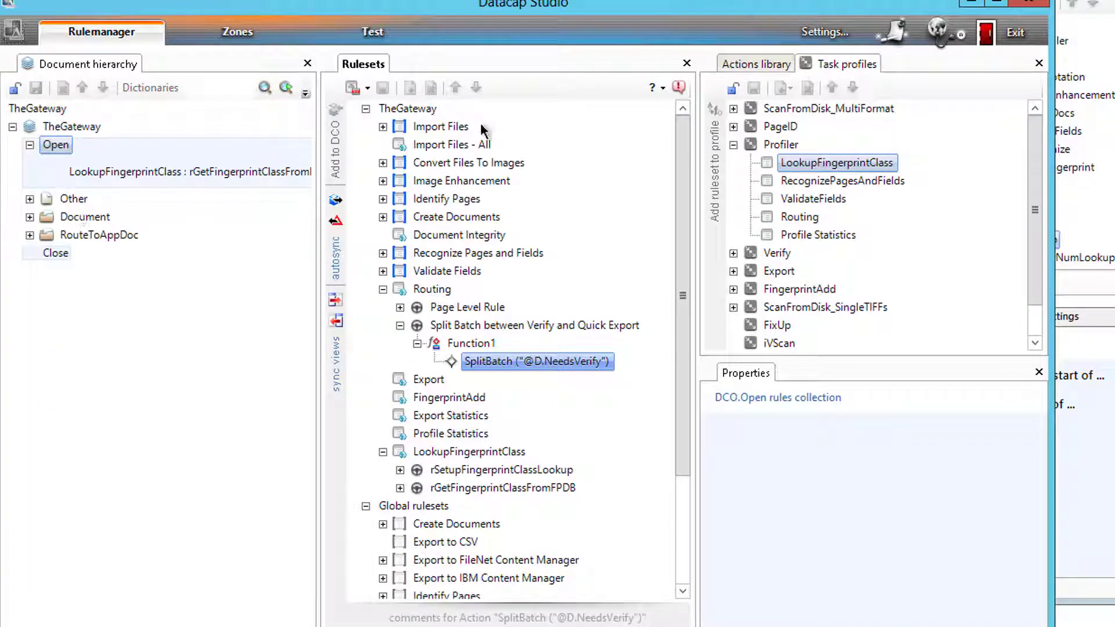
- In the Test view, put batch 20180204.000000 on hold and pick it to load it
left_click(375, 39)
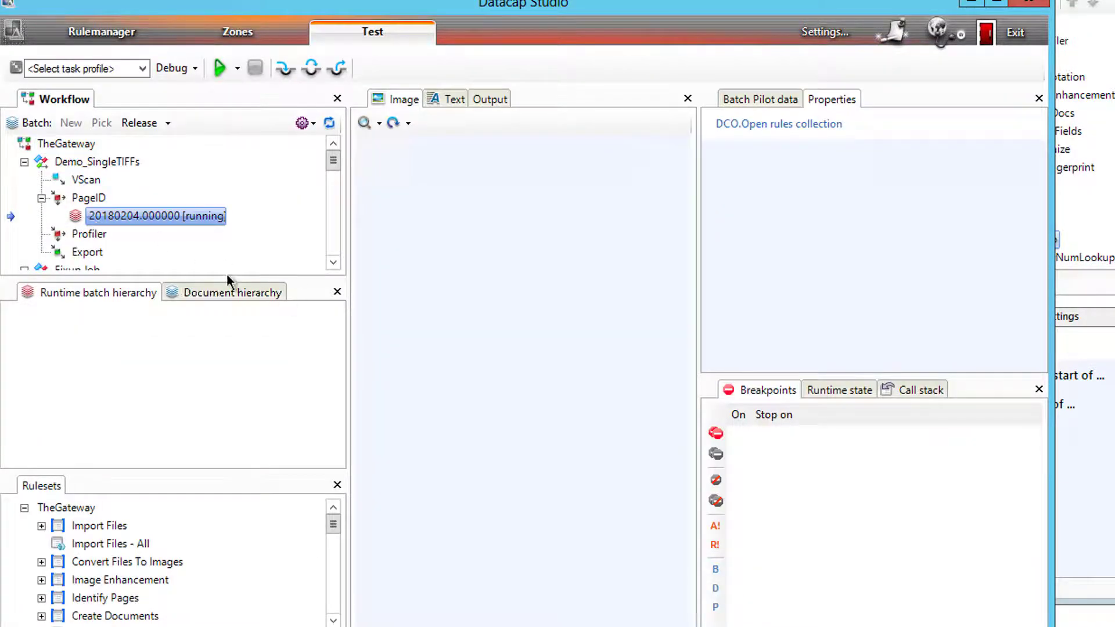
right_click(91, 223)
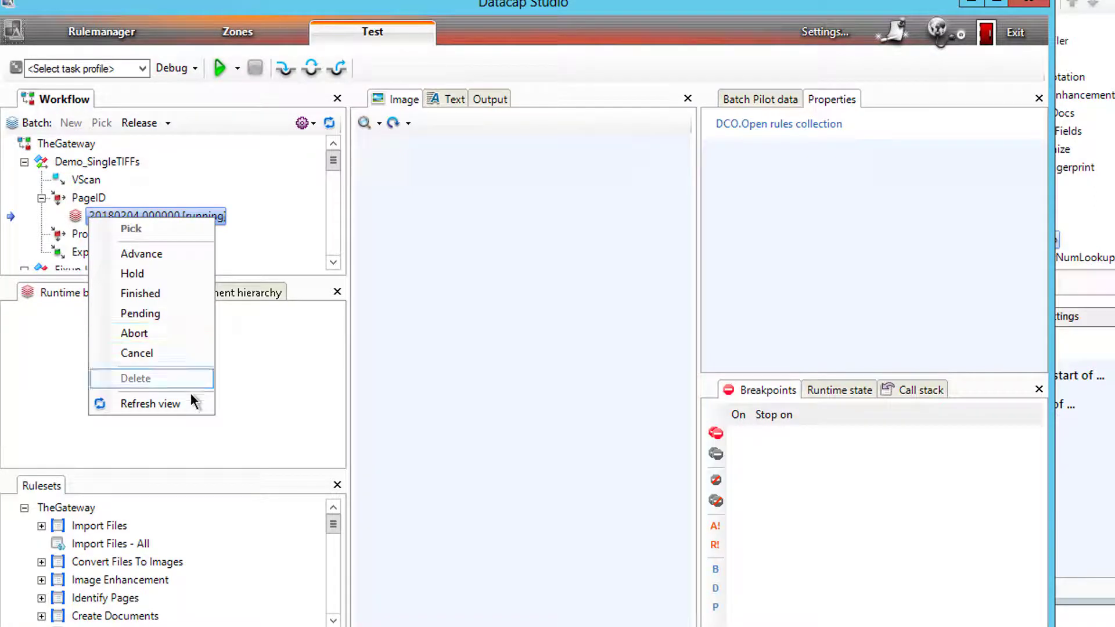
left_click(149, 281)
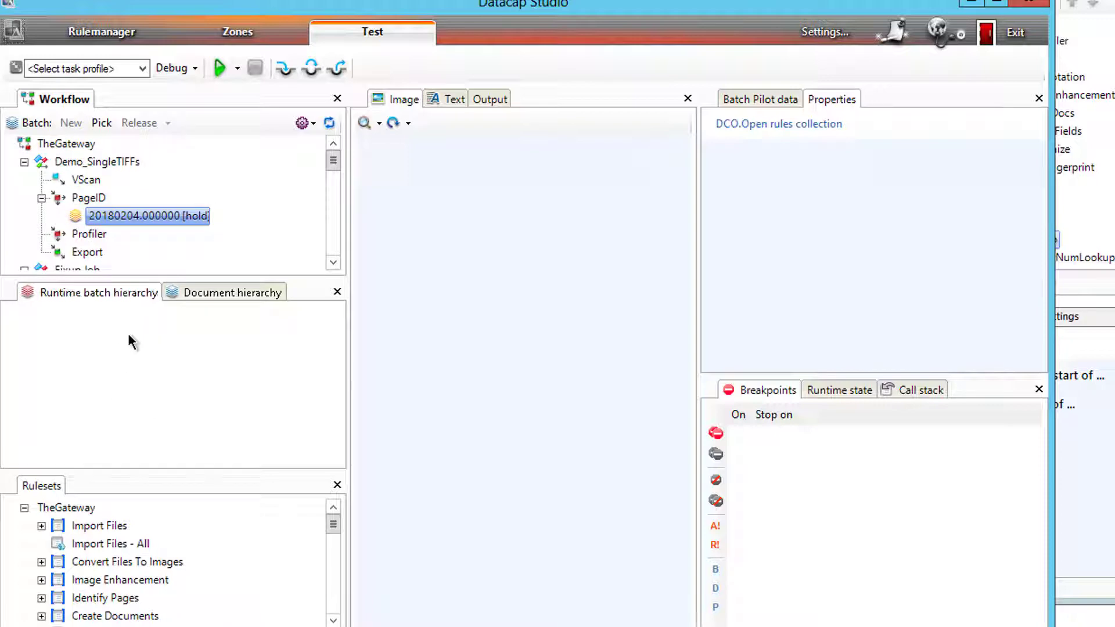
right_click(120, 219)
left_click(141, 229)
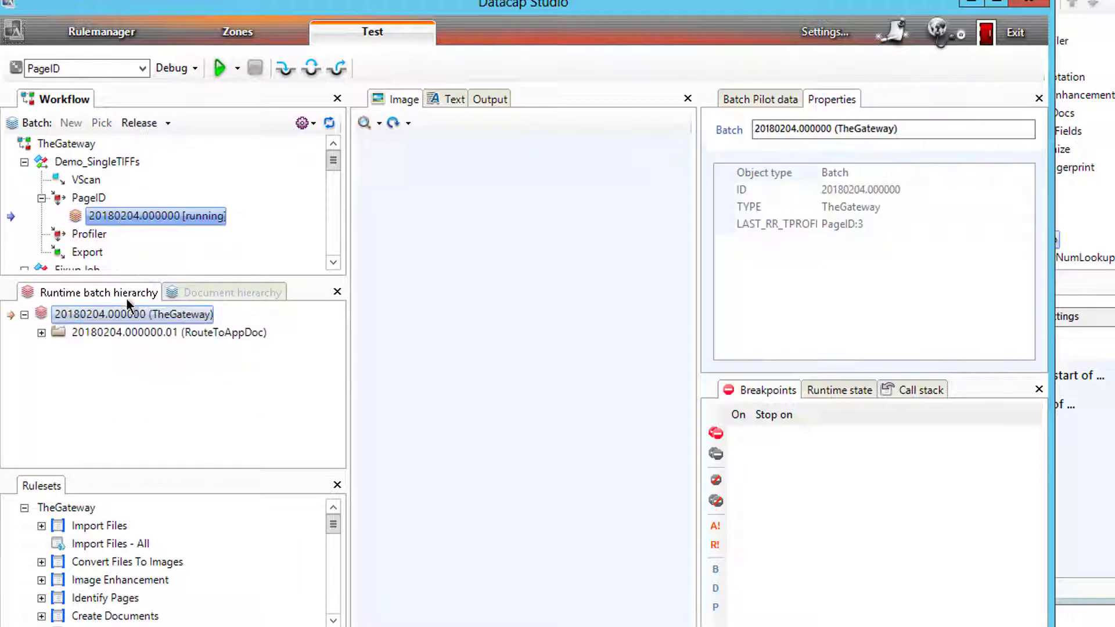
- Expand RouteToAppDoc and page TM000001, then send the batch from PageID to Profiler
left_click(41, 333)
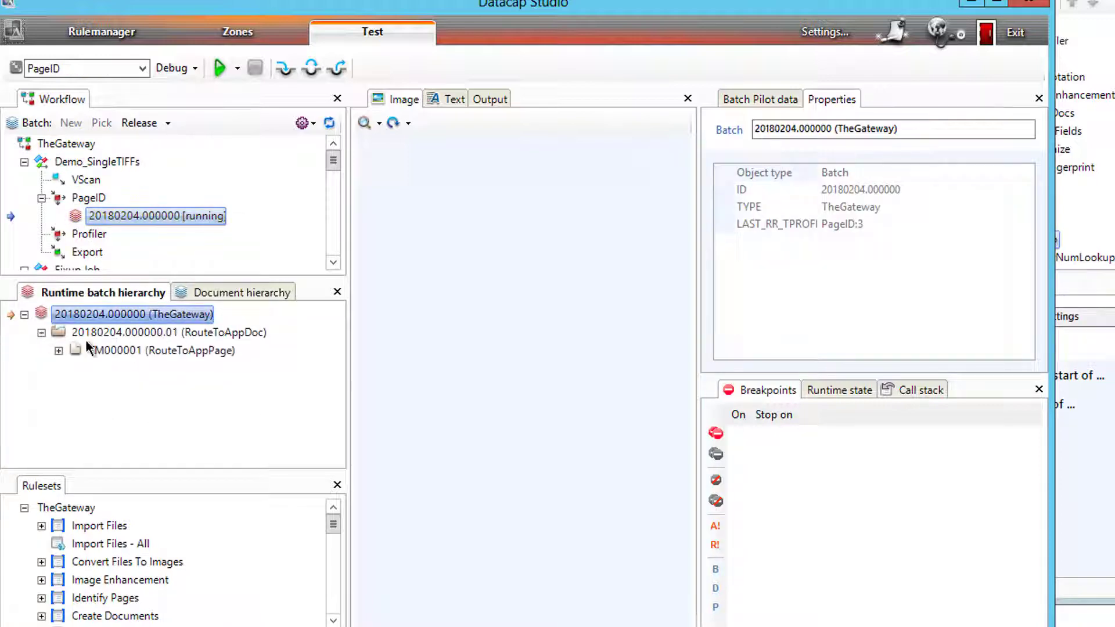
left_click(58, 351)
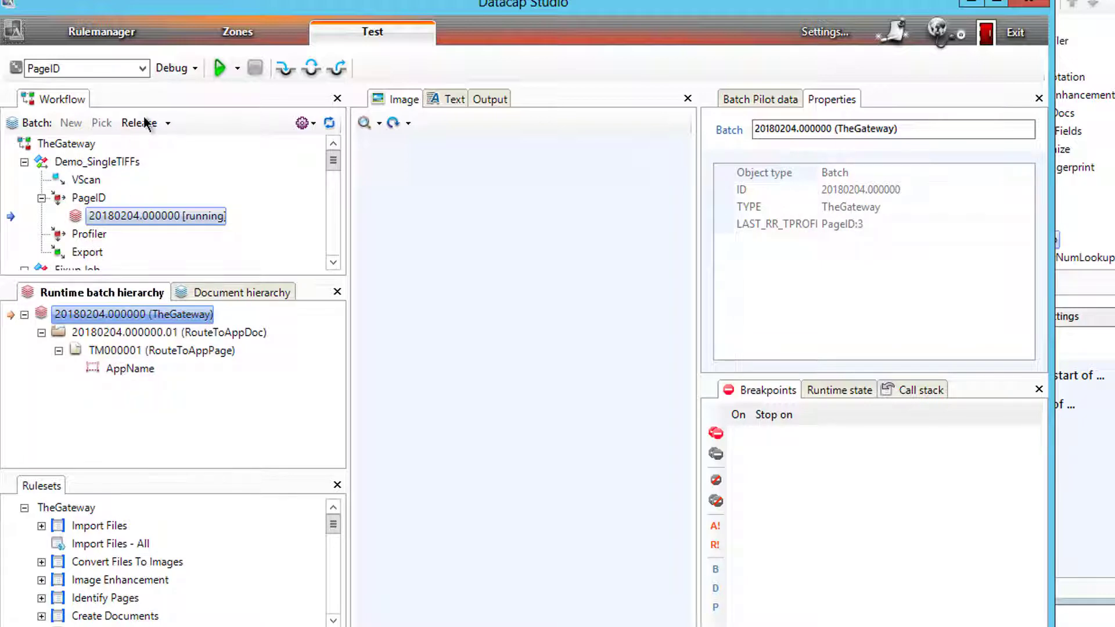
right_click(143, 216)
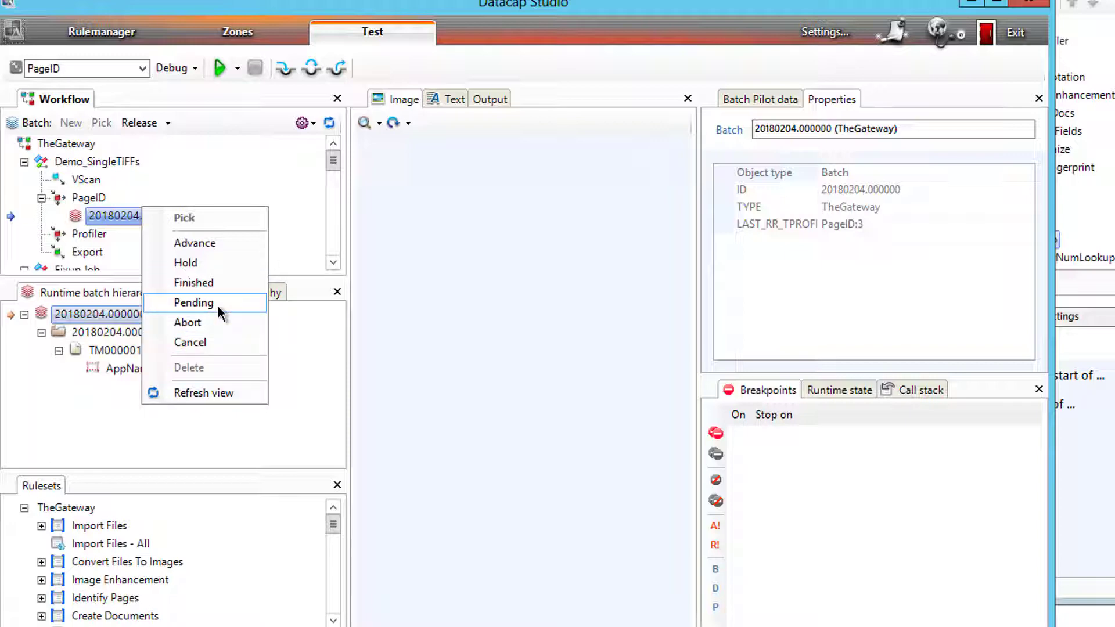
left_click(194, 242)
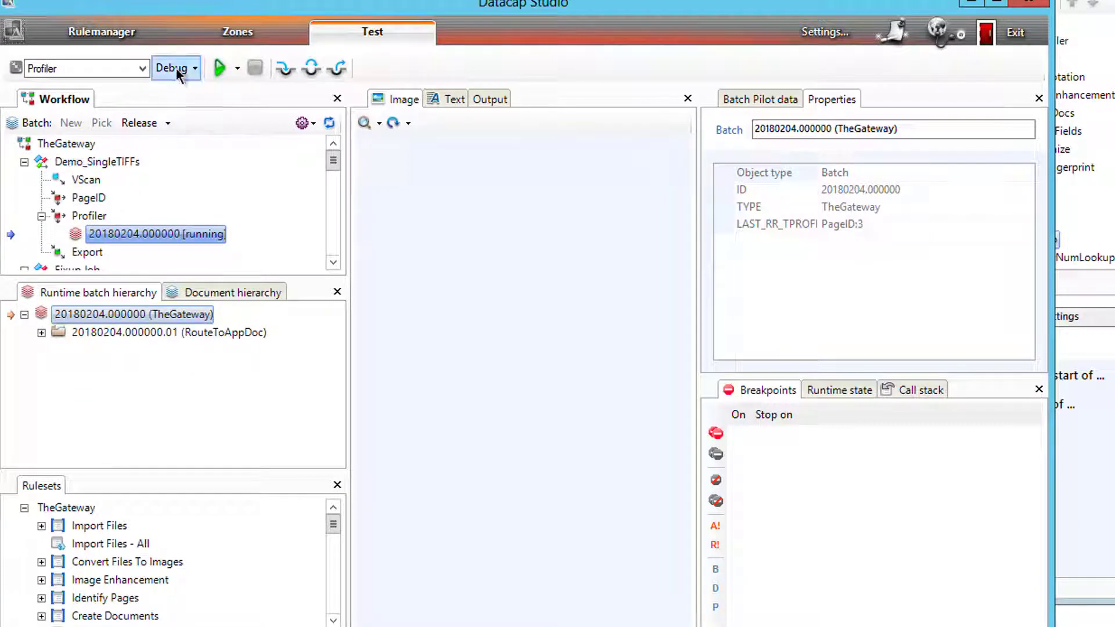
- Run Profiler, keep the batch running, and confirm page TM000001 shows TemplateID 556
left_click(217, 68)
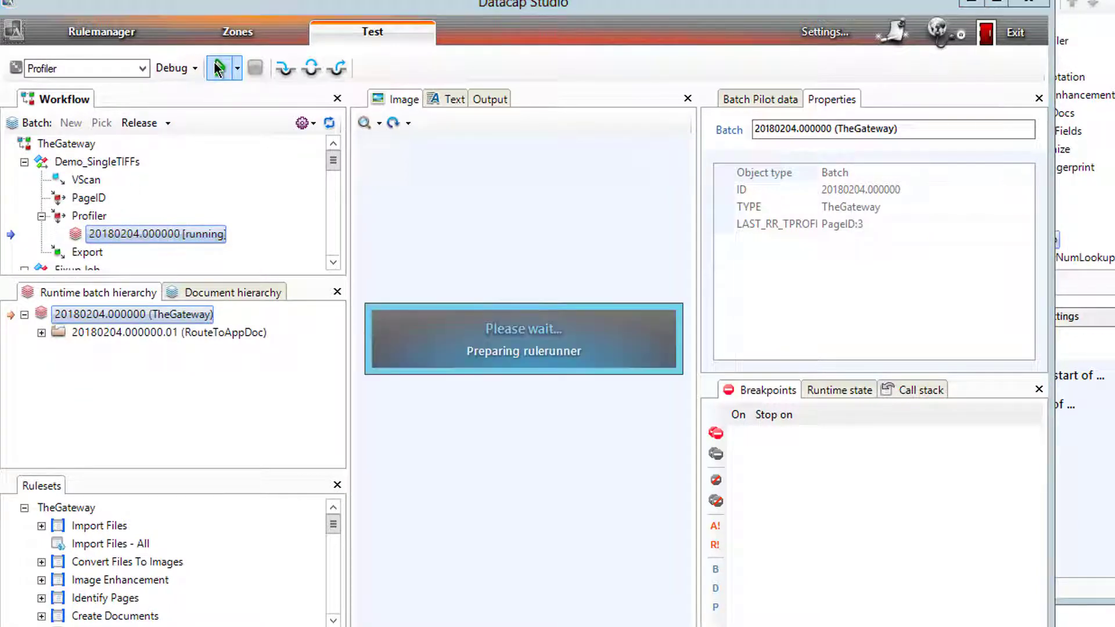
left_click(627, 442)
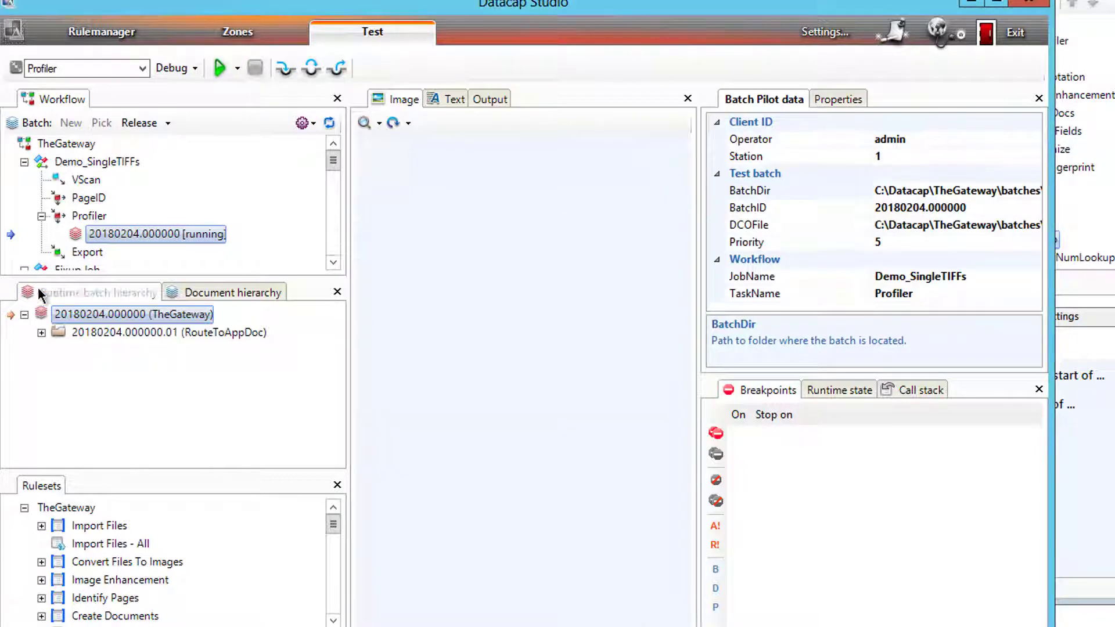
left_click(41, 333)
left_click(58, 351)
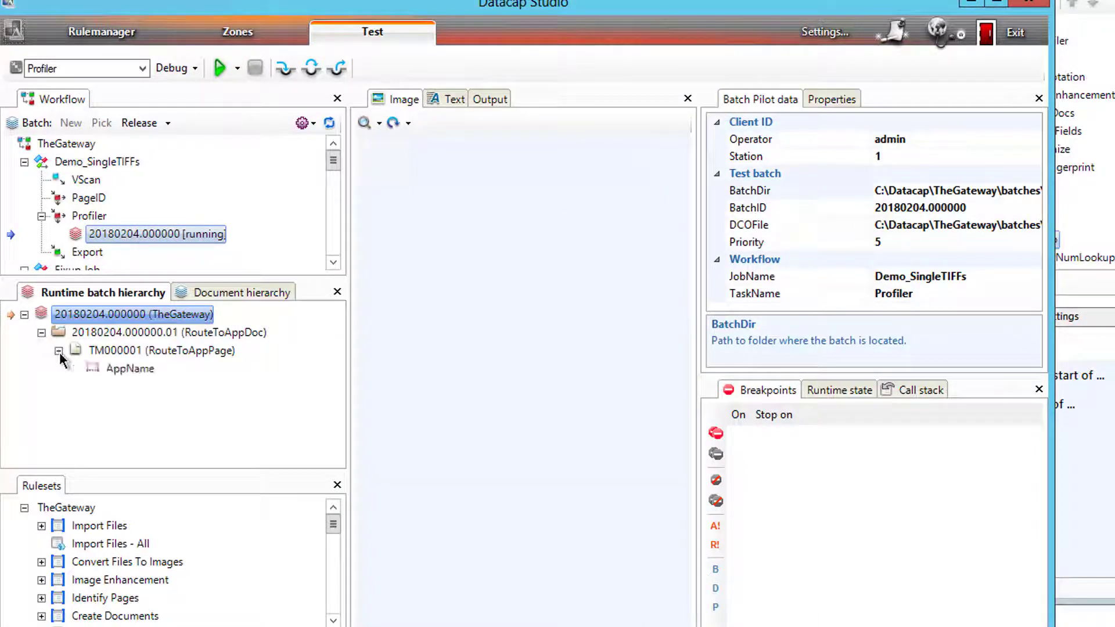
left_click(88, 371)
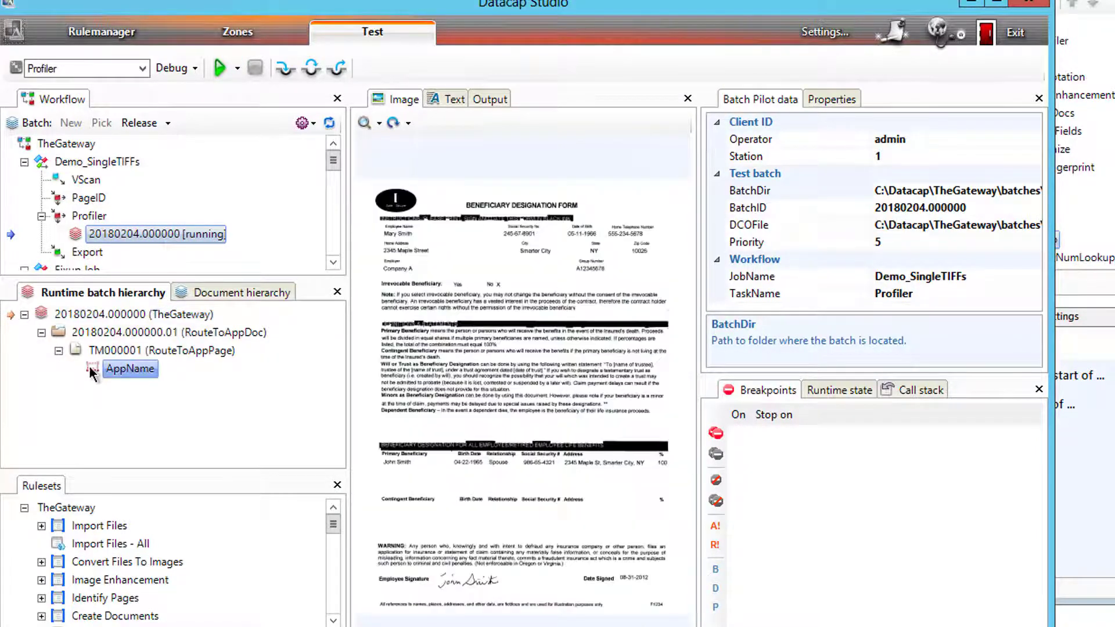
left_click(817, 101)
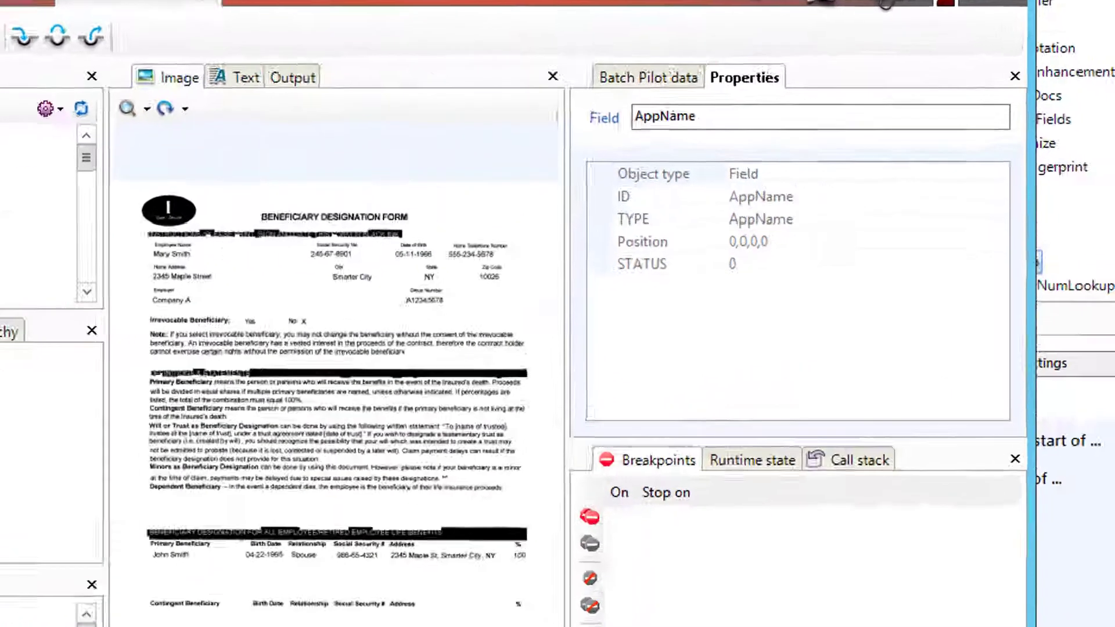
left_click(129, 352)
scroll(942, 454, "down", 2)
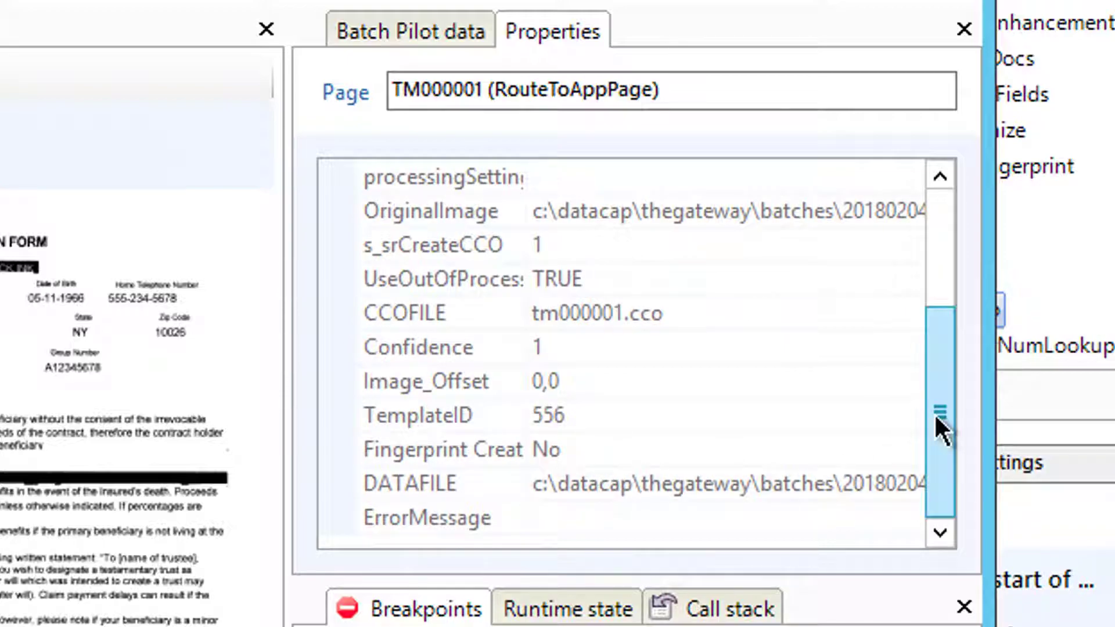
left_click_drag(935, 413, 939, 248)
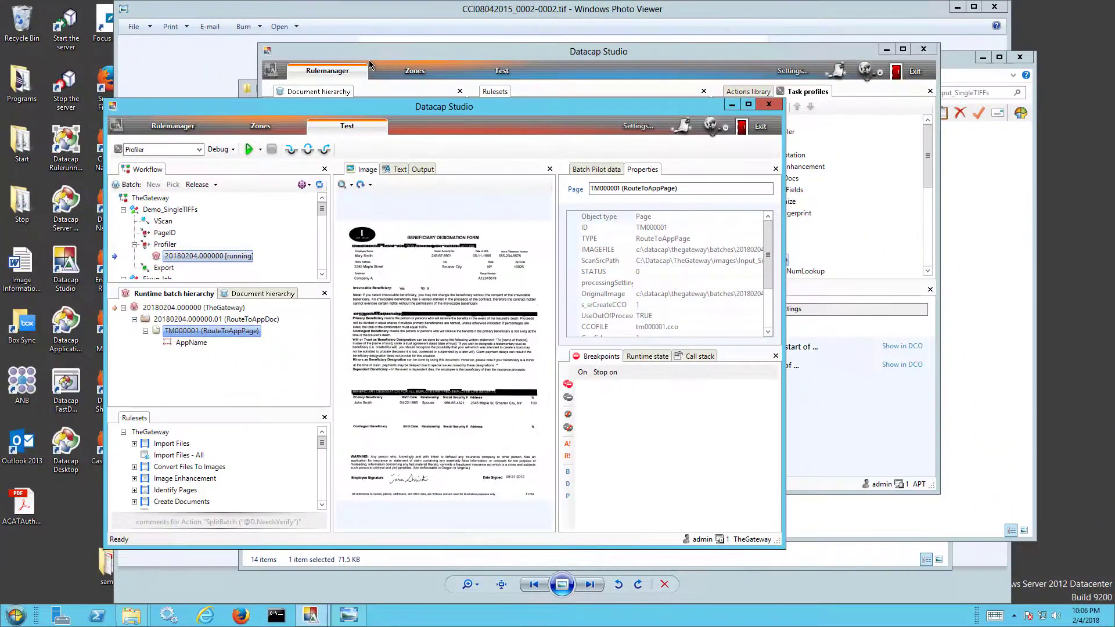
- Open profiler_rrs.log from TheGateway\batches\20180204.000000 in Notepad++
mouse_move(131, 614)
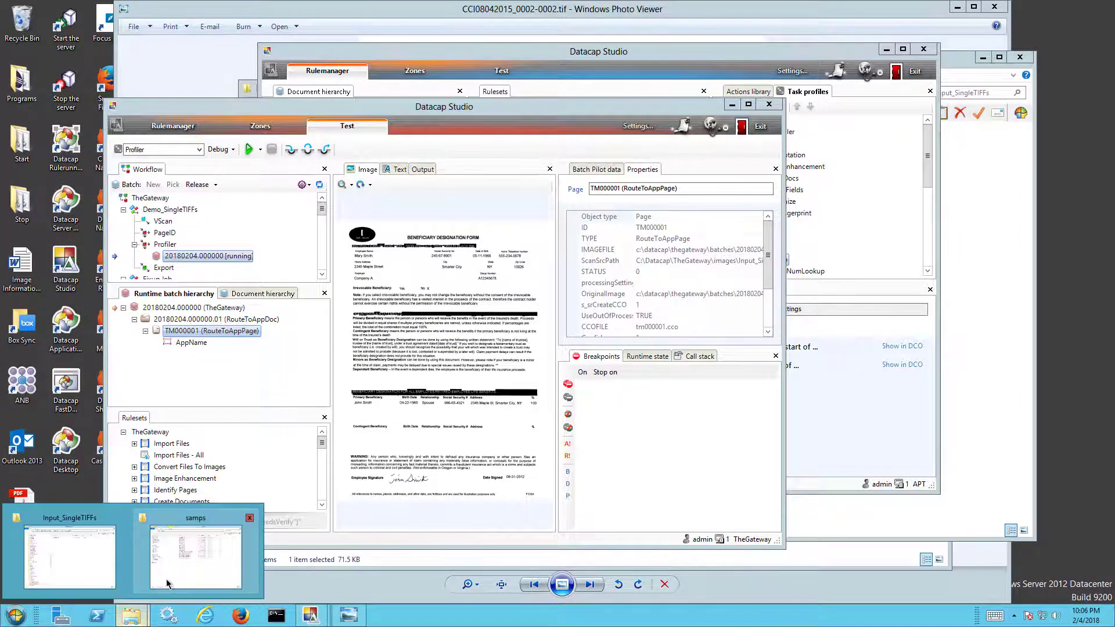
left_click(93, 549)
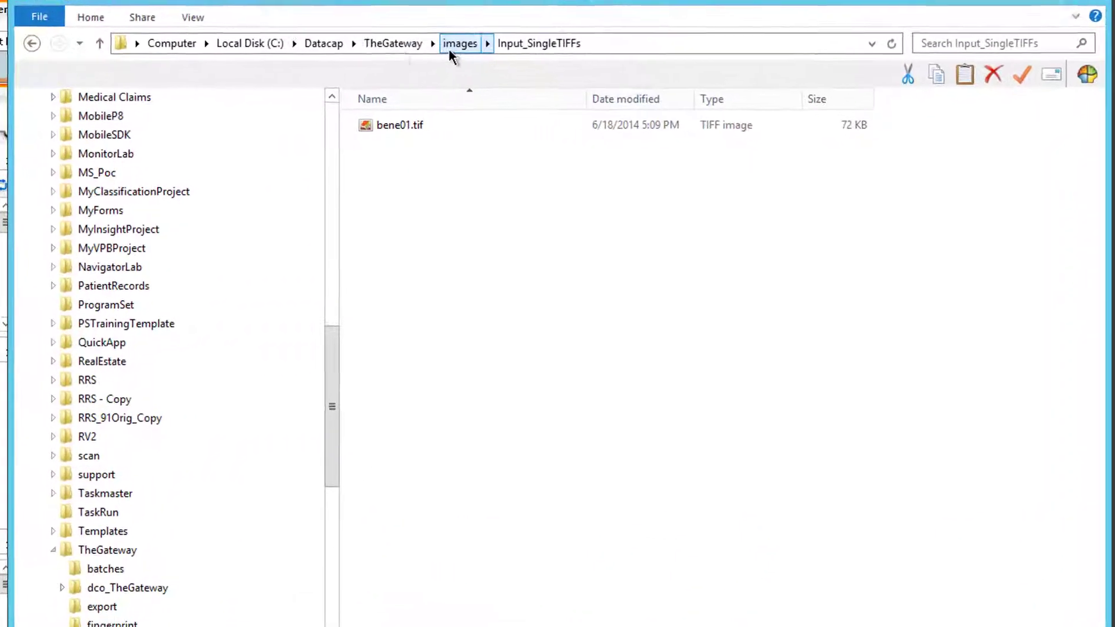
left_click(382, 43)
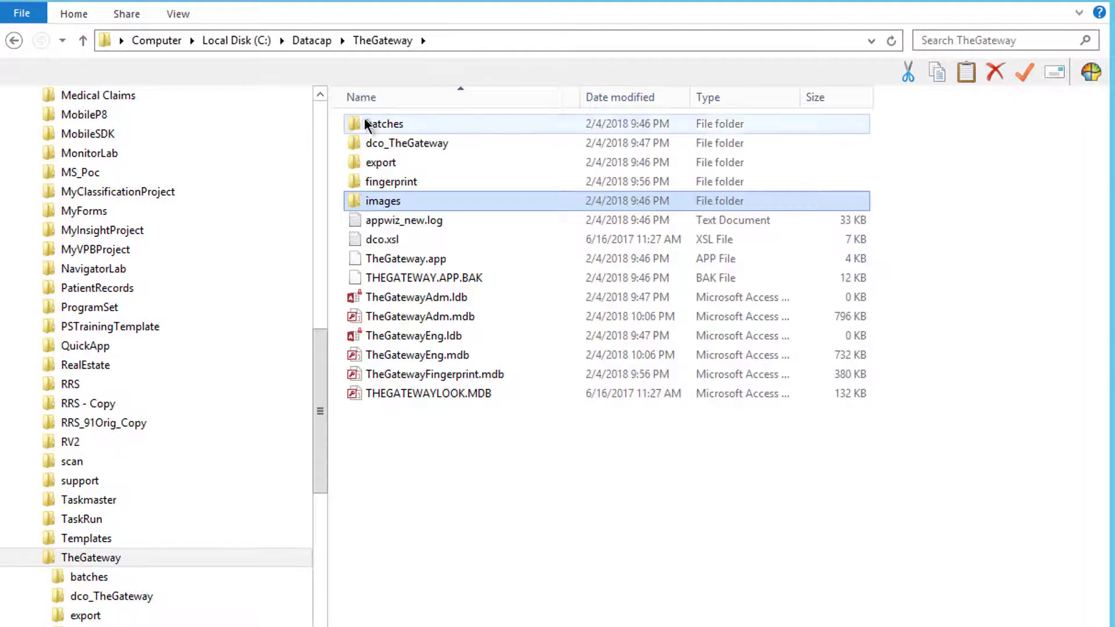
double_click(375, 119)
double_click(364, 123)
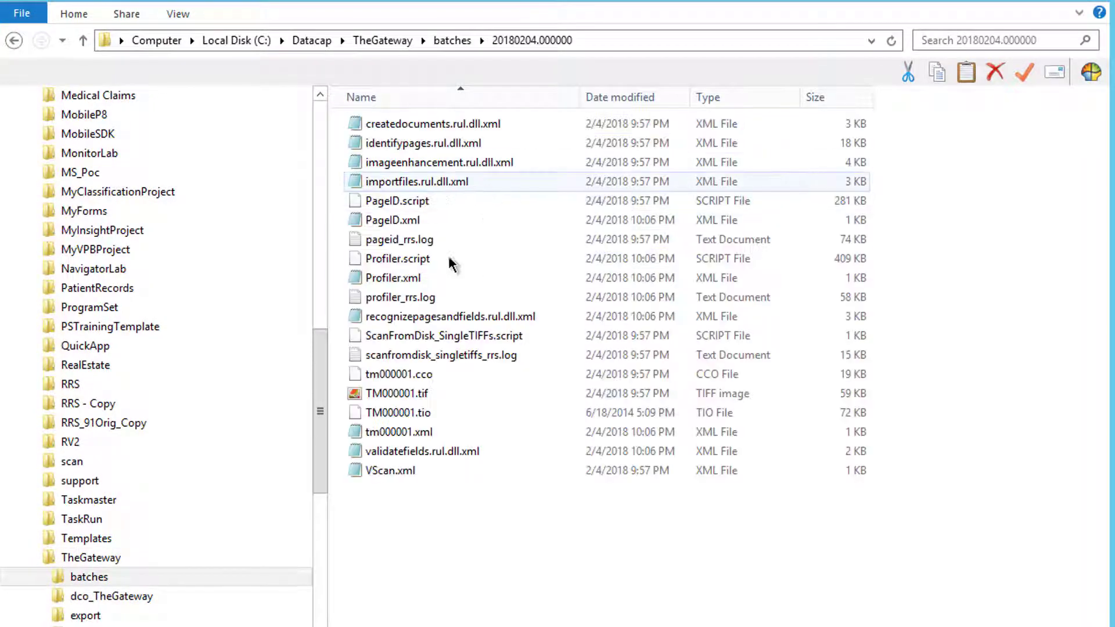
right_click(430, 298)
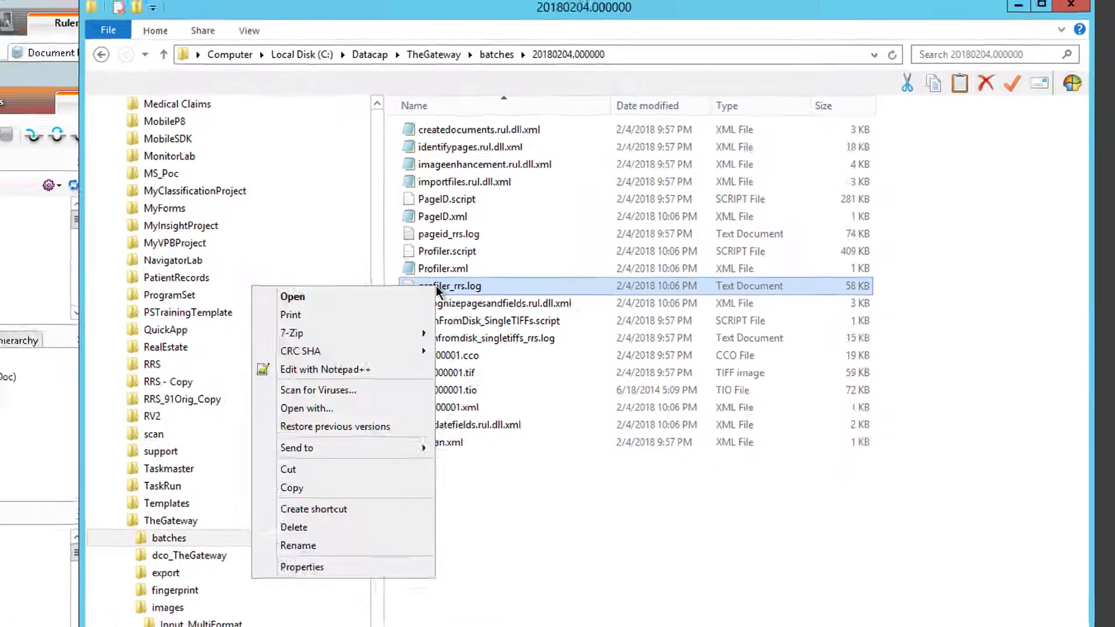
left_click(262, 389)
left_click(247, 108)
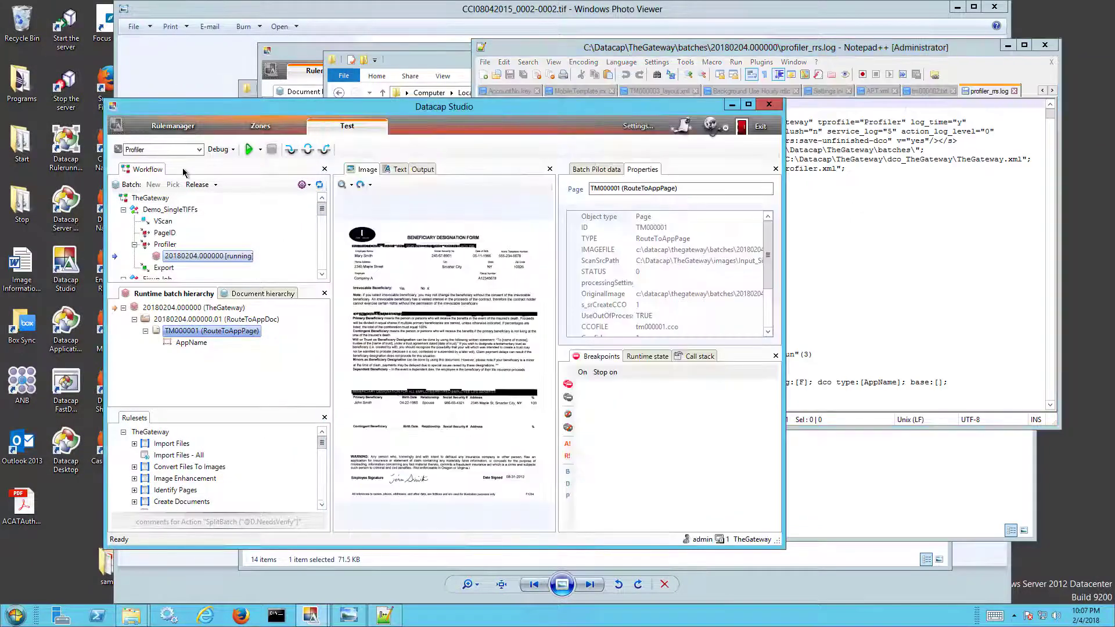
- Back in Rulemanager, expand rGetFingerprintClassFromFPDB and rSetupFingerprintClassLookup to show their functions
left_click(177, 129)
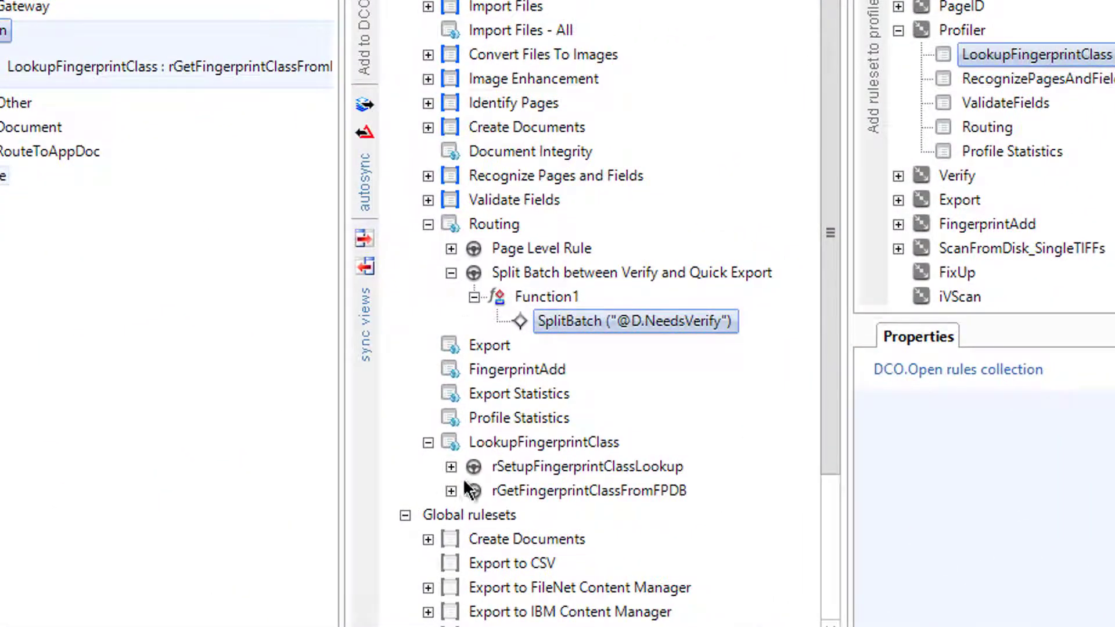
left_click(451, 491)
left_click(451, 466)
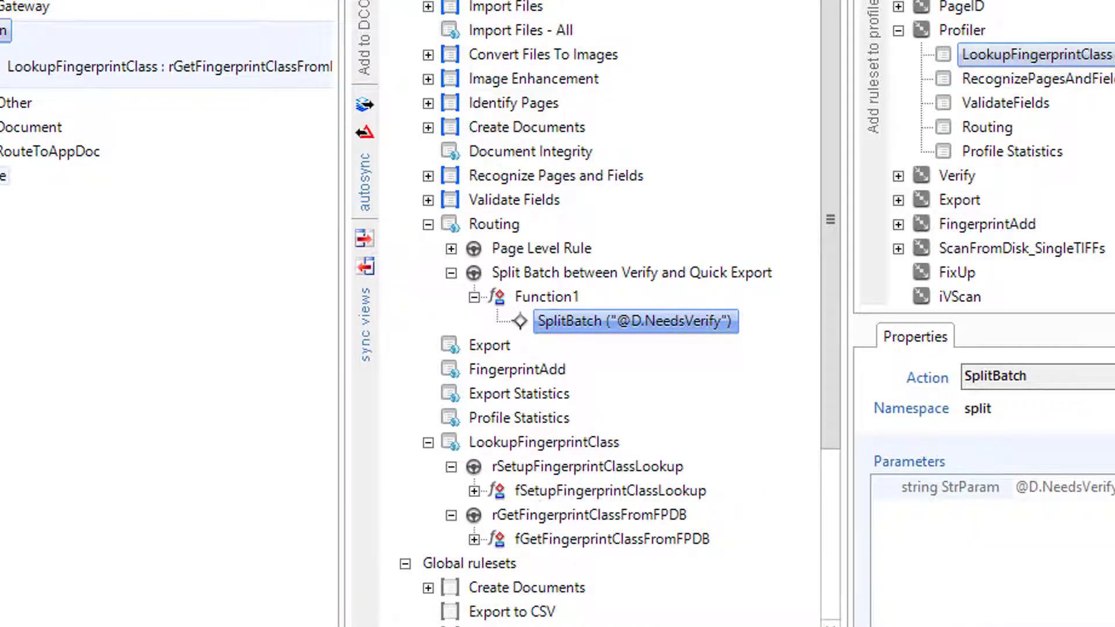
- Search profiler_rrs.log for 'fSetupFingerprintClass' (no match), then select rule rSetupFingerprintClassLookup
key("alt+Tab")
key("ctrl+f")
type("fSet")
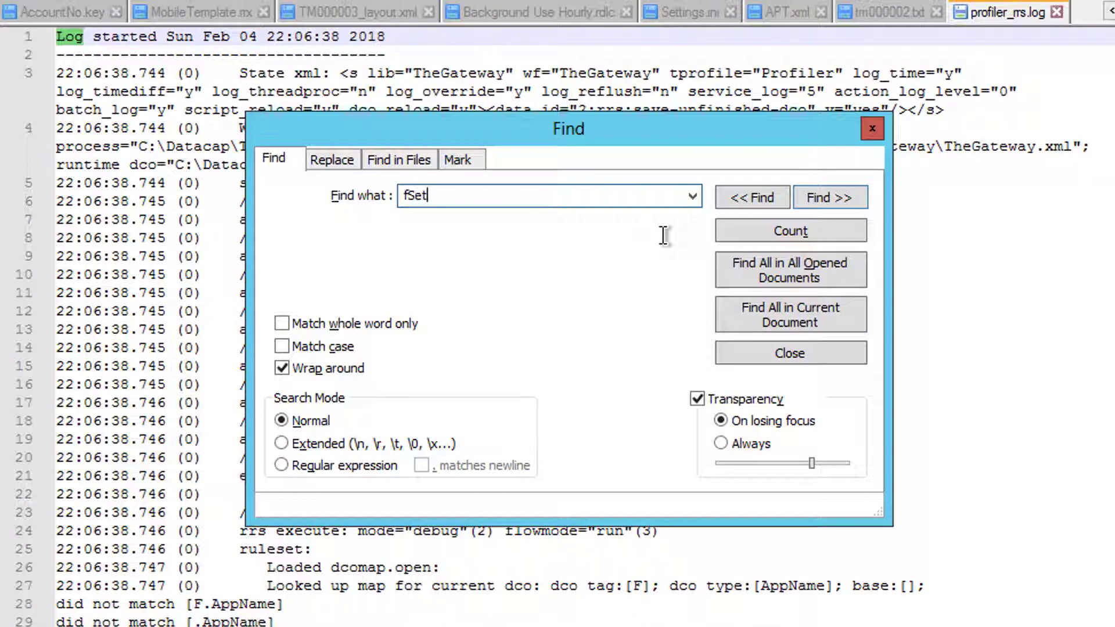
type("upFingerprint")
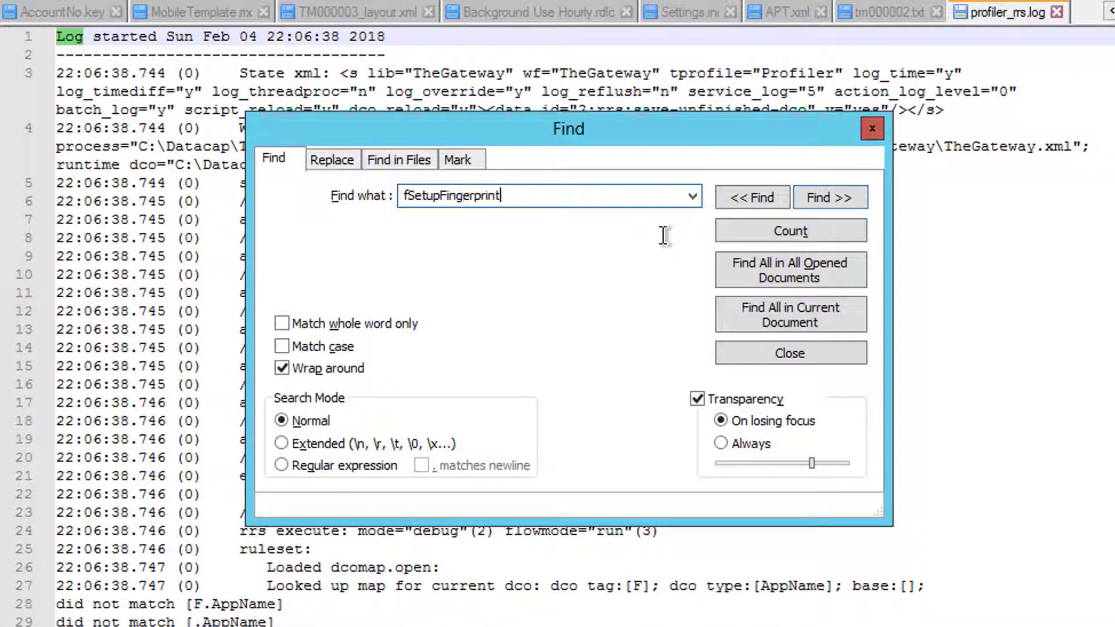
type("Class")
key("Return")
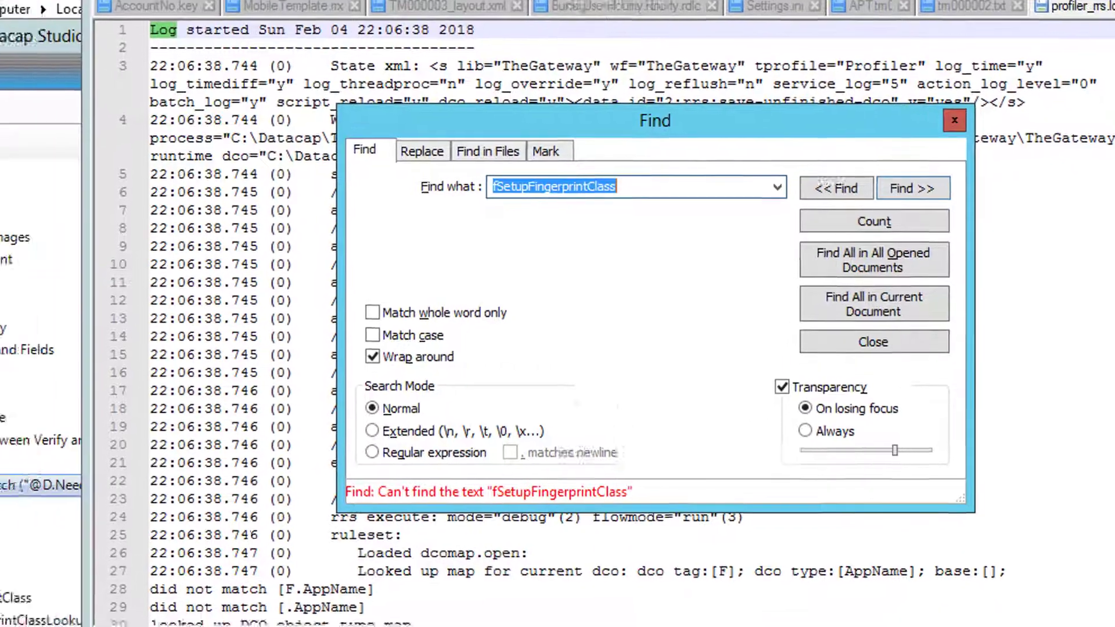
key("alt+Tab")
left_click(518, 527)
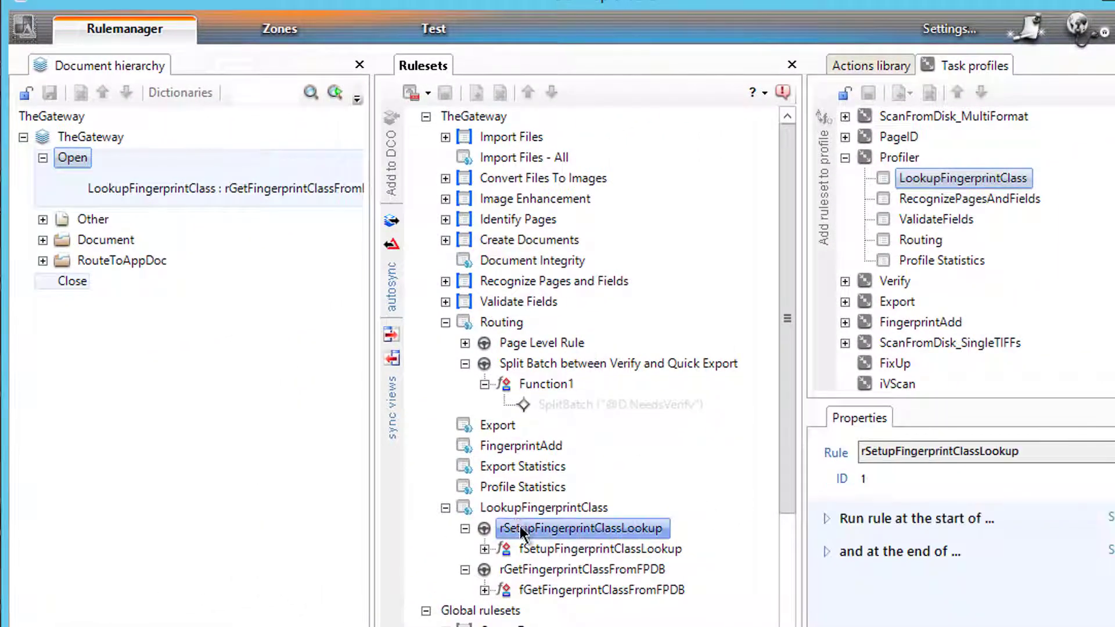
- Expand fSetupFingerprintClassLookup to show OpenConnection and CloseConnection, then return to the Notepad++ search
left_click(486, 548)
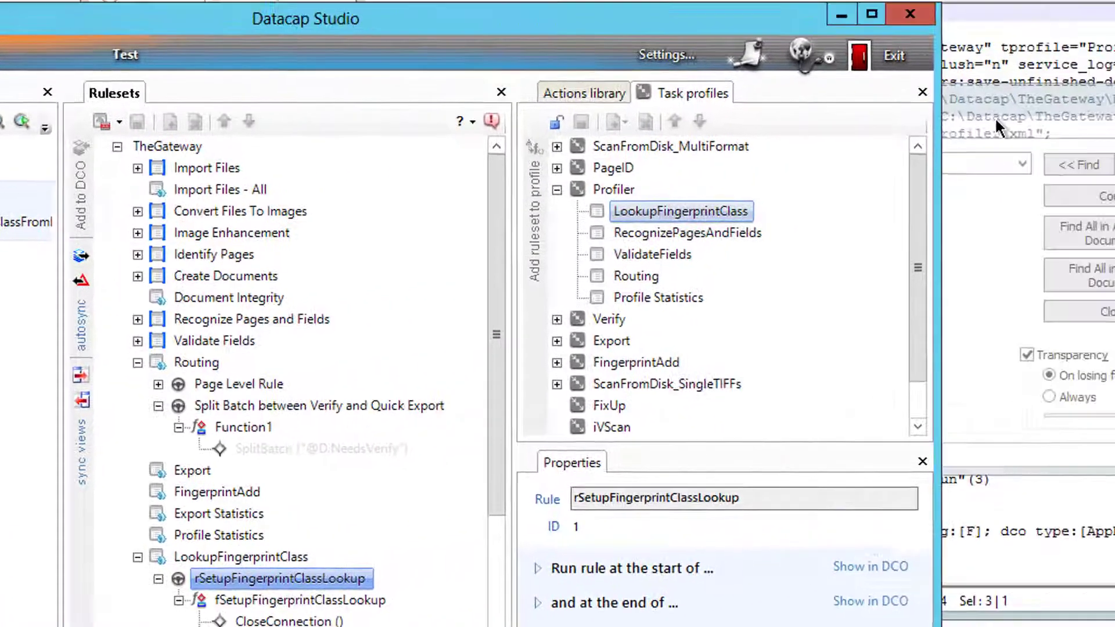
left_click(995, 118)
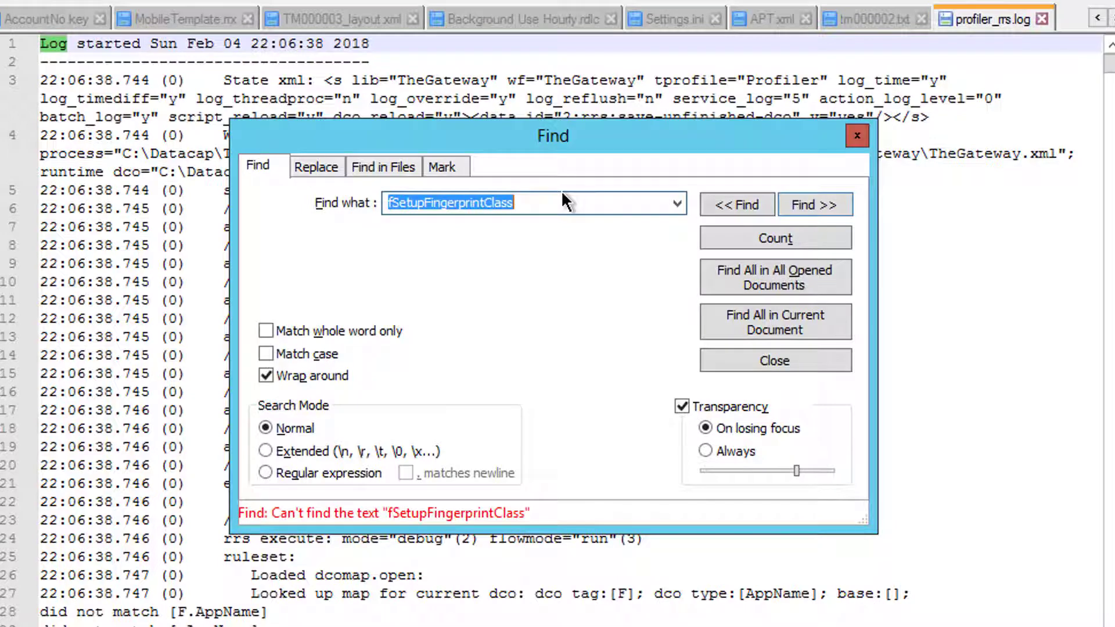
- Search the log for 'fSetupFinger', find no match, and return to Datacap Studio
type("f")
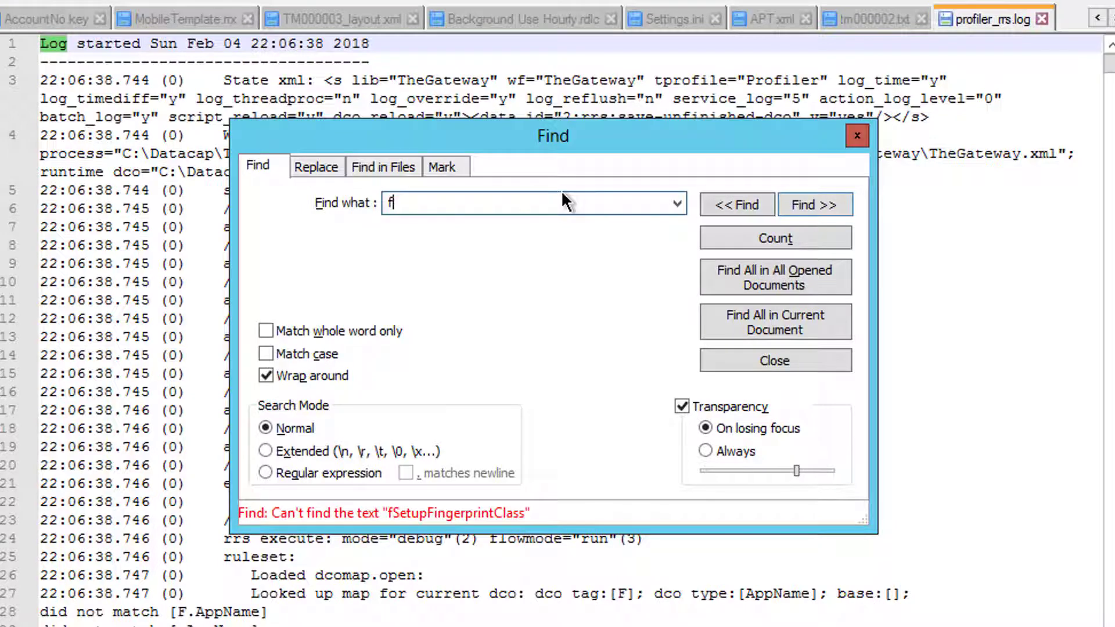
type("SetupFinger")
key("Return")
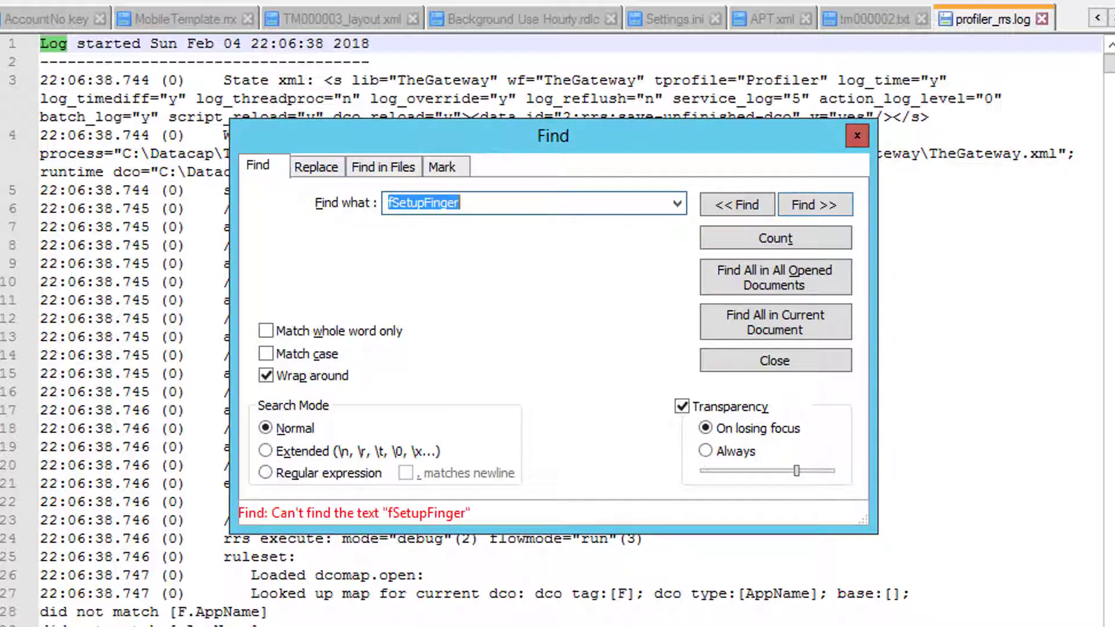
key("alt+Tab")
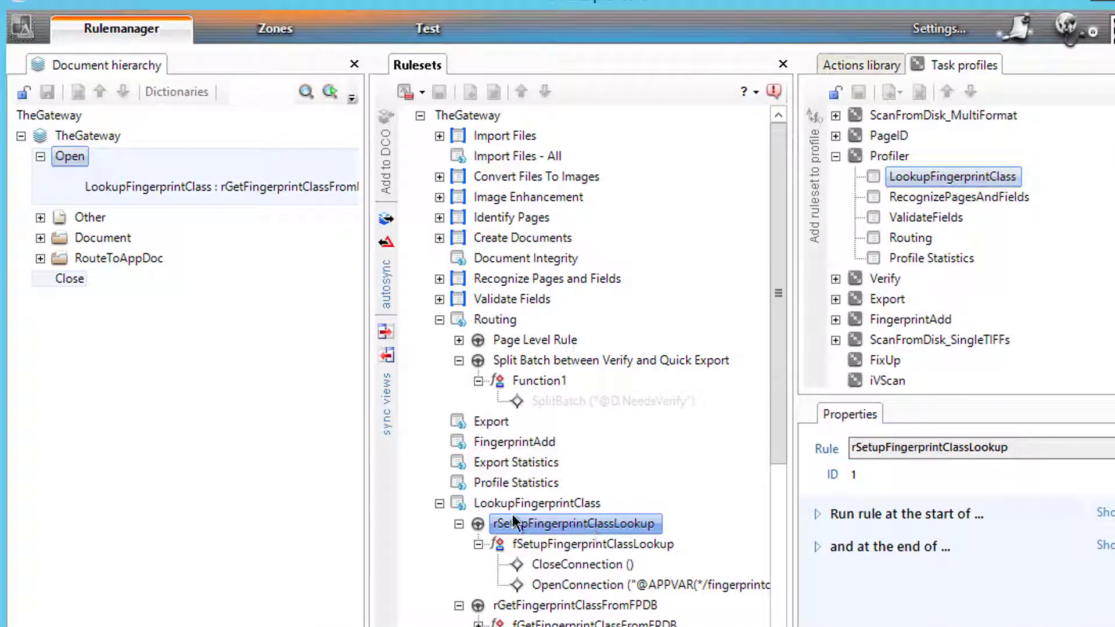
- Replace rGetFingerprintClassFromFPDB with rSetupFingerprintClassLookup on TheGateway batch's Open event
left_click(385, 357)
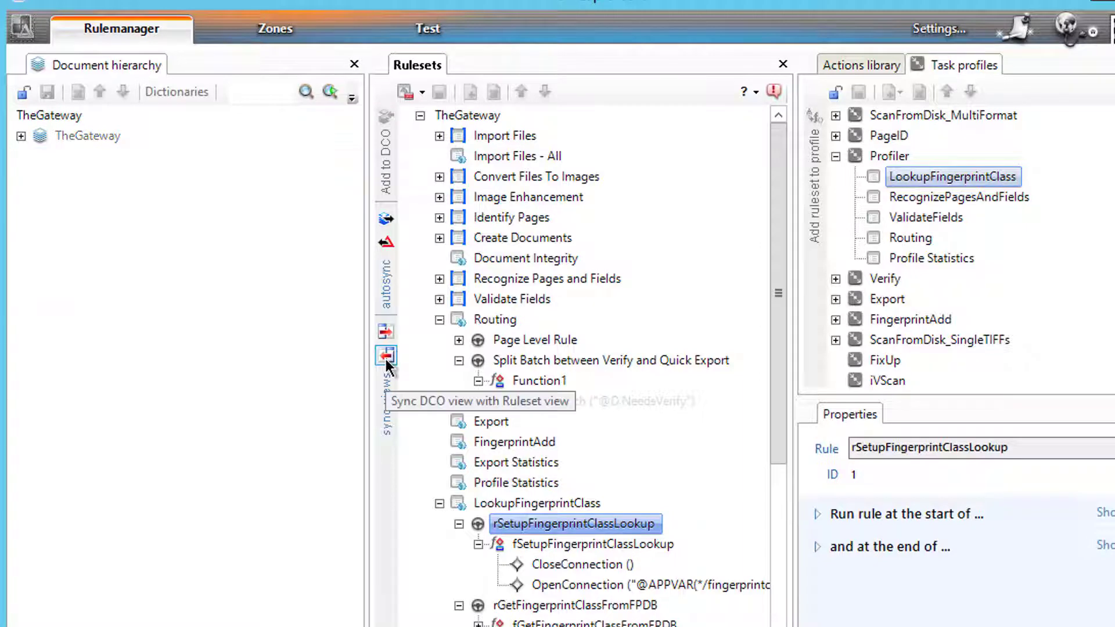
left_click(23, 89)
left_click(22, 136)
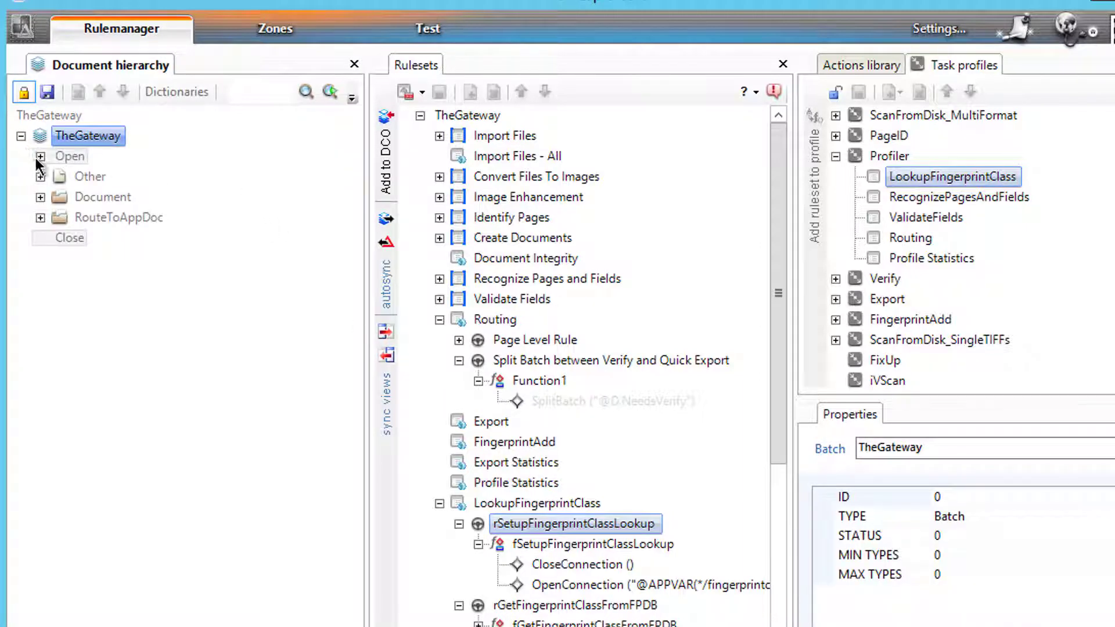
left_click(40, 157)
left_click(119, 188)
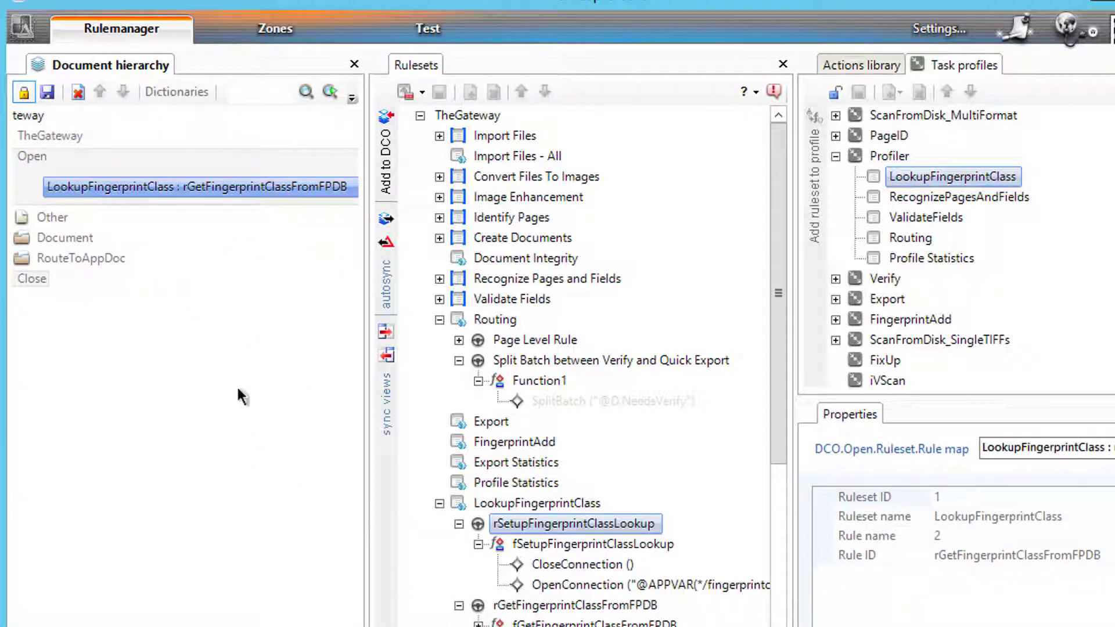
left_click(81, 95)
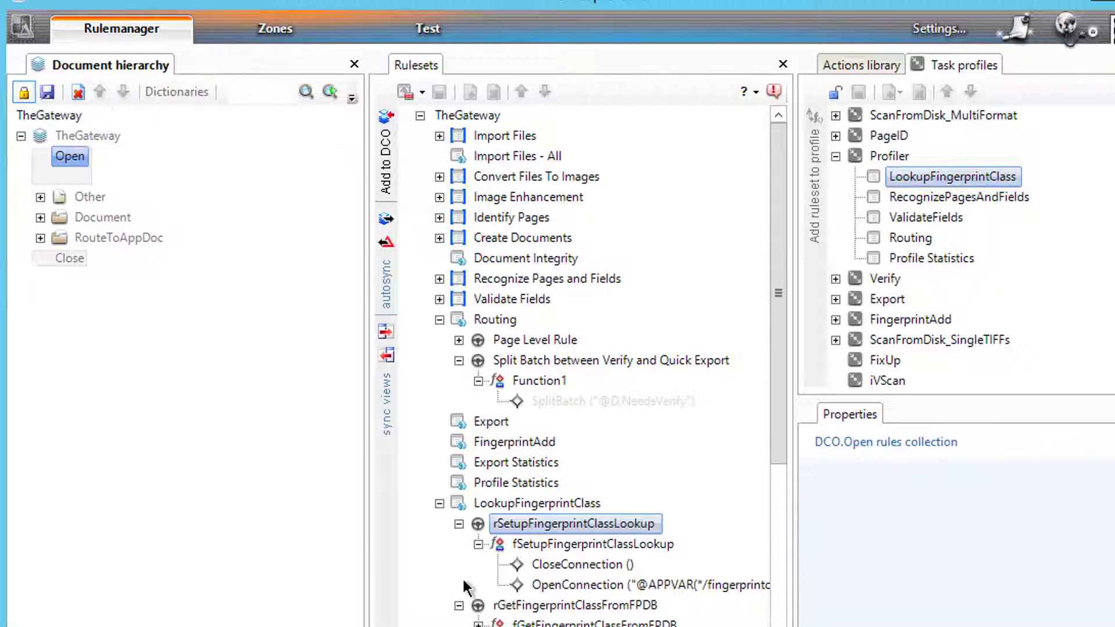
left_click(386, 159)
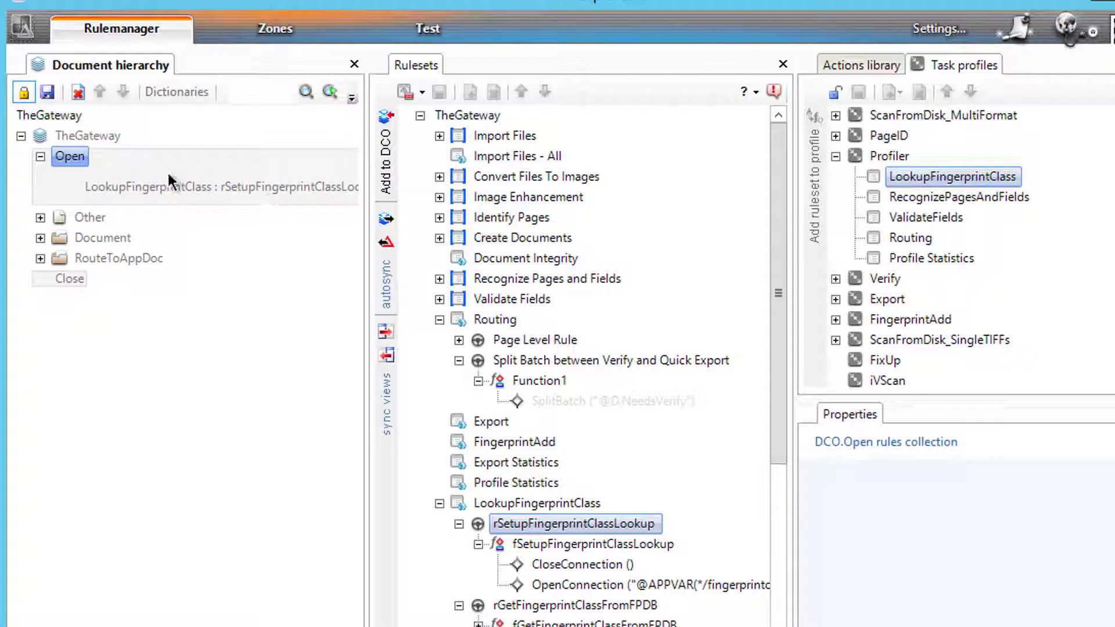
left_click(23, 93)
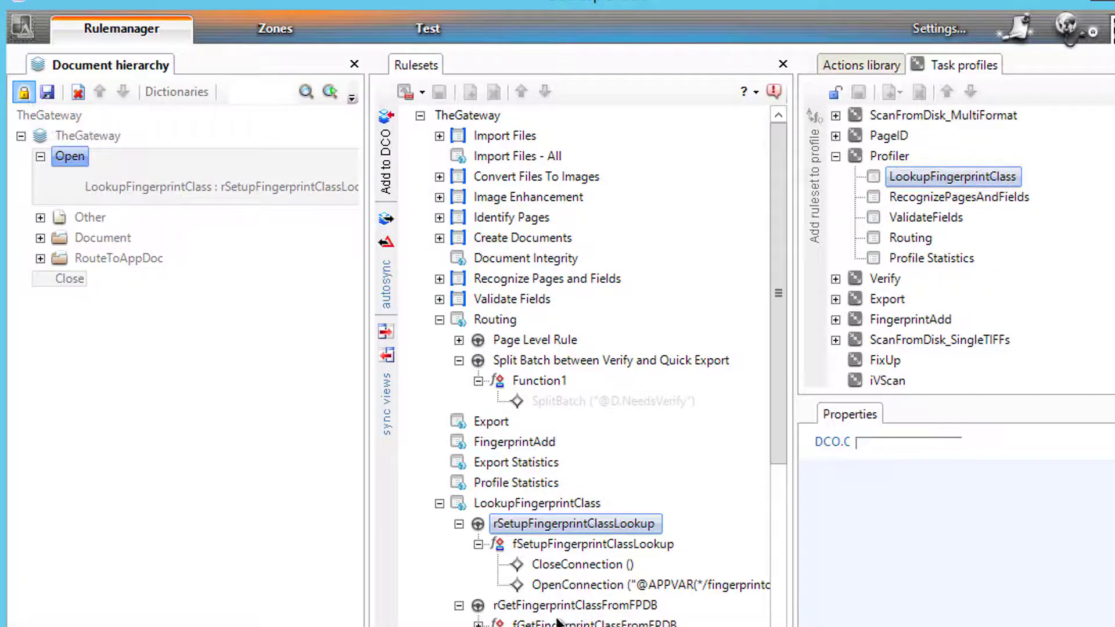
- Check that rGetFingerprintClassFromFPDB is still attached to AppName's Open event
left_click(505, 605)
left_click(387, 355)
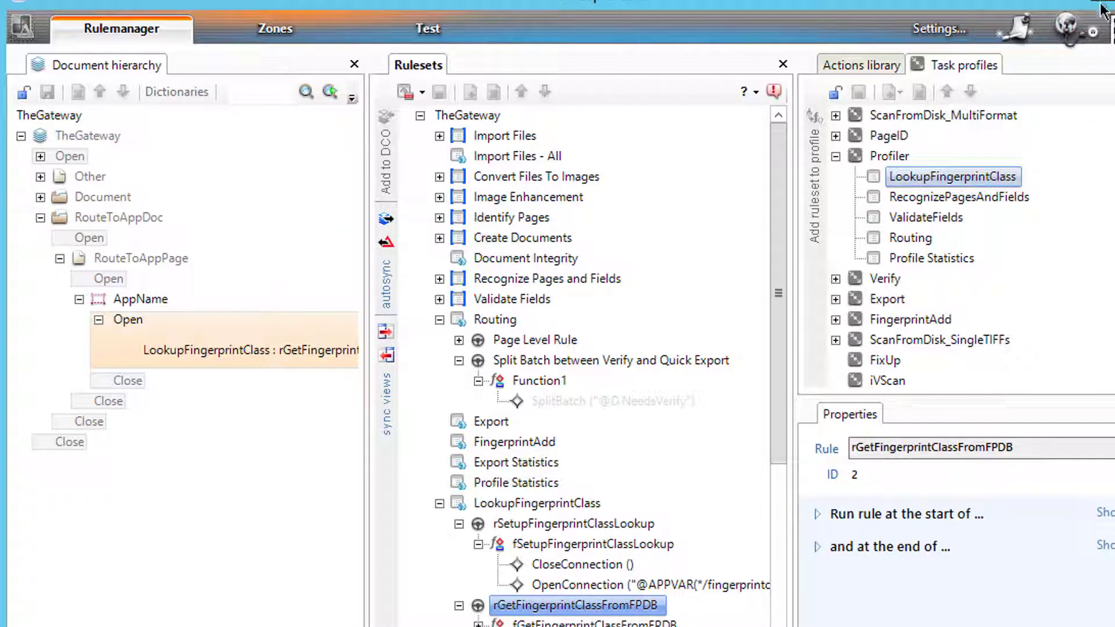
left_click(427, 29)
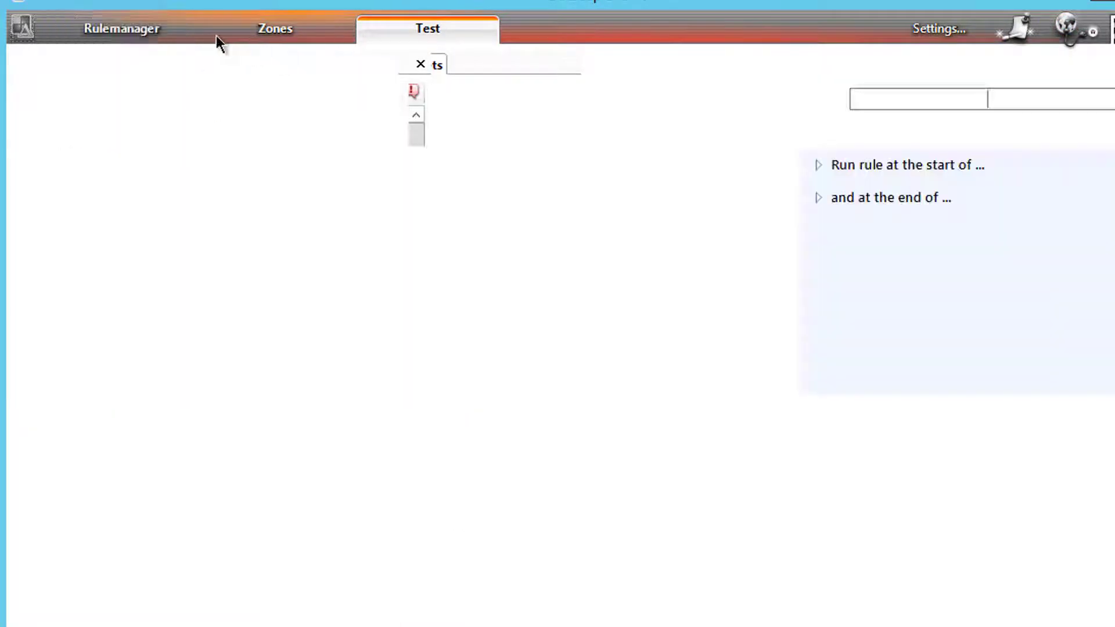
- Rerun the Profiler task profile, keep the batch running, and select AppName on page TM000001
left_click(163, 70)
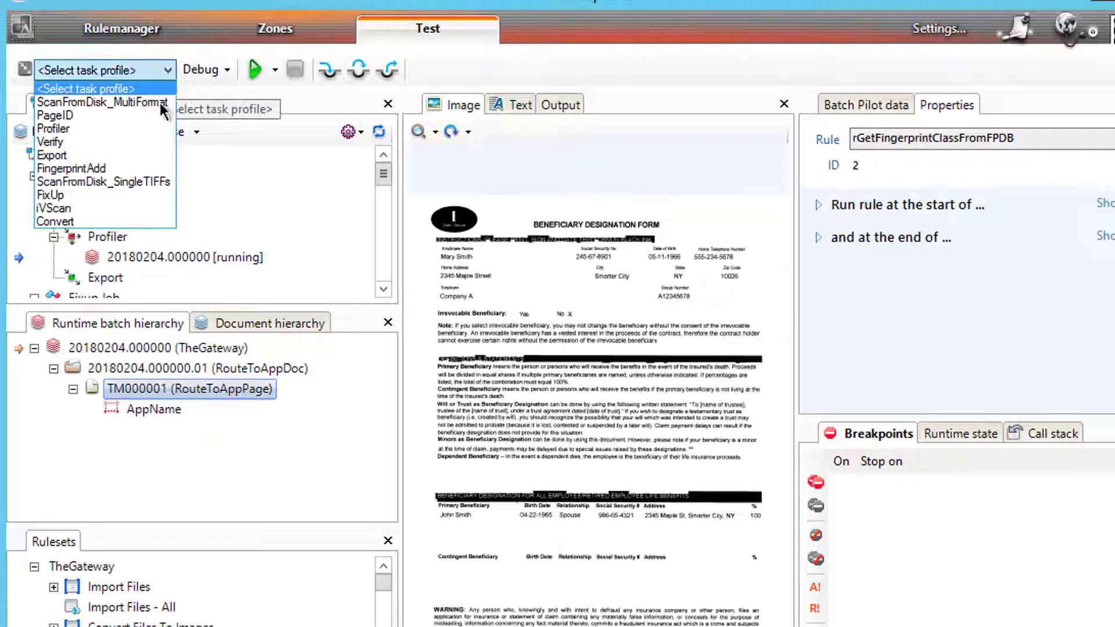
left_click(54, 128)
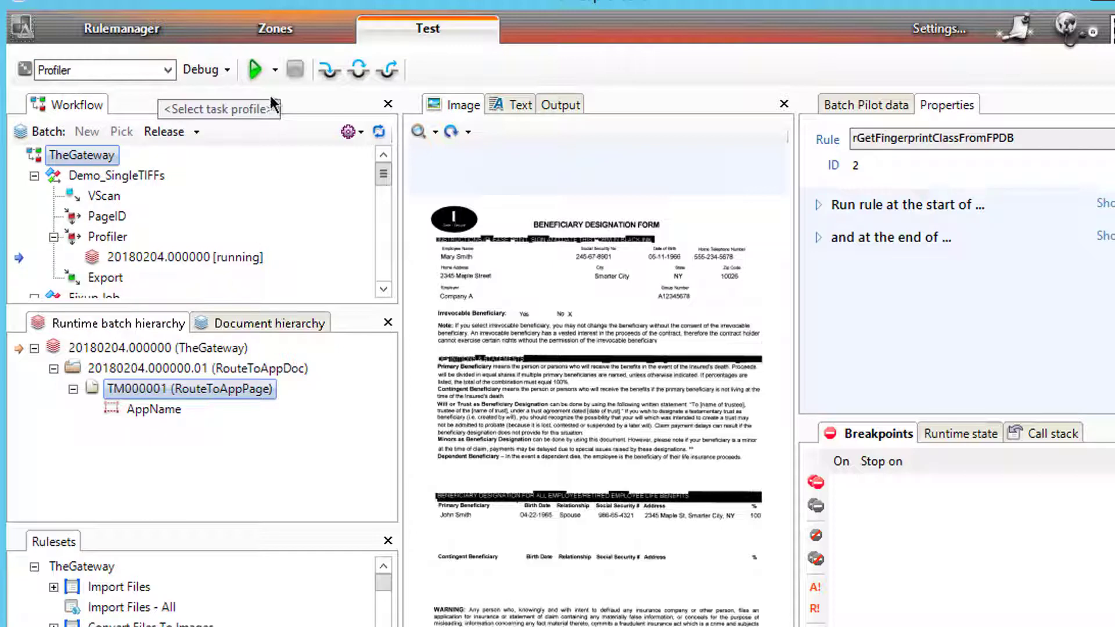
left_click(254, 70)
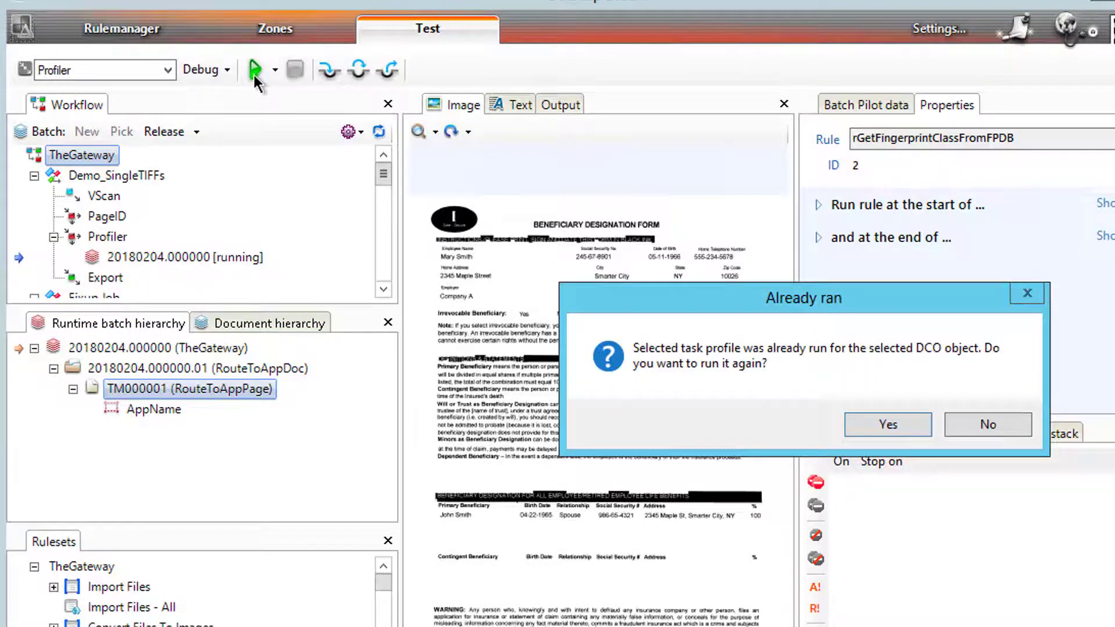
left_click(889, 424)
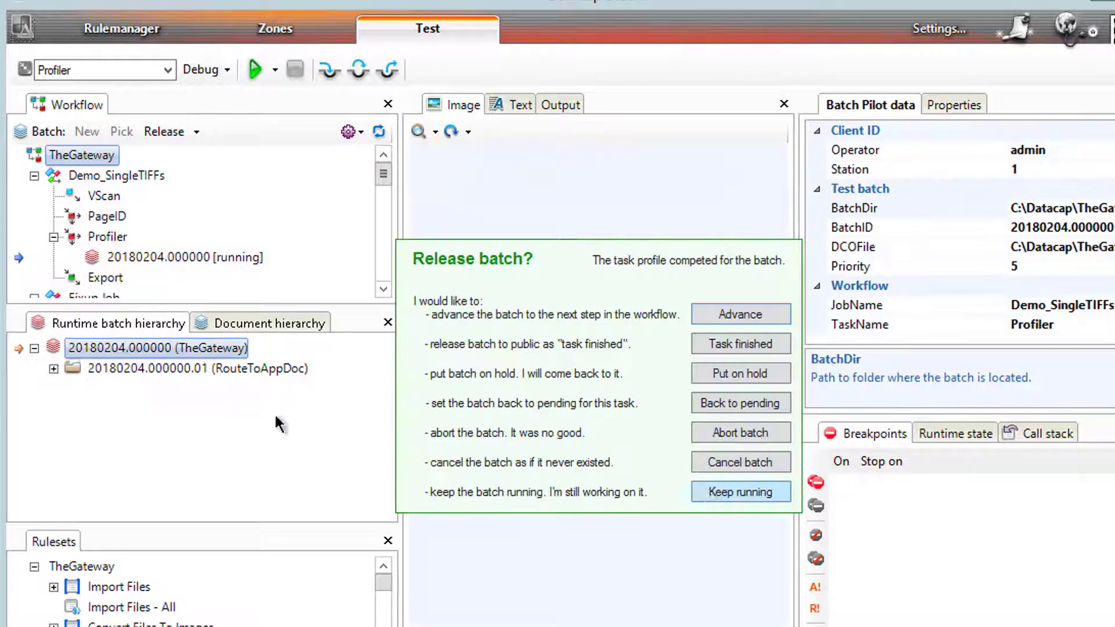
left_click(278, 424)
left_click(53, 368)
left_click(72, 389)
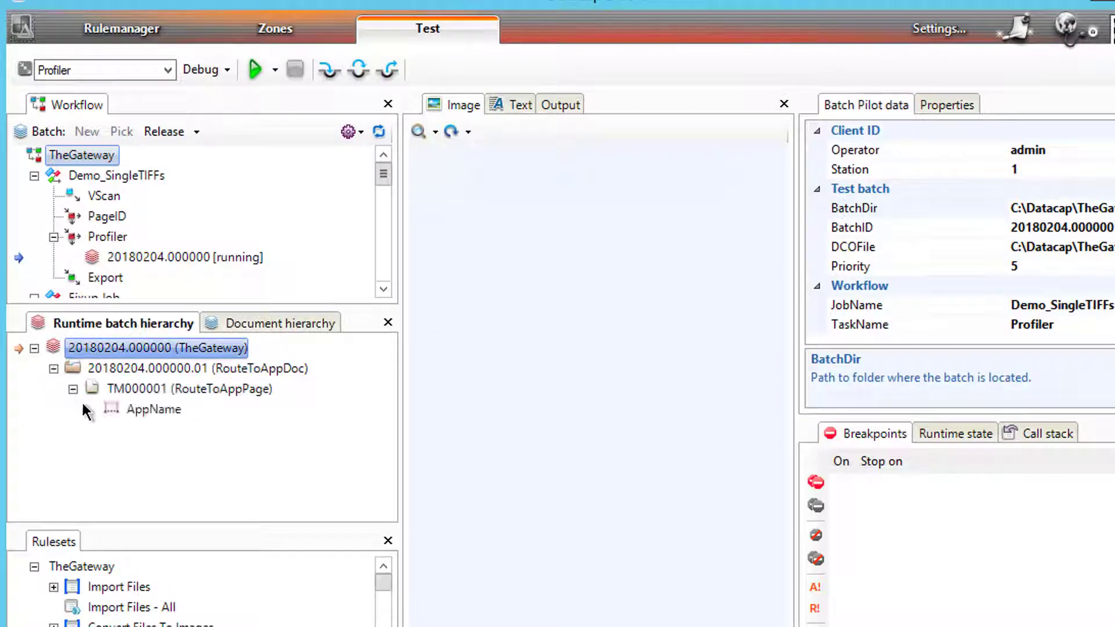
left_click(155, 410)
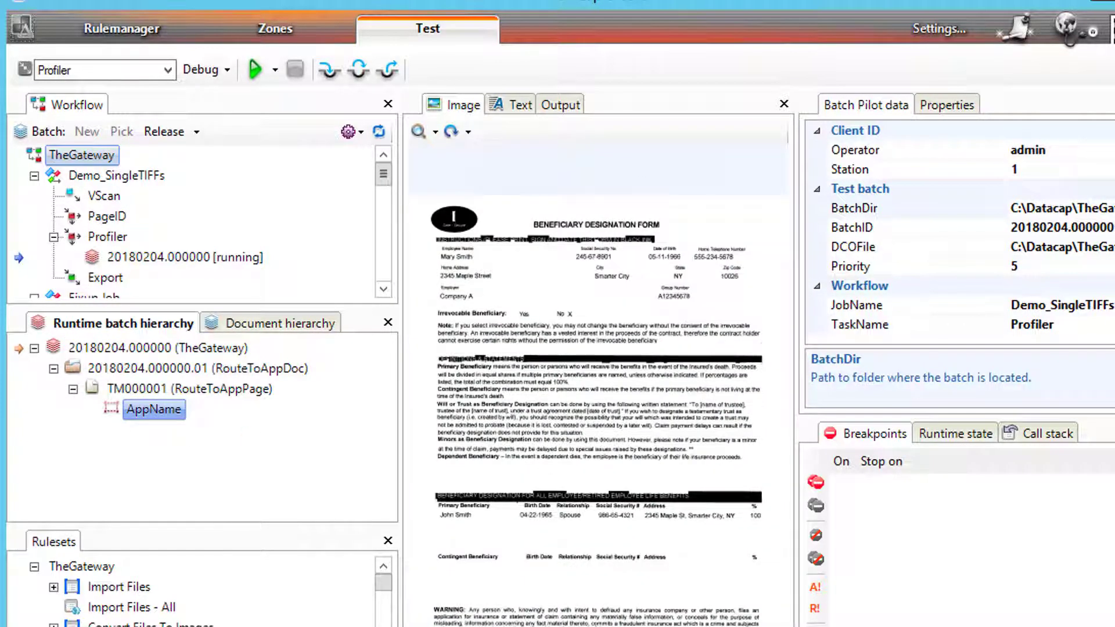
- Reload the updated profiler_rrs.log in Notepad++ and move the Find dialog off the log lines
key("alt+Tab")
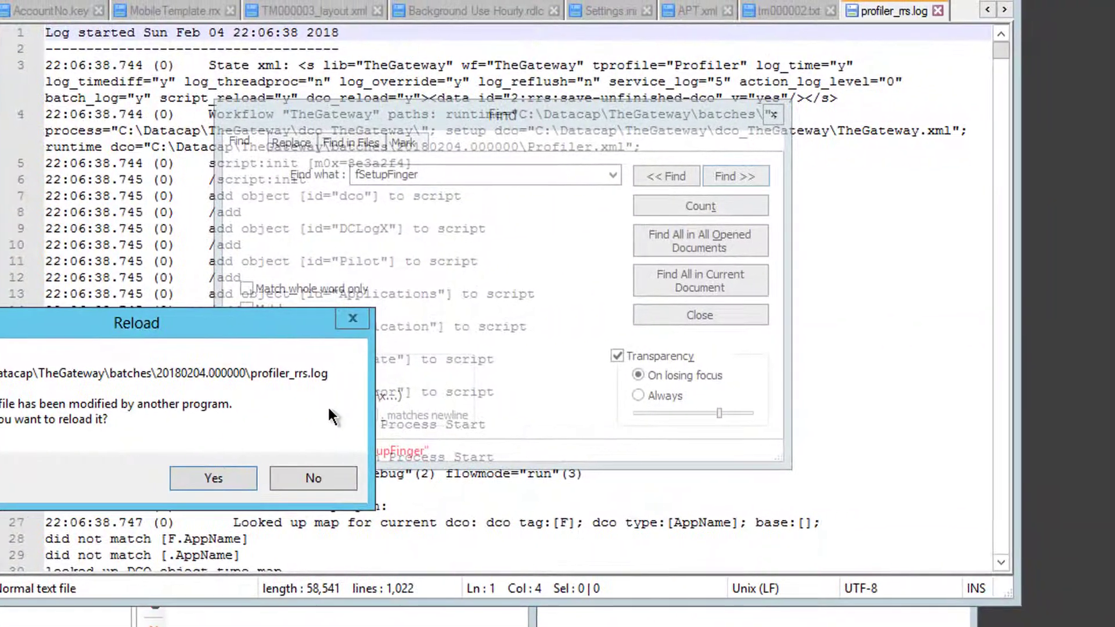
left_click(212, 478)
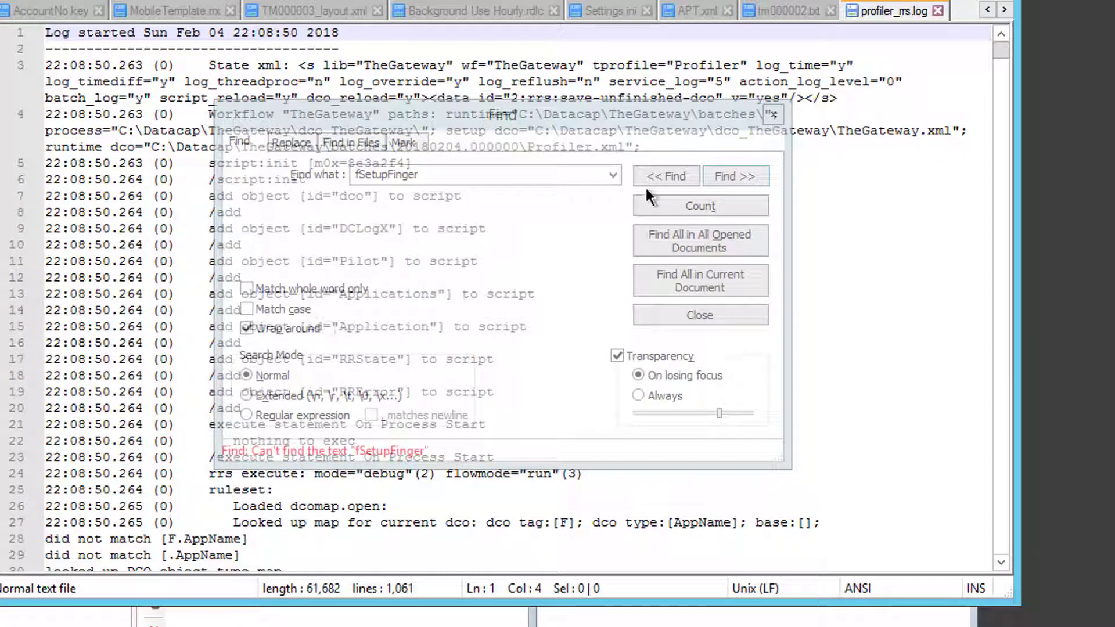
left_click(728, 176)
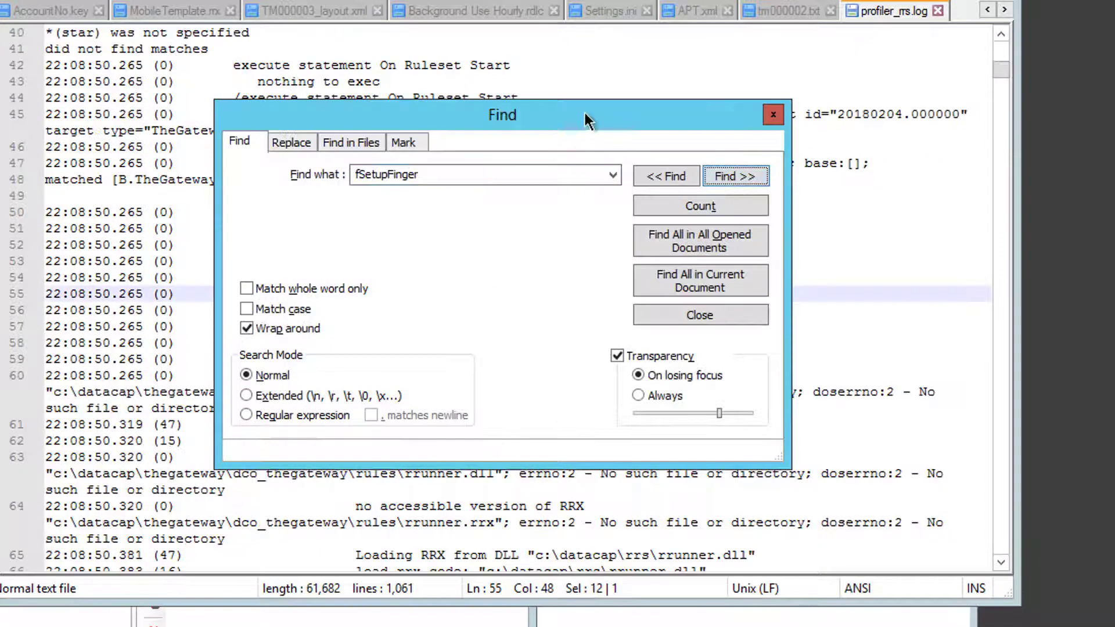
left_click_drag(584, 113, 3, 128)
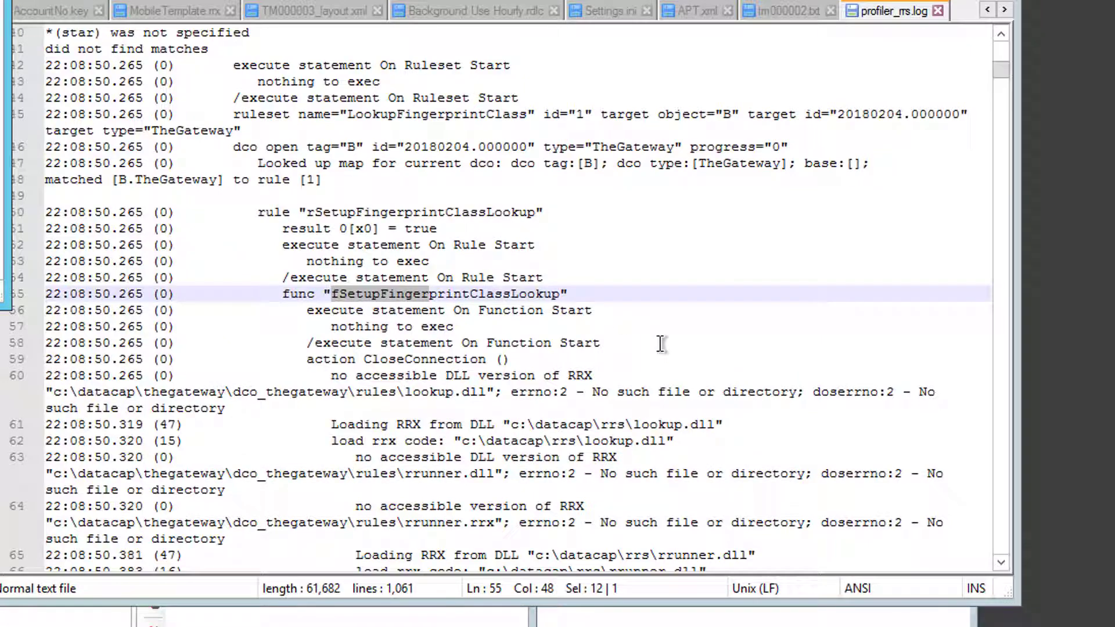
left_click(519, 424)
- Read down the setup trace to where OpenConnection on fingerprintconn:cs returns True
scroll(505, 341, "down", 5)
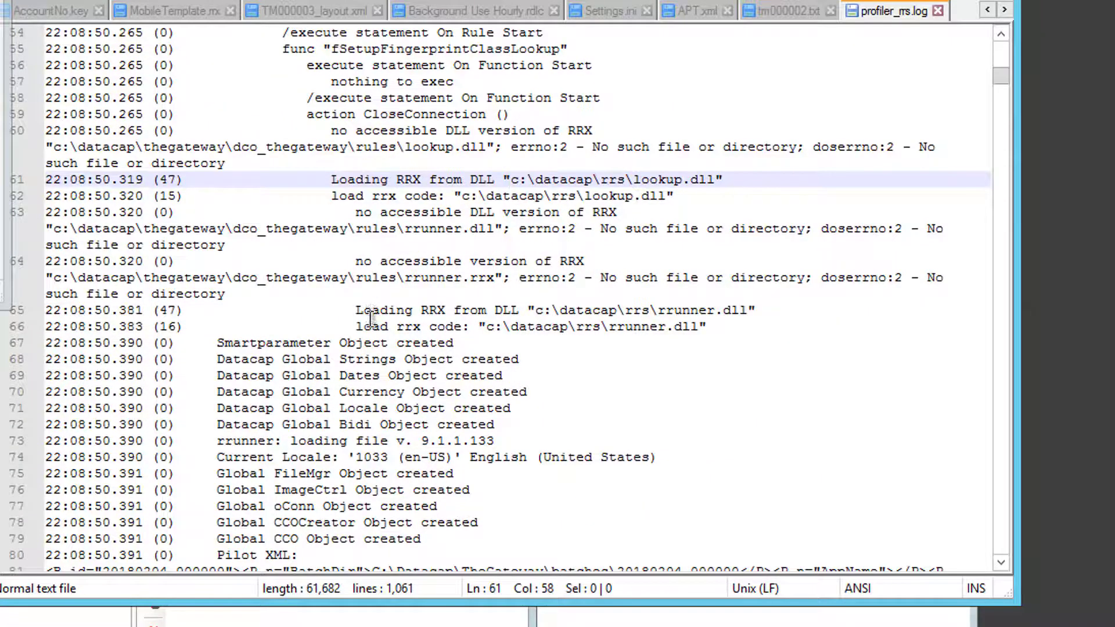
scroll(369, 314, "down", 4)
scroll(370, 319, "down", 5)
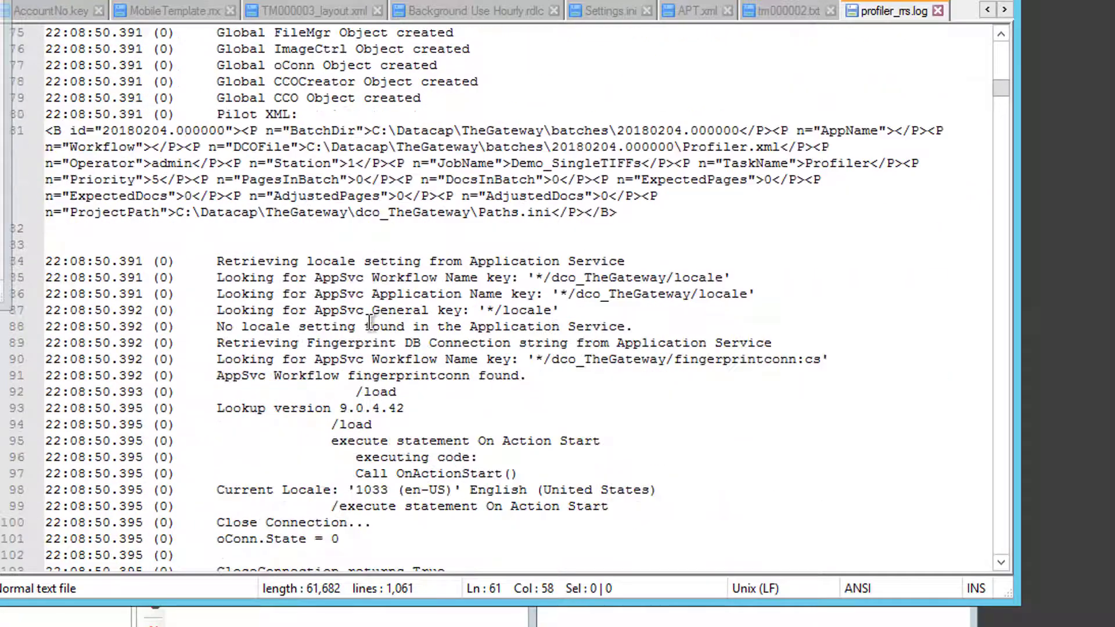
scroll(366, 316, "down", 10)
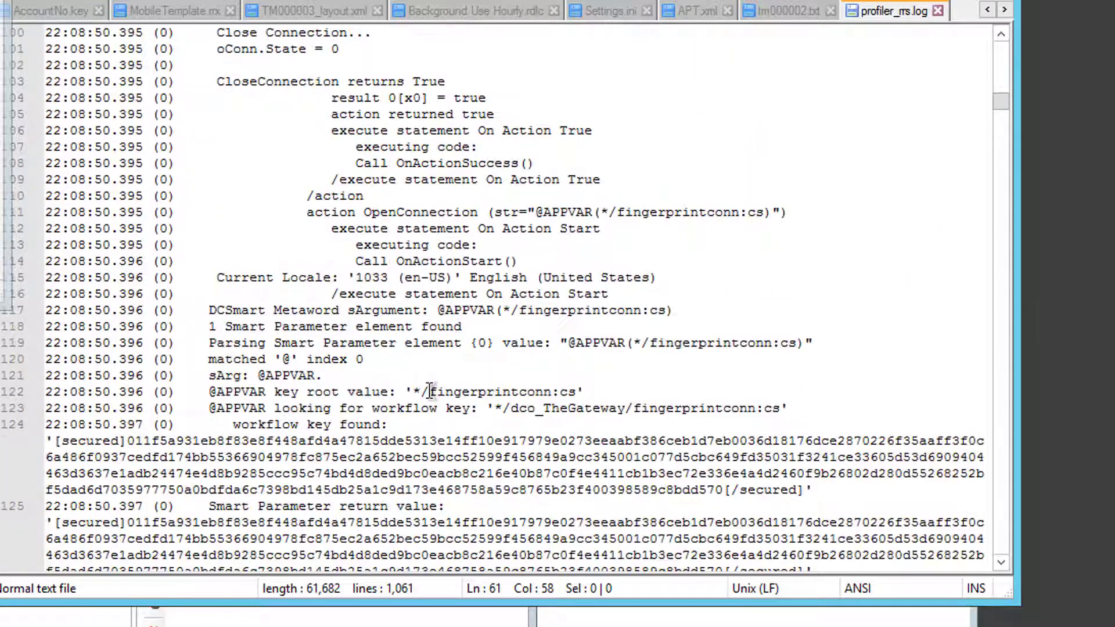
scroll(451, 419, "down", 2)
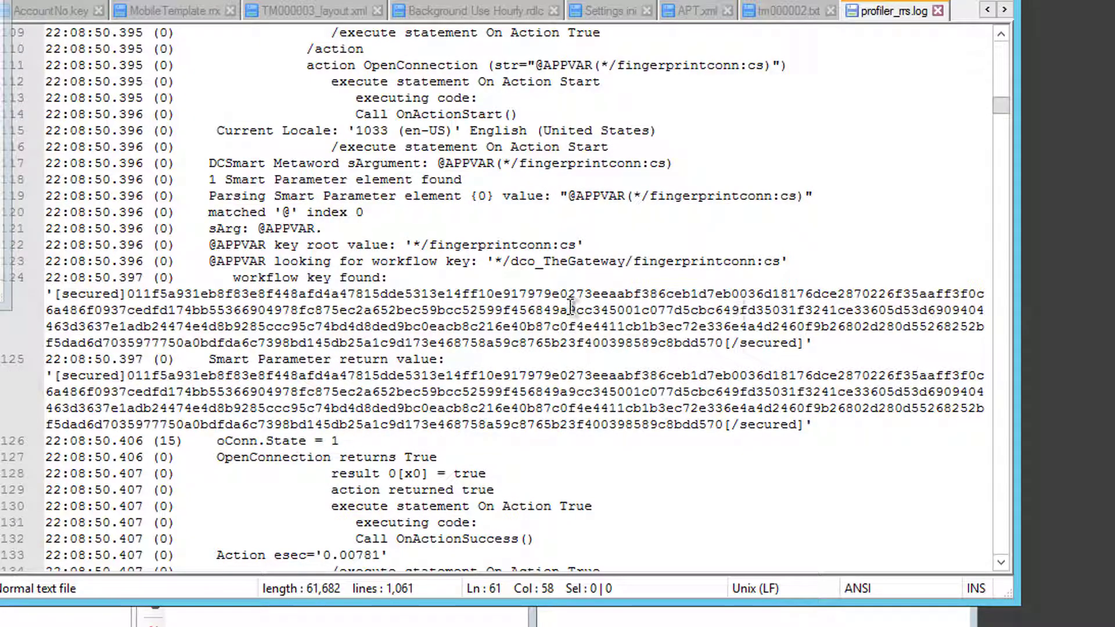
scroll(587, 338, "down", 2)
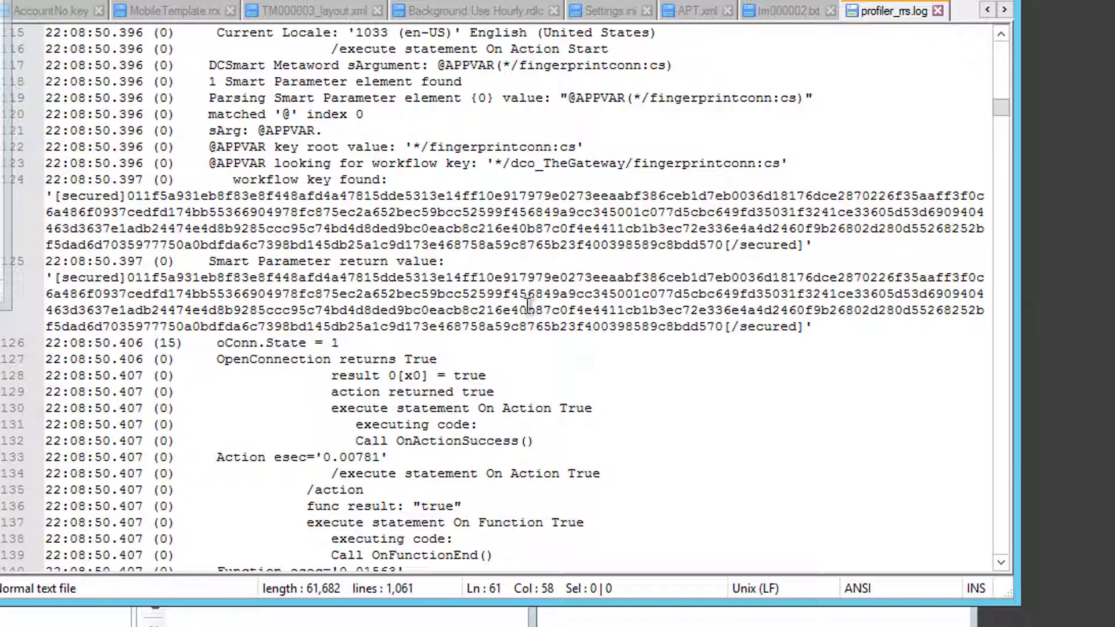
scroll(386, 349, "down", 2)
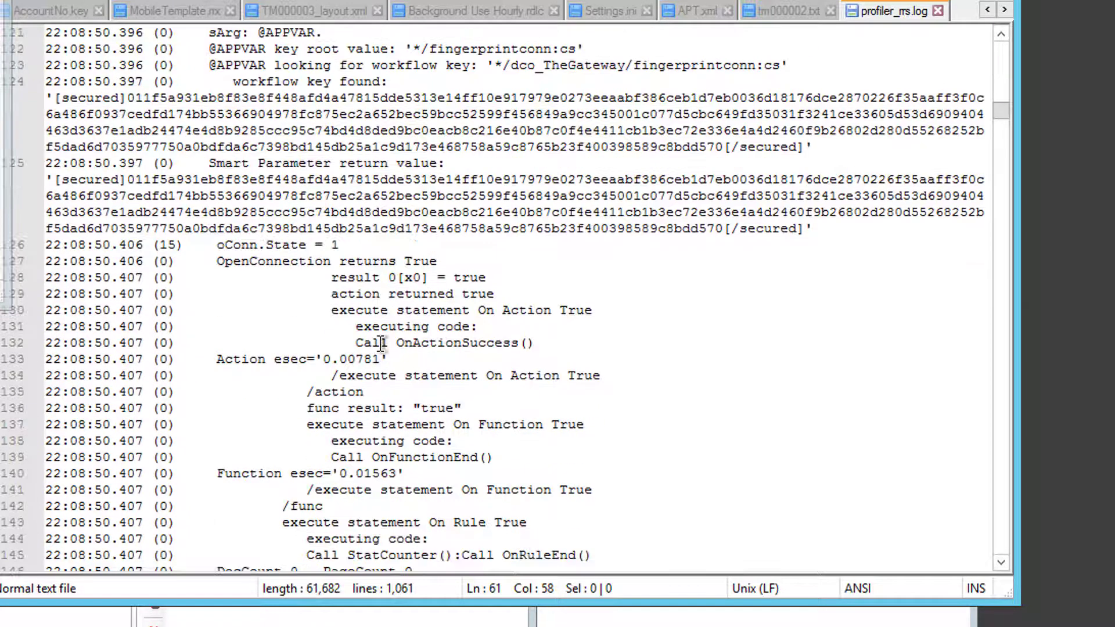
scroll(386, 348, "up", 2)
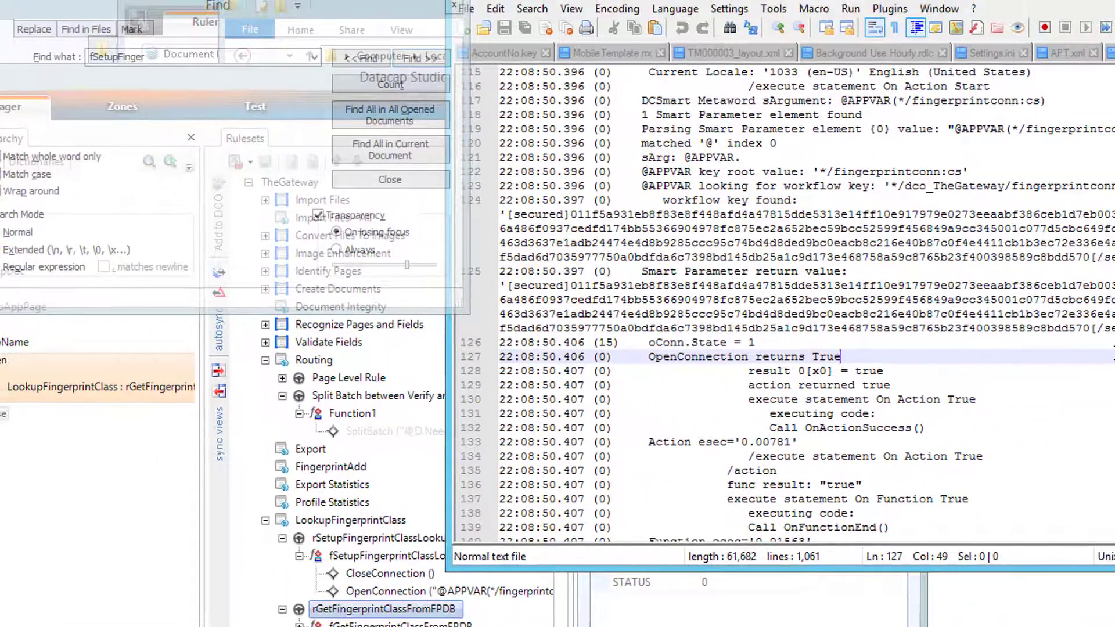
- Search the log for fGetFinger and read its ExecuteSQL trace showing an empty Main_Page.TemplateID
key("ctrl+f")
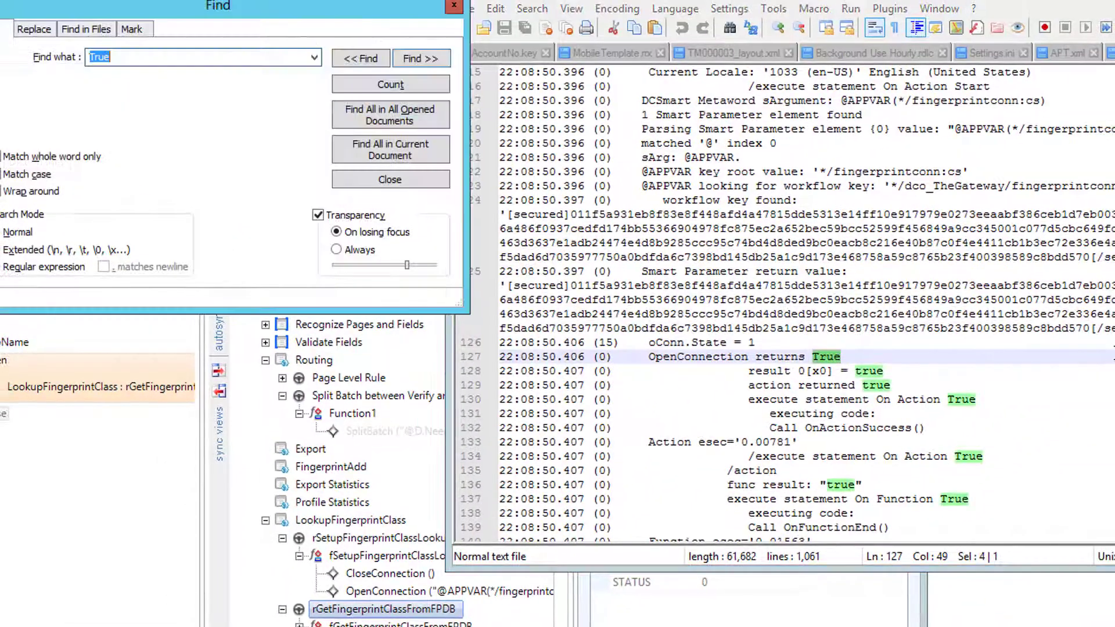
type("fGetFinger")
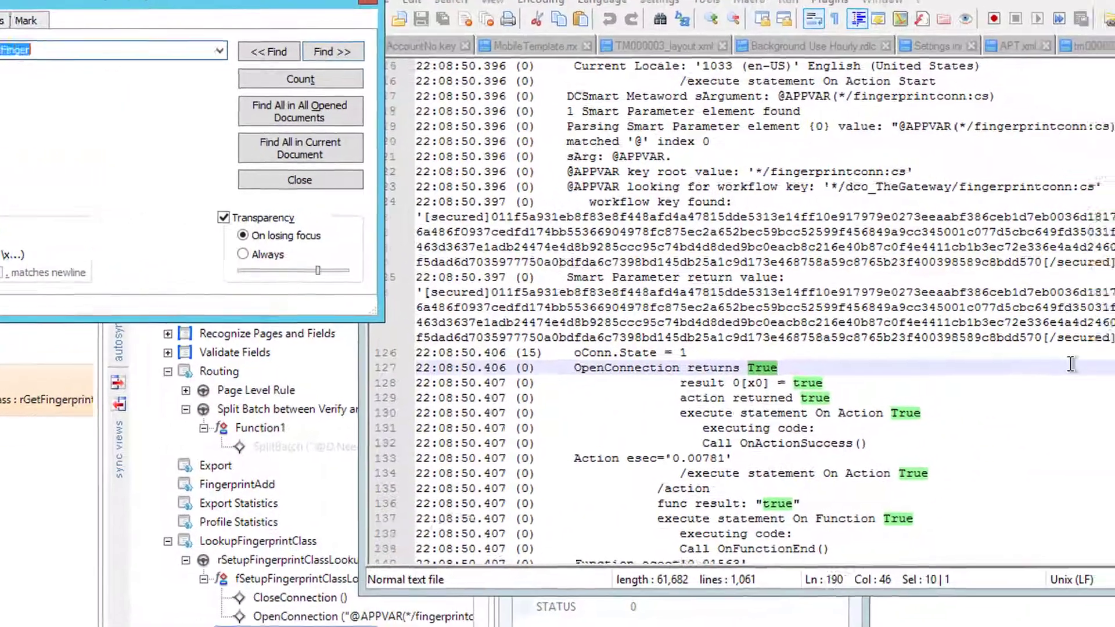
key("Return")
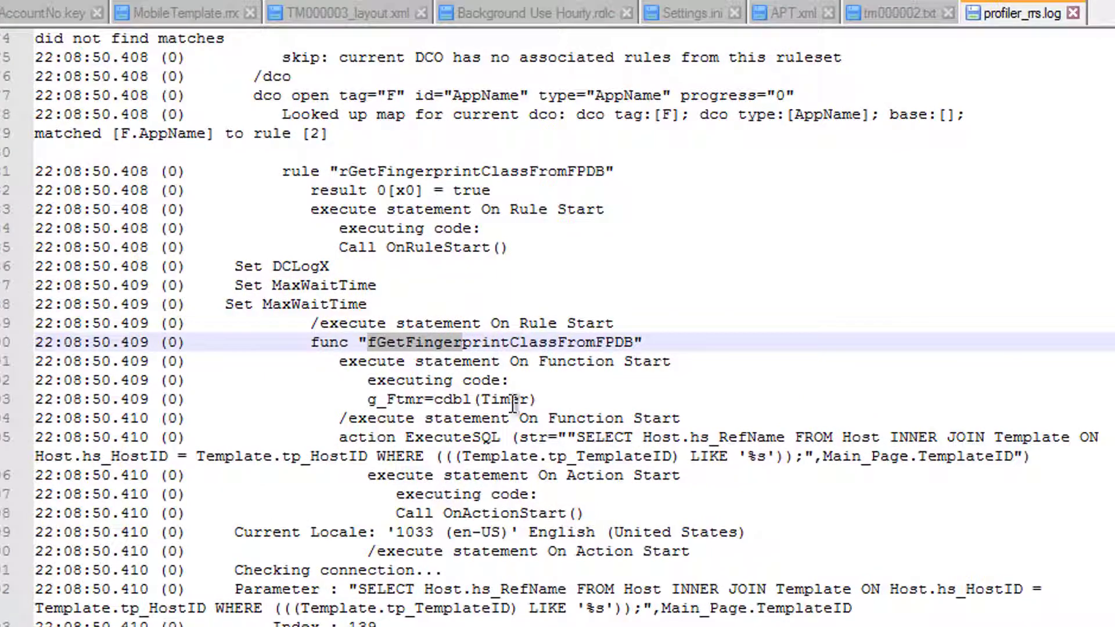
left_click(511, 401)
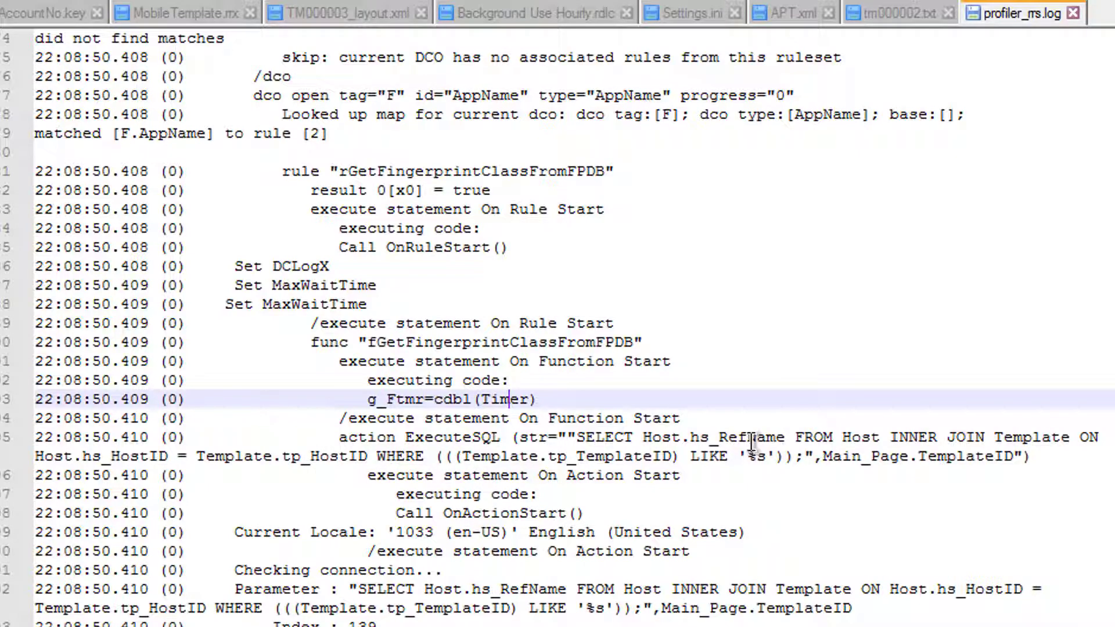
left_click(508, 531)
scroll(509, 474, "down", 2)
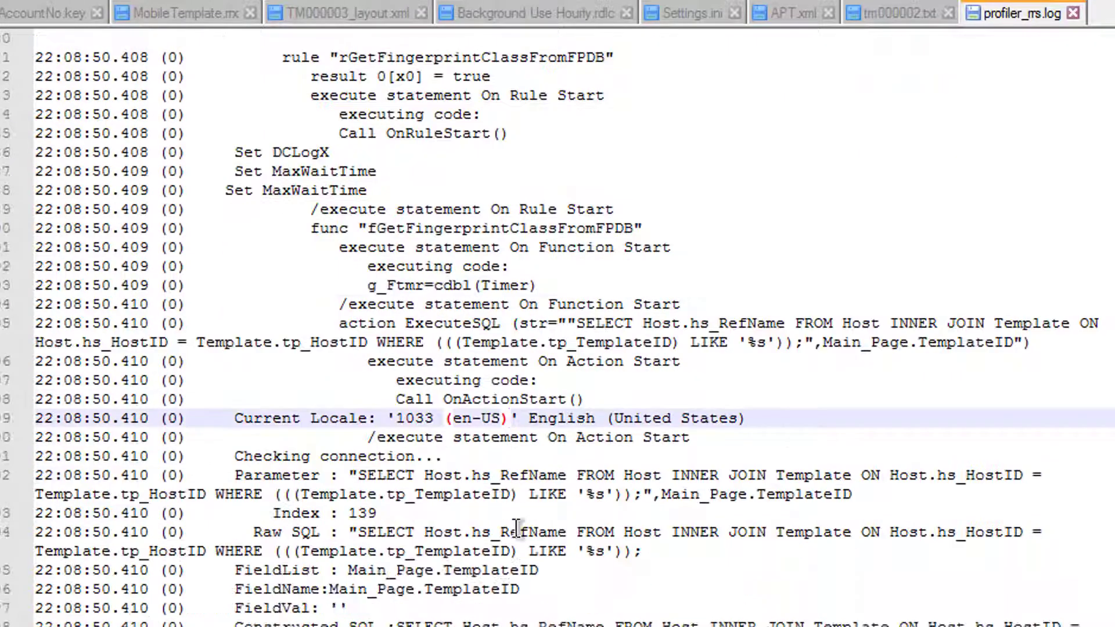
scroll(454, 539, "down", 2)
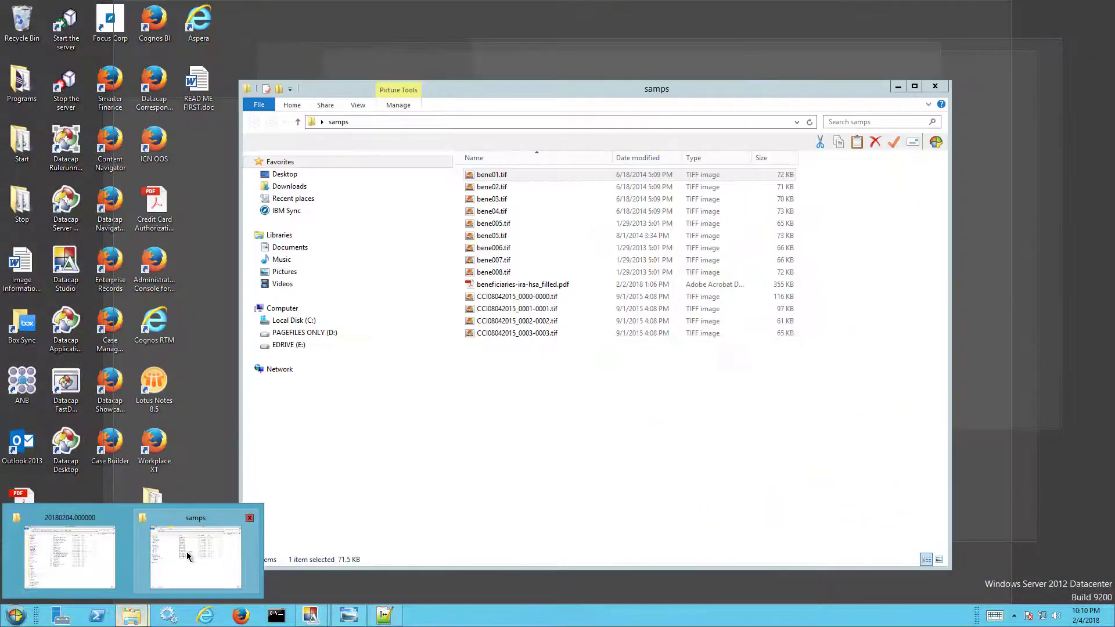
- Browse File Explorer to C:\Datacap\APT and open APTFingerprint.mdb in Access
left_click(187, 556)
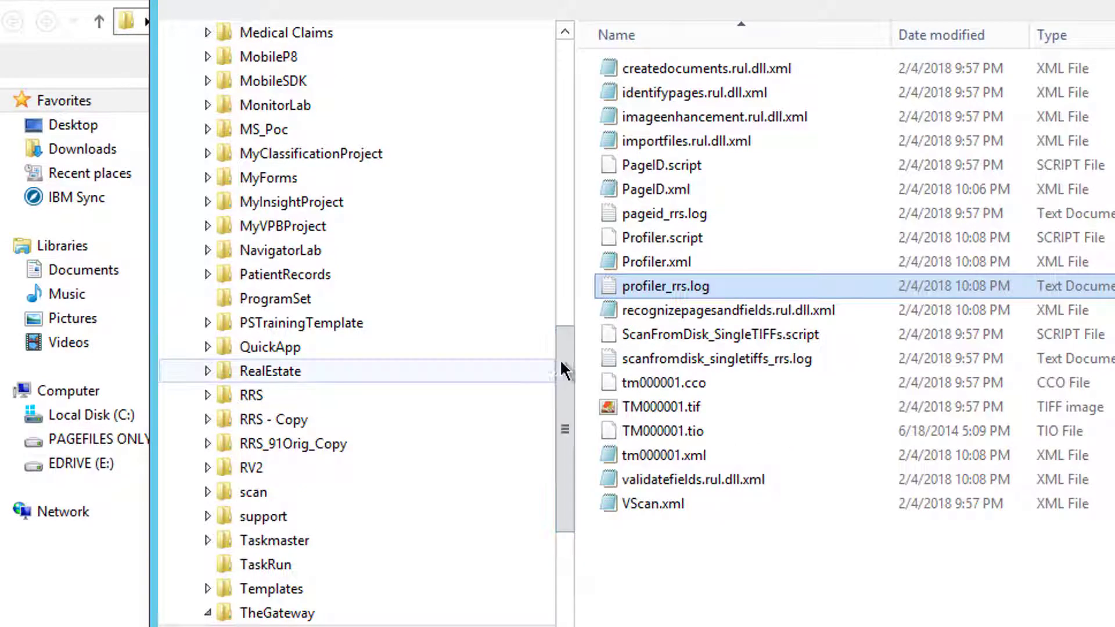
left_click_drag(563, 370, 550, 131)
left_click(234, 253)
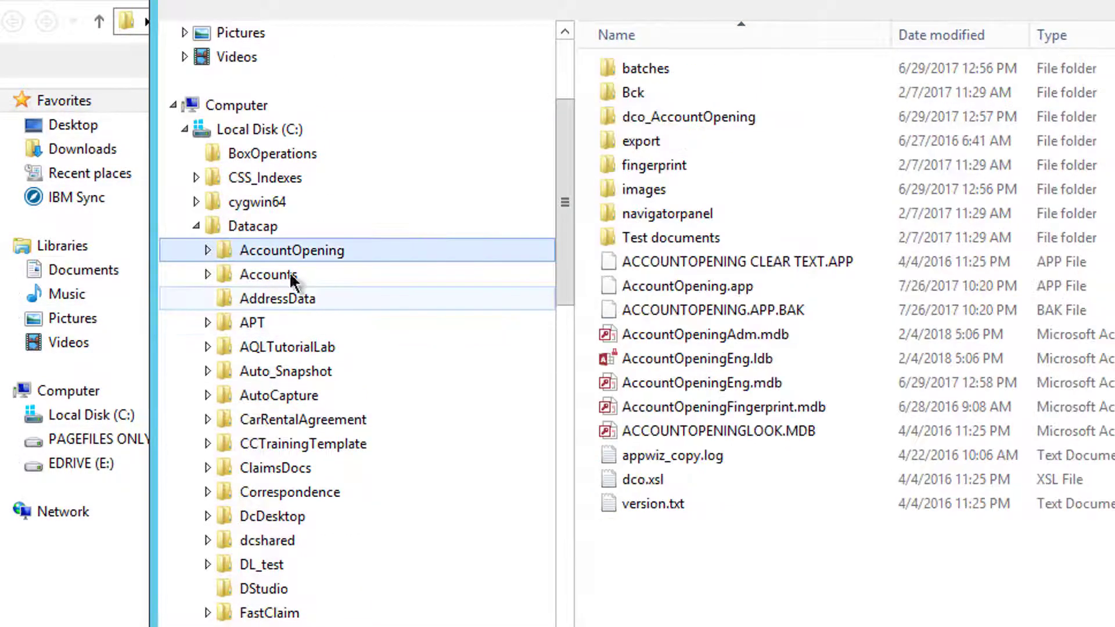
left_click(250, 322)
double_click(611, 381)
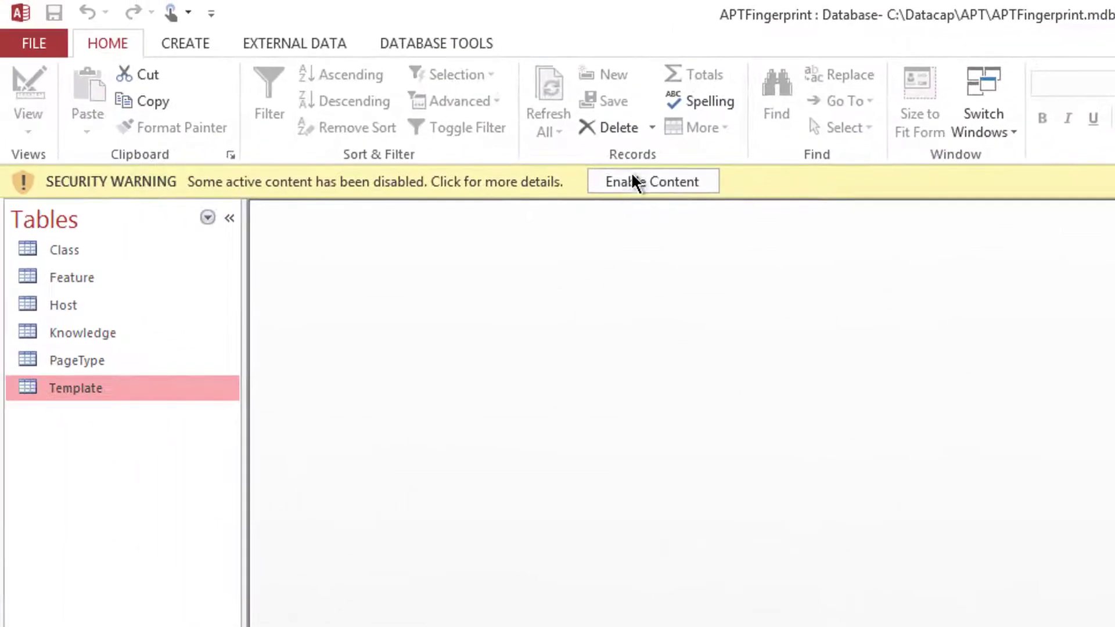
- Enable content, open the Host table, and check the XYZ Hardware host record
left_click(636, 183)
left_click(48, 277)
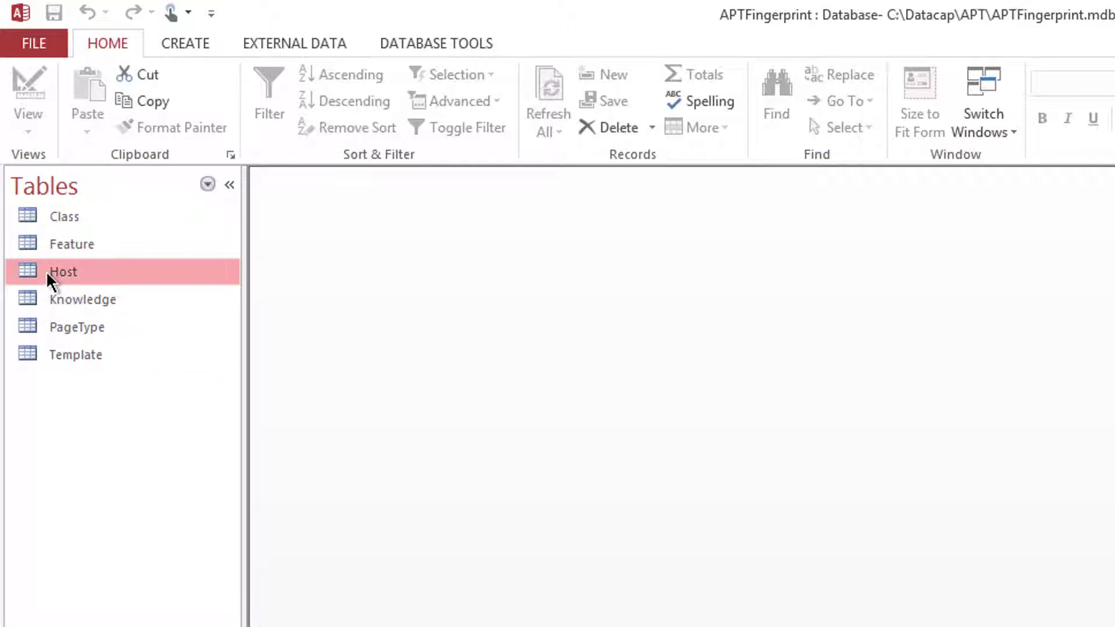
double_click(47, 270)
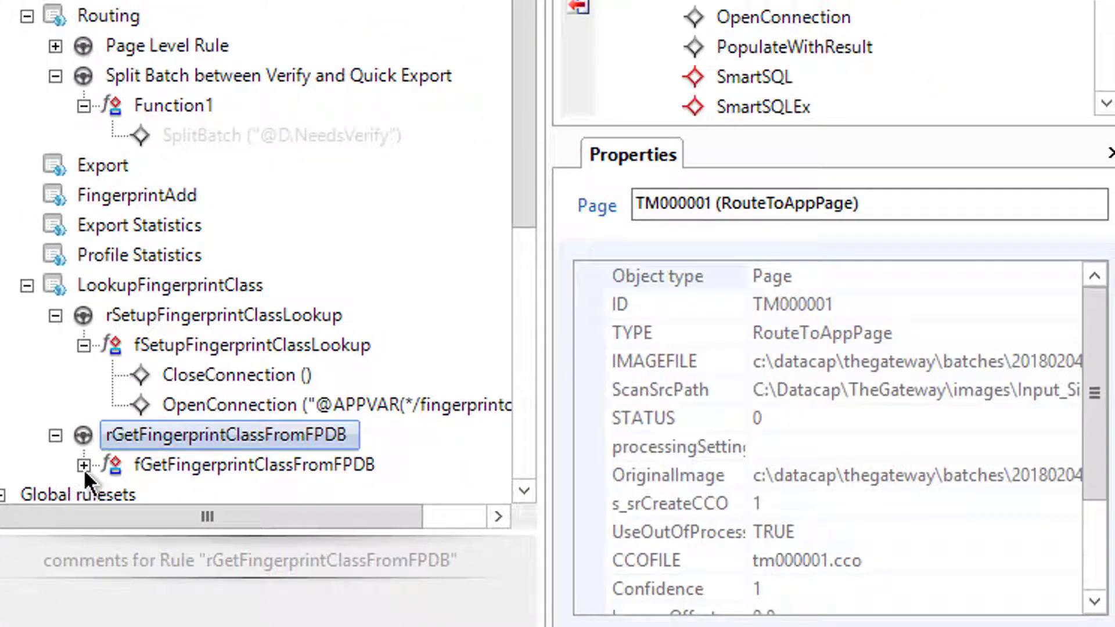
left_click(83, 465)
left_click_drag(81, 516, 142, 492)
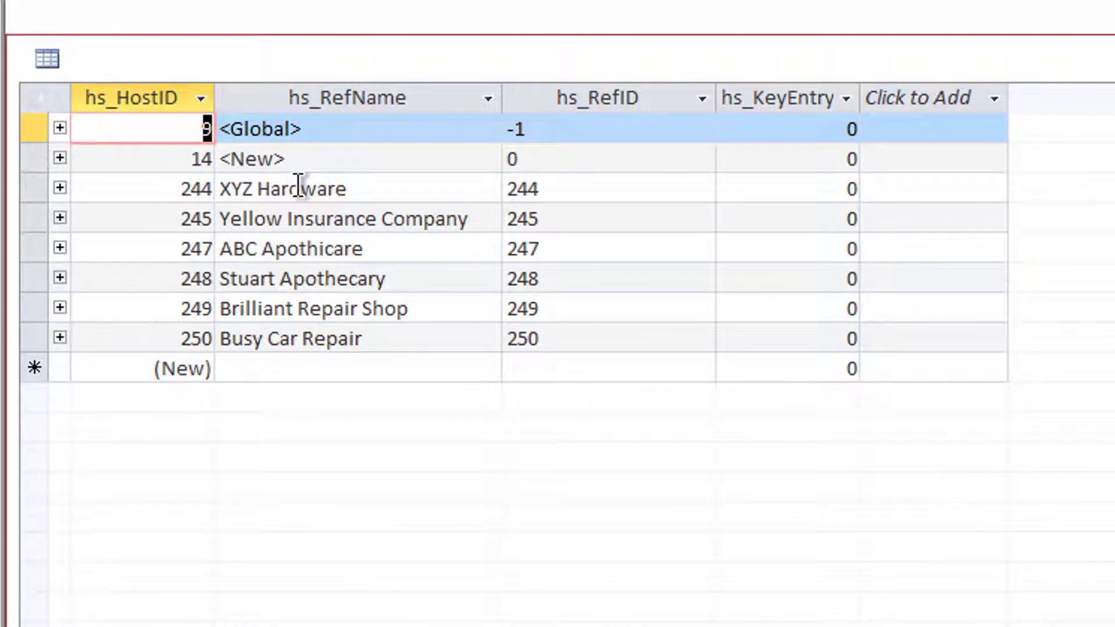
left_click(299, 187)
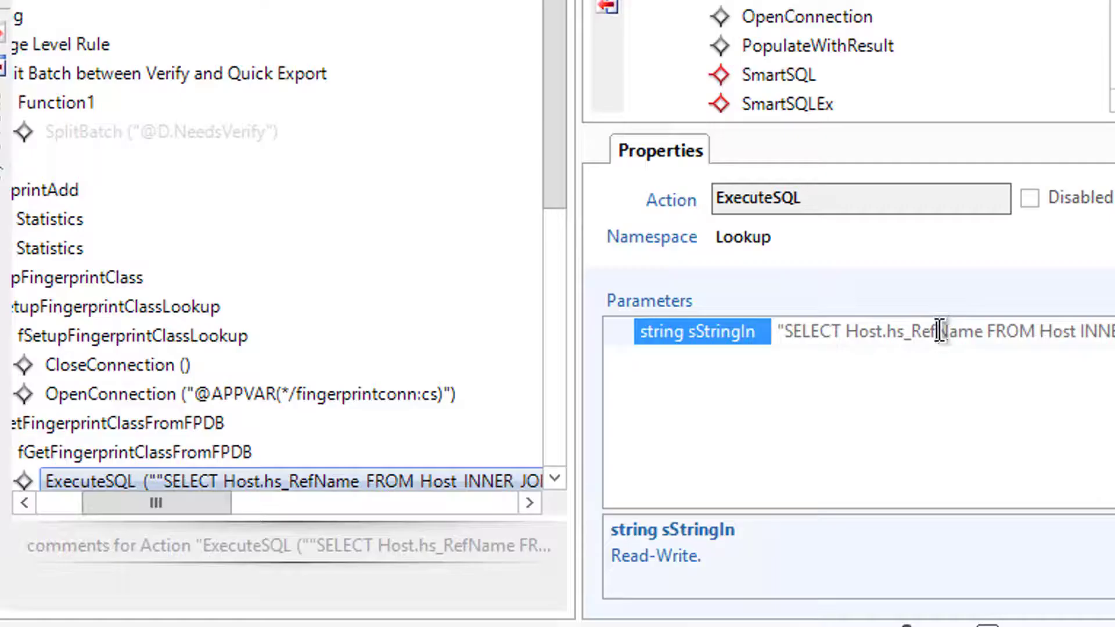
- Read the ExecuteSQL query's Host–Template join and WHERE clause, then return to the profiler log
left_click_drag(994, 330, 1114, 338)
left_click(1040, 331)
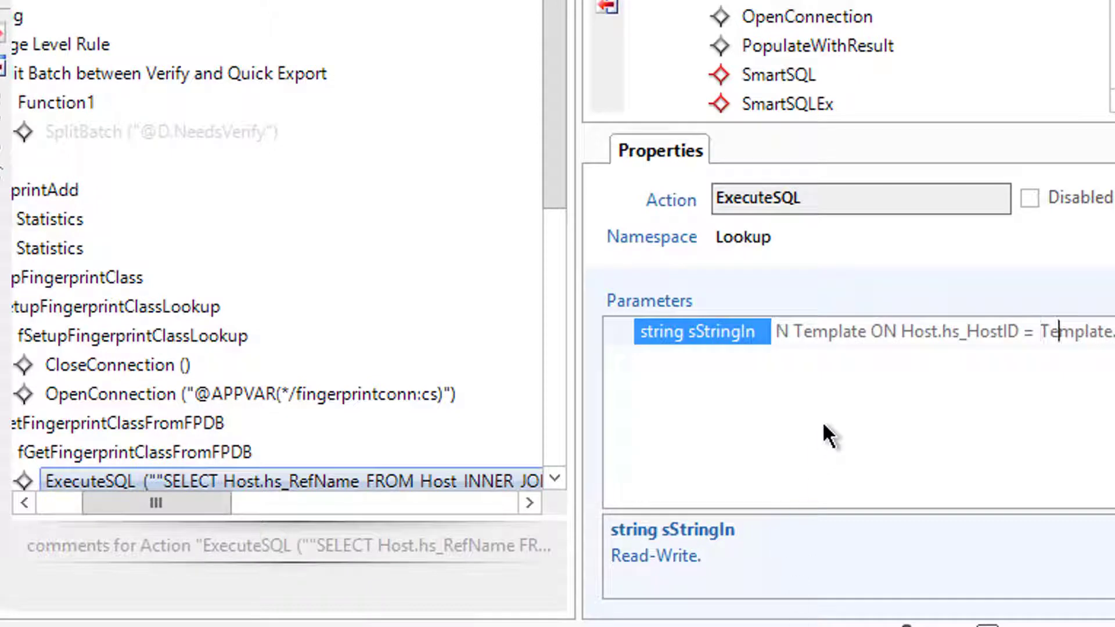
key("Right")
key("Right")
key("Right")
key("Right")
key("Right")
key("Right")
key("Right")
key("Right")
key("Right")
key("Right")
key("Right")
key("Right")
key("Right")
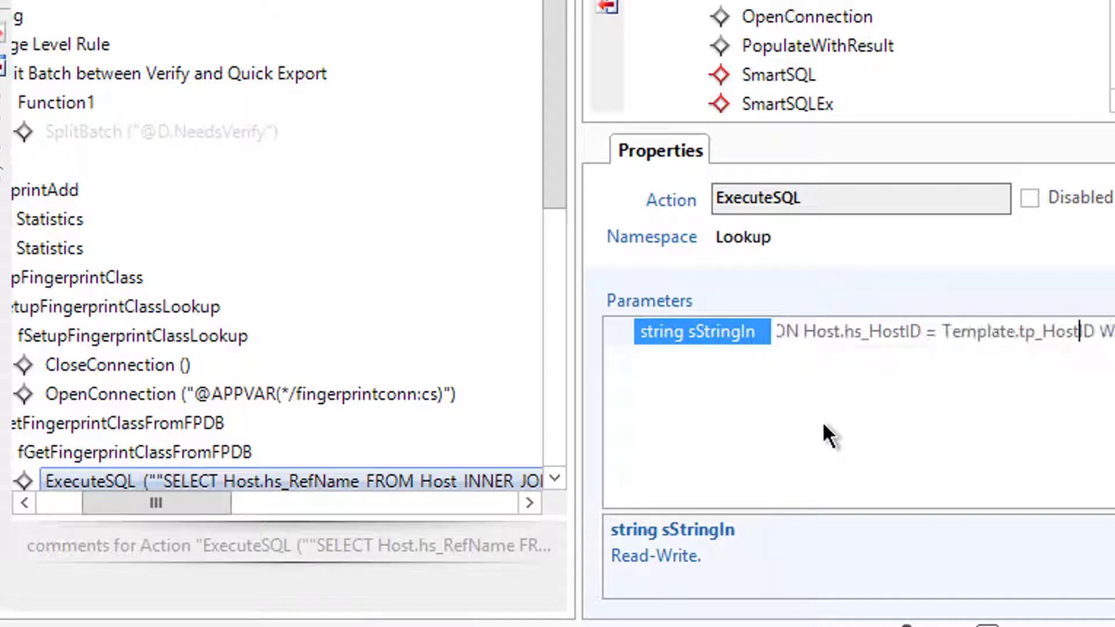
key("Right")
key("Right")
key("Right")
key("Right")
key("Right")
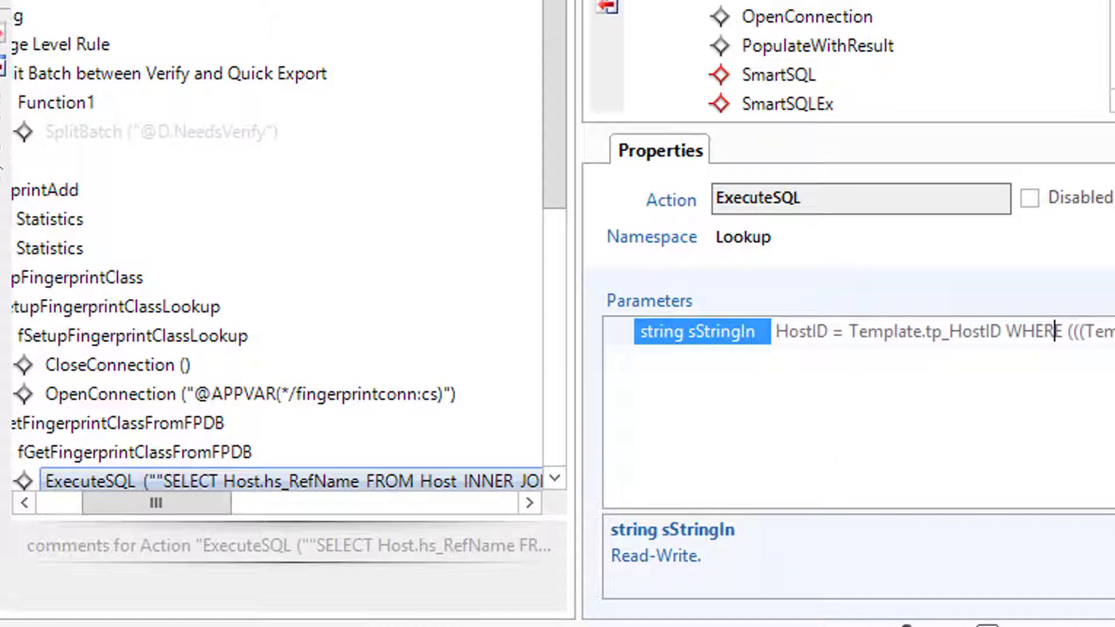
left_click(174, 624)
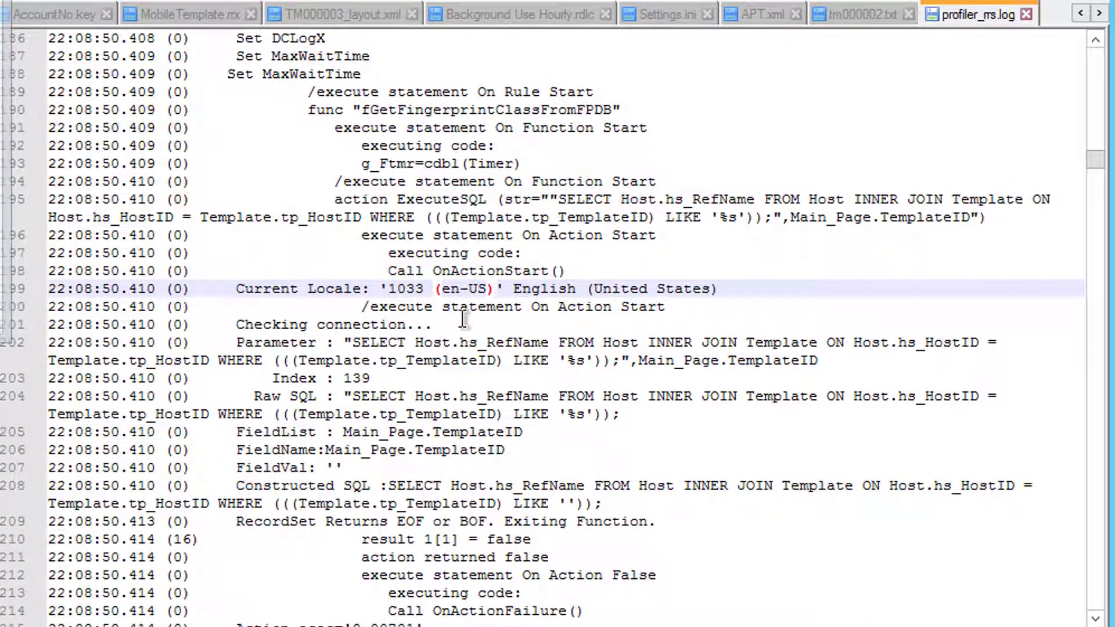
- Select the logged raw SQL whose recordset returned EOF, then return to Datacap Studio
left_click(479, 472)
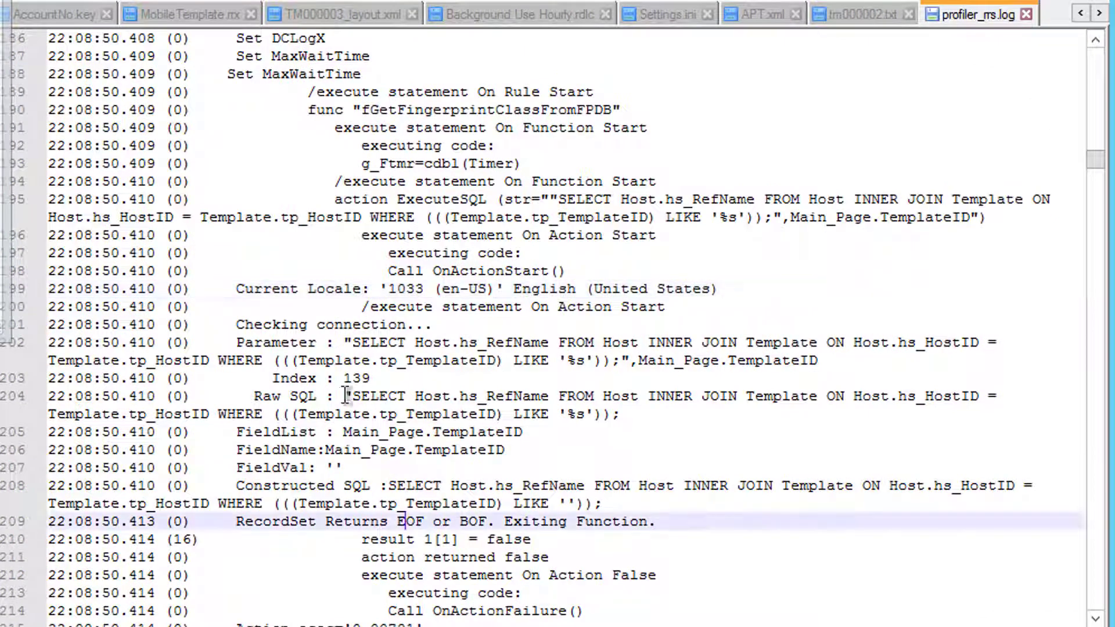
left_click_drag(354, 393, 619, 415)
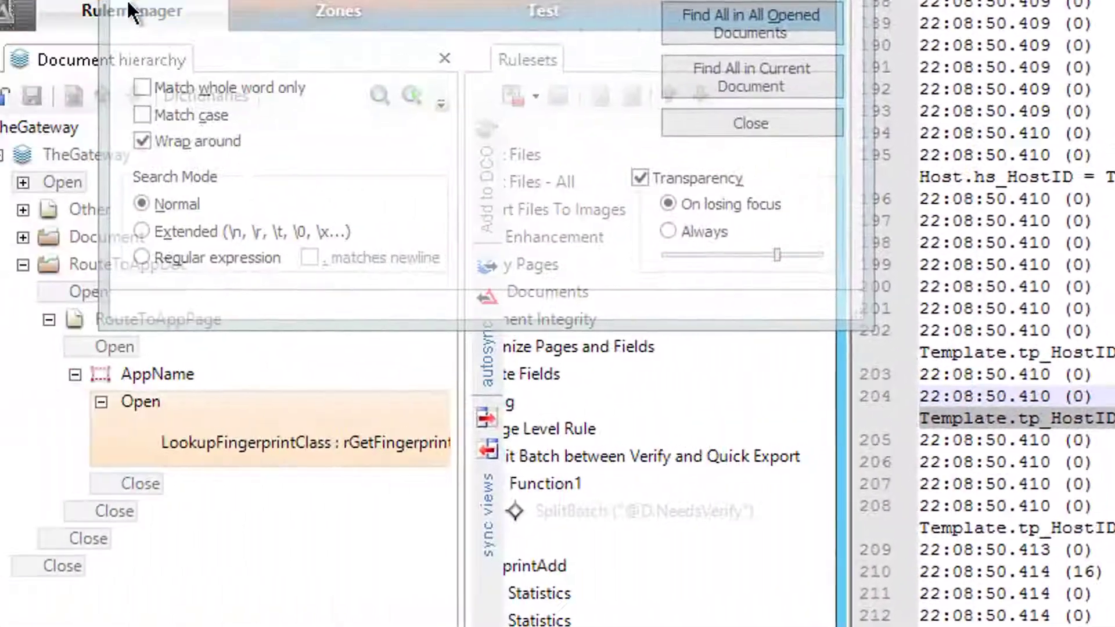
left_click(129, 4)
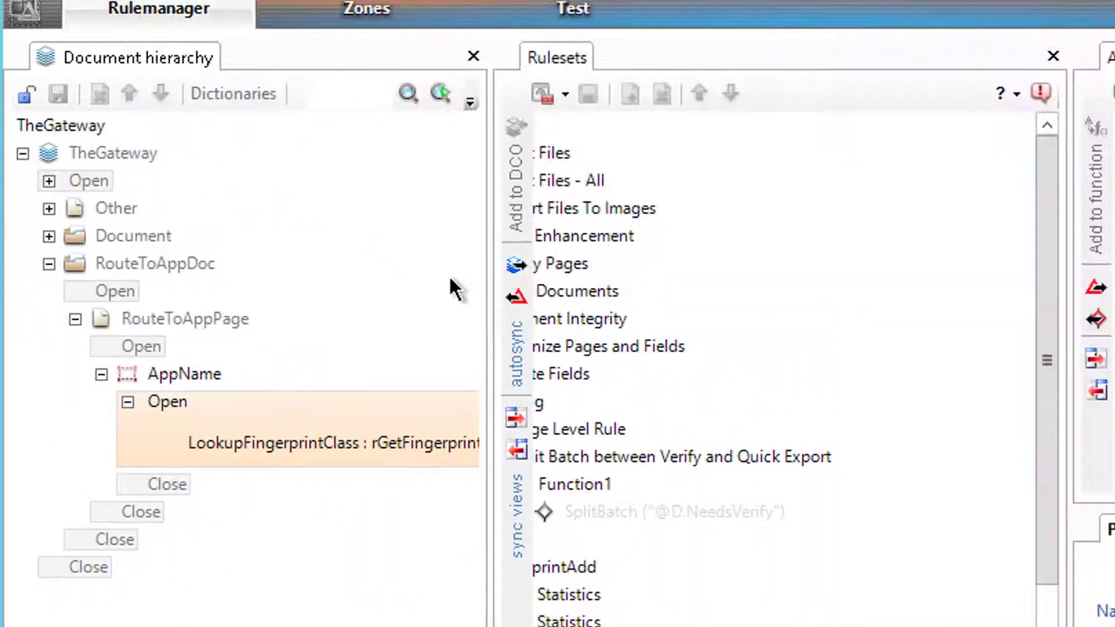
- Show ExecuteSQL's parameters under RouteToAppPage and unlock the ruleset for editing
left_click(183, 323)
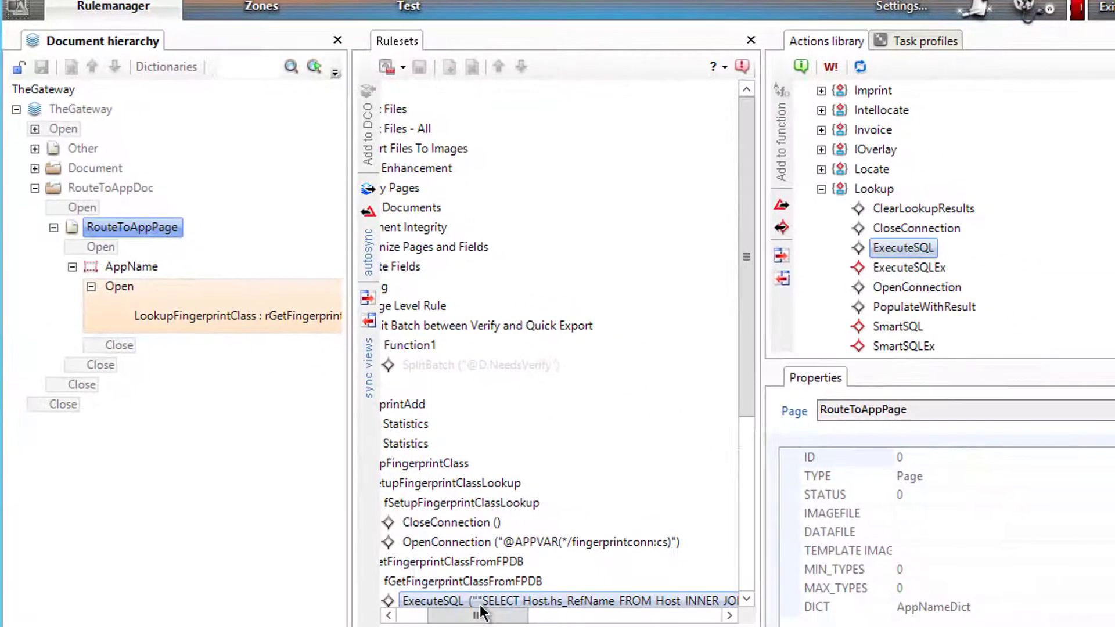
left_click(485, 601)
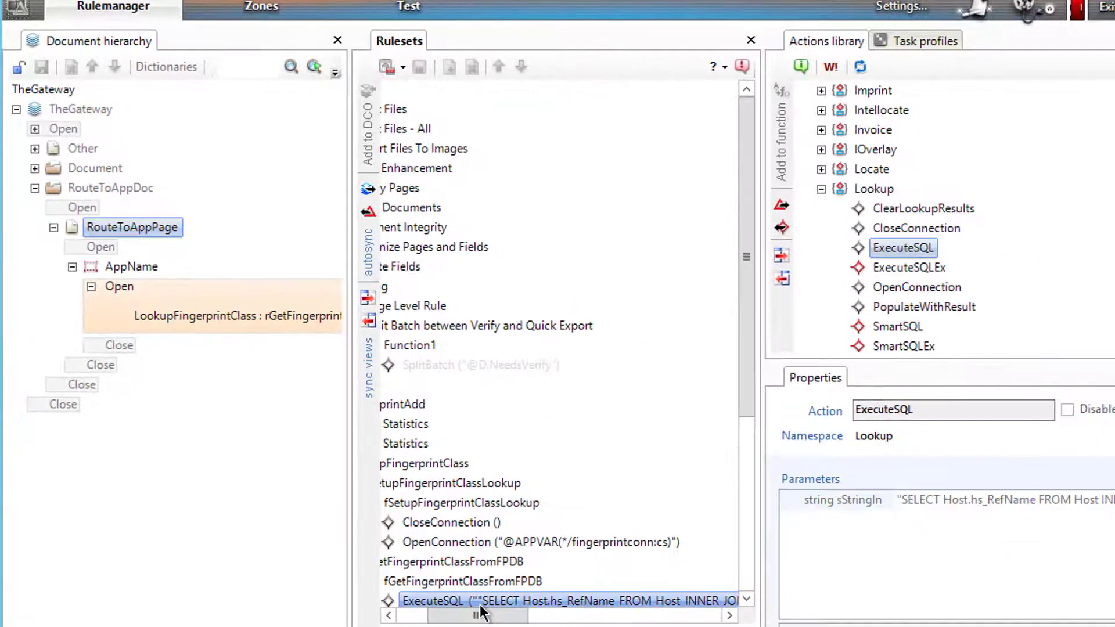
left_click(381, 66)
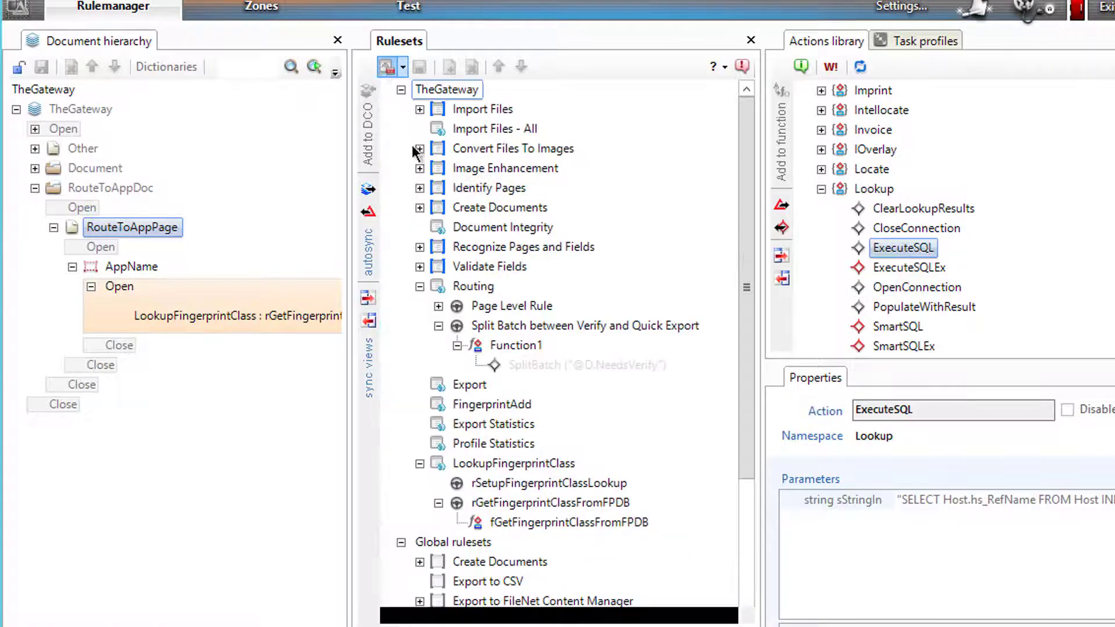
- Replace Main_Page with RouteToAppPage before .TemplateID in sStringIn and publish the ruleset
left_click(1085, 500)
key("Right")
key("Right")
key("Right")
key("Right")
key("Right")
key("Right")
key("Right")
key("Right")
key("Right")
key("Right")
key("Right")
key("Right")
key("Right")
key("Right")
key("Right")
key("Right")
key("Right")
key("Right")
key("Right")
key("Right")
key("Right")
key("Right")
key("Right")
key("Right")
key("Right")
key("Right")
key("Right")
key("Right")
key("Right")
key("Right")
key("Right")
key("Right")
key("Right")
key("Right")
key("Right")
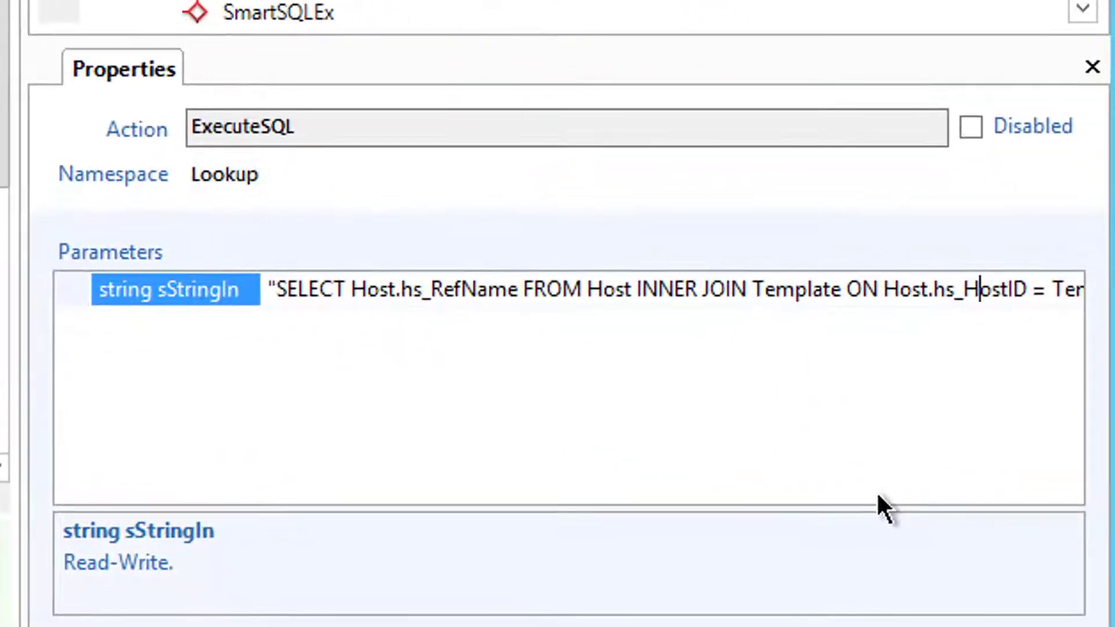
key("End")
key("Left")
key("Left")
key("Left")
key("Left")
key("Left")
key("Left")
key("Left")
key("Left")
key("Left")
key("Left")
key("Left")
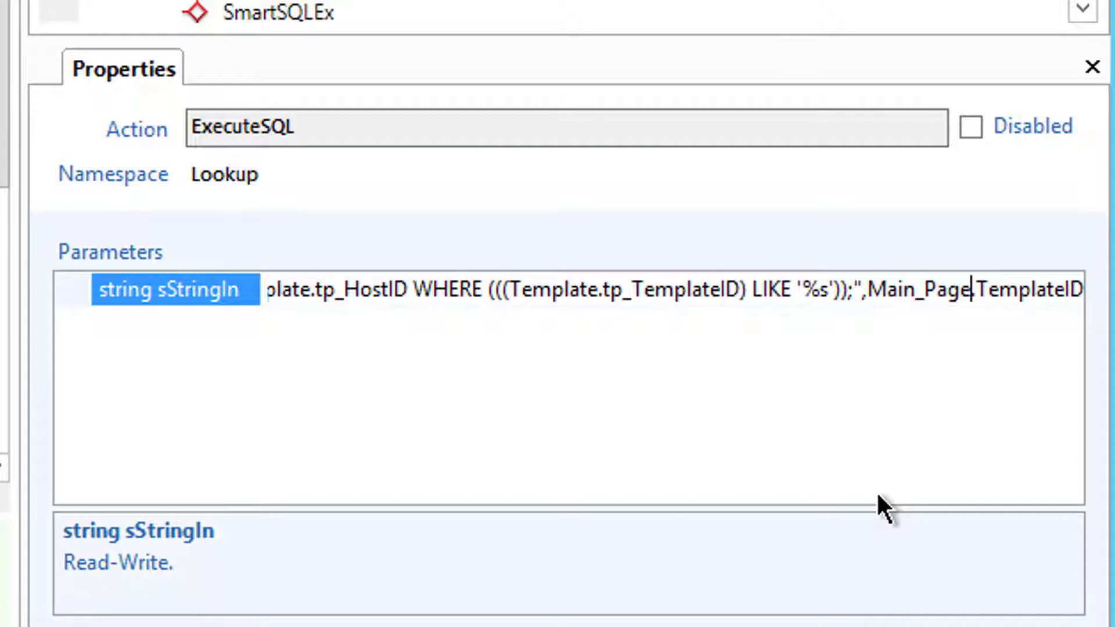
key("BackSpace")
key("BackSpace")
key("BackSpace")
key("BackSpace")
key("BackSpace")
key("BackSpace")
key("BackSpace")
key("BackSpace")
key("BackSpace")
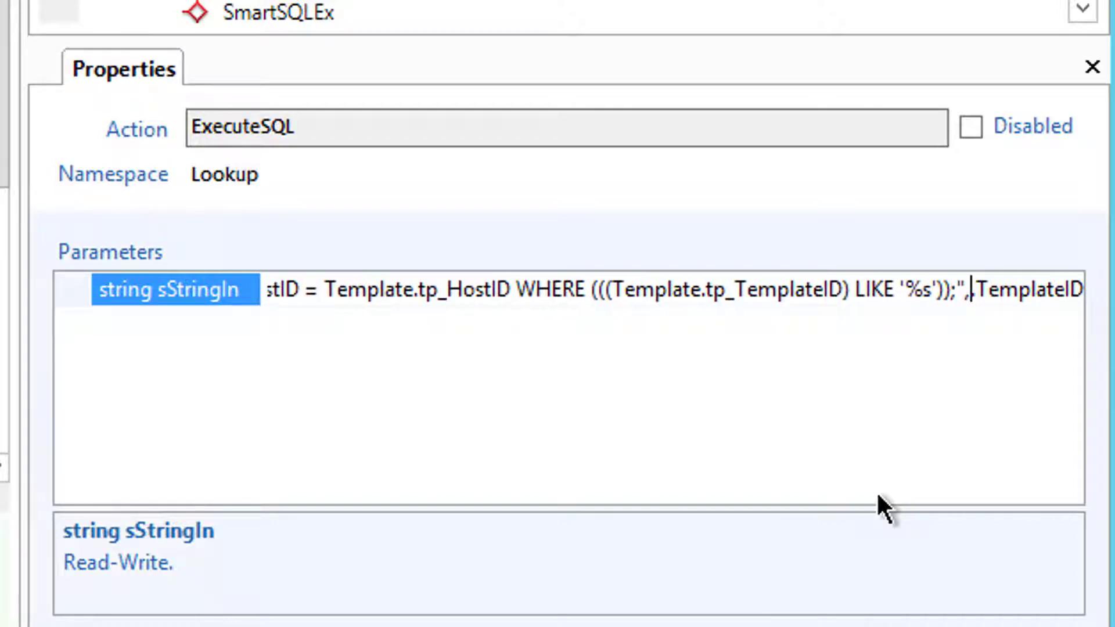
type("RouteTo")
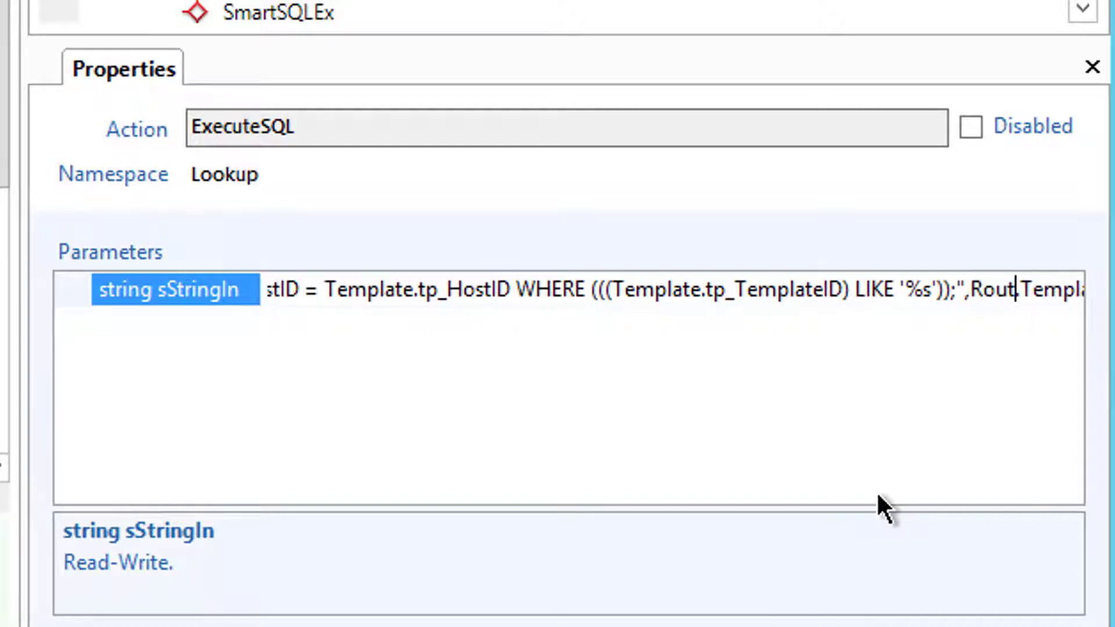
type("A")
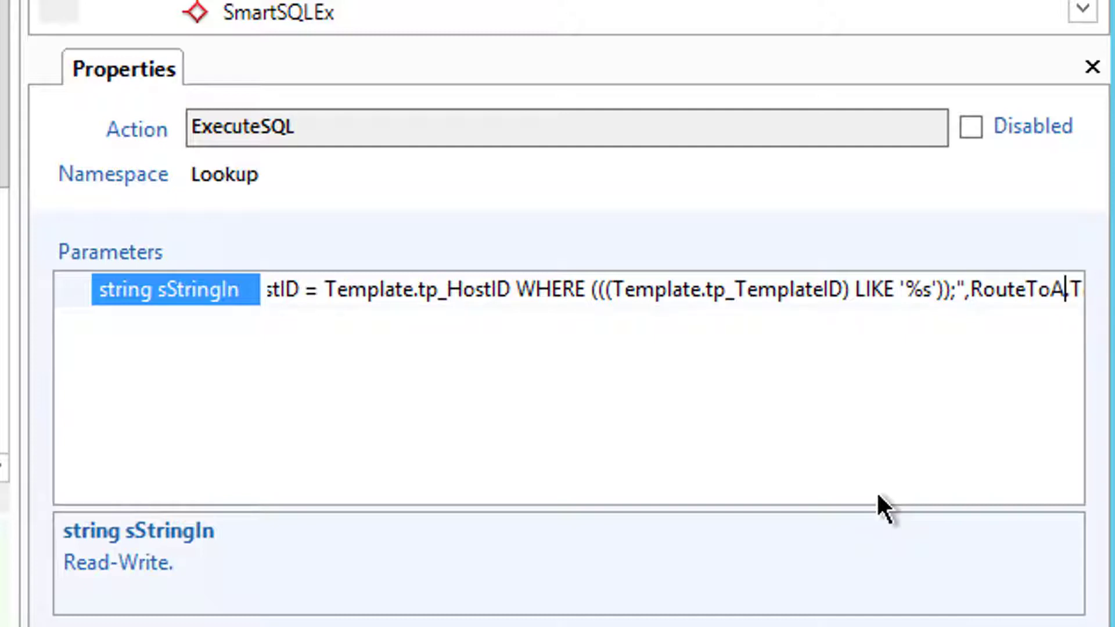
type("ppPage")
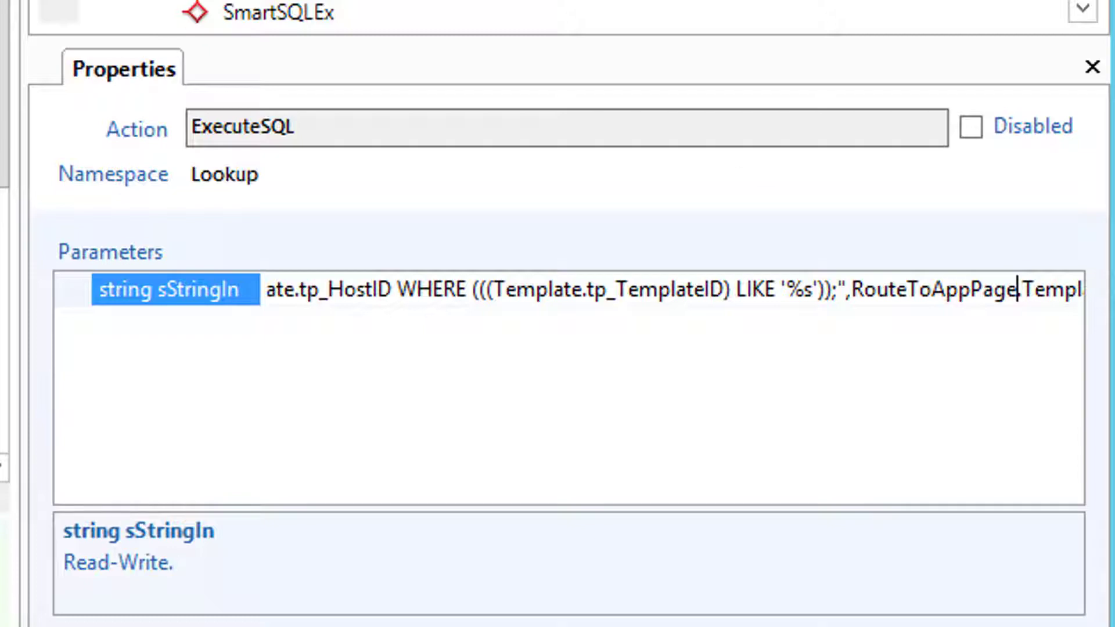
left_click(383, 67)
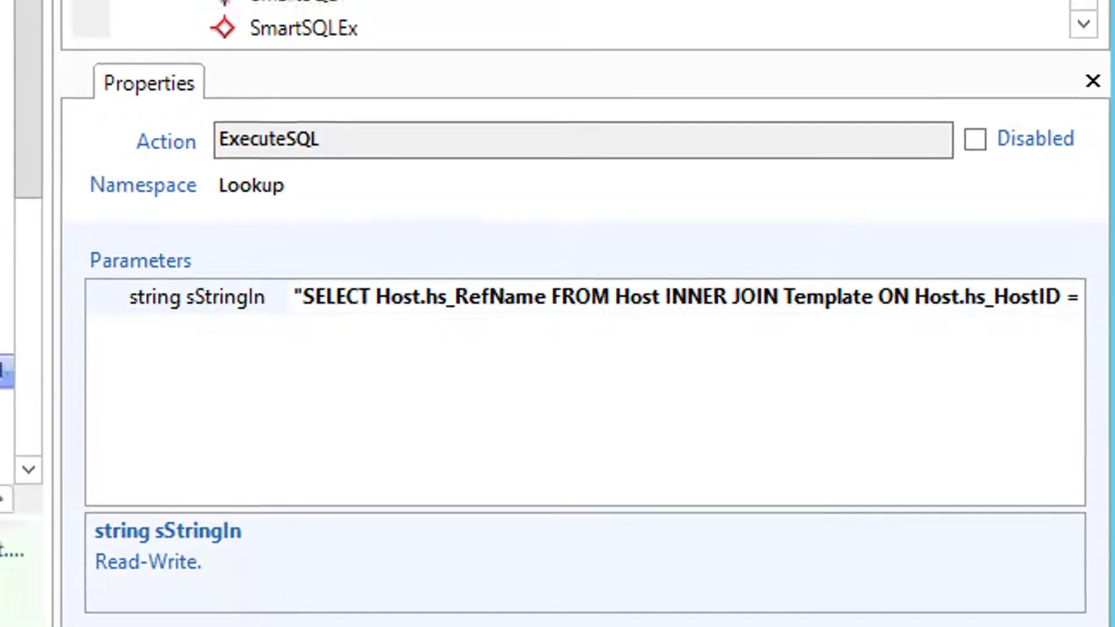
left_click(380, 109)
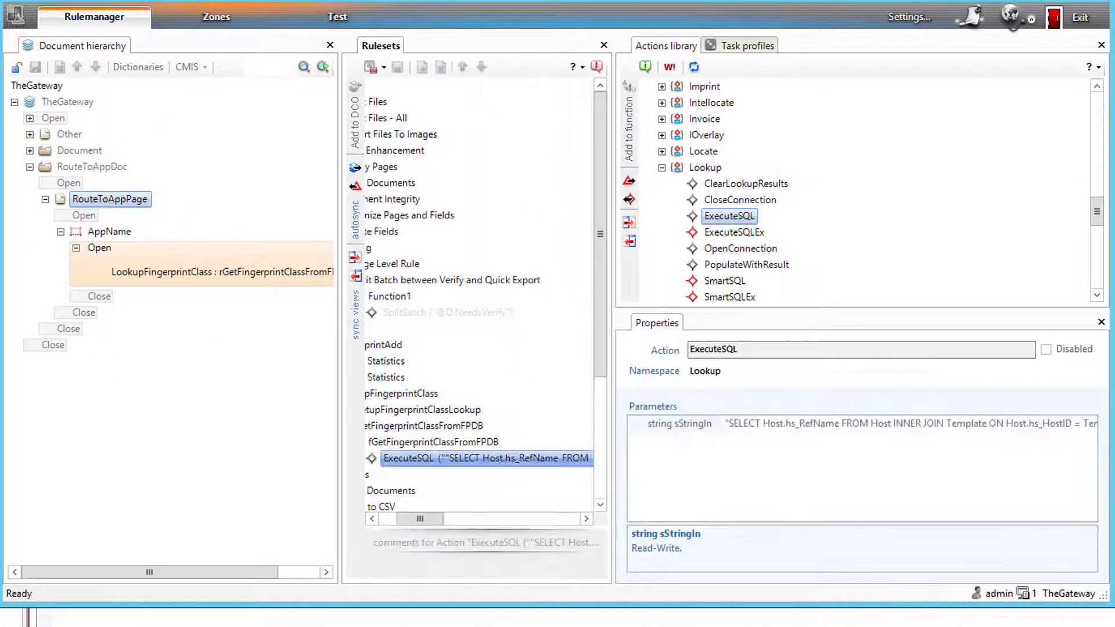
- Rerun the Profiler task on the test batch and expand page TM000001 to see AppName = Account
left_click(337, 16)
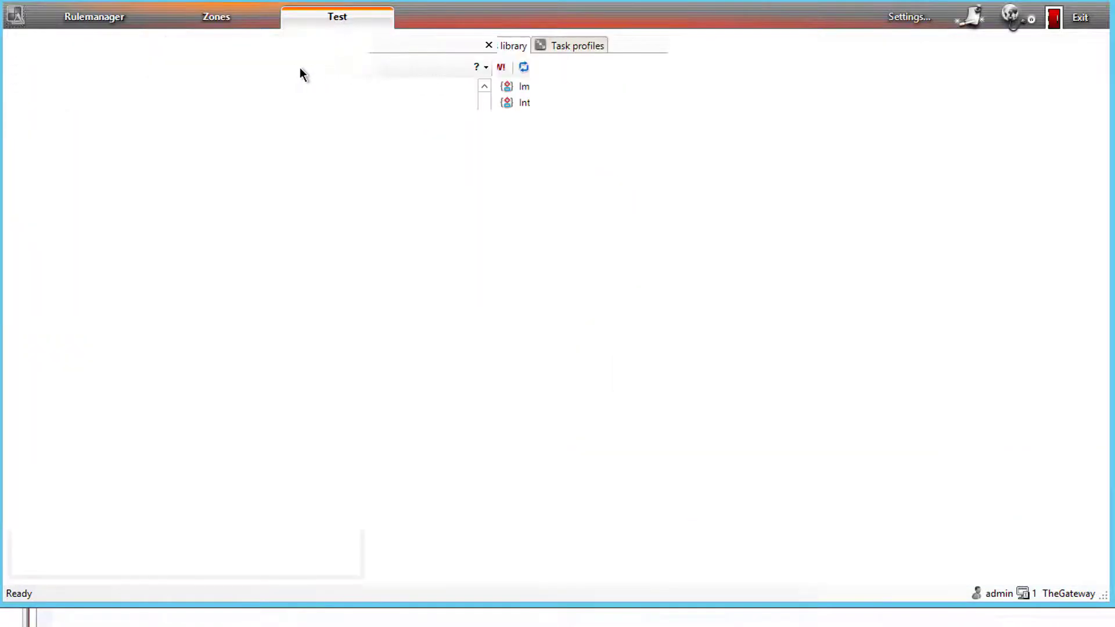
left_click(125, 54)
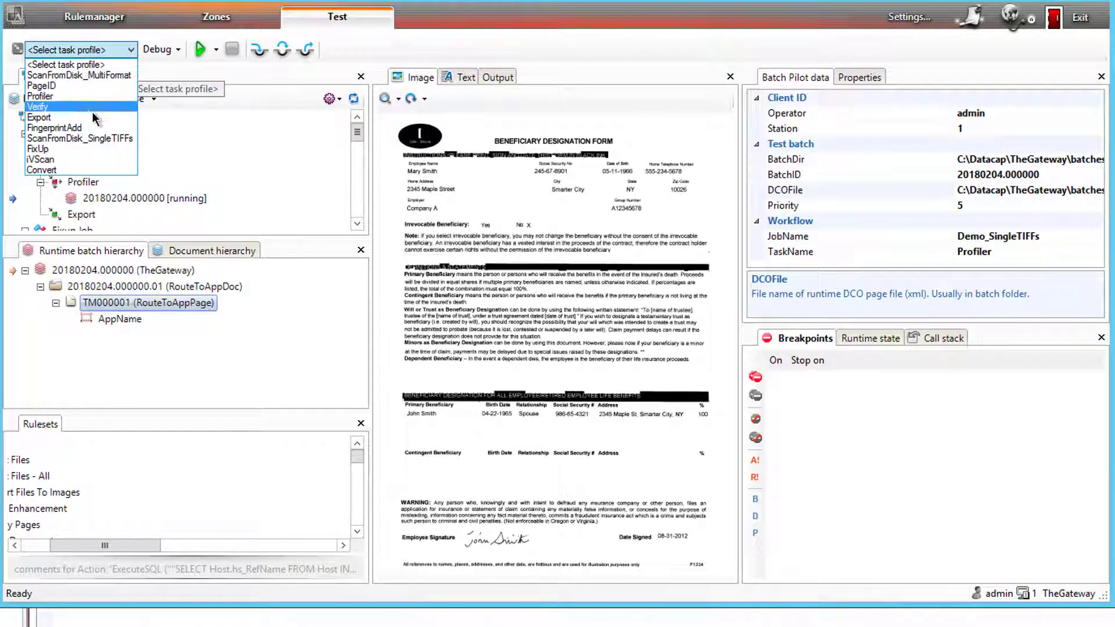
left_click(81, 97)
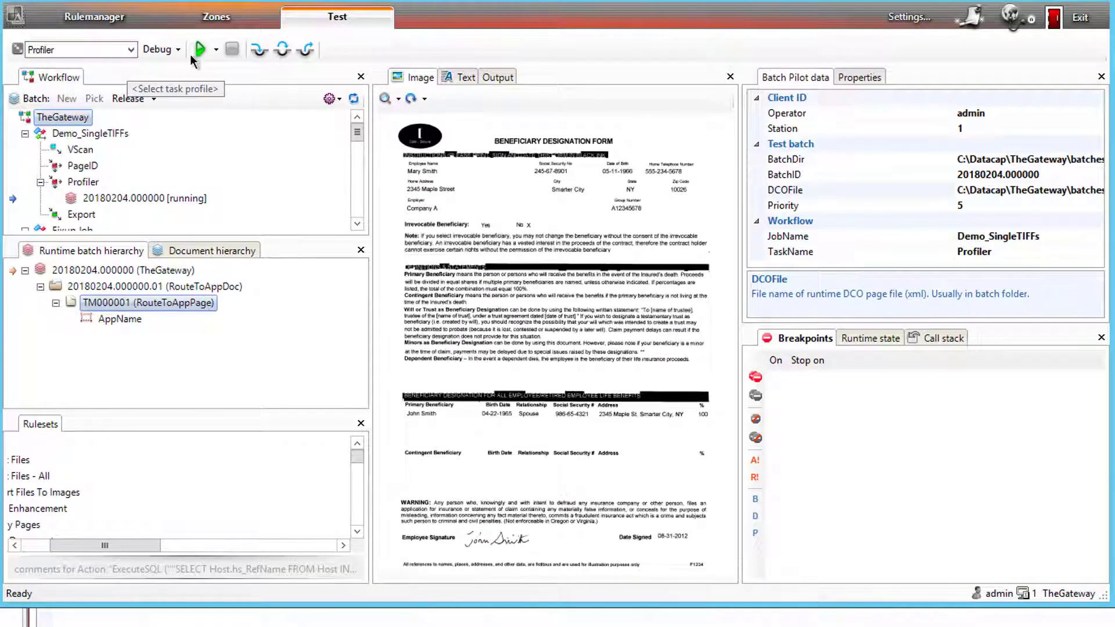
left_click(199, 49)
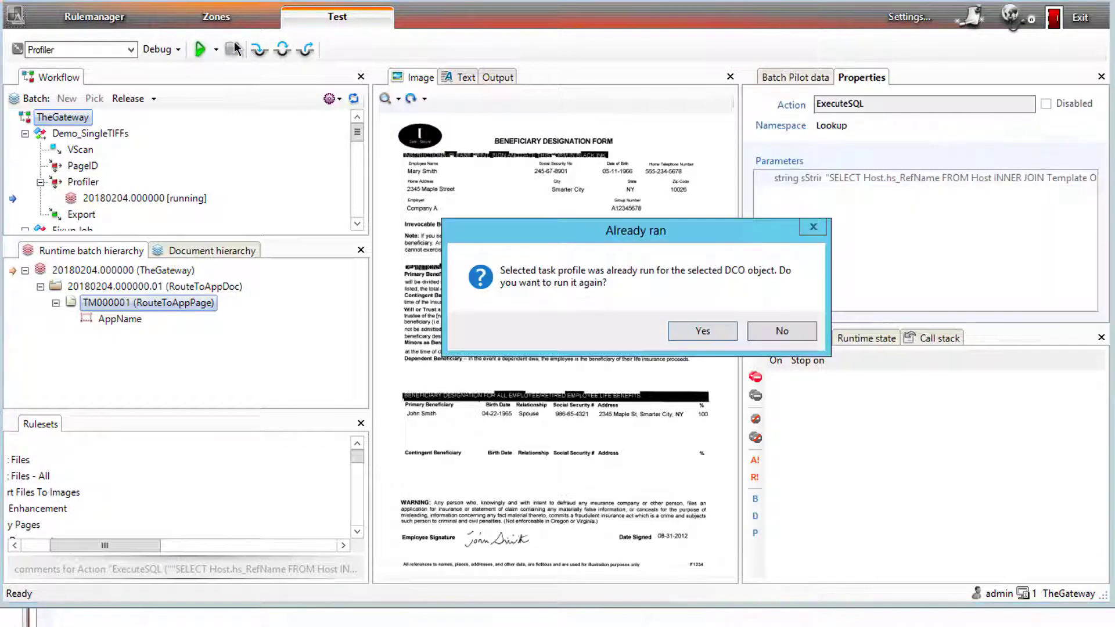
left_click(725, 335)
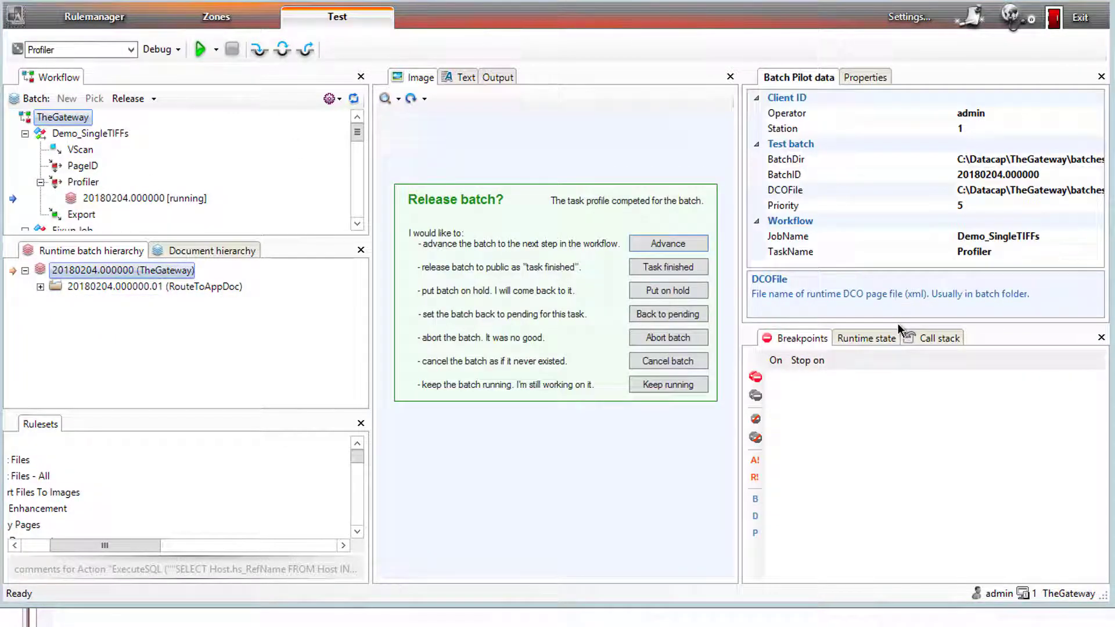
left_click(668, 385)
left_click(76, 393)
left_click(105, 423)
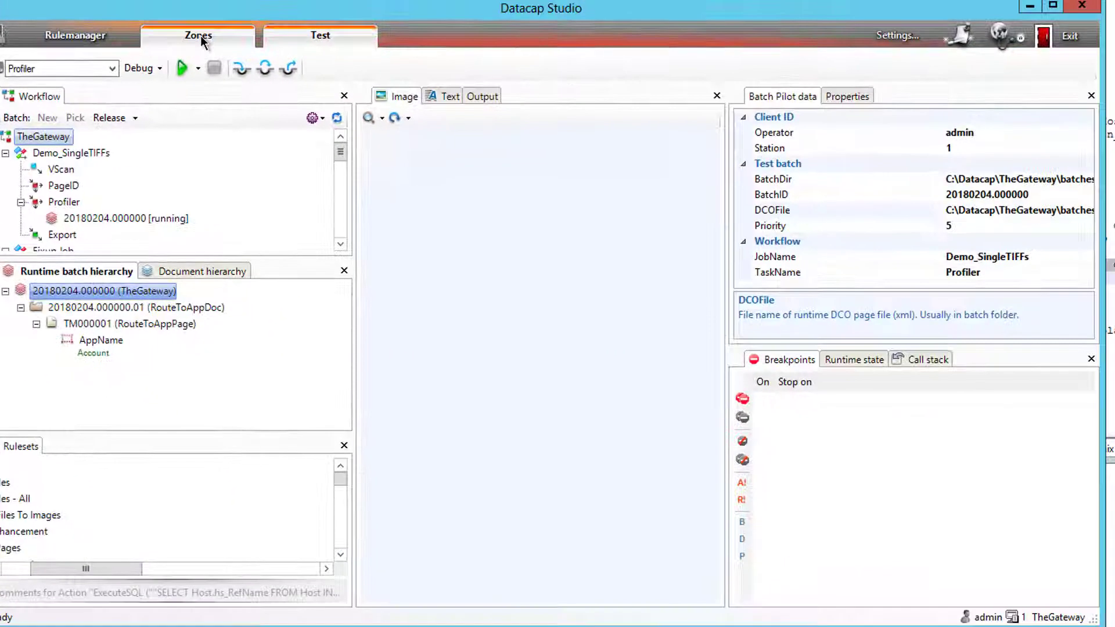
- Confirm fingerprint 556 is listed under the Account class in Zones, then return to Rulemanager
left_click(204, 37)
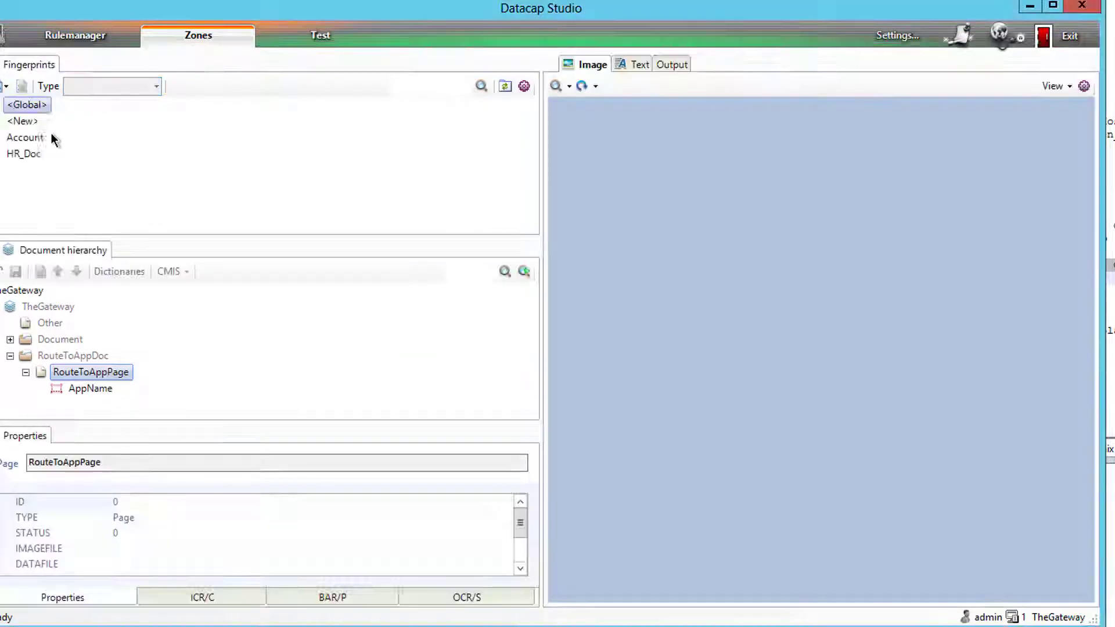
double_click(27, 138)
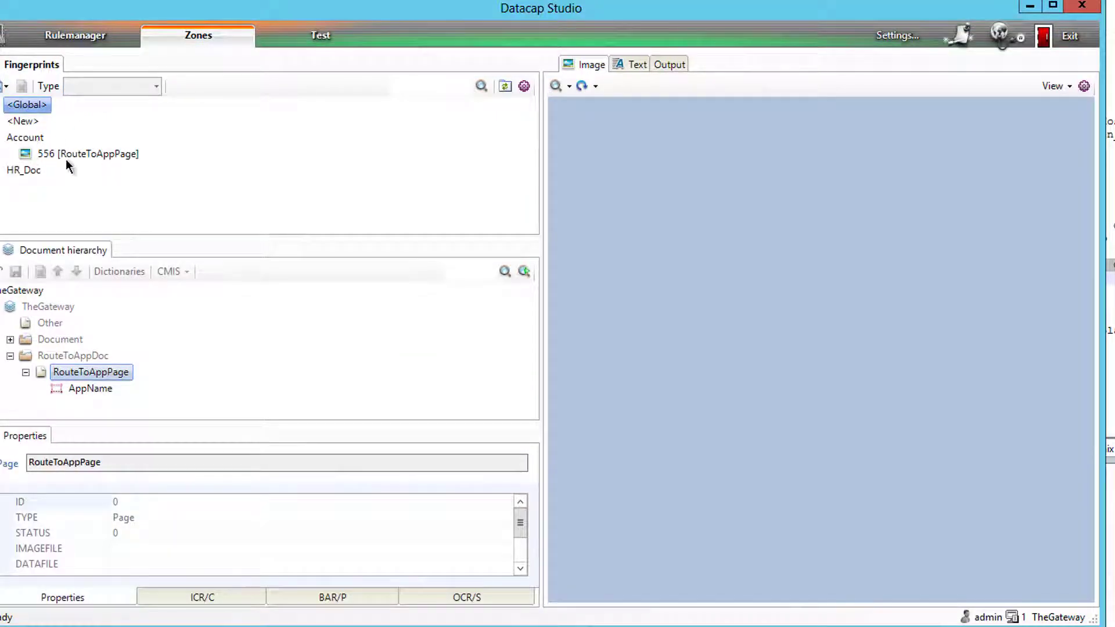
left_click(45, 36)
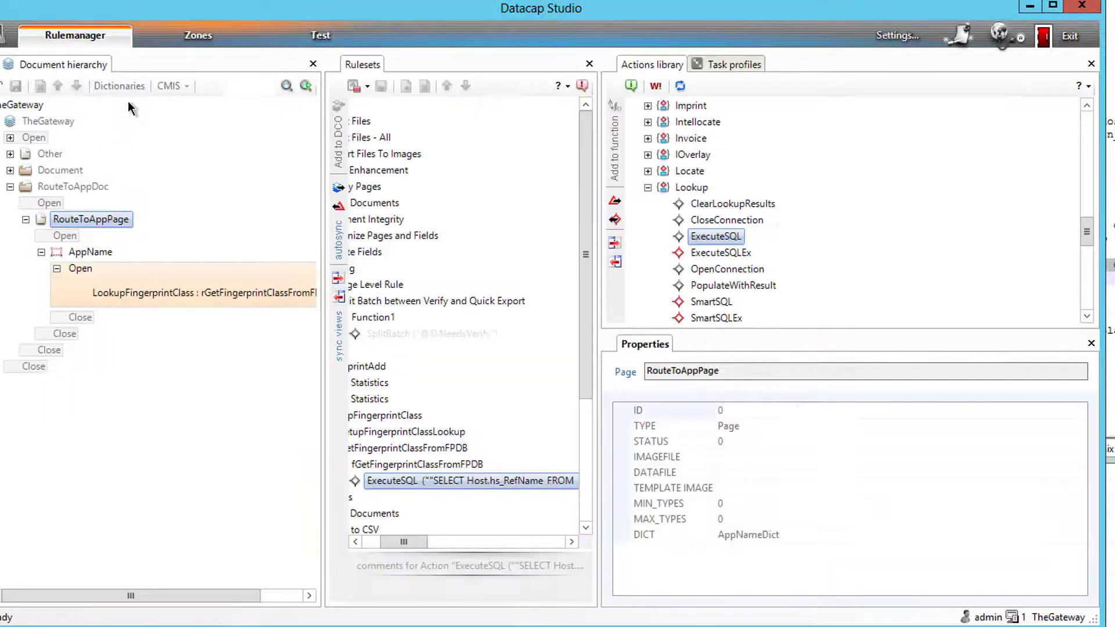